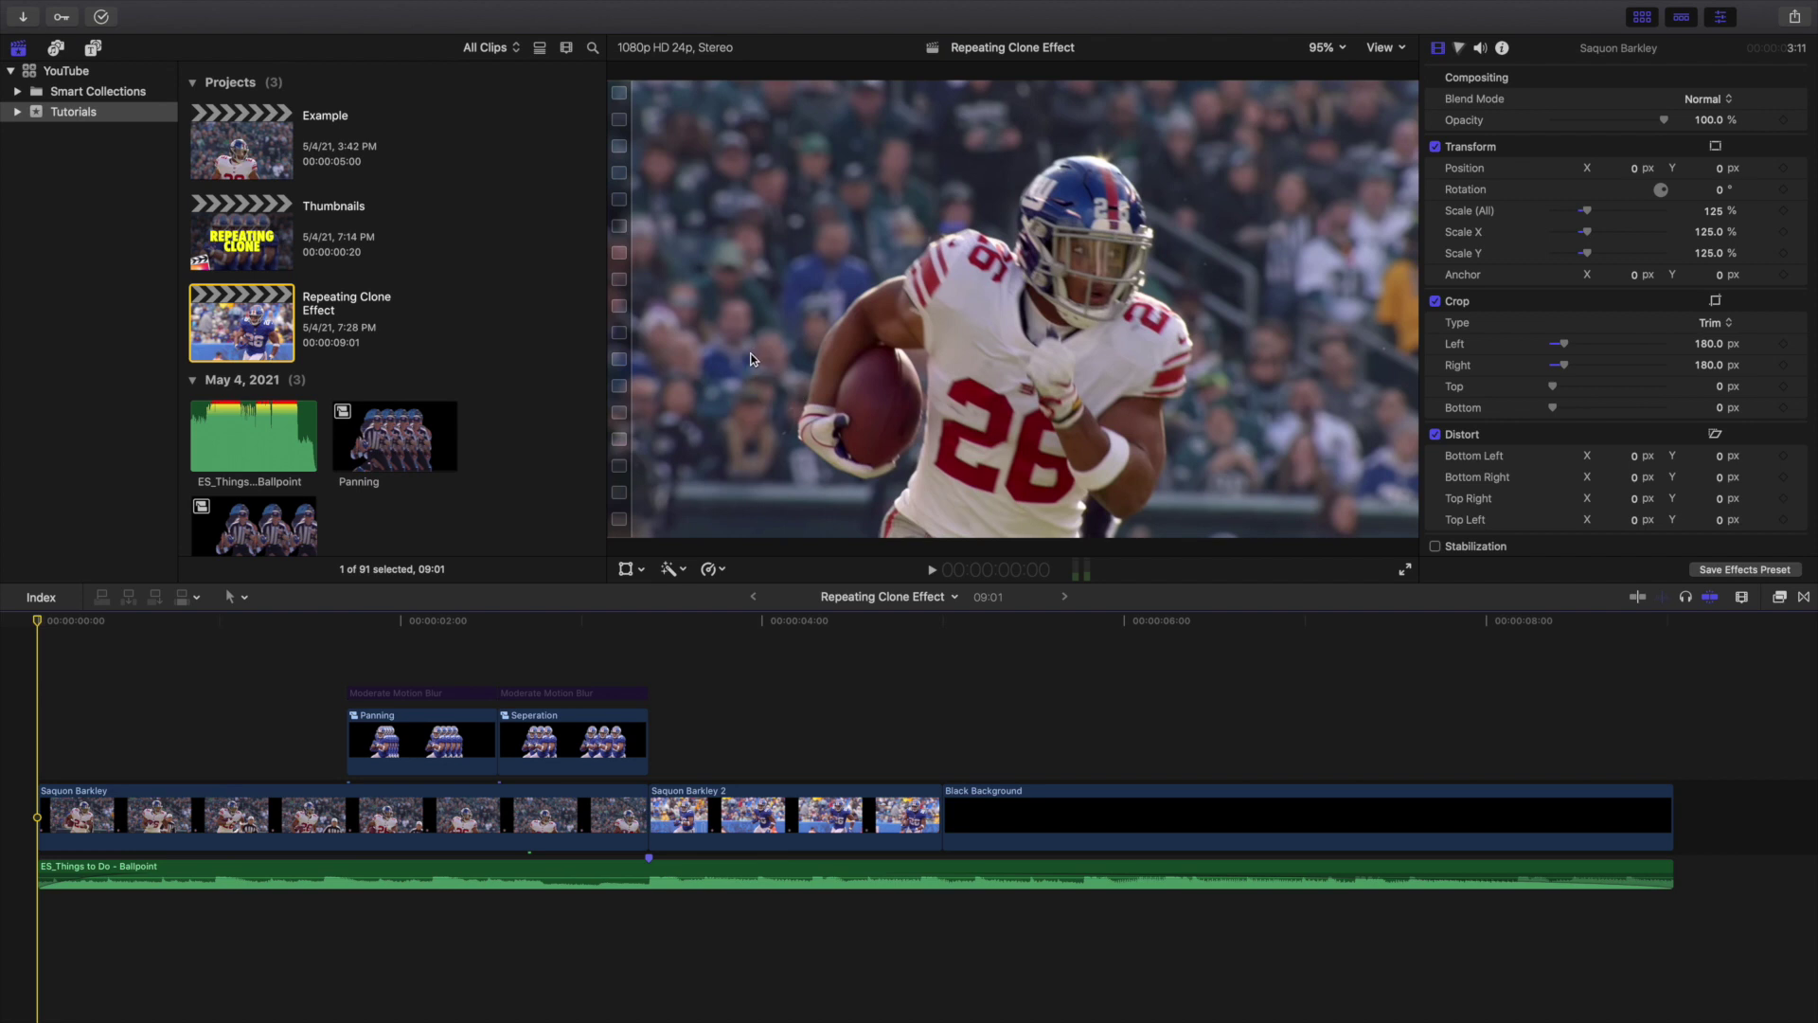
# Play back the Repeating Clone Effect project several times to review the panning and separating clones
pyautogui.press('space')
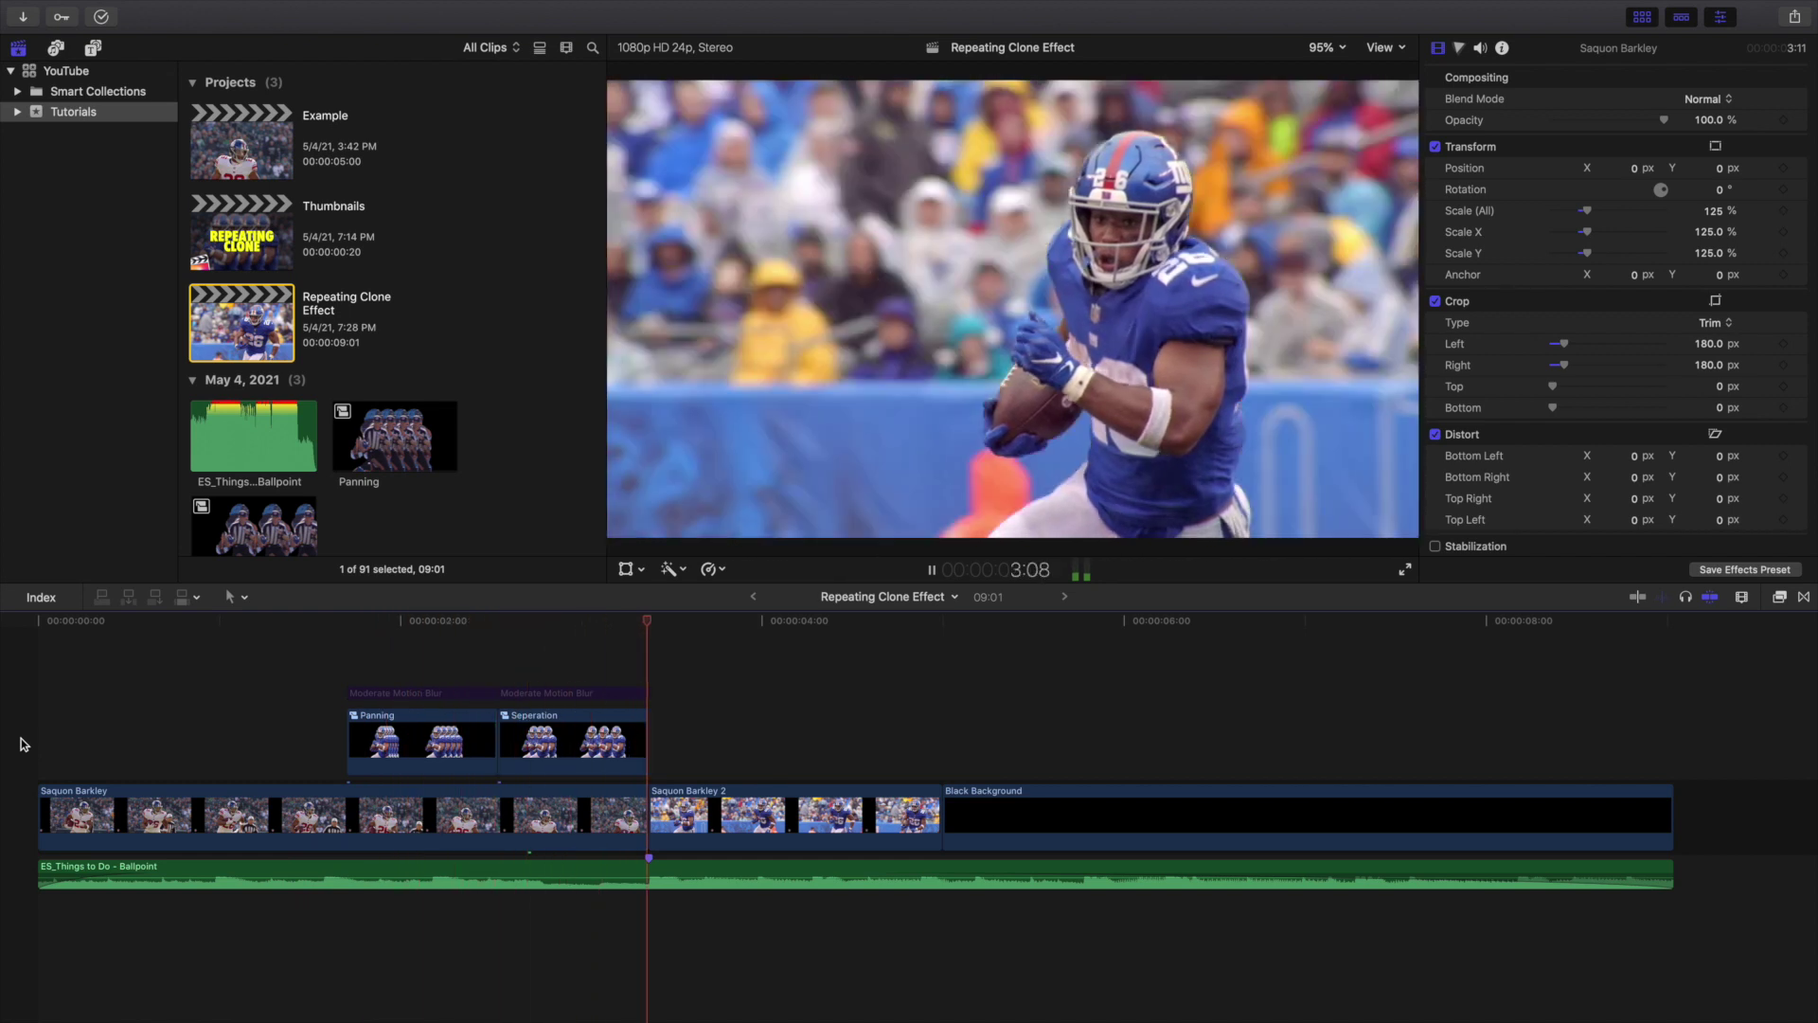
pyautogui.click(252, 729)
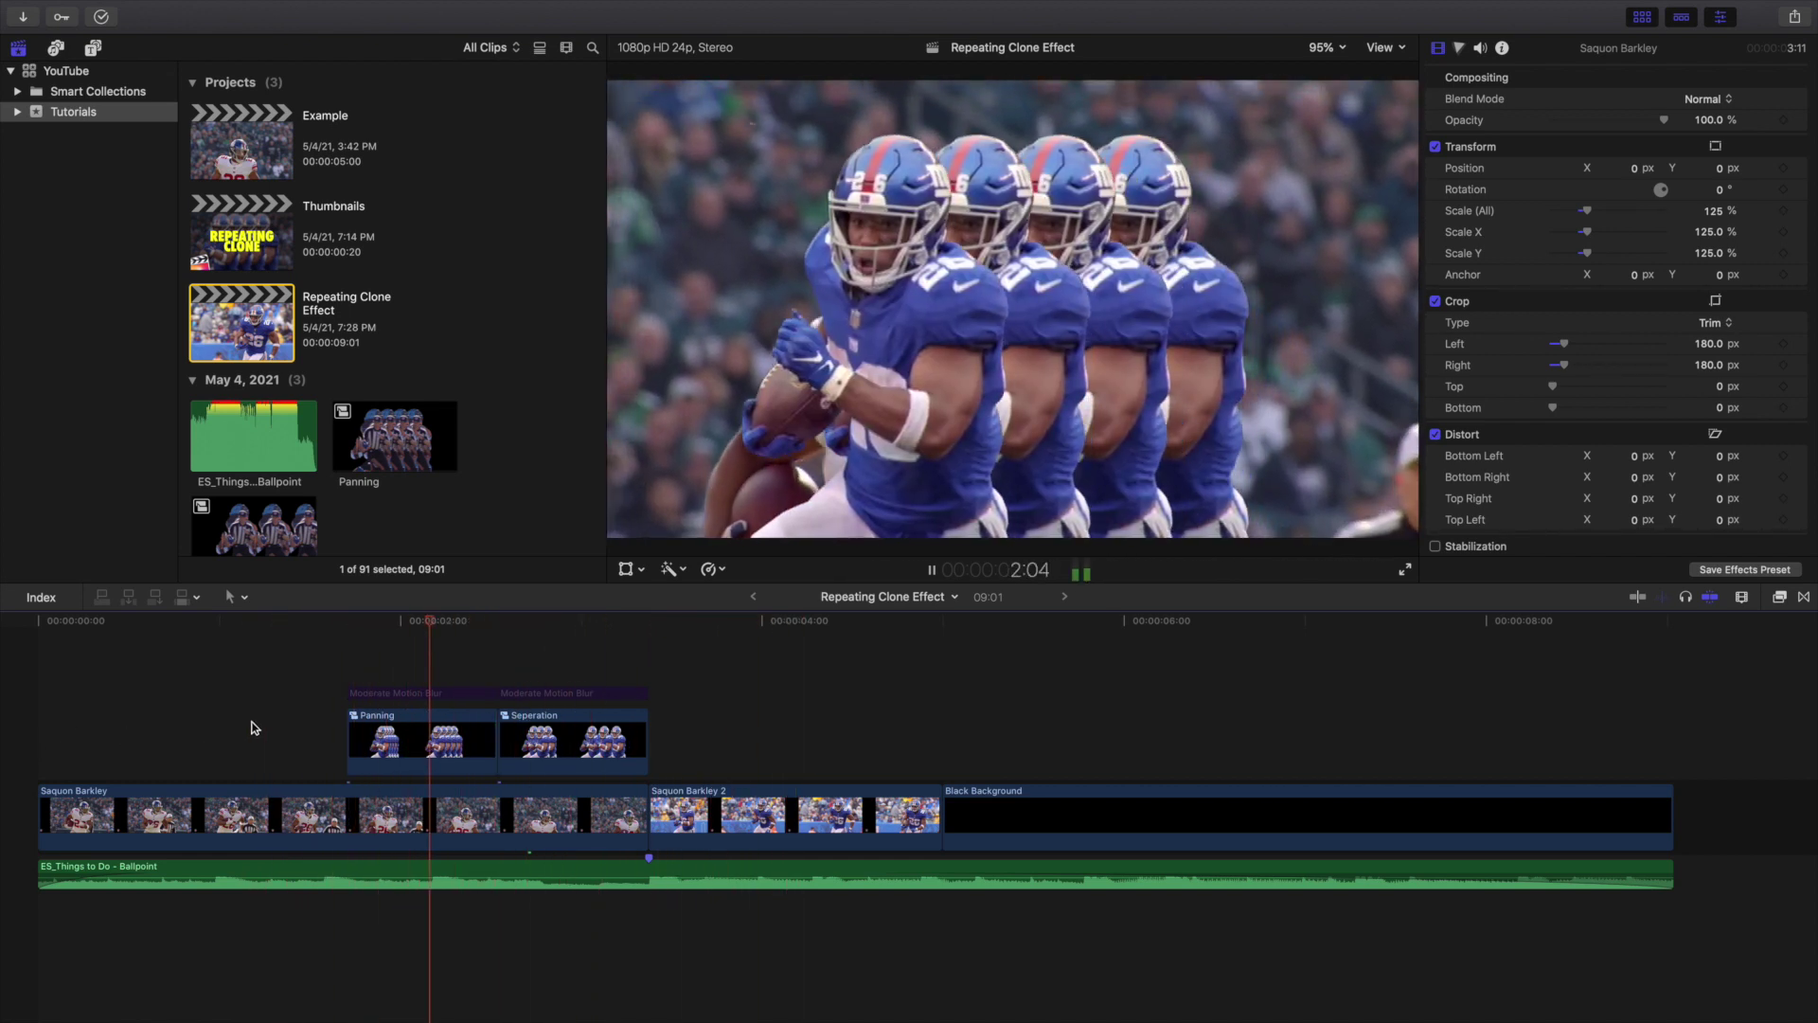
pyautogui.click(189, 730)
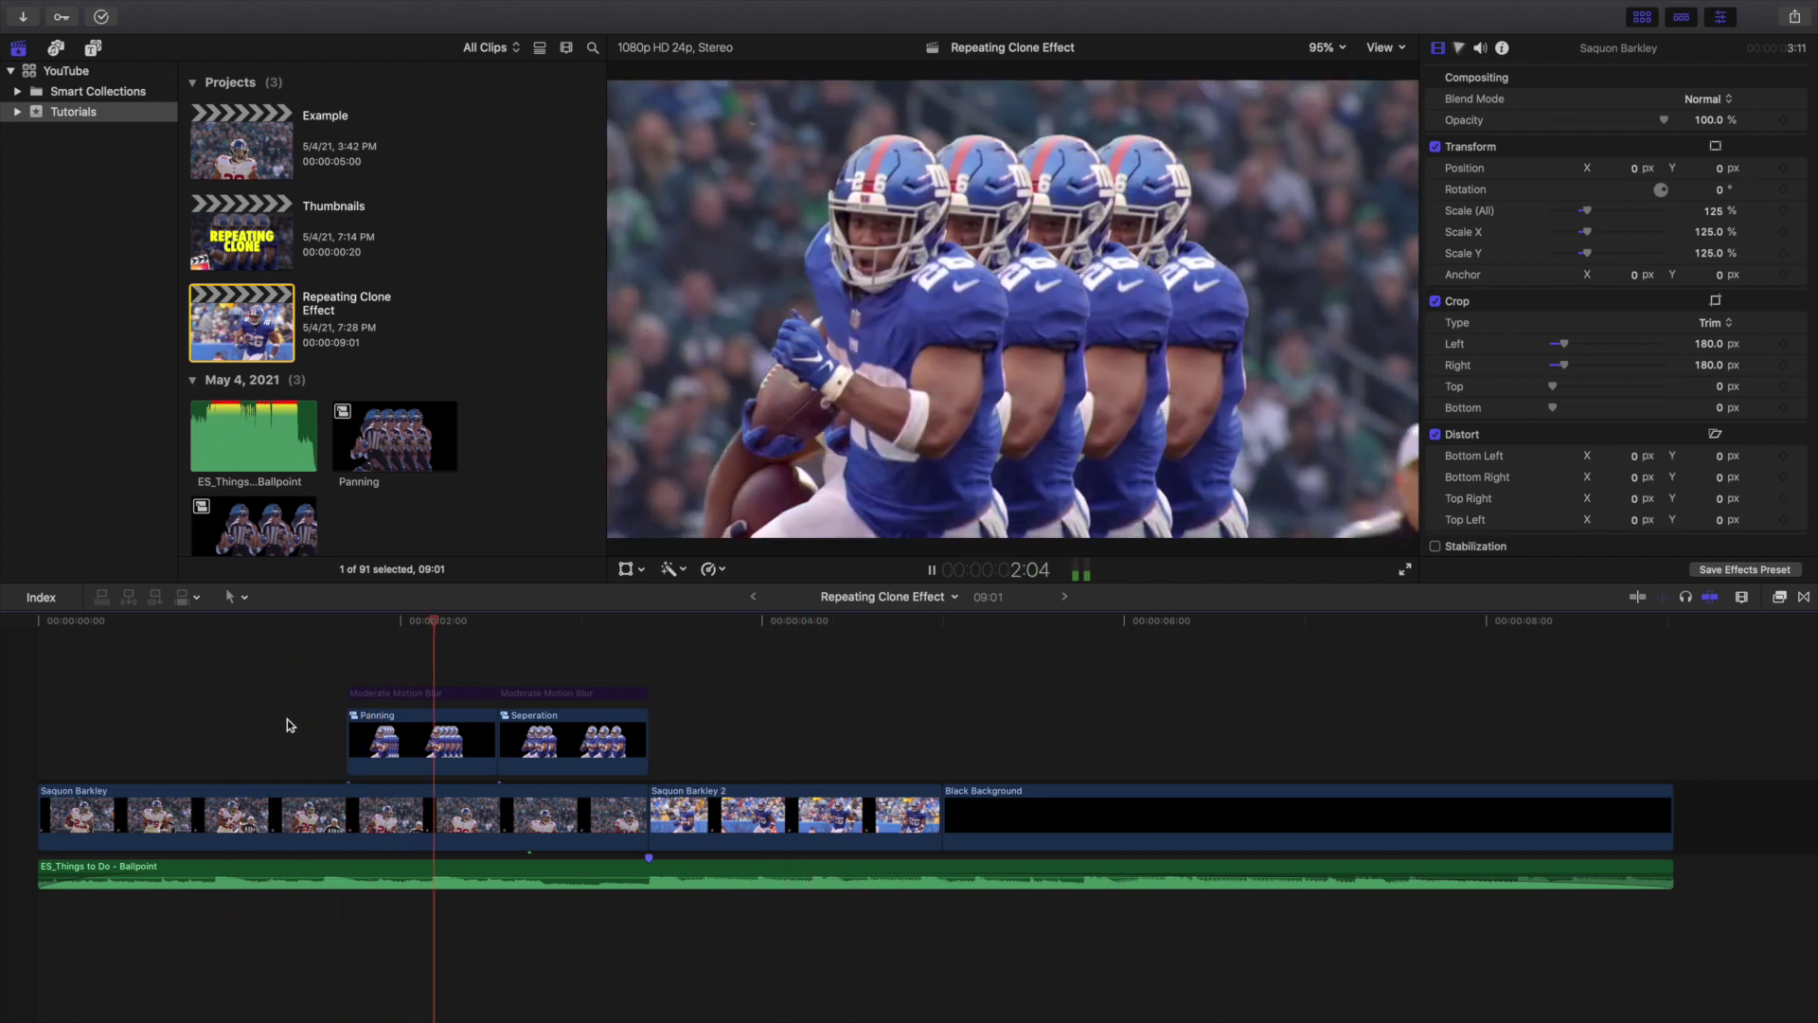
pyautogui.click(54, 723)
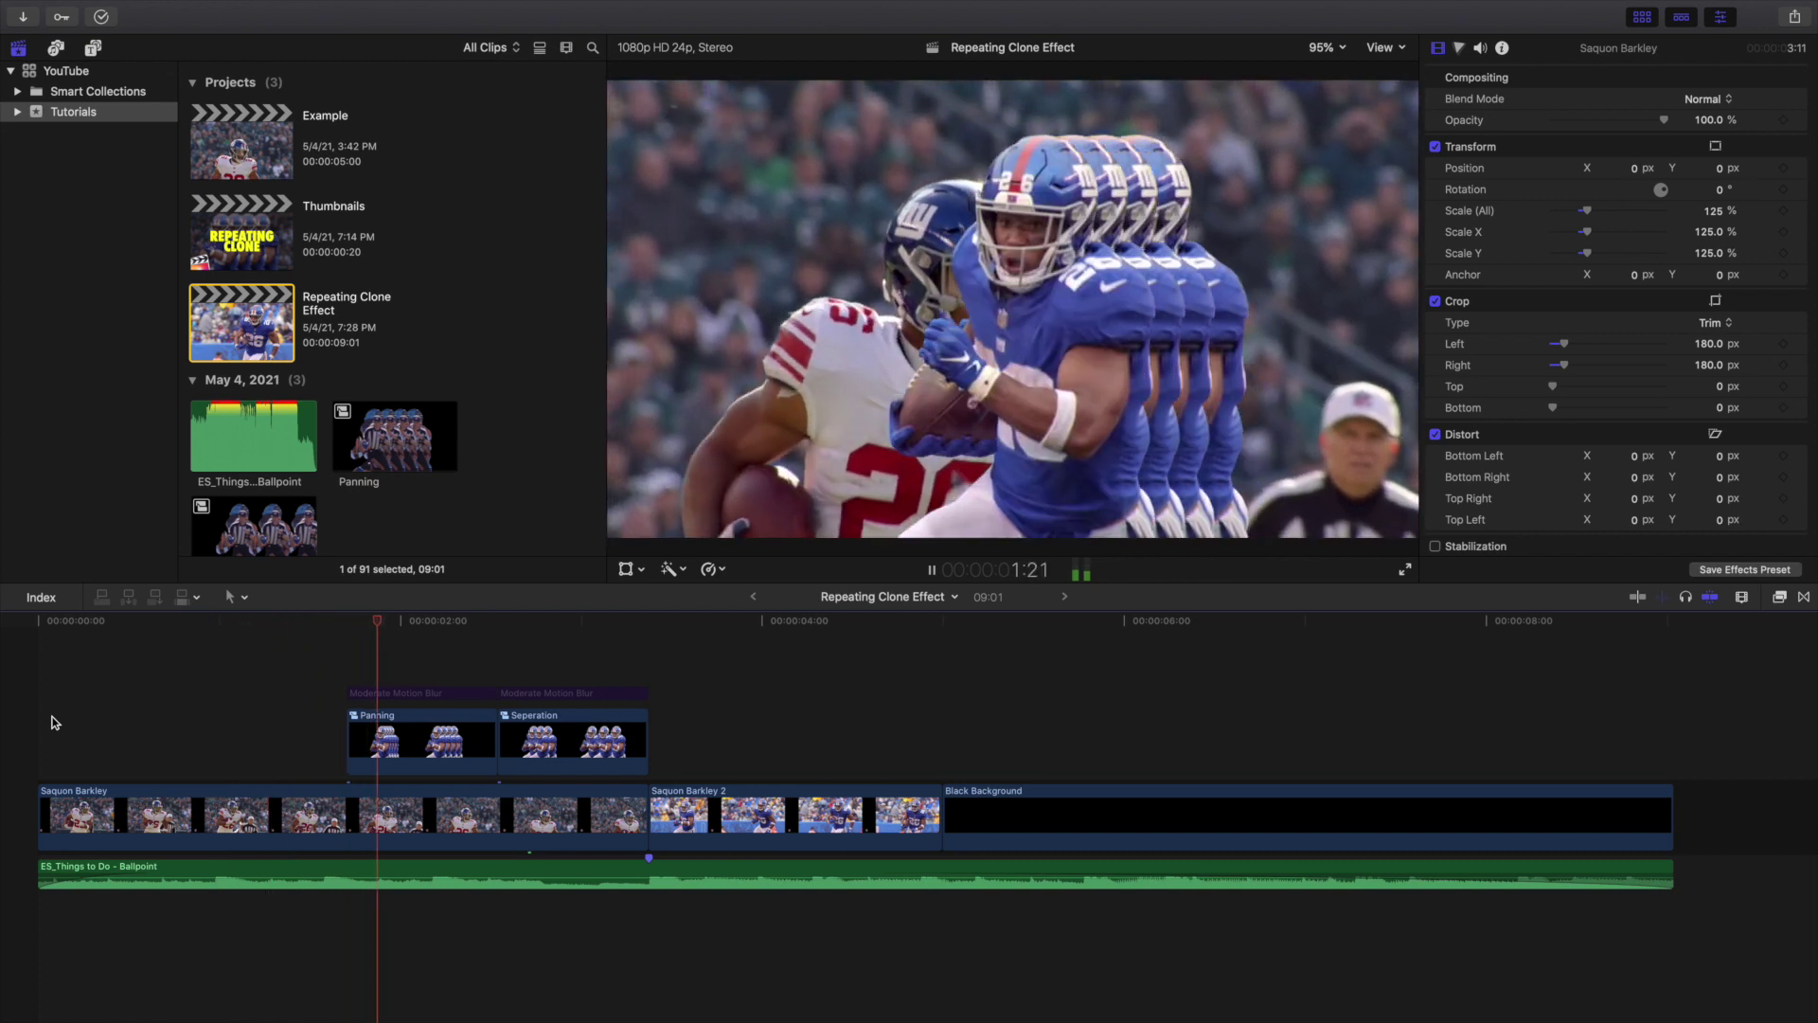
pyautogui.click(31, 726)
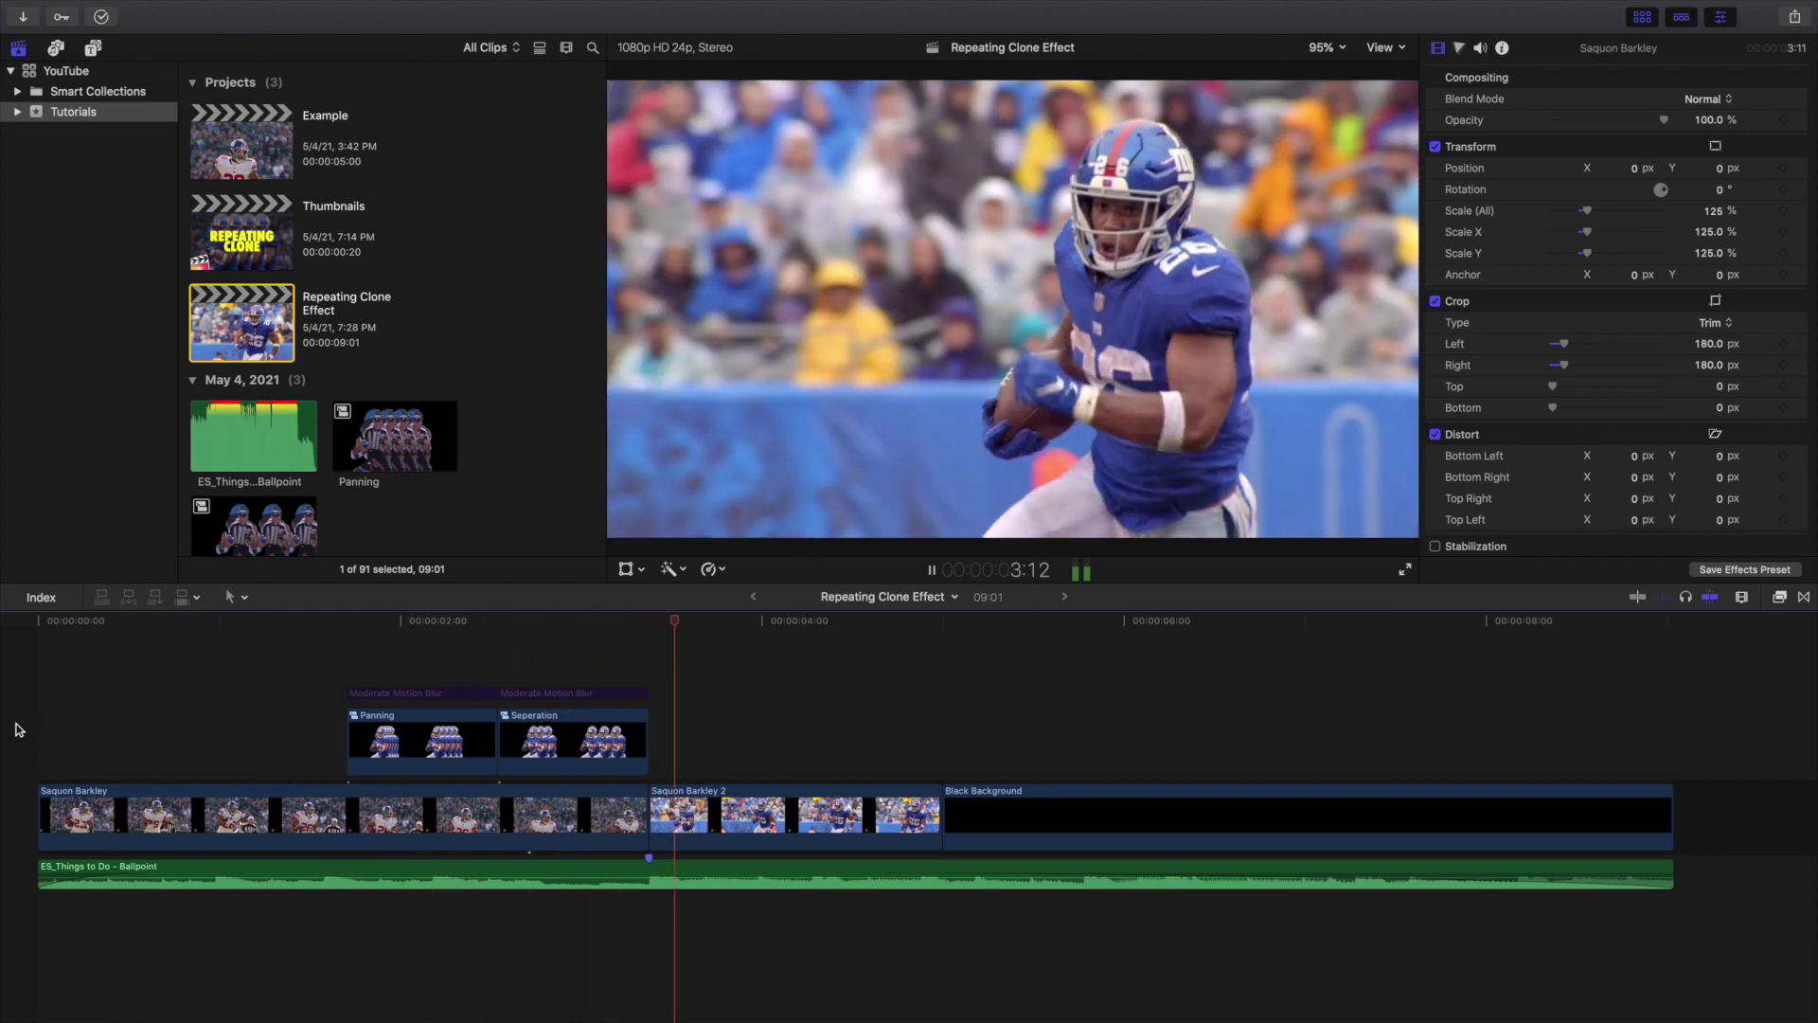
pyautogui.press('space')
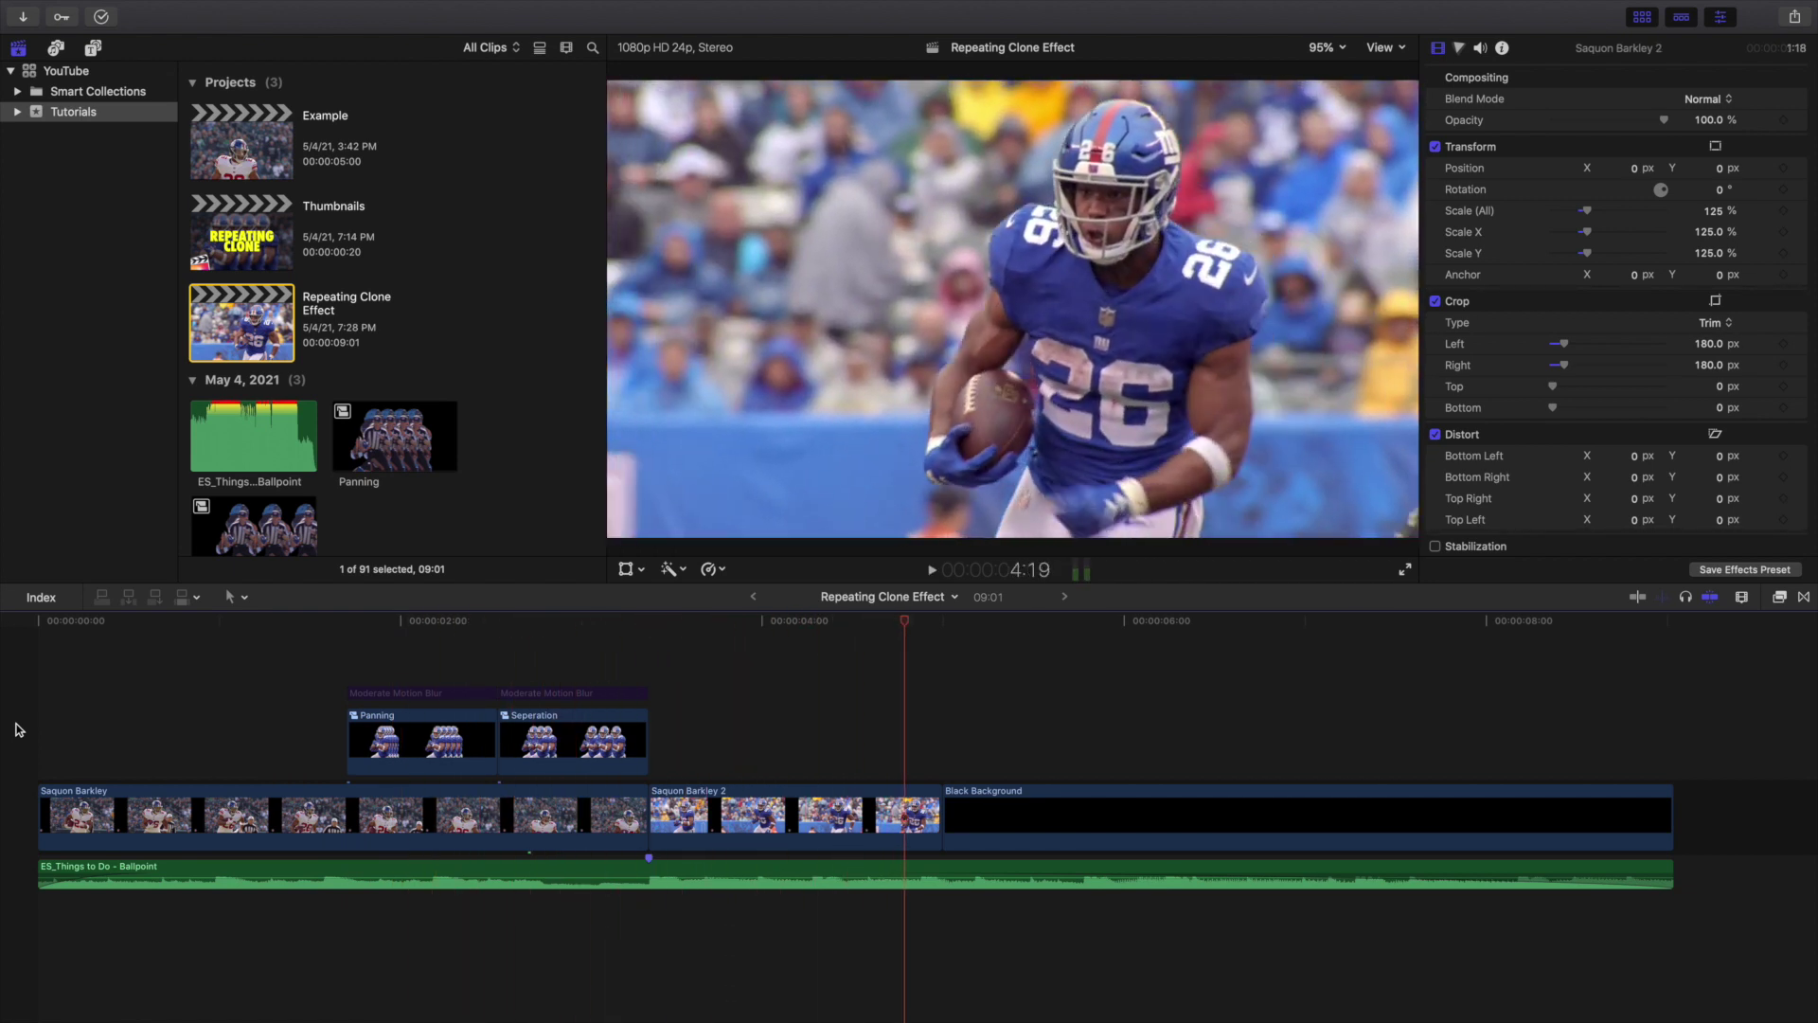
pyautogui.click(16, 729)
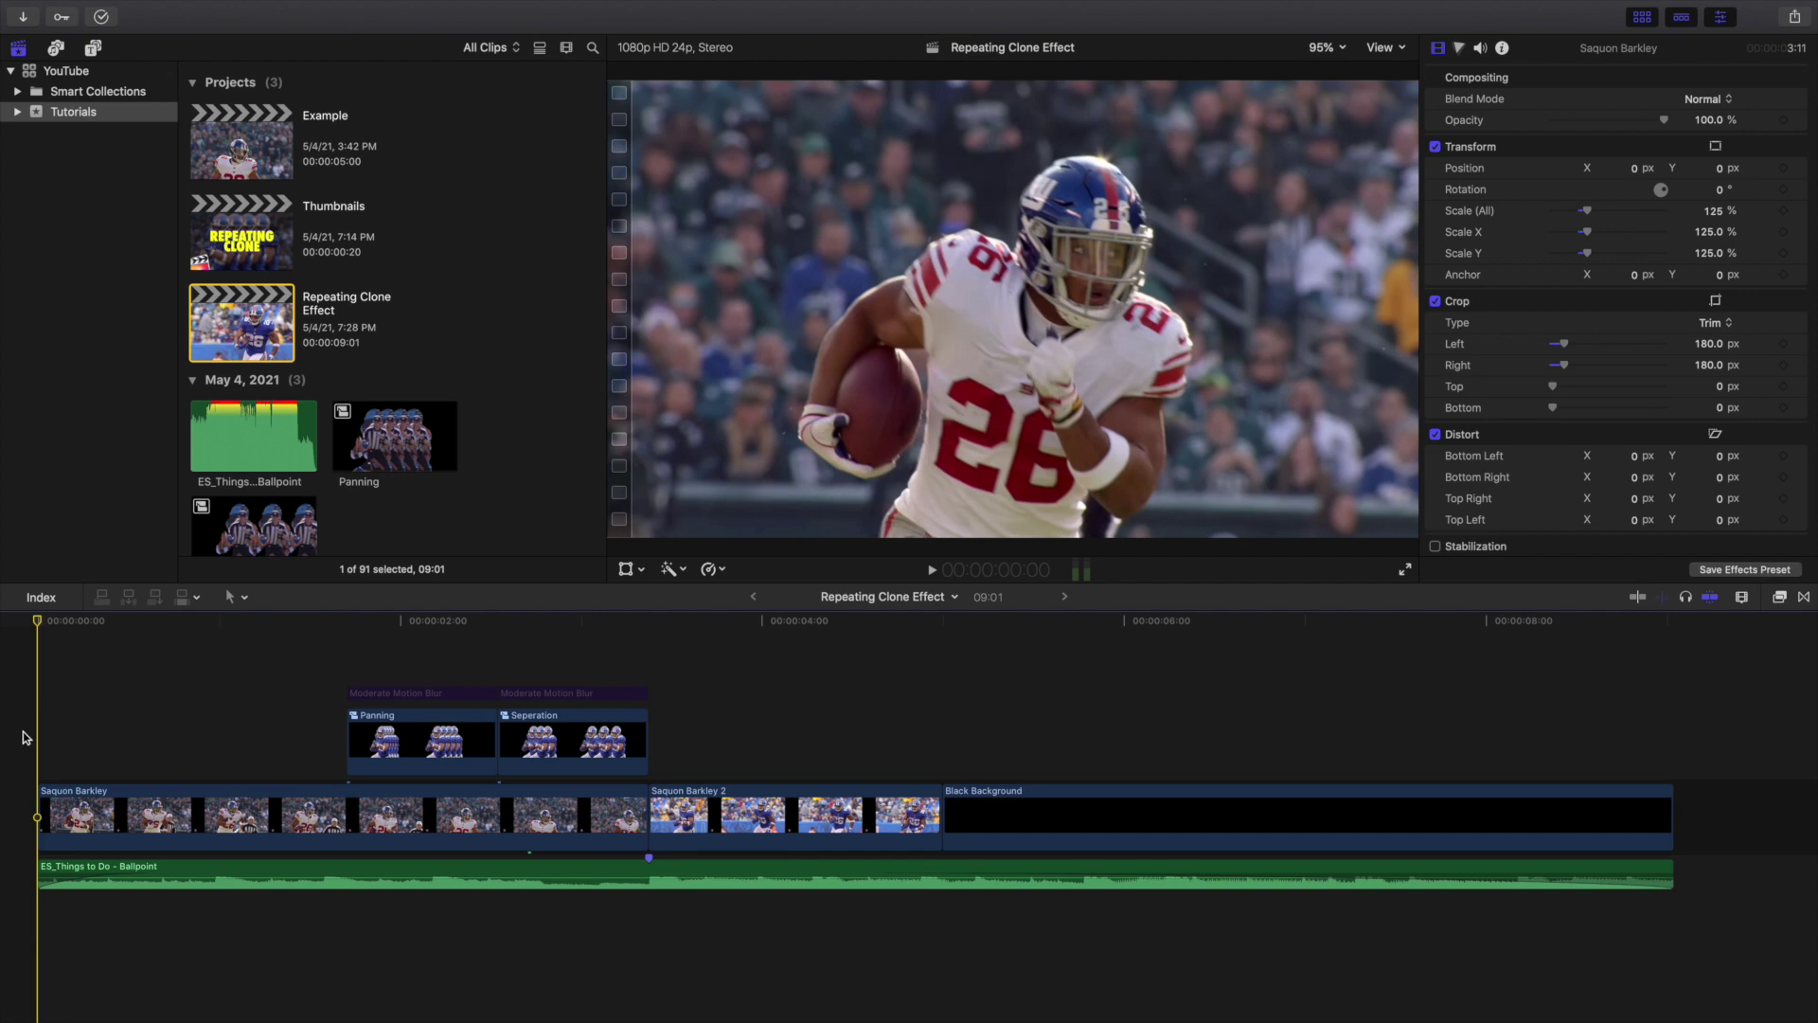
# Open the Example project and add a freeze frame at the first frame of the Saquon Barkley 2 clip
pyautogui.doubleClick(237, 165)
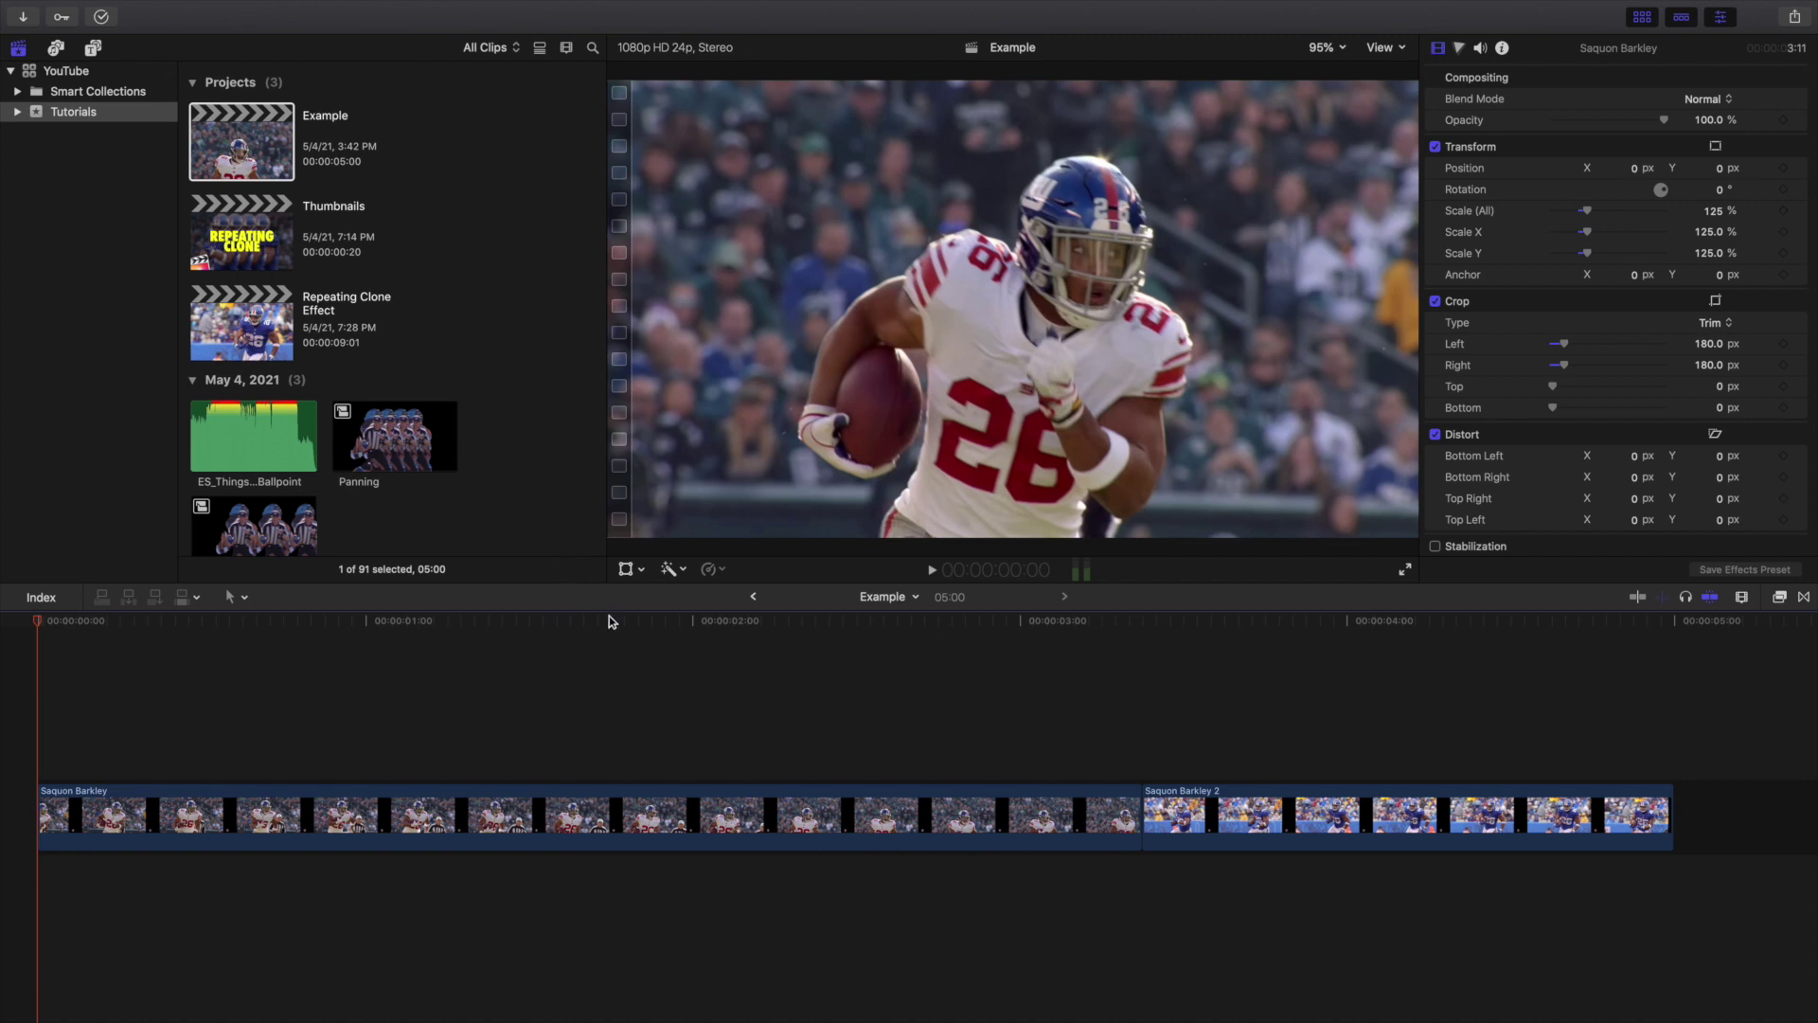
pyautogui.click(1141, 711)
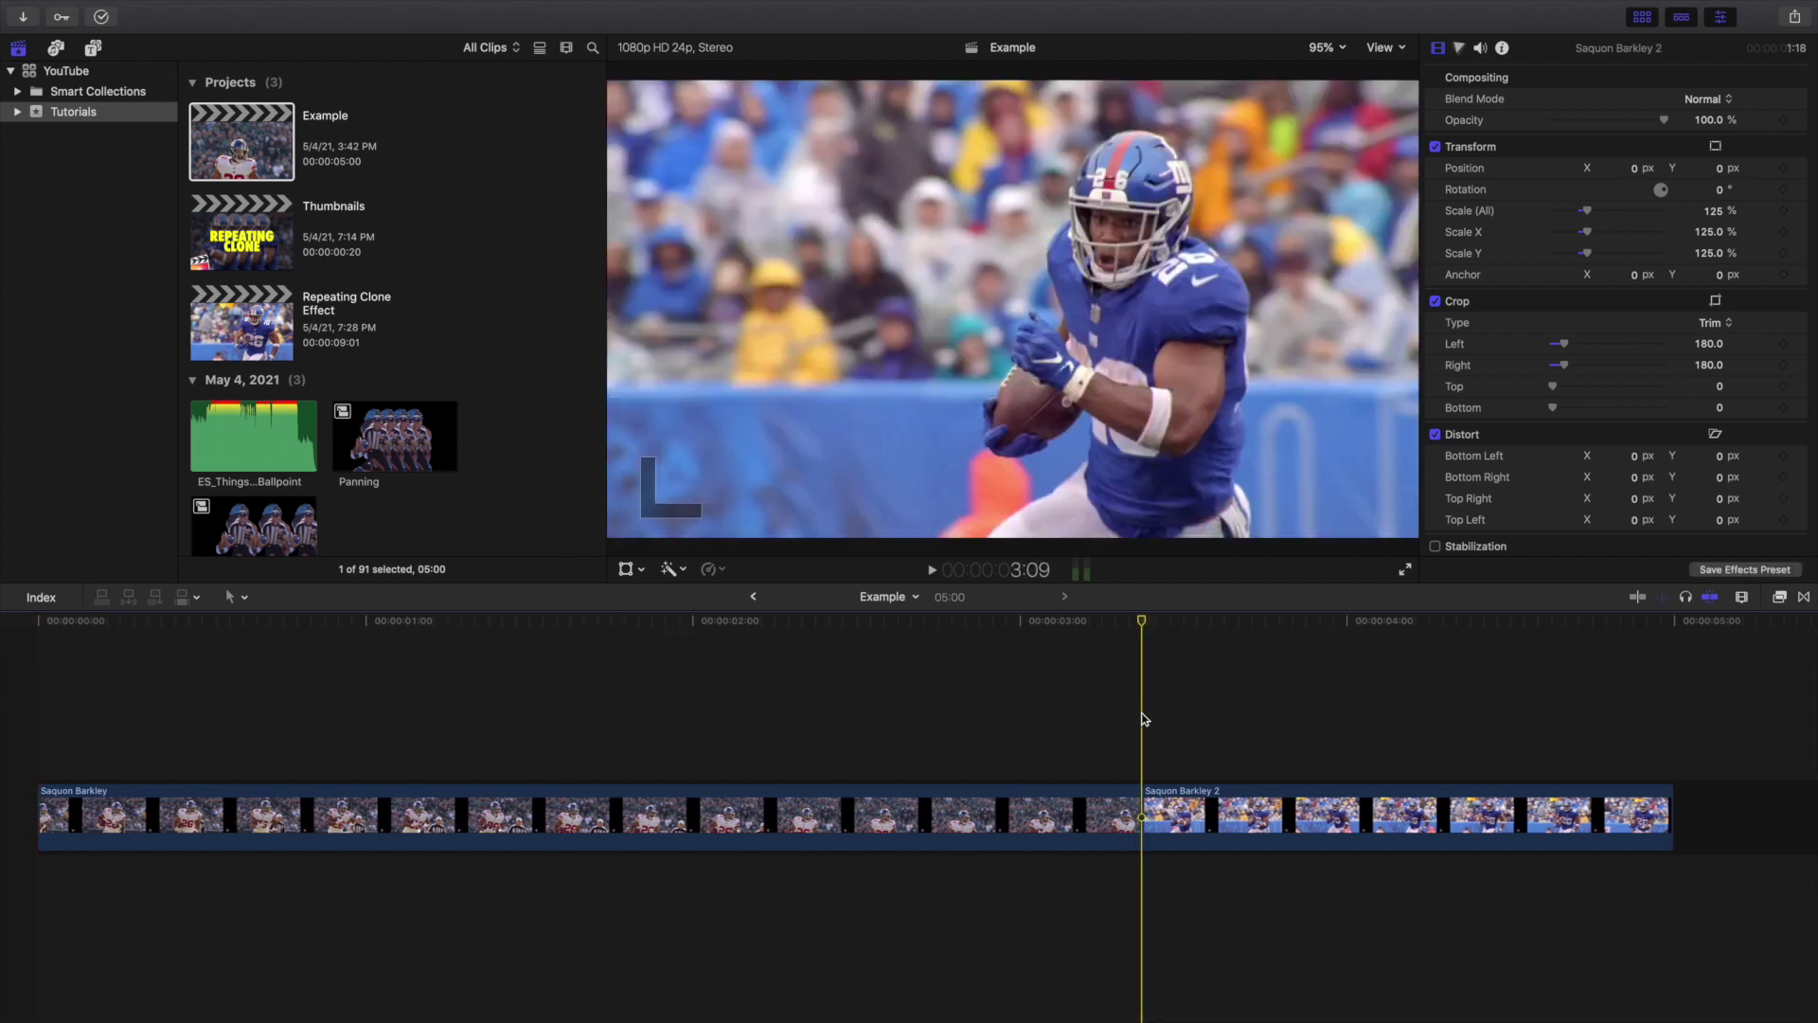
pyautogui.click(1175, 797)
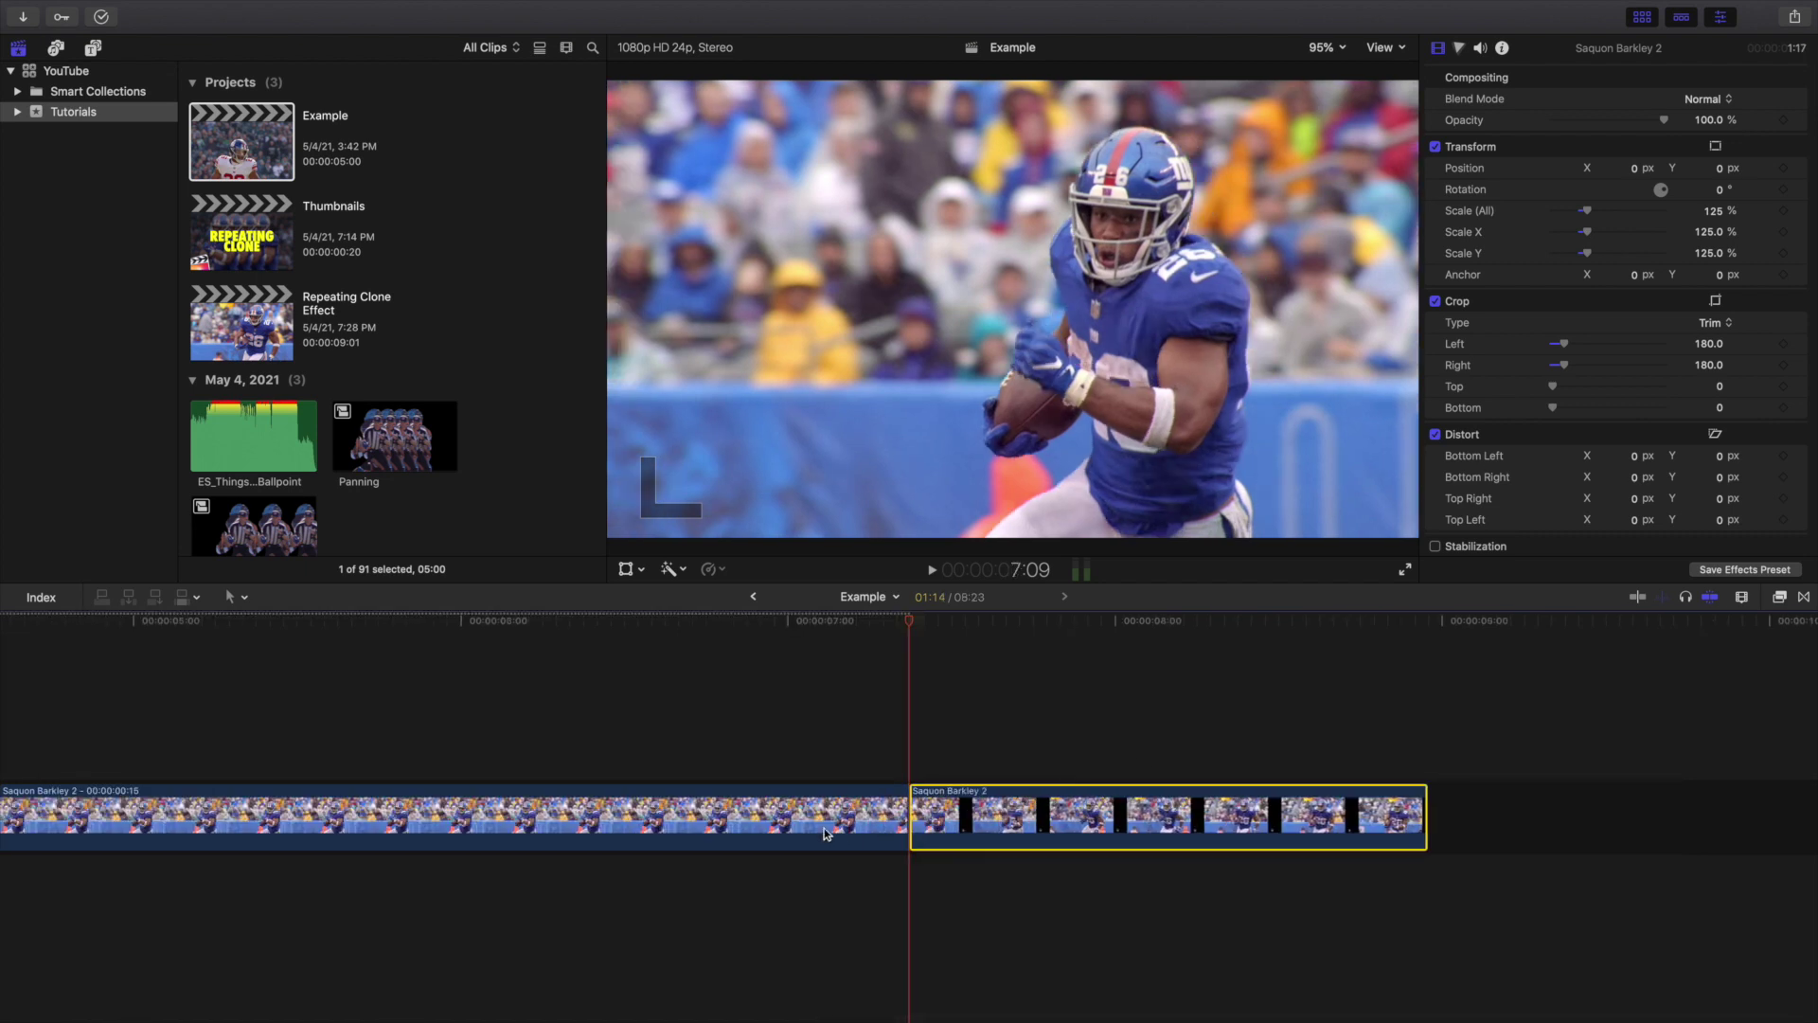
# Set the freeze frame's duration to 20 frames and place it above the end of the Saquon Barkley clip, ending at the cut
pyautogui.click(814, 829)
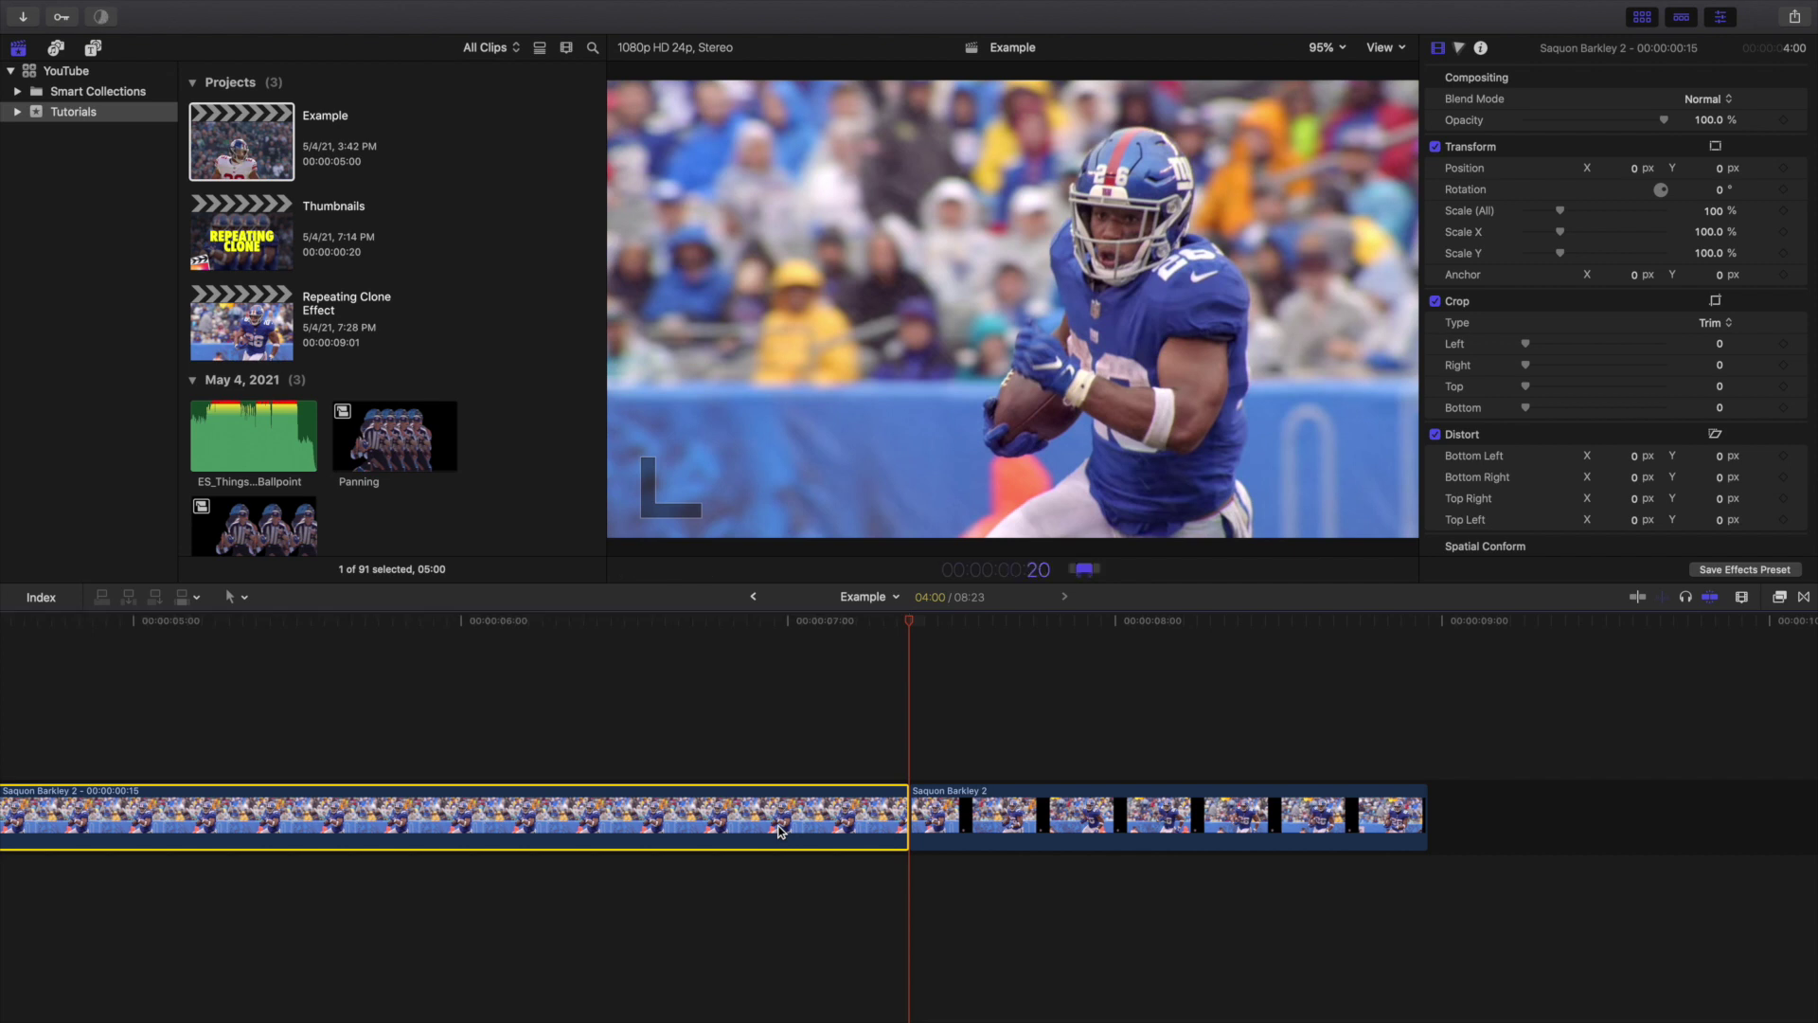
pyautogui.hotkey('shift', 'n')
pyautogui.hscroll(-6, 663, 814)
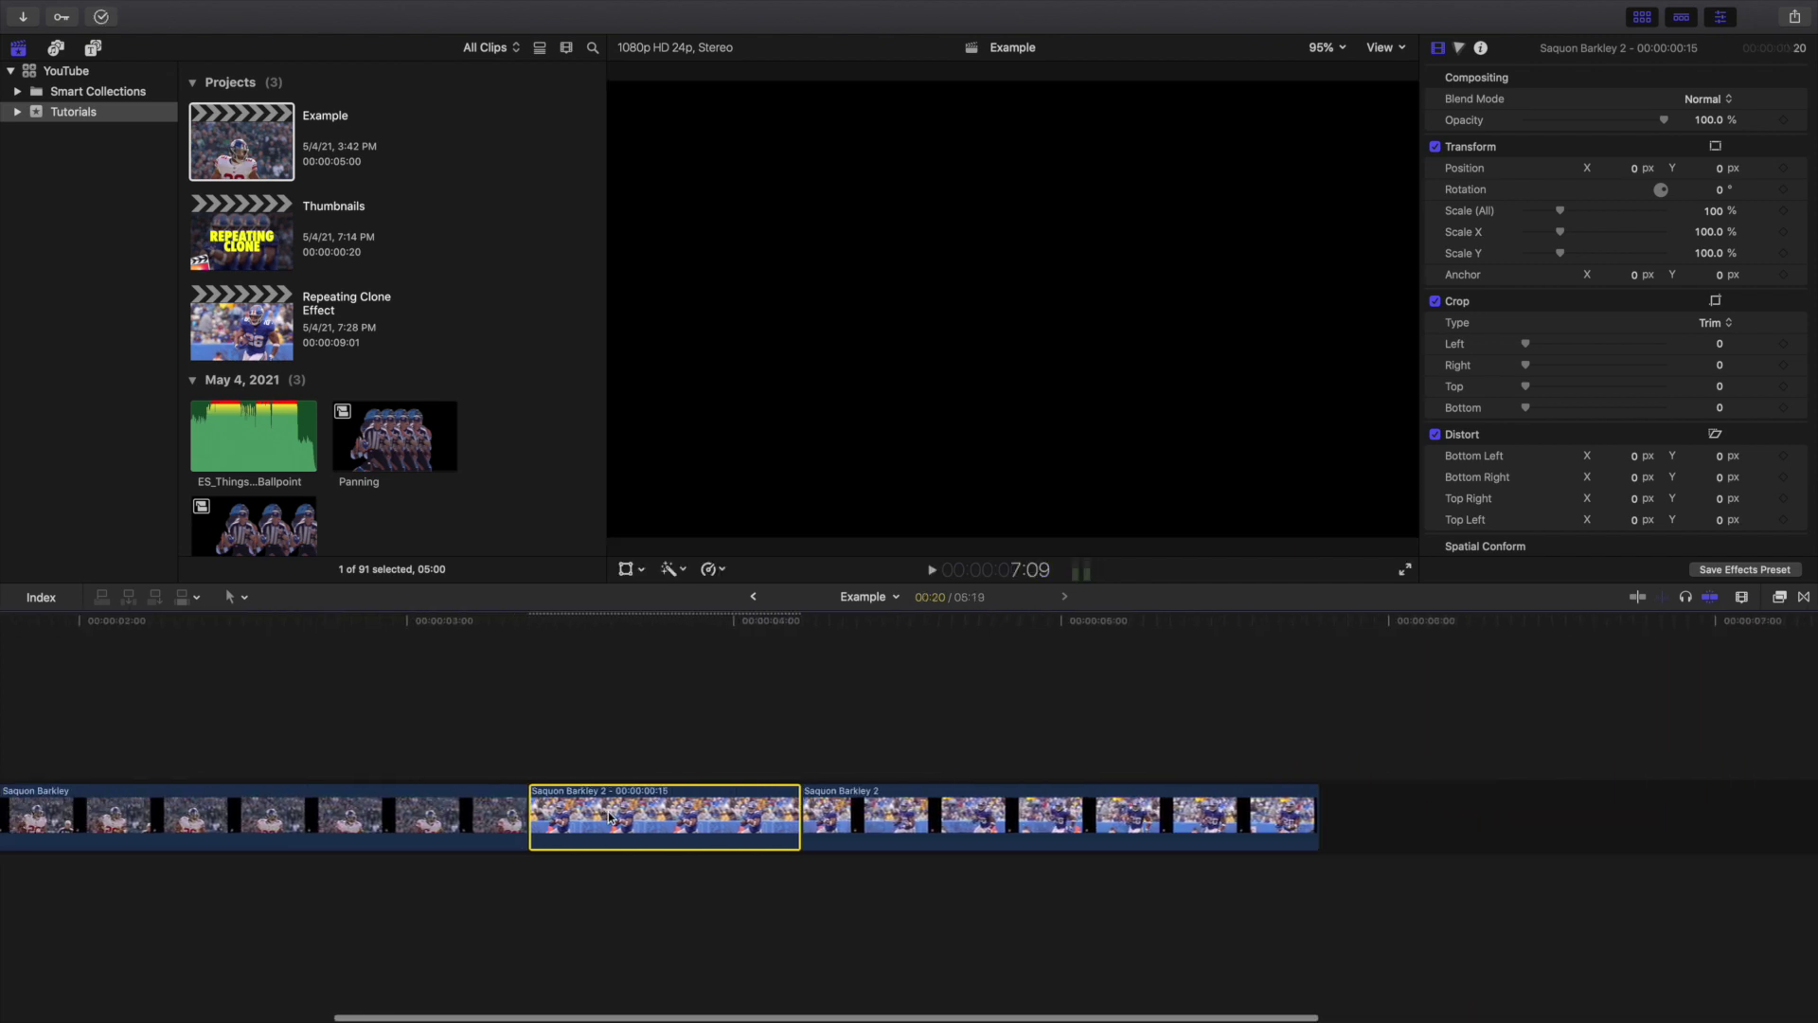
pyautogui.moveTo(662, 806); pyautogui.dragTo(388, 724)
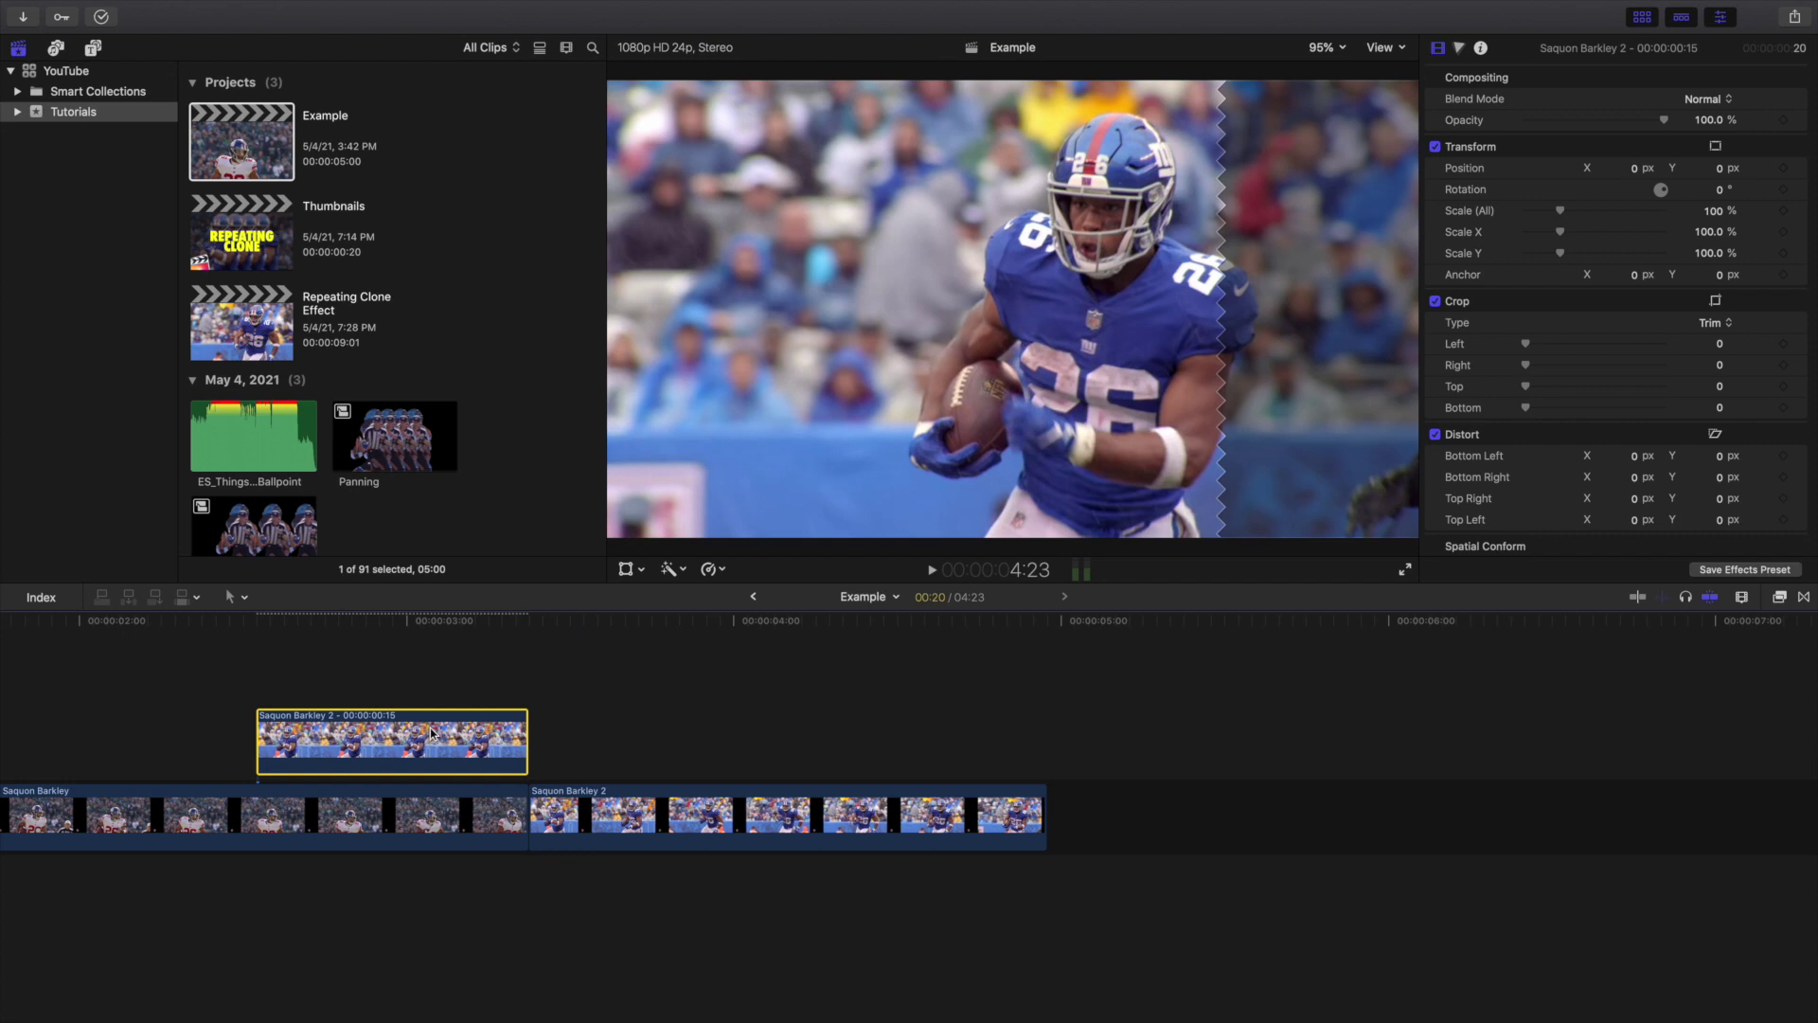
# Rename the connected still clip as Freeze Frame
pyautogui.hscroll(-4, 467, 715)
pyautogui.click(682, 734)
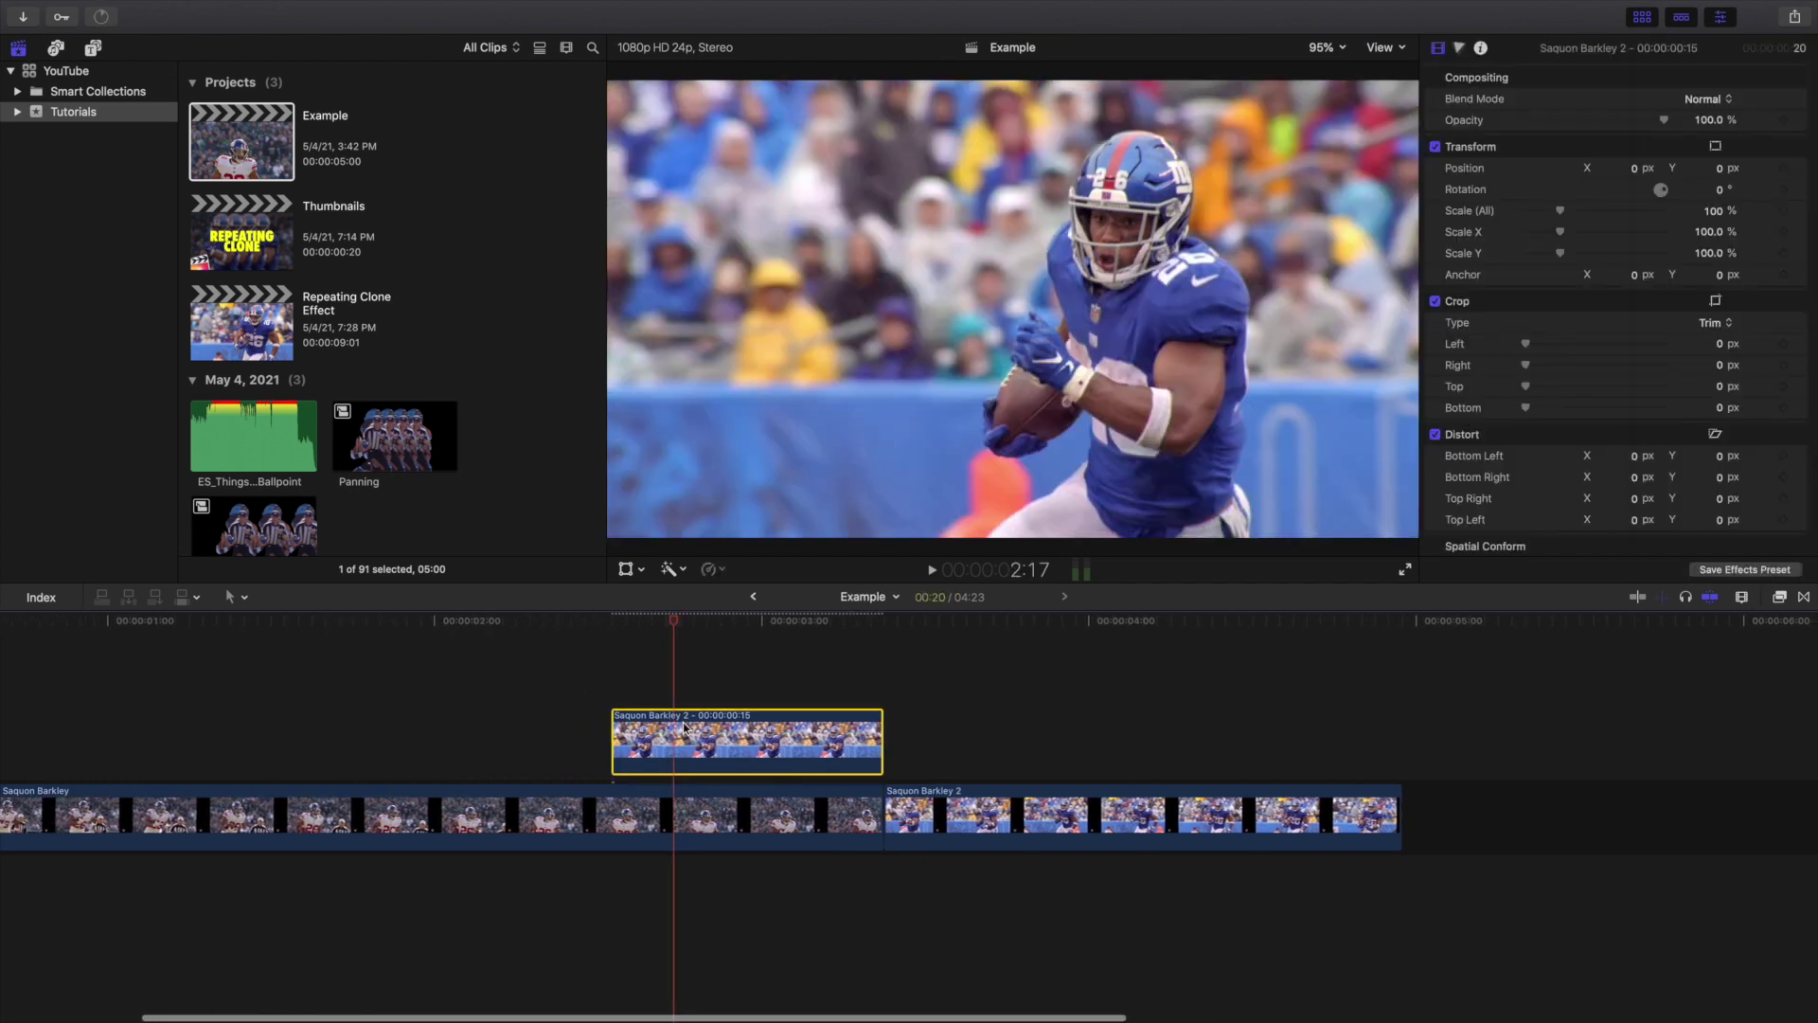
pyautogui.rightClick(689, 726)
pyautogui.click(729, 755)
pyautogui.write('Fi')
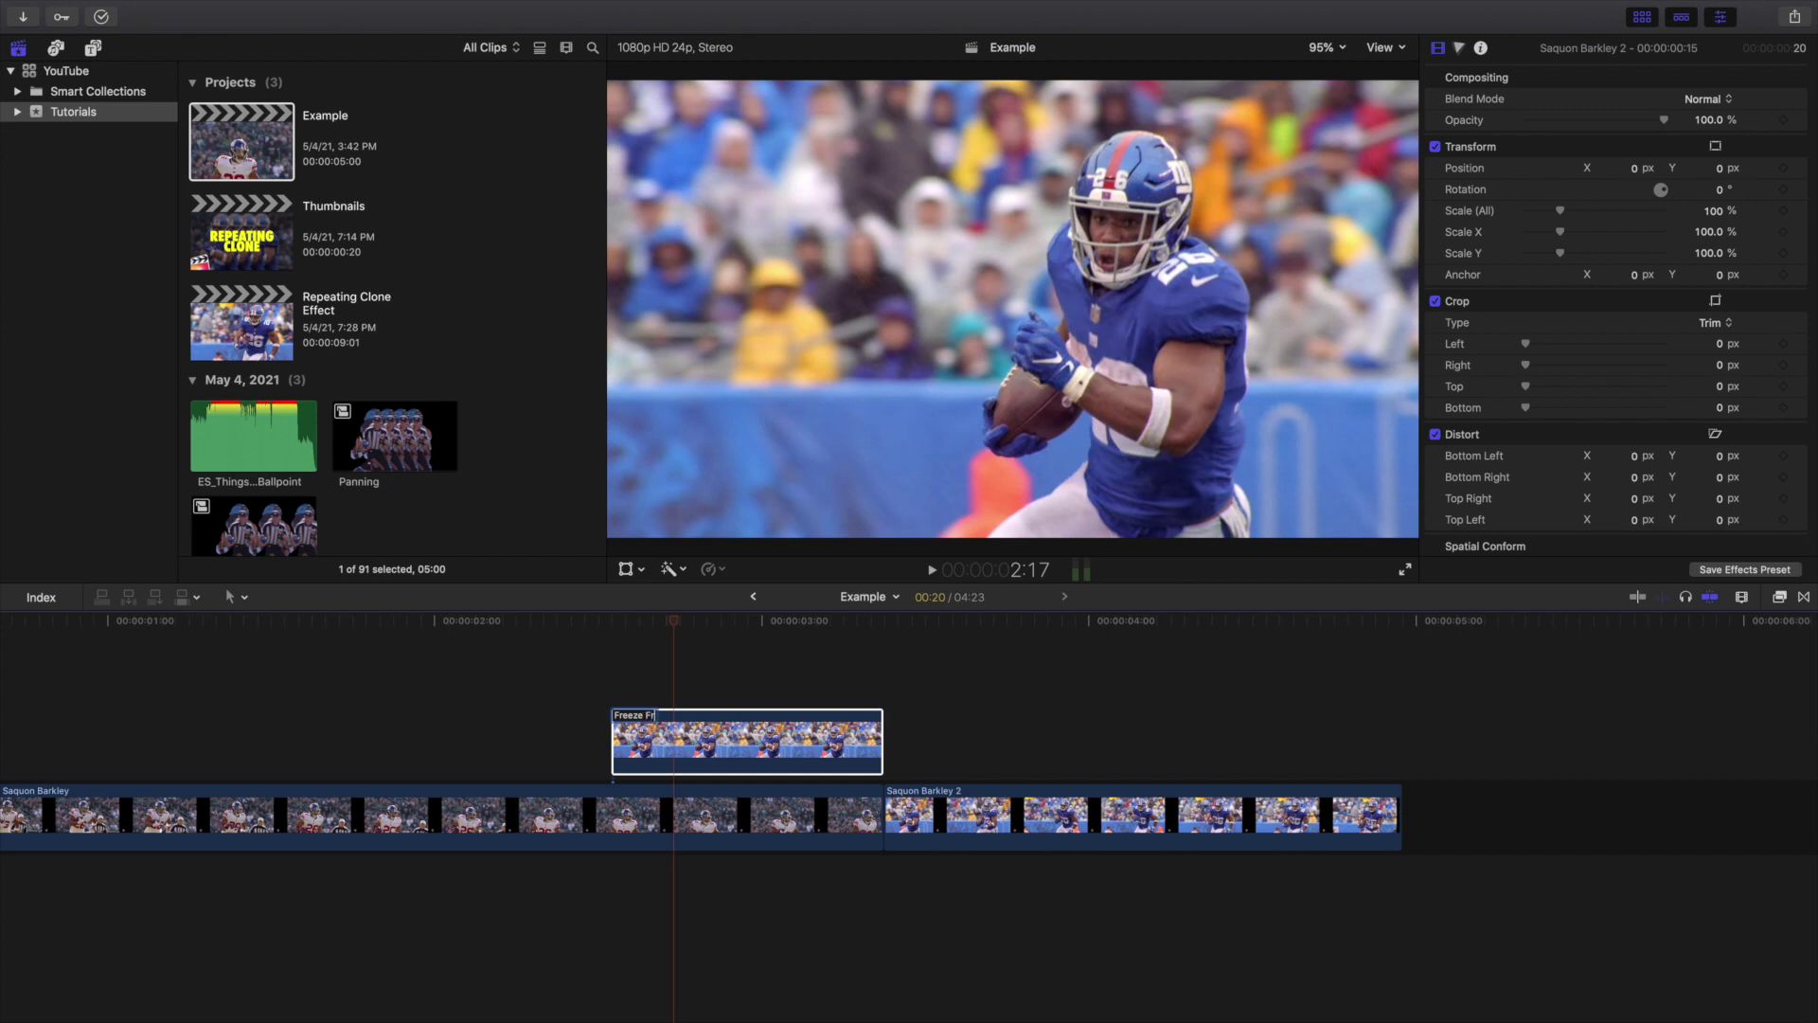
pyautogui.click(719, 762)
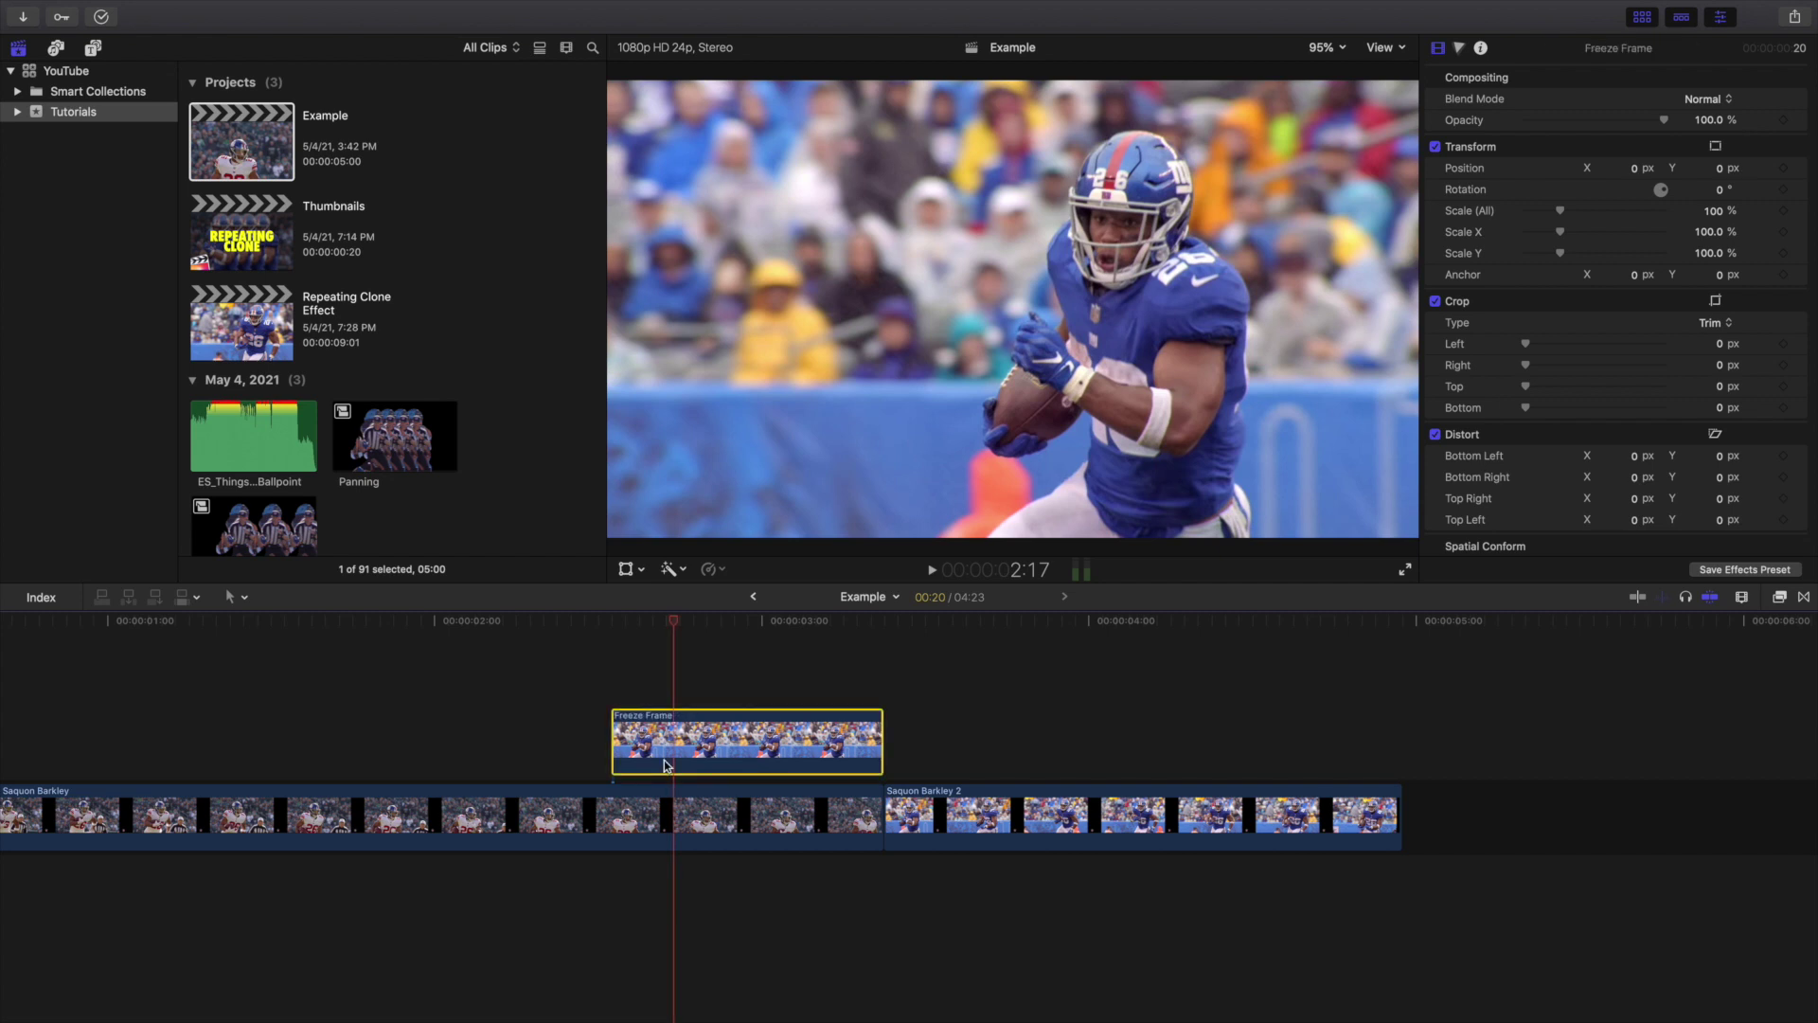
# Play the timeline from the beginning to check the freeze frame's timing before the cut
pyautogui.hscroll(-5, 587, 772)
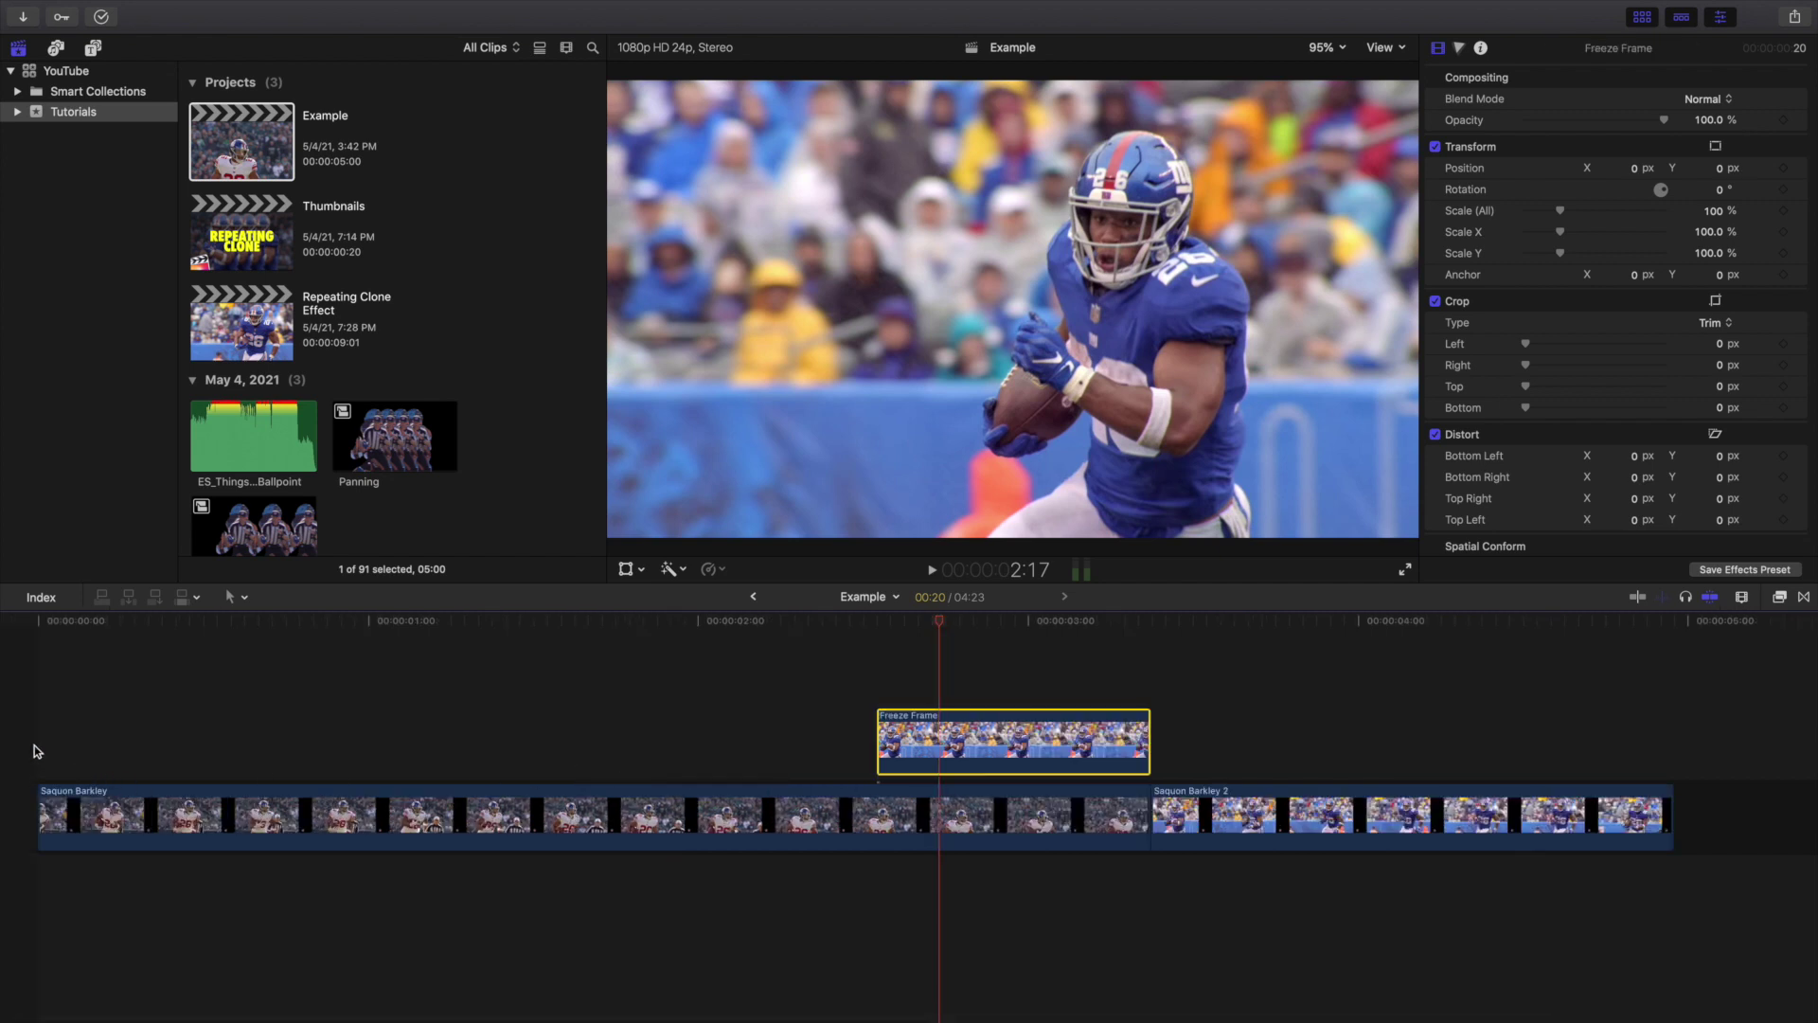
pyautogui.click(35, 750)
pyautogui.press('space')
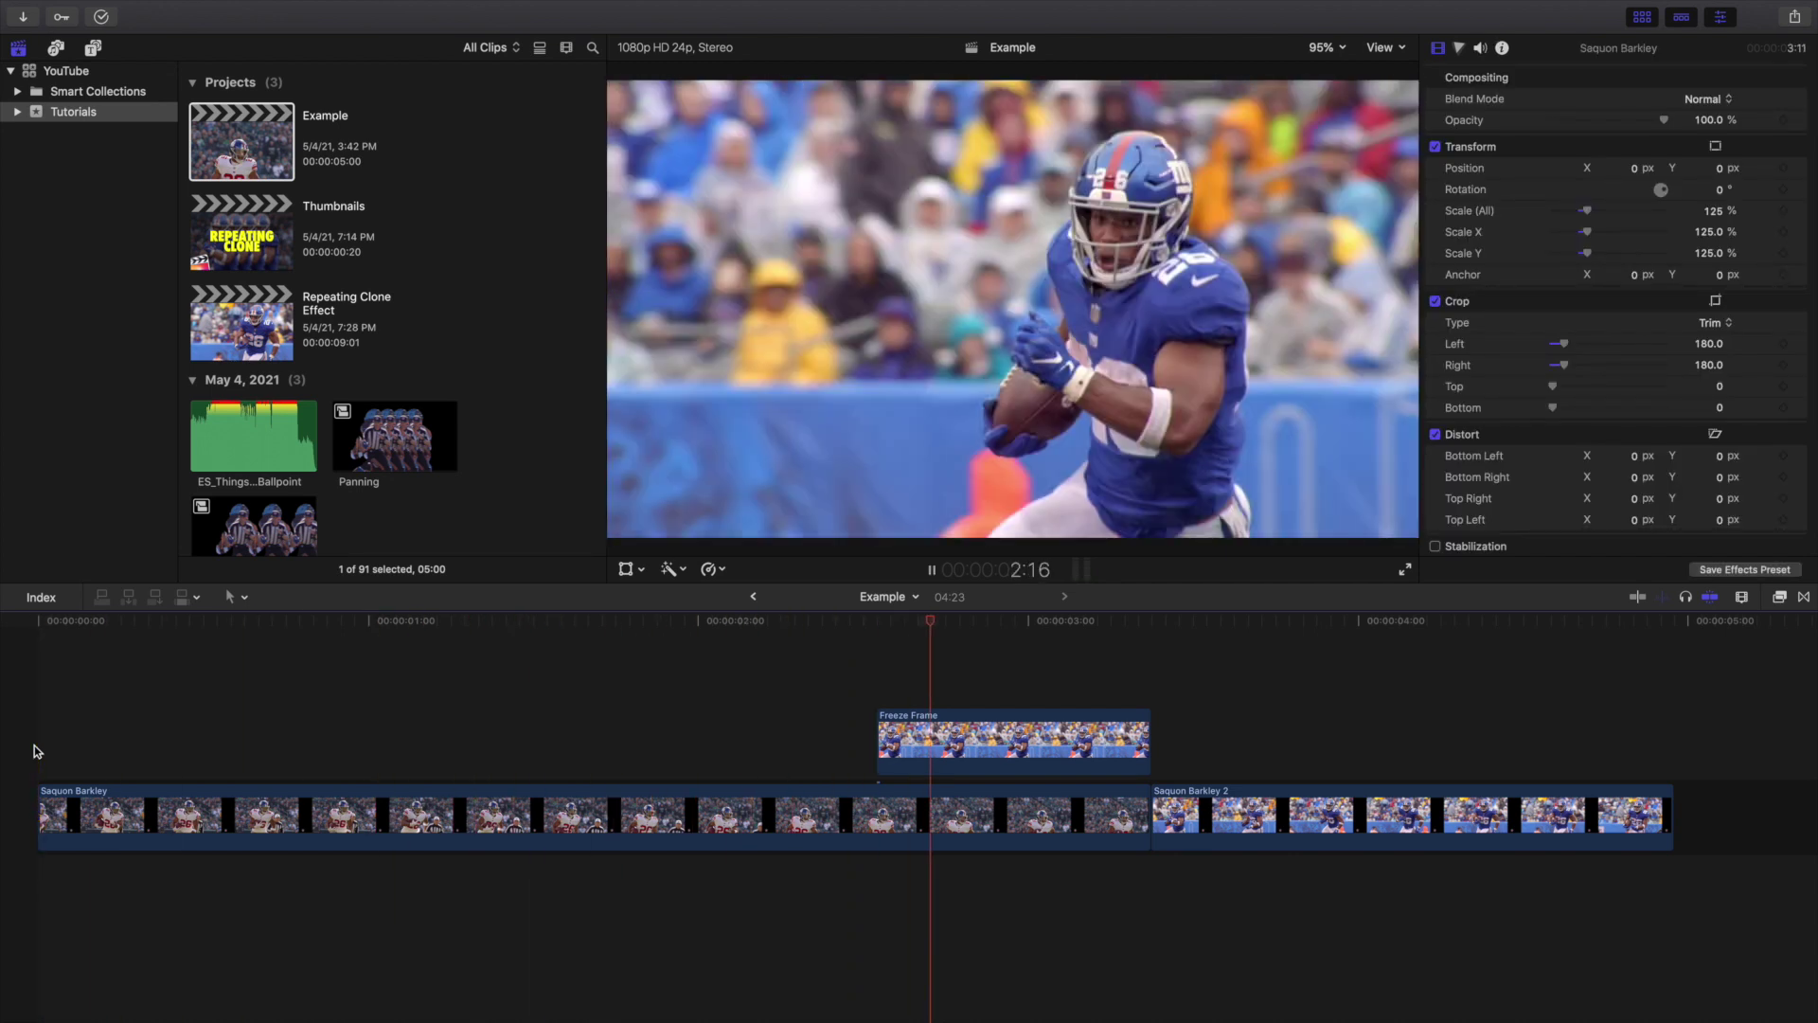
pyautogui.press('space')
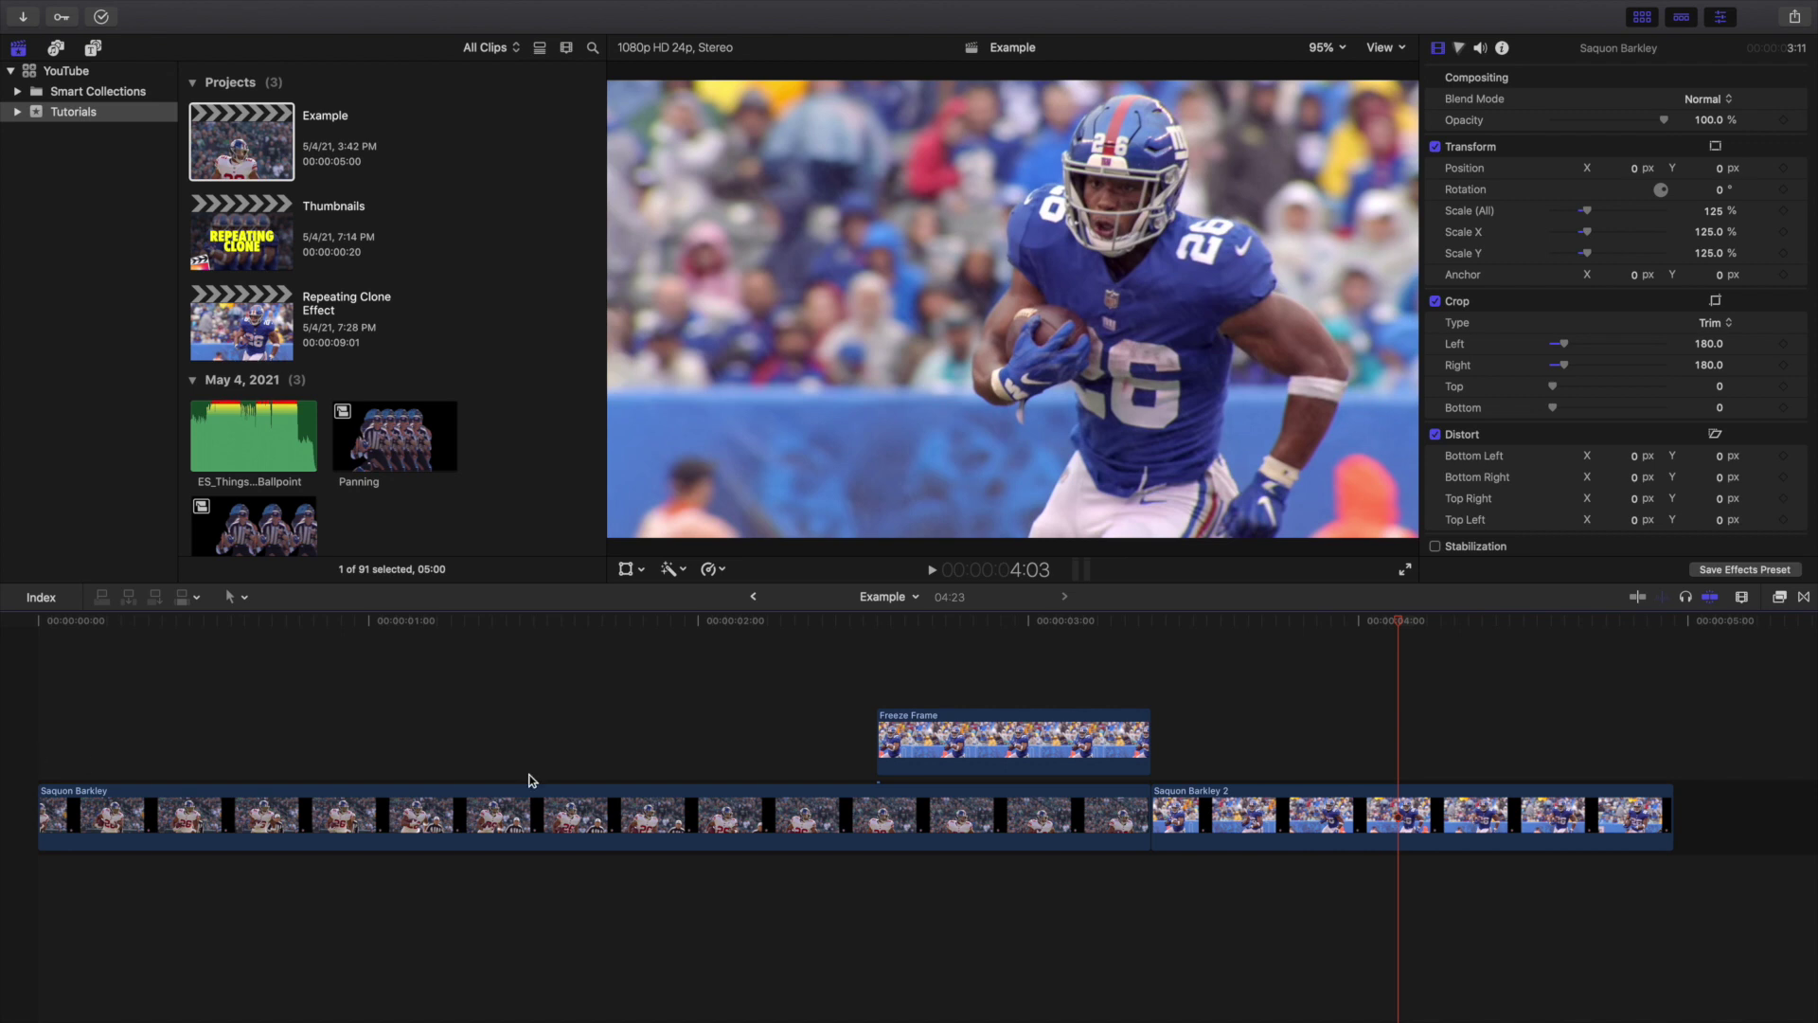
# Apply the Draw Mask effect to the Freeze Frame clip with the playhead at 00:00:02:15
pyautogui.click(915, 698)
pyautogui.hscroll(5, 913, 703)
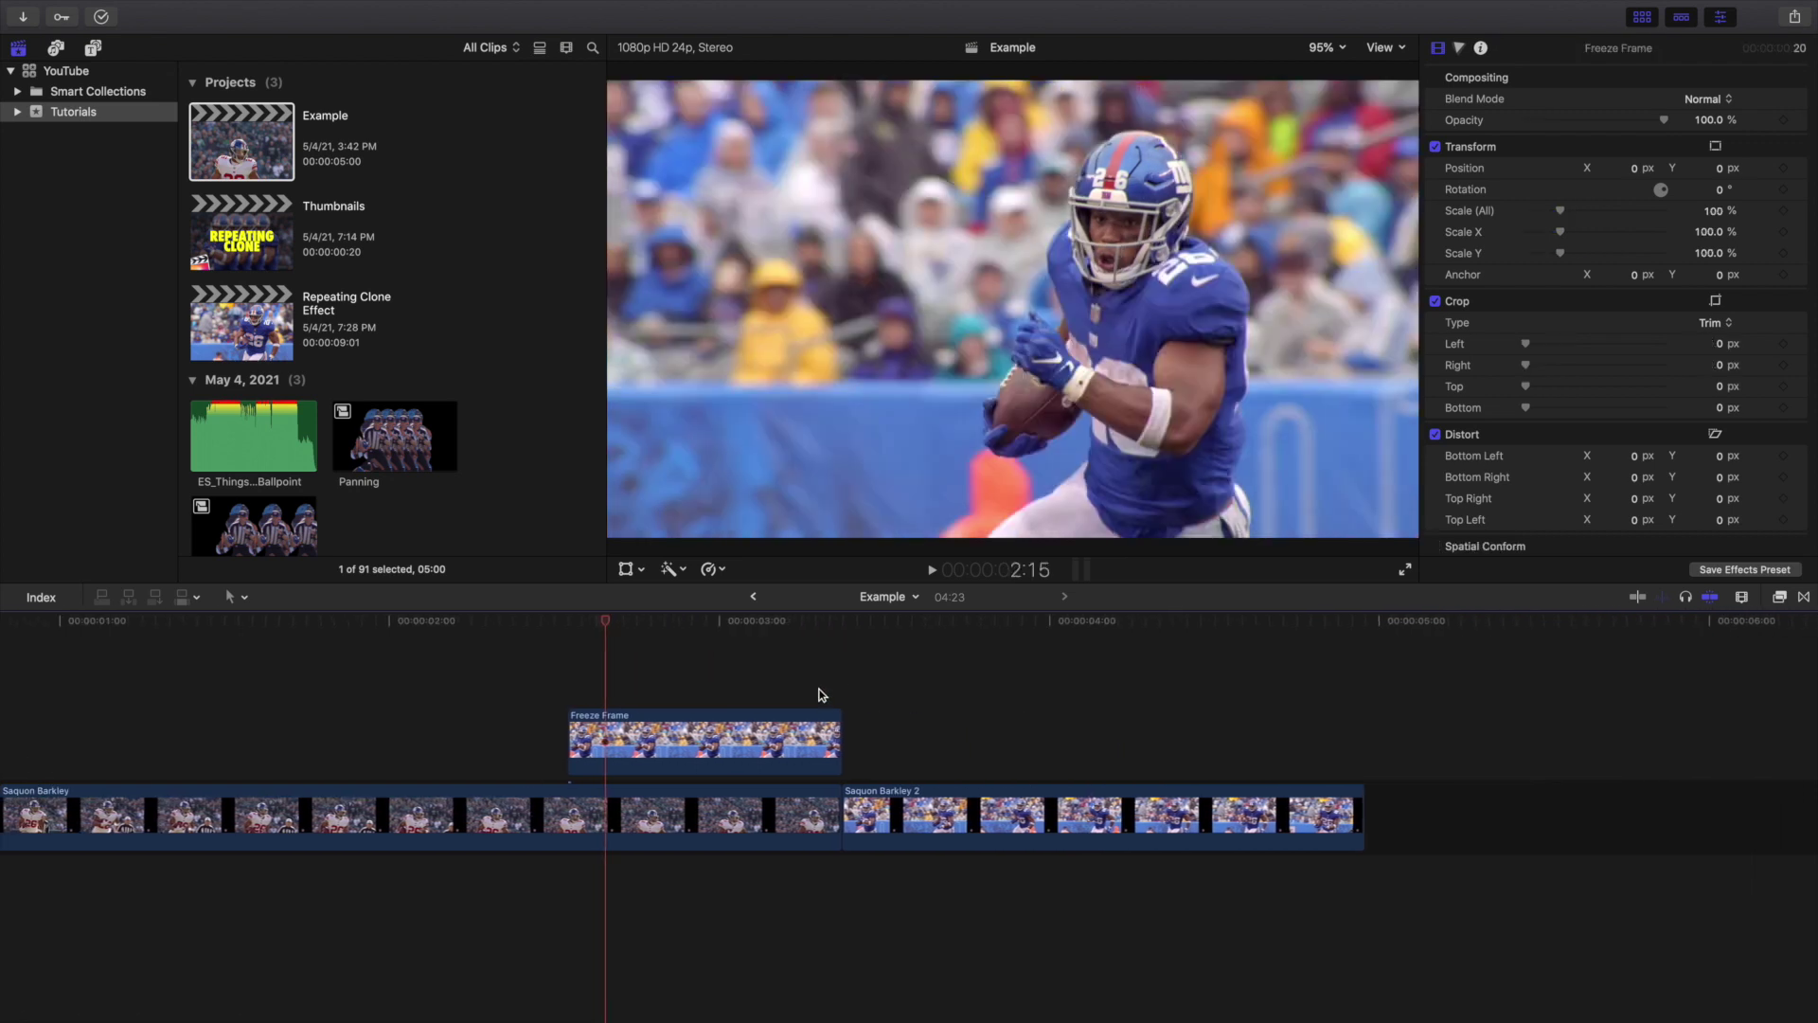
pyautogui.click(639, 743)
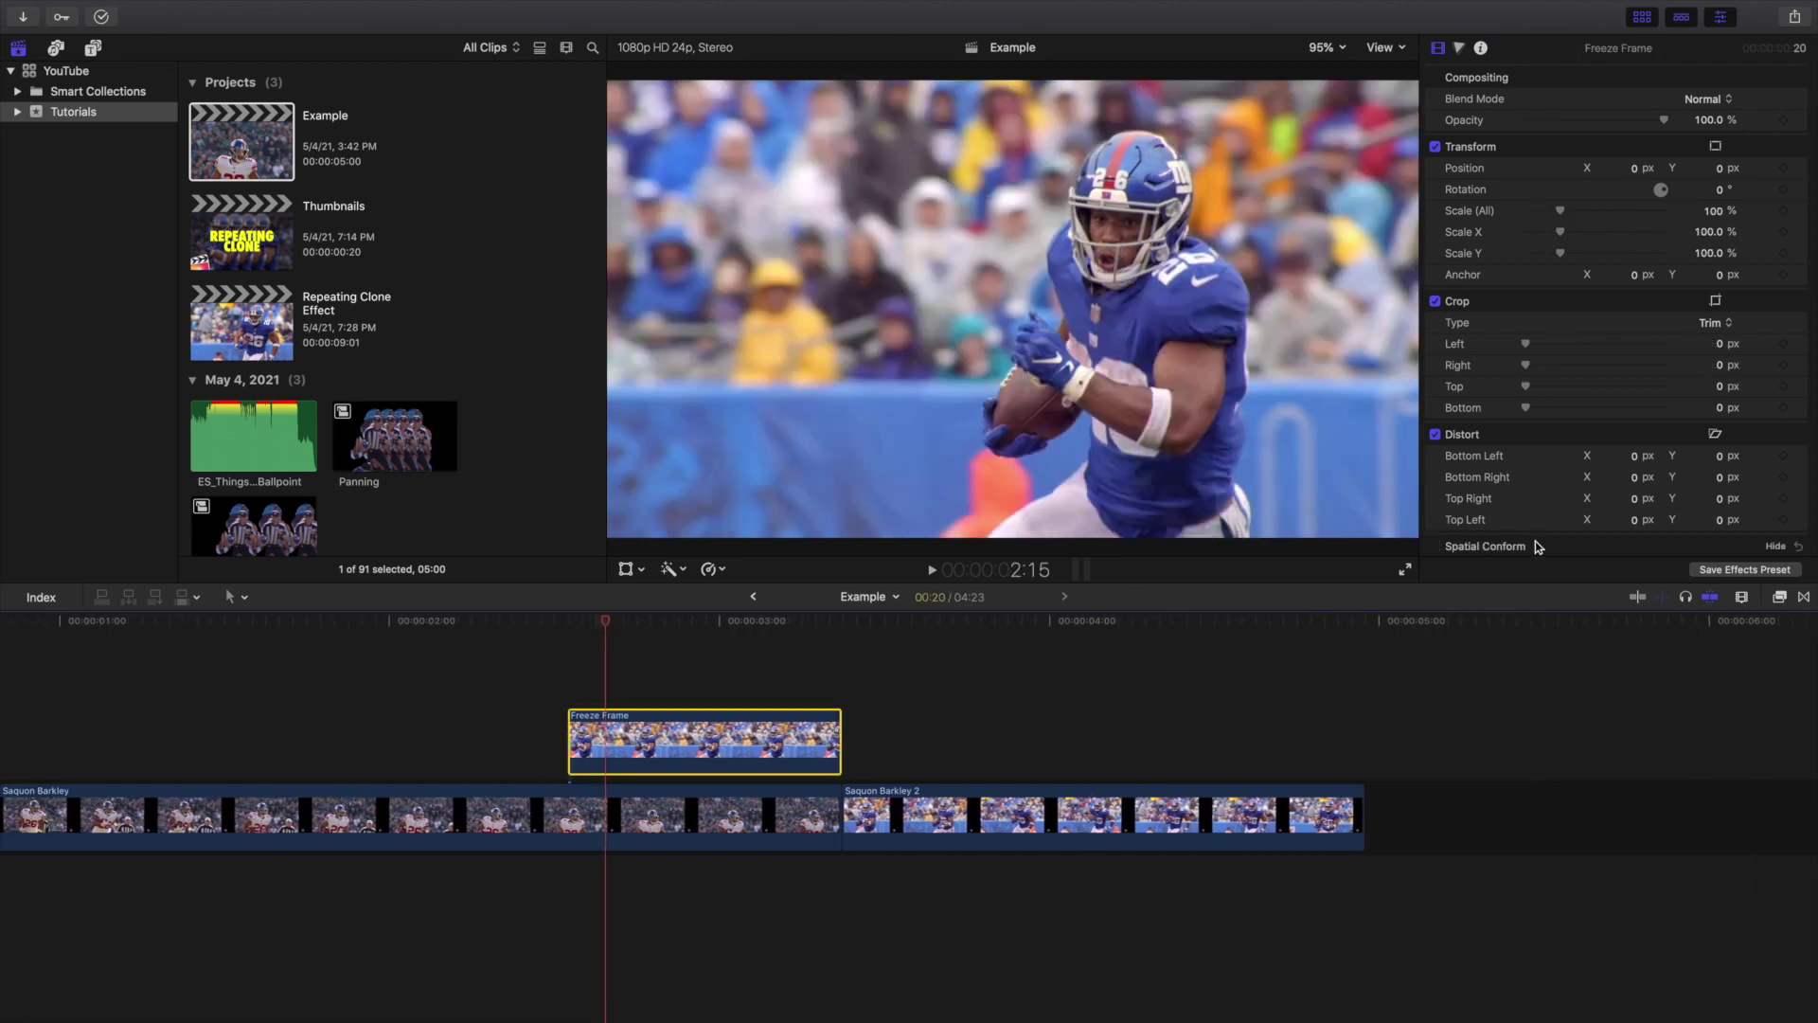
pyautogui.click(1781, 597)
pyautogui.scroll(-3, 1468, 896)
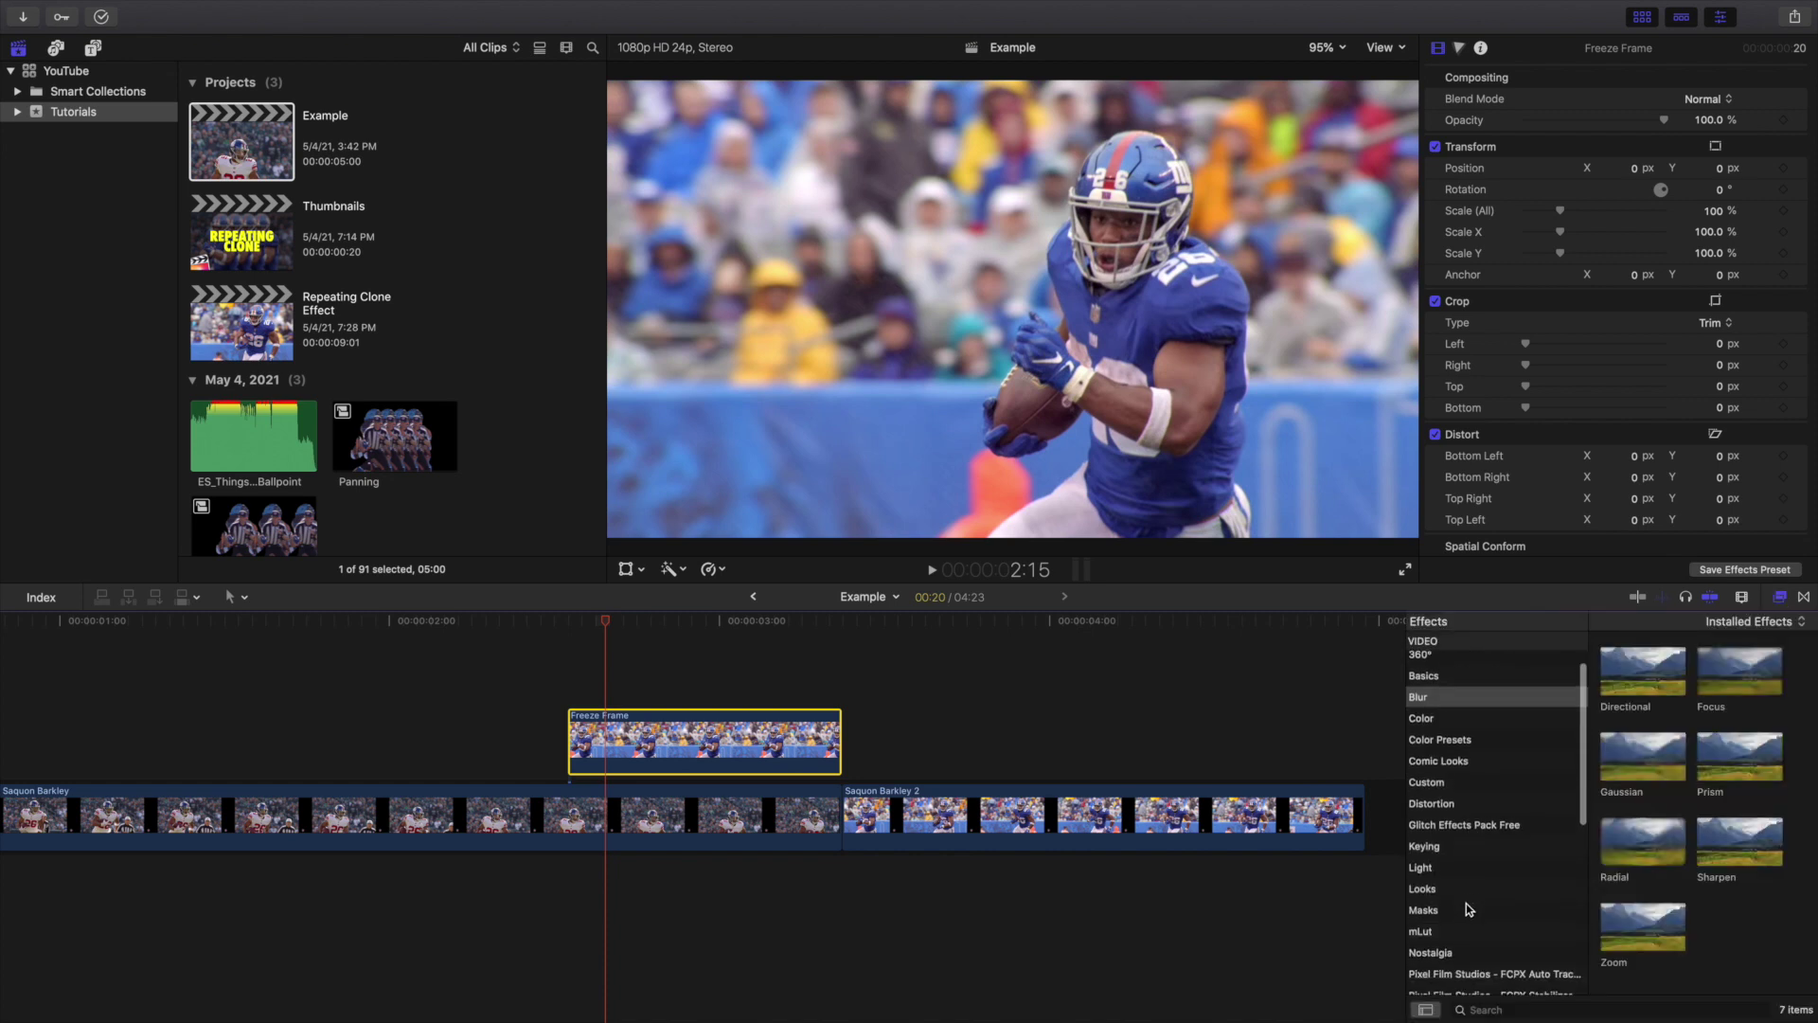
pyautogui.click(1466, 909)
pyautogui.moveTo(1643, 672)
pyautogui.mouseDown()
pyautogui.moveTo(1174, 724)
pyautogui.moveTo(721, 735)
pyautogui.mouseUp()
pyautogui.click(1778, 602)
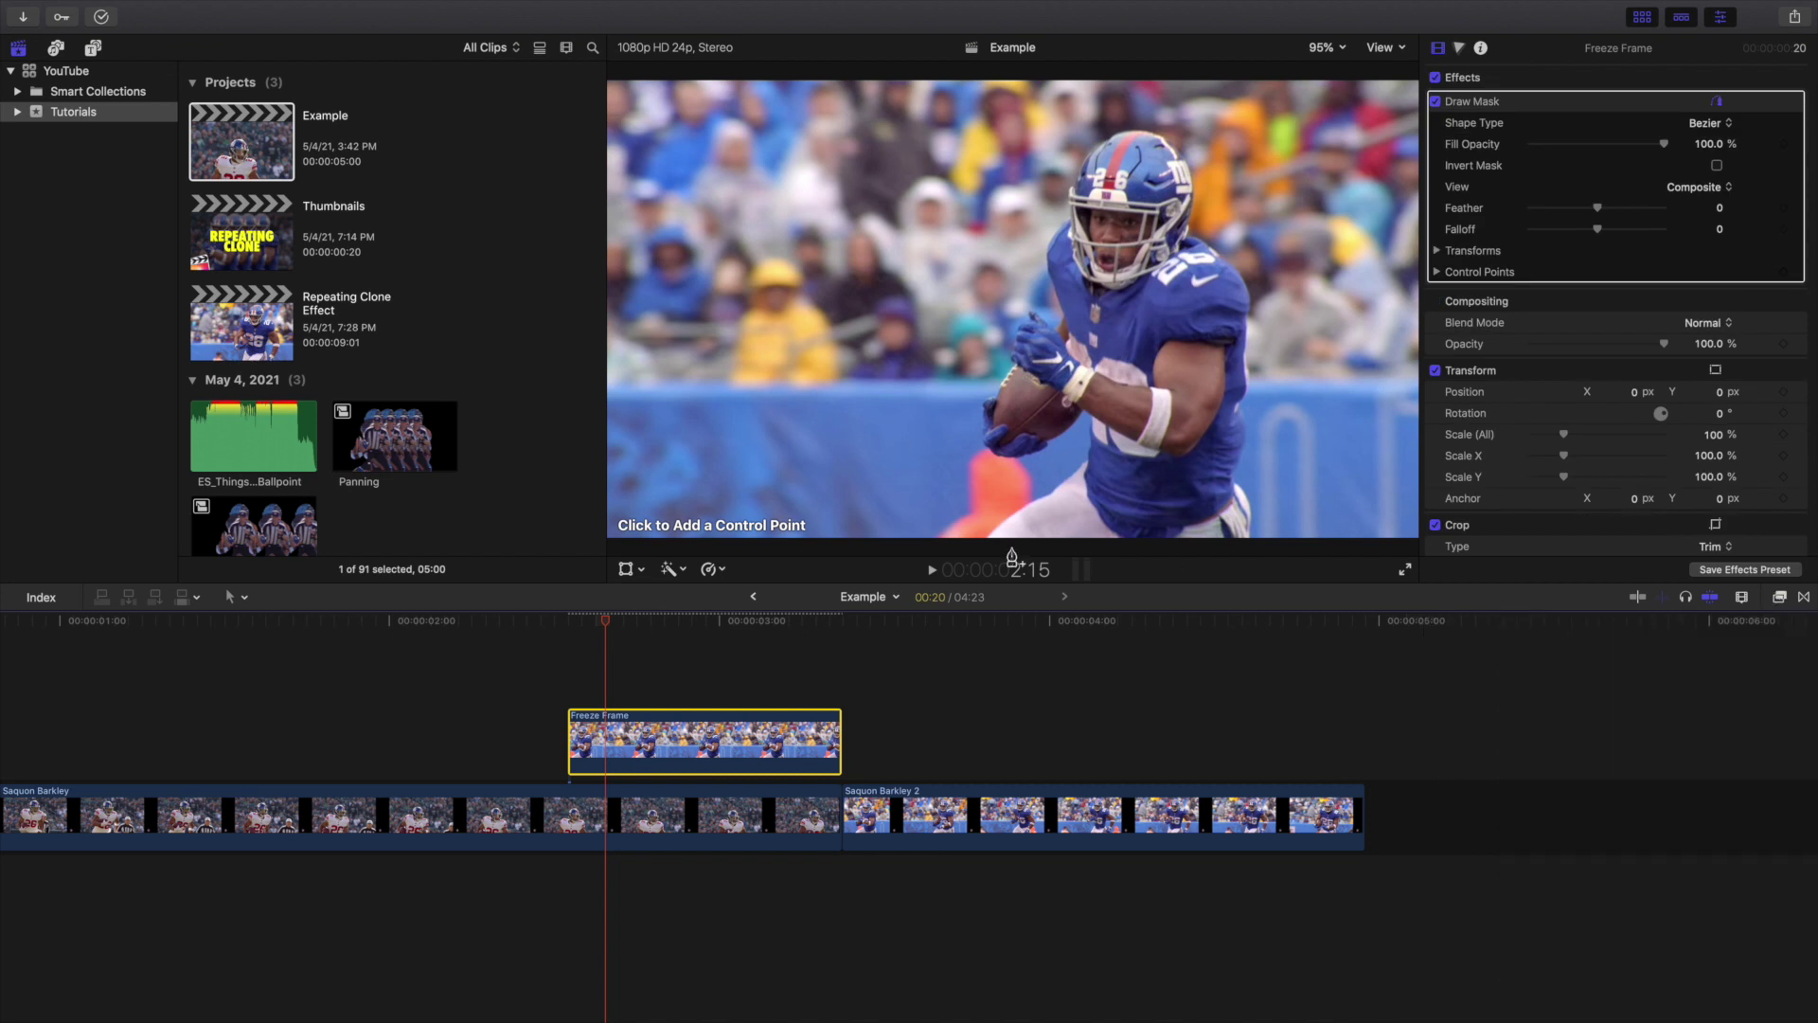
# Trace the blue-jersey player with mask control points, from the front leg around the ball, arms, helmet and back to the rear leg
pyautogui.click(998, 527)
pyautogui.click(1088, 457)
pyautogui.click(1080, 405)
pyautogui.click(1047, 443)
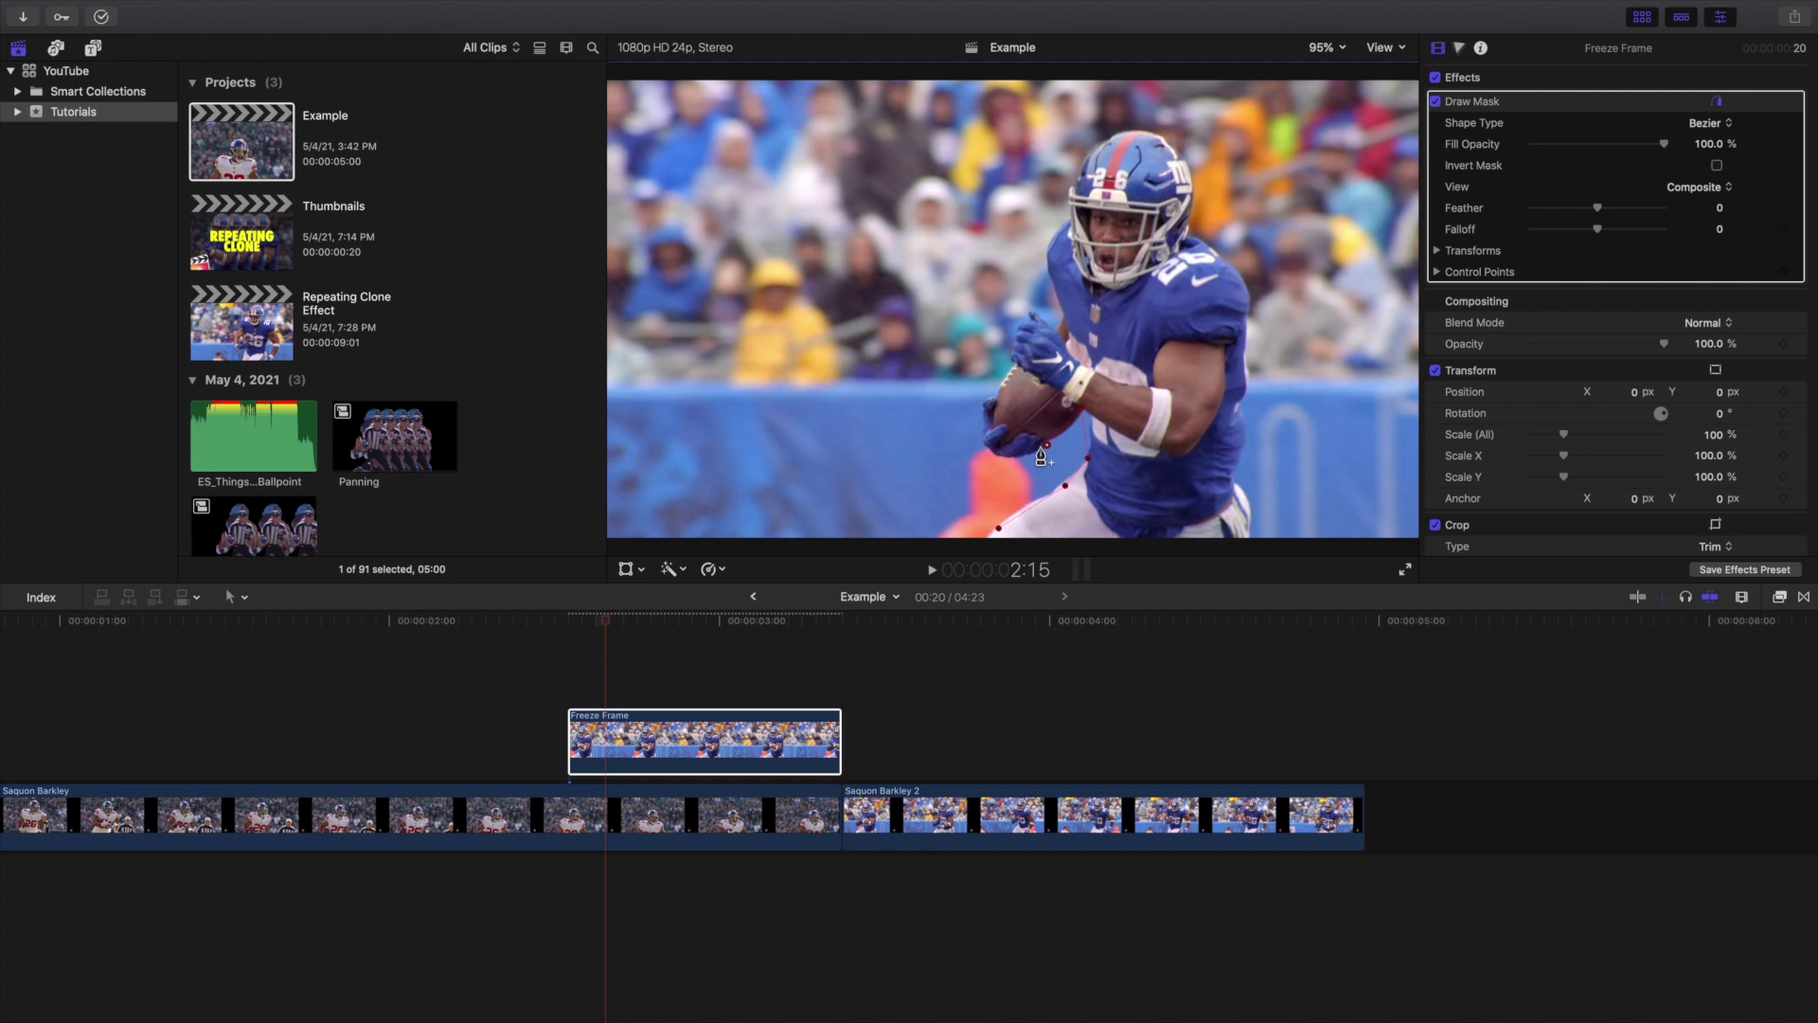
pyautogui.click(986, 398)
pyautogui.click(1014, 358)
pyautogui.click(1020, 324)
pyautogui.click(1032, 308)
pyautogui.click(1058, 333)
pyautogui.click(1064, 311)
pyautogui.click(1046, 245)
pyautogui.click(1069, 214)
pyautogui.click(1086, 161)
pyautogui.click(1128, 128)
pyautogui.click(1173, 144)
pyautogui.click(1190, 188)
pyautogui.click(1185, 228)
pyautogui.click(1234, 264)
pyautogui.click(1244, 321)
pyautogui.click(1238, 425)
pyautogui.click(1226, 484)
pyautogui.click(1249, 534)
# Close the mask outline around the player using extra control points just below the frame's lower edge
pyautogui.click(1323, 48)
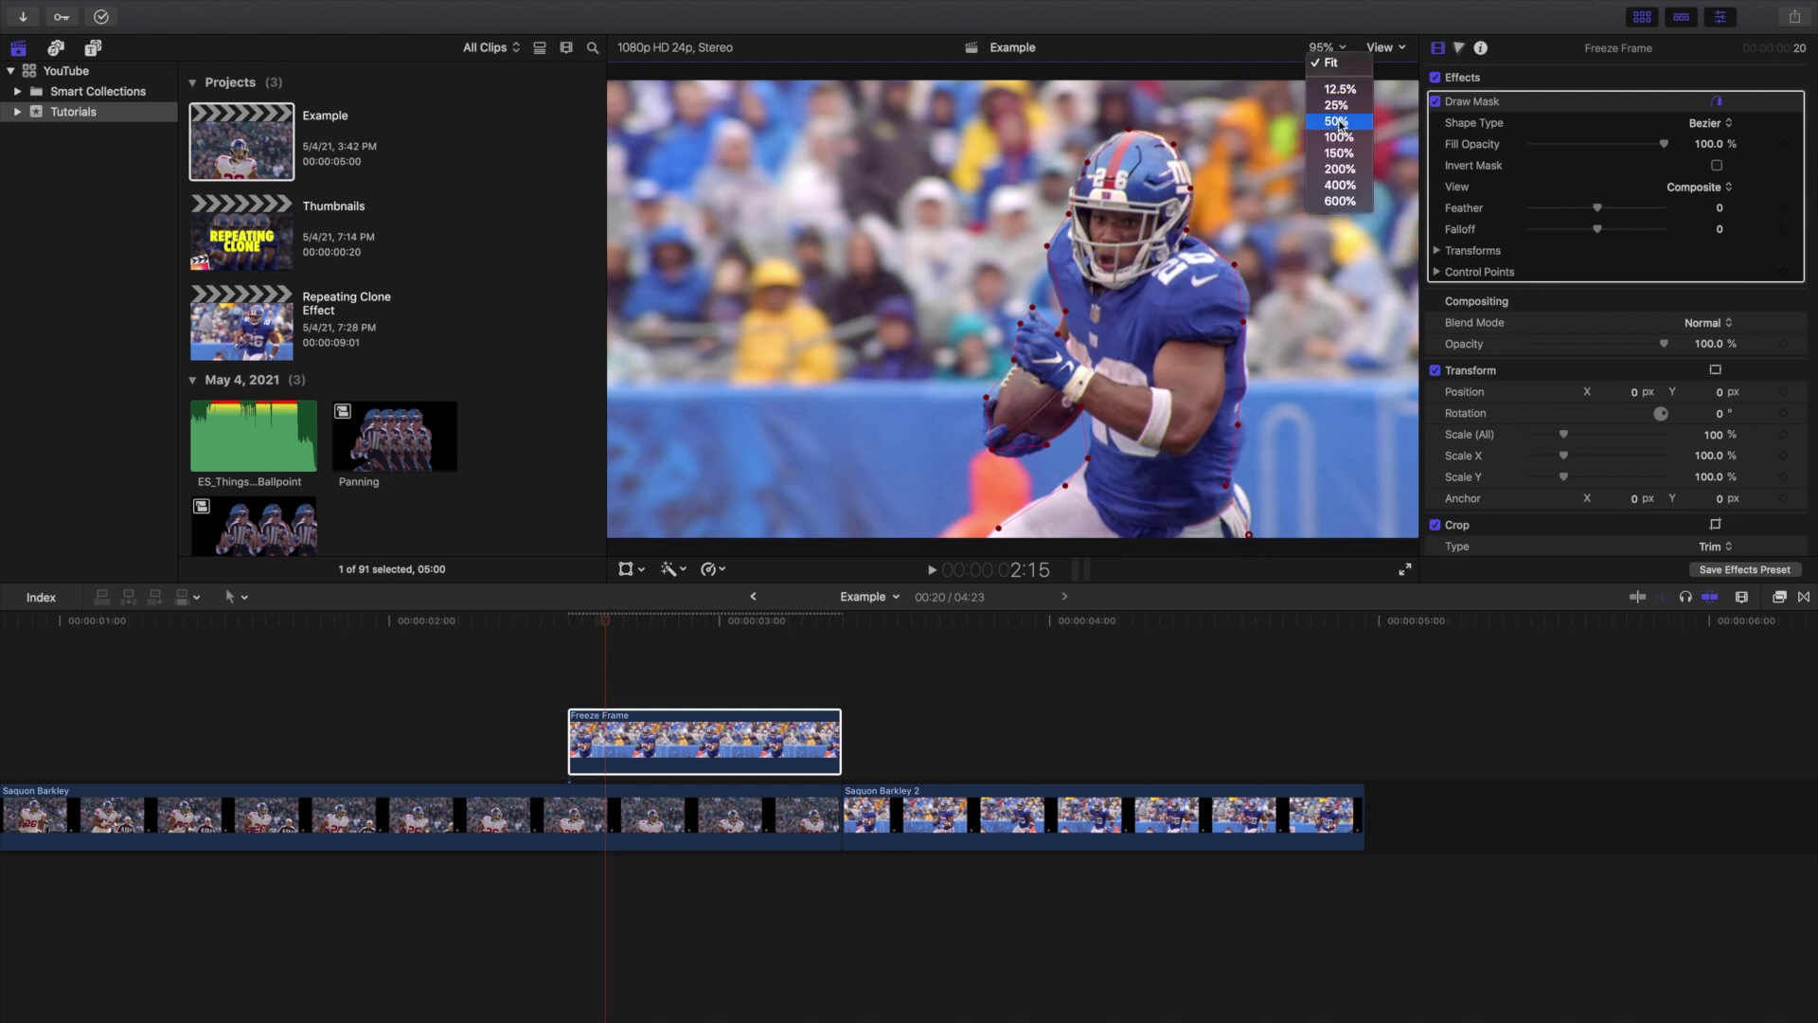
pyautogui.click(1152, 324)
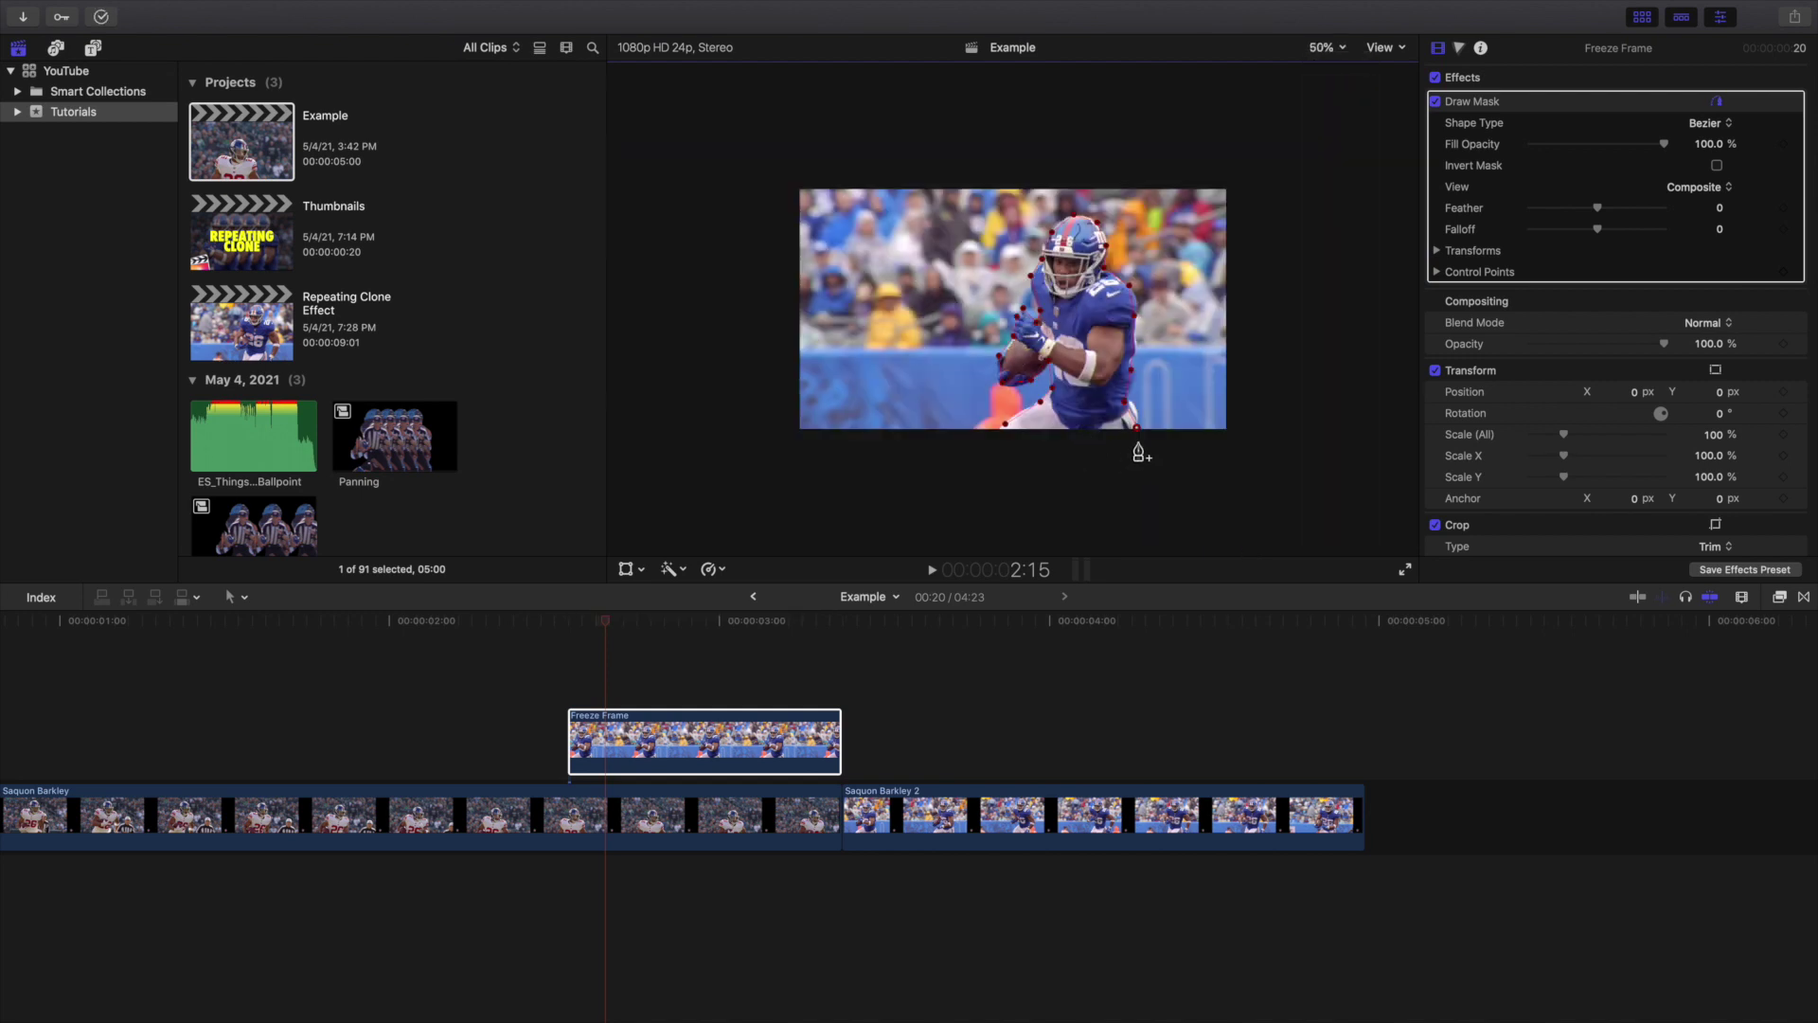
pyautogui.click(1006, 426)
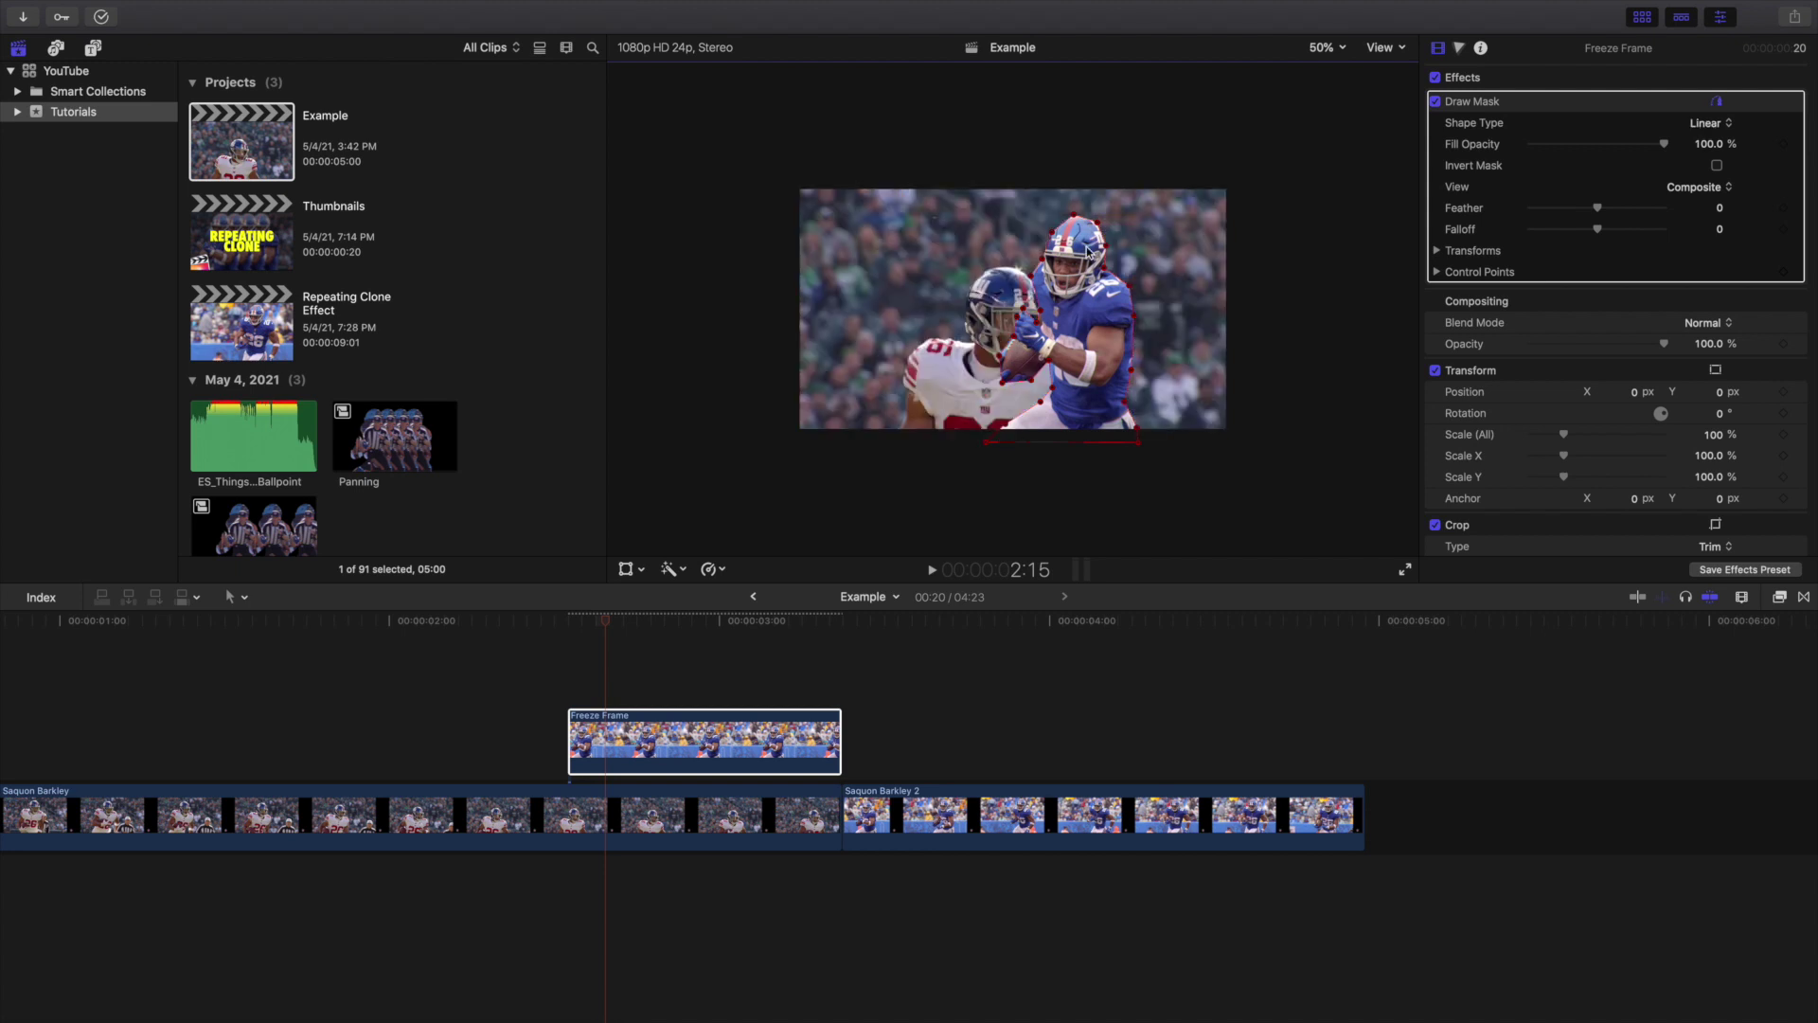
pyautogui.click(1322, 47)
pyautogui.click(1325, 60)
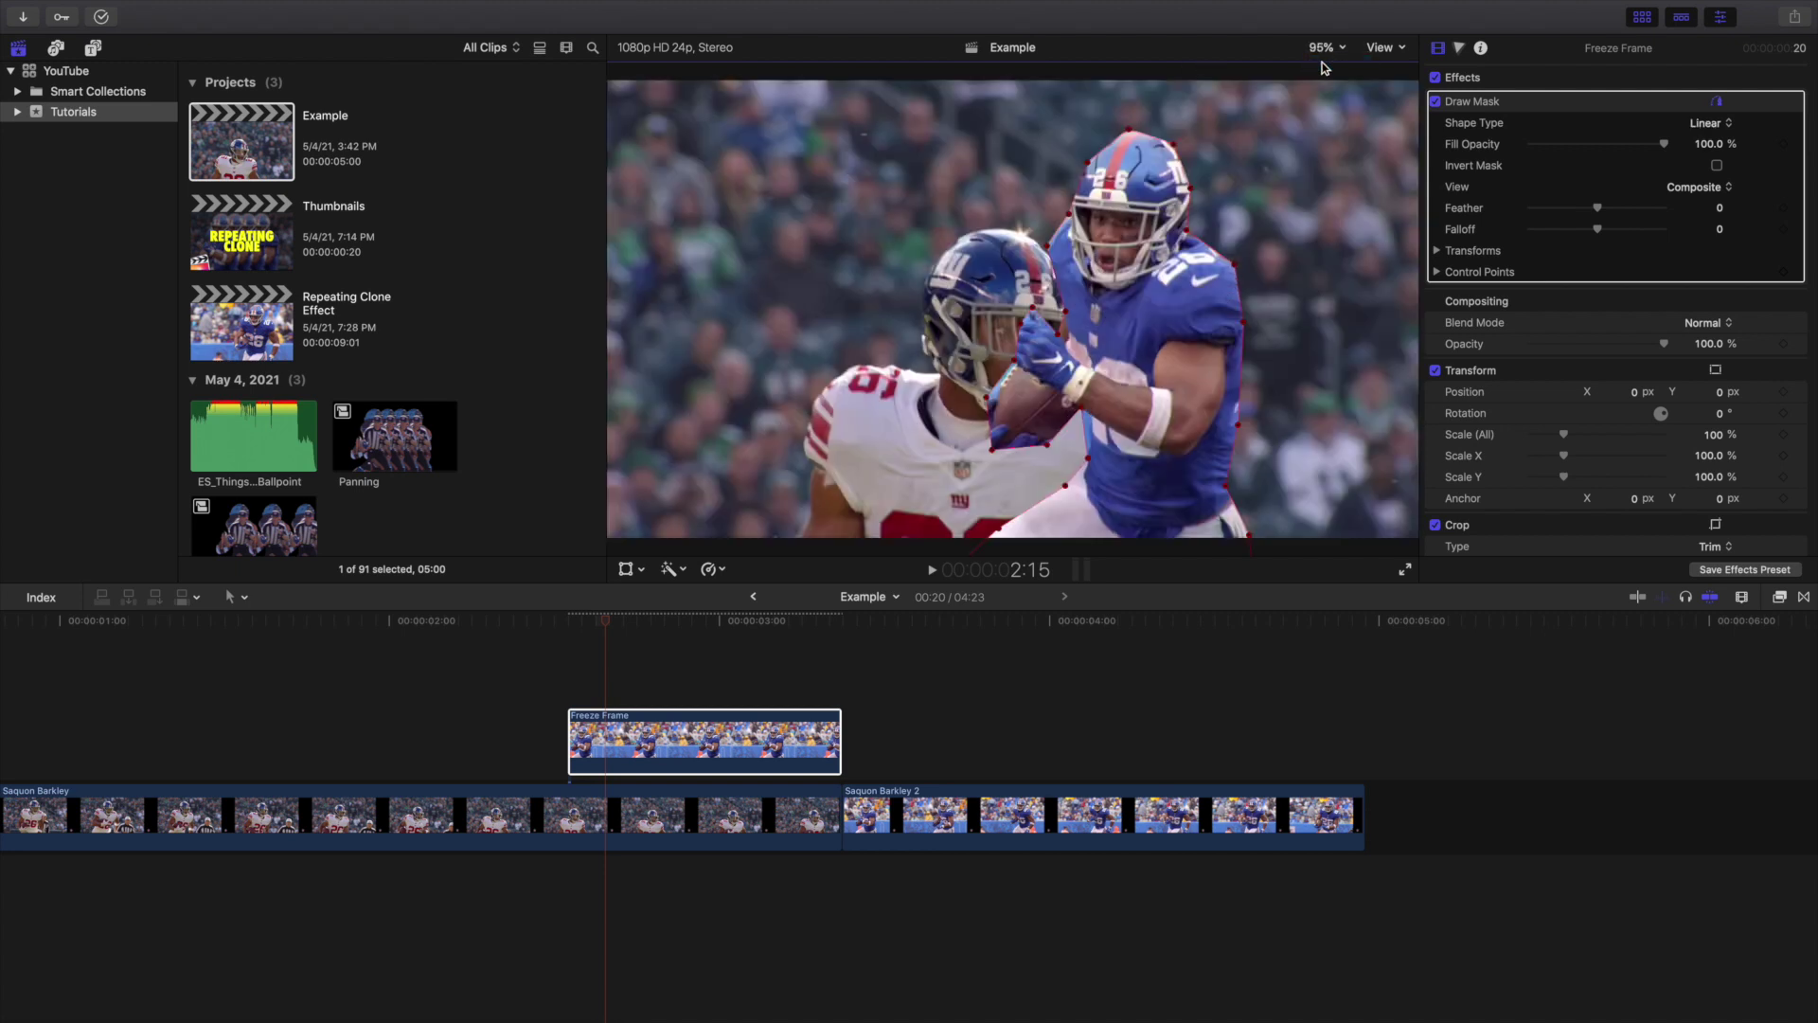
# Play the timeline through the masked Freeze Frame clip to check the cutout over the background footage
pyautogui.click(569, 694)
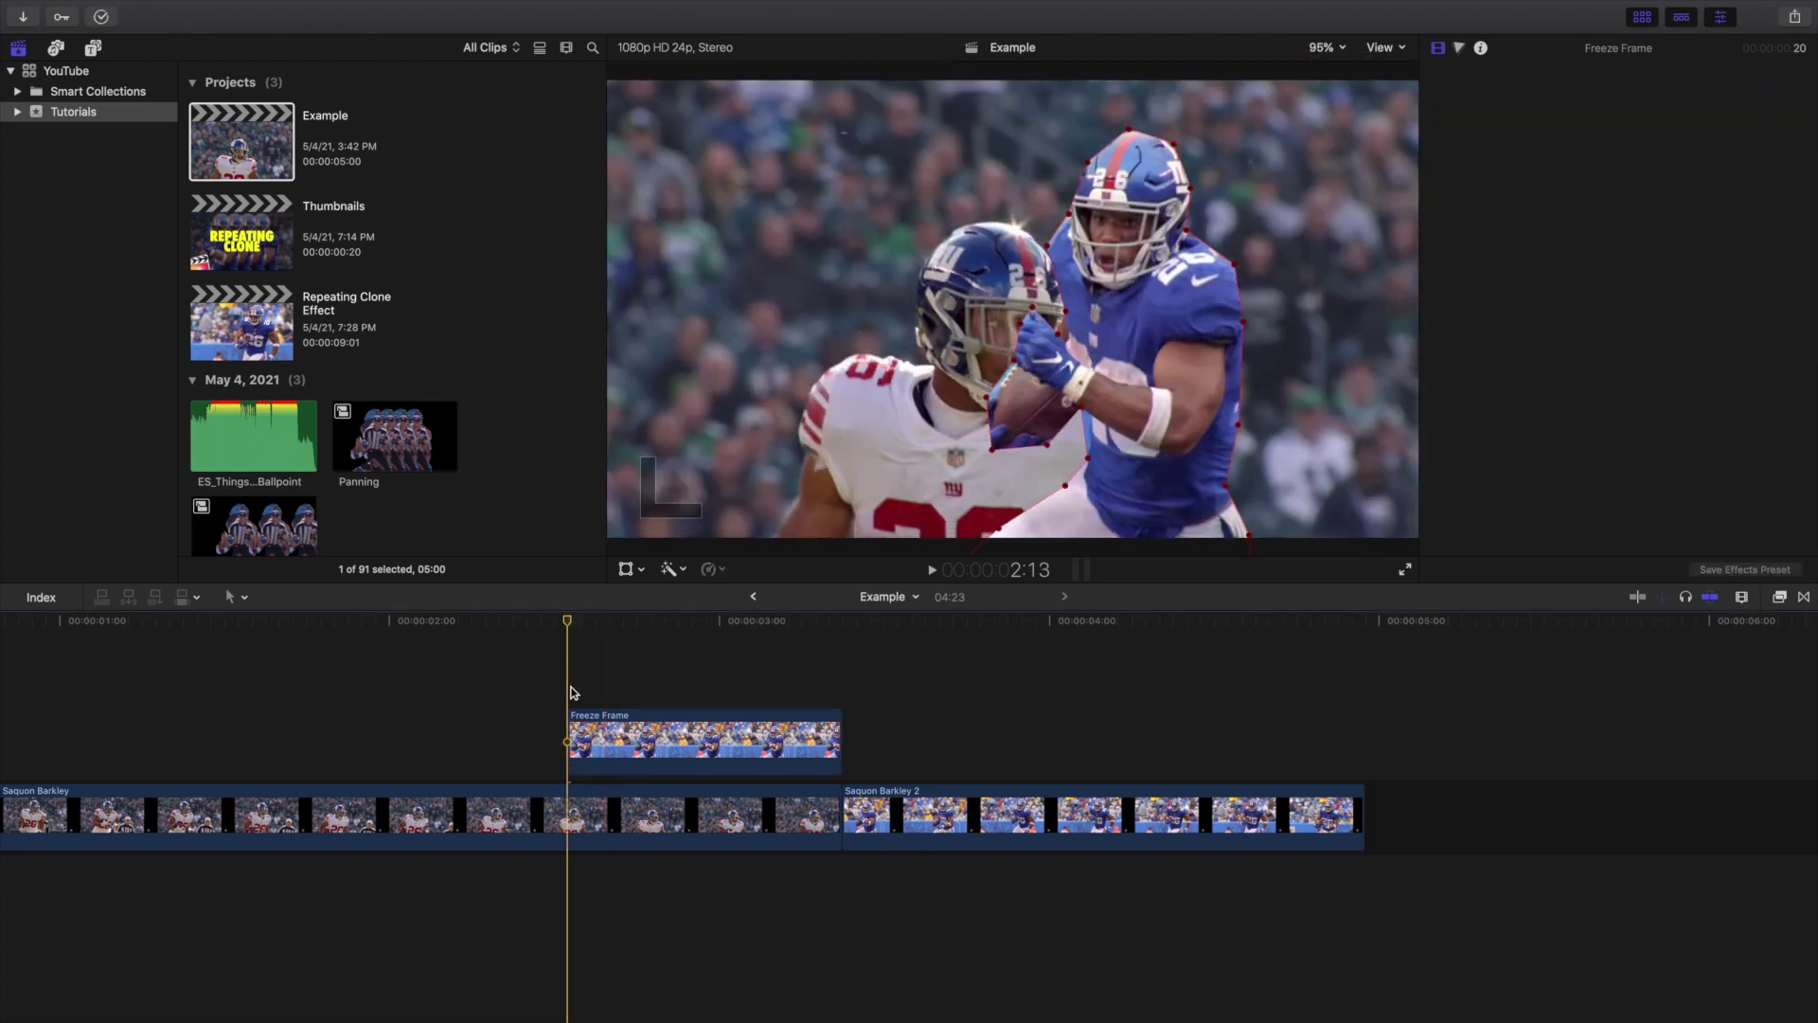
pyautogui.click(326, 713)
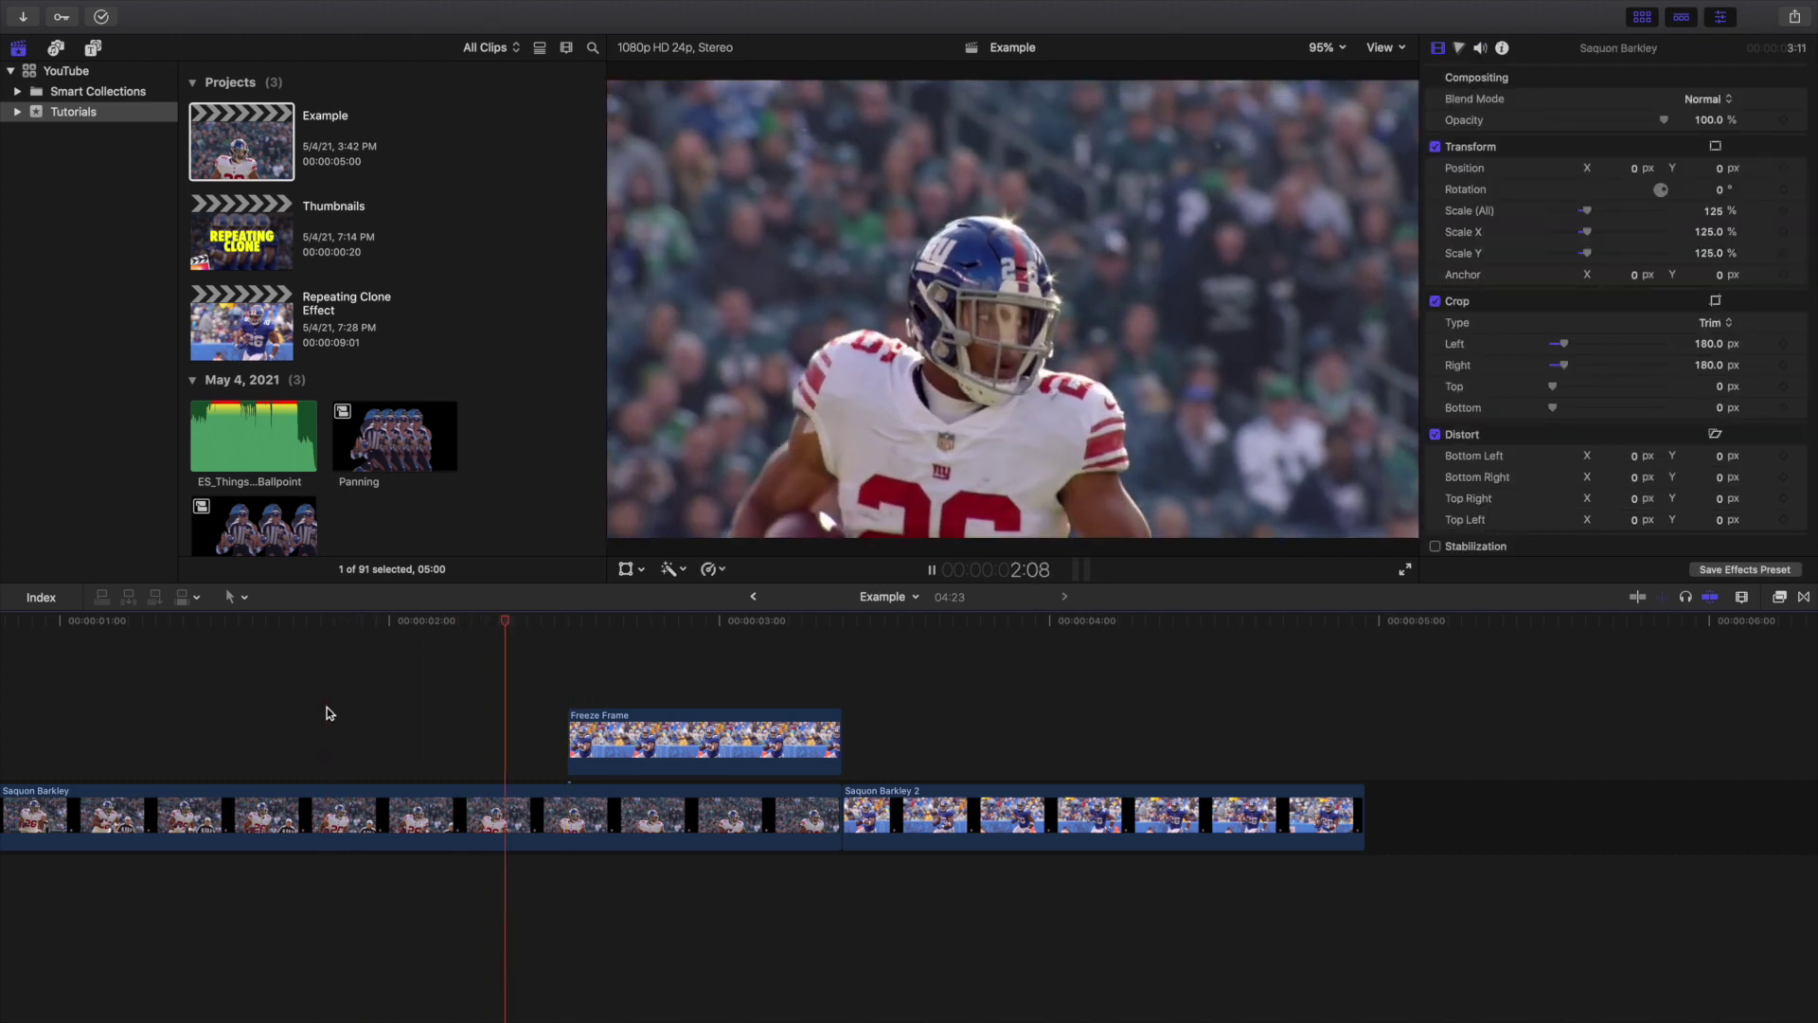
pyautogui.press('space')
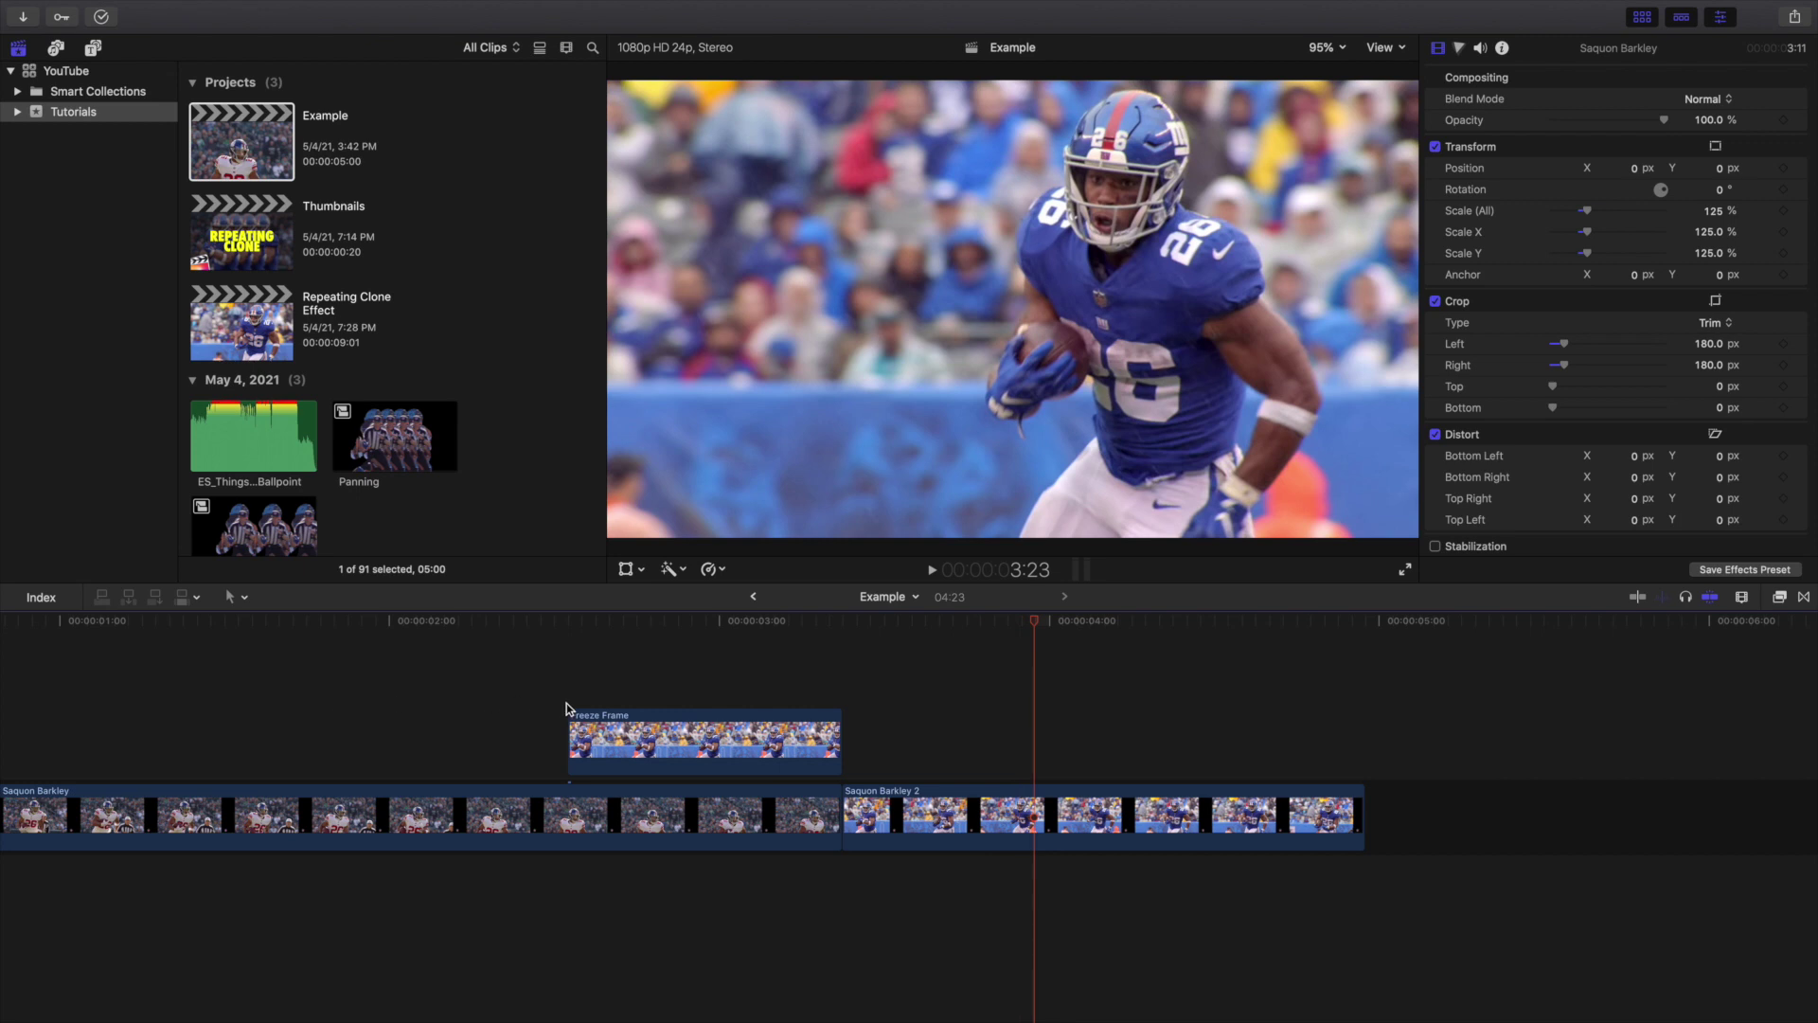
# Split the Freeze Frame clip at 00:00:02:23, 10 frames after its start
pyautogui.click(607, 699)
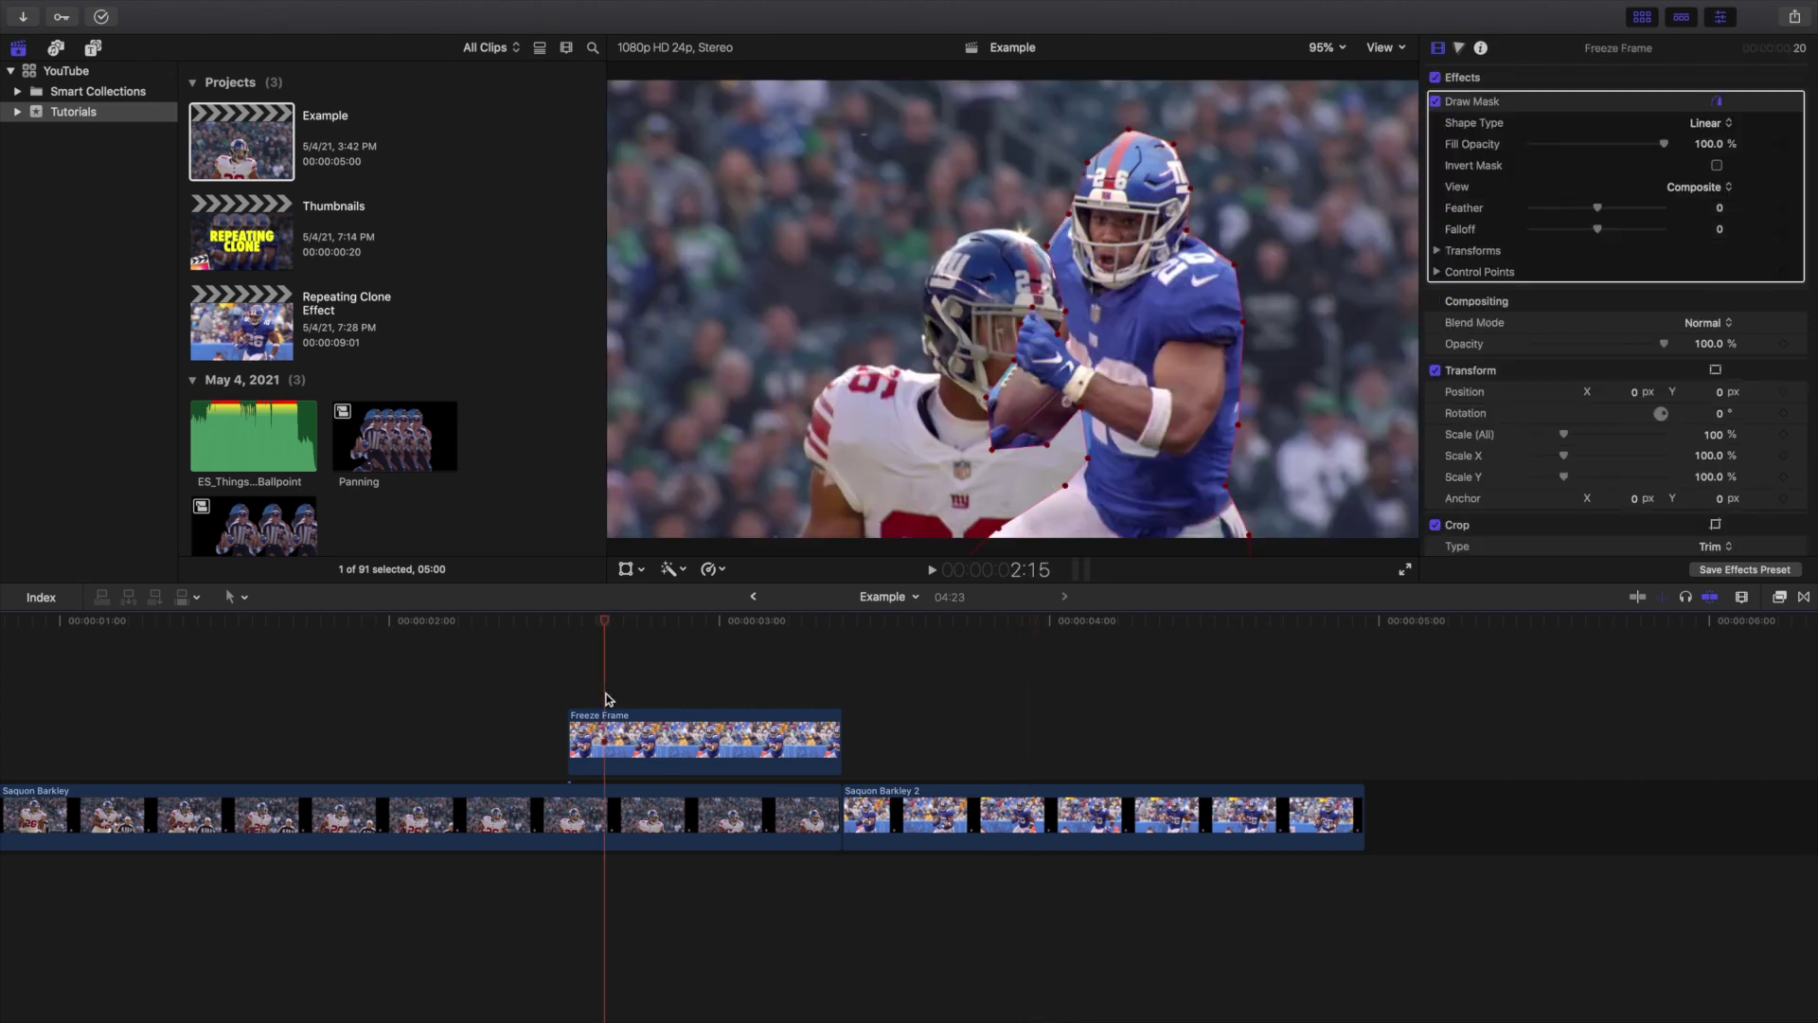
pyautogui.press('Up')
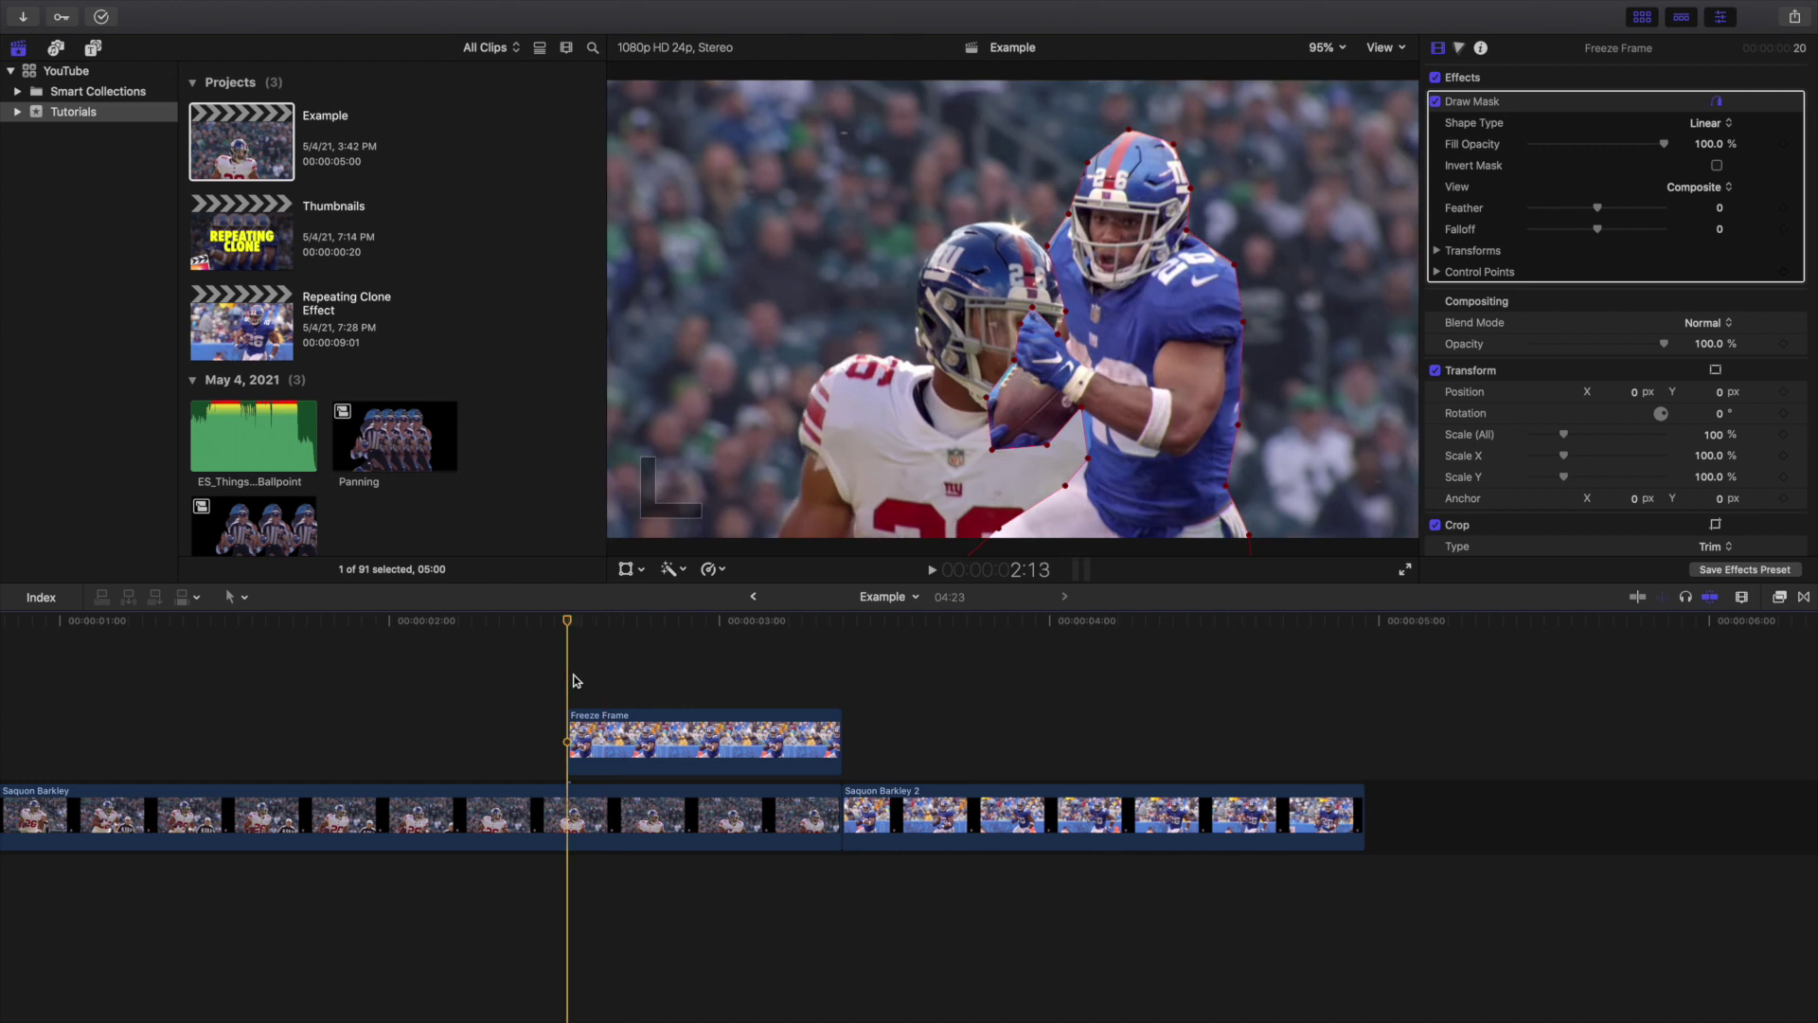
pyautogui.press('space')
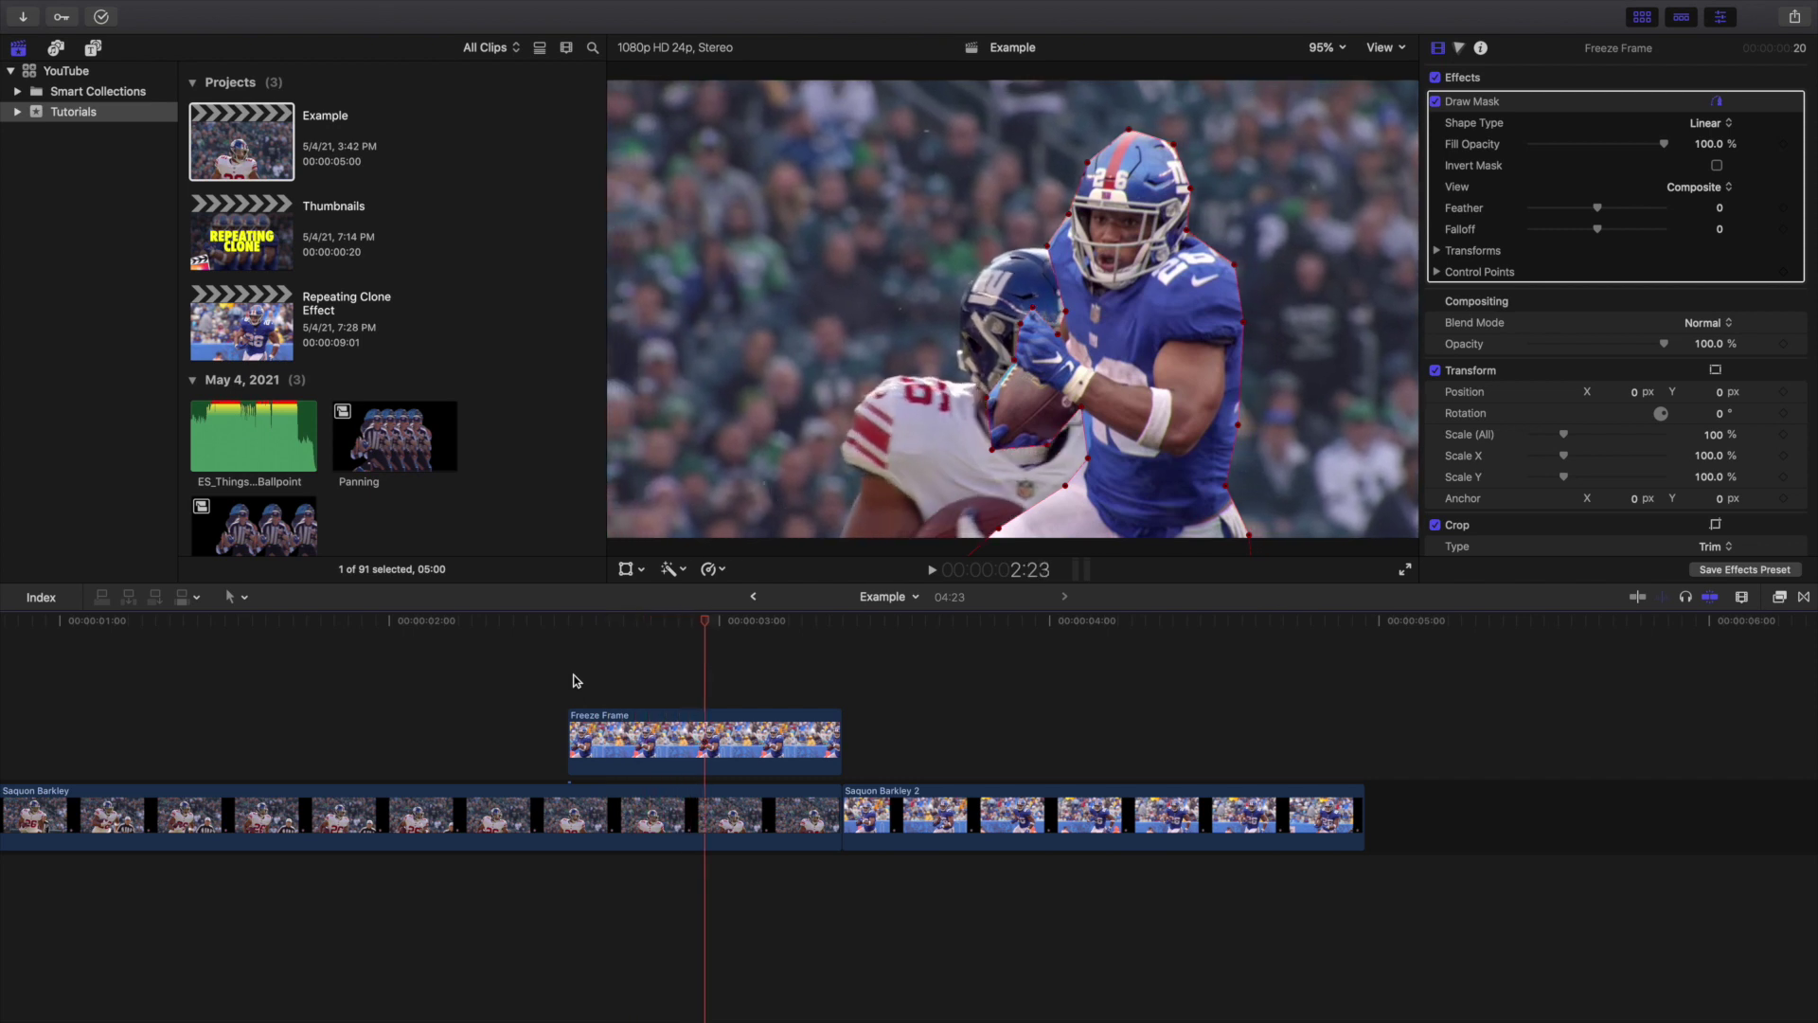
pyautogui.click(696, 738)
pyautogui.press('super+b')
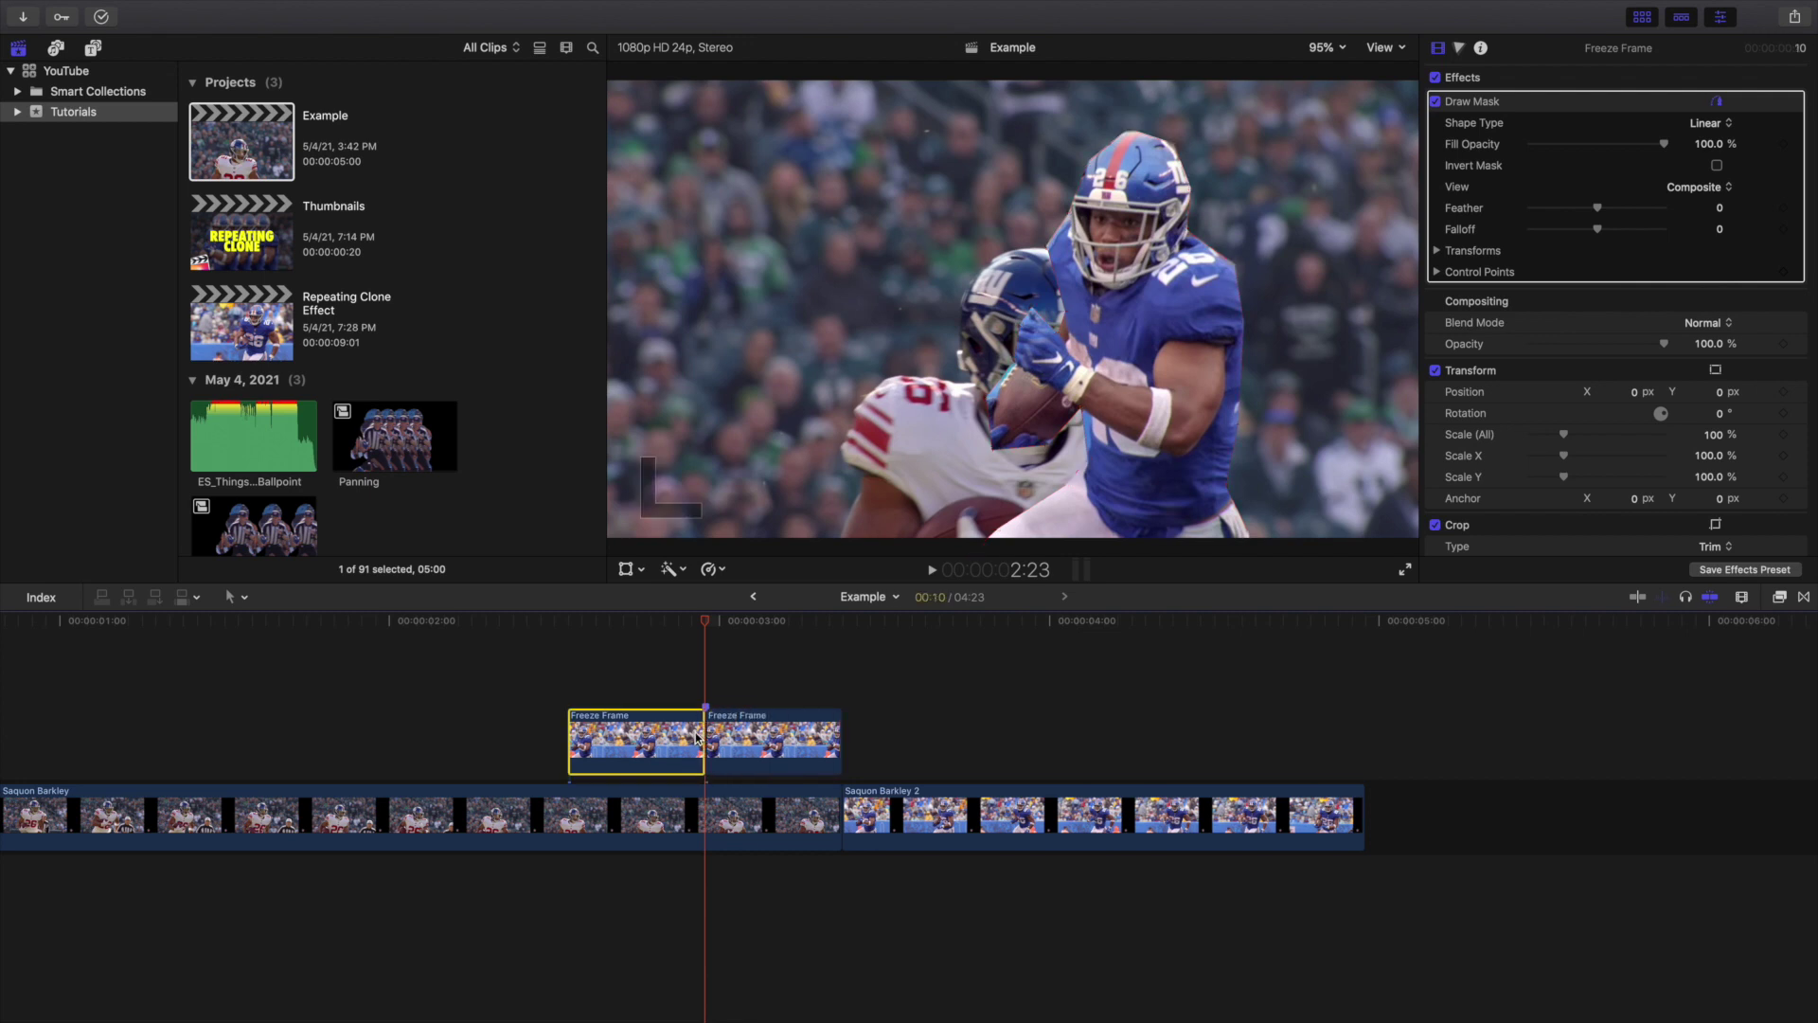
# Undo the split of the Freeze Frame clip at 00:00:02:23
pyautogui.press('super+z')
pyautogui.press('Up')
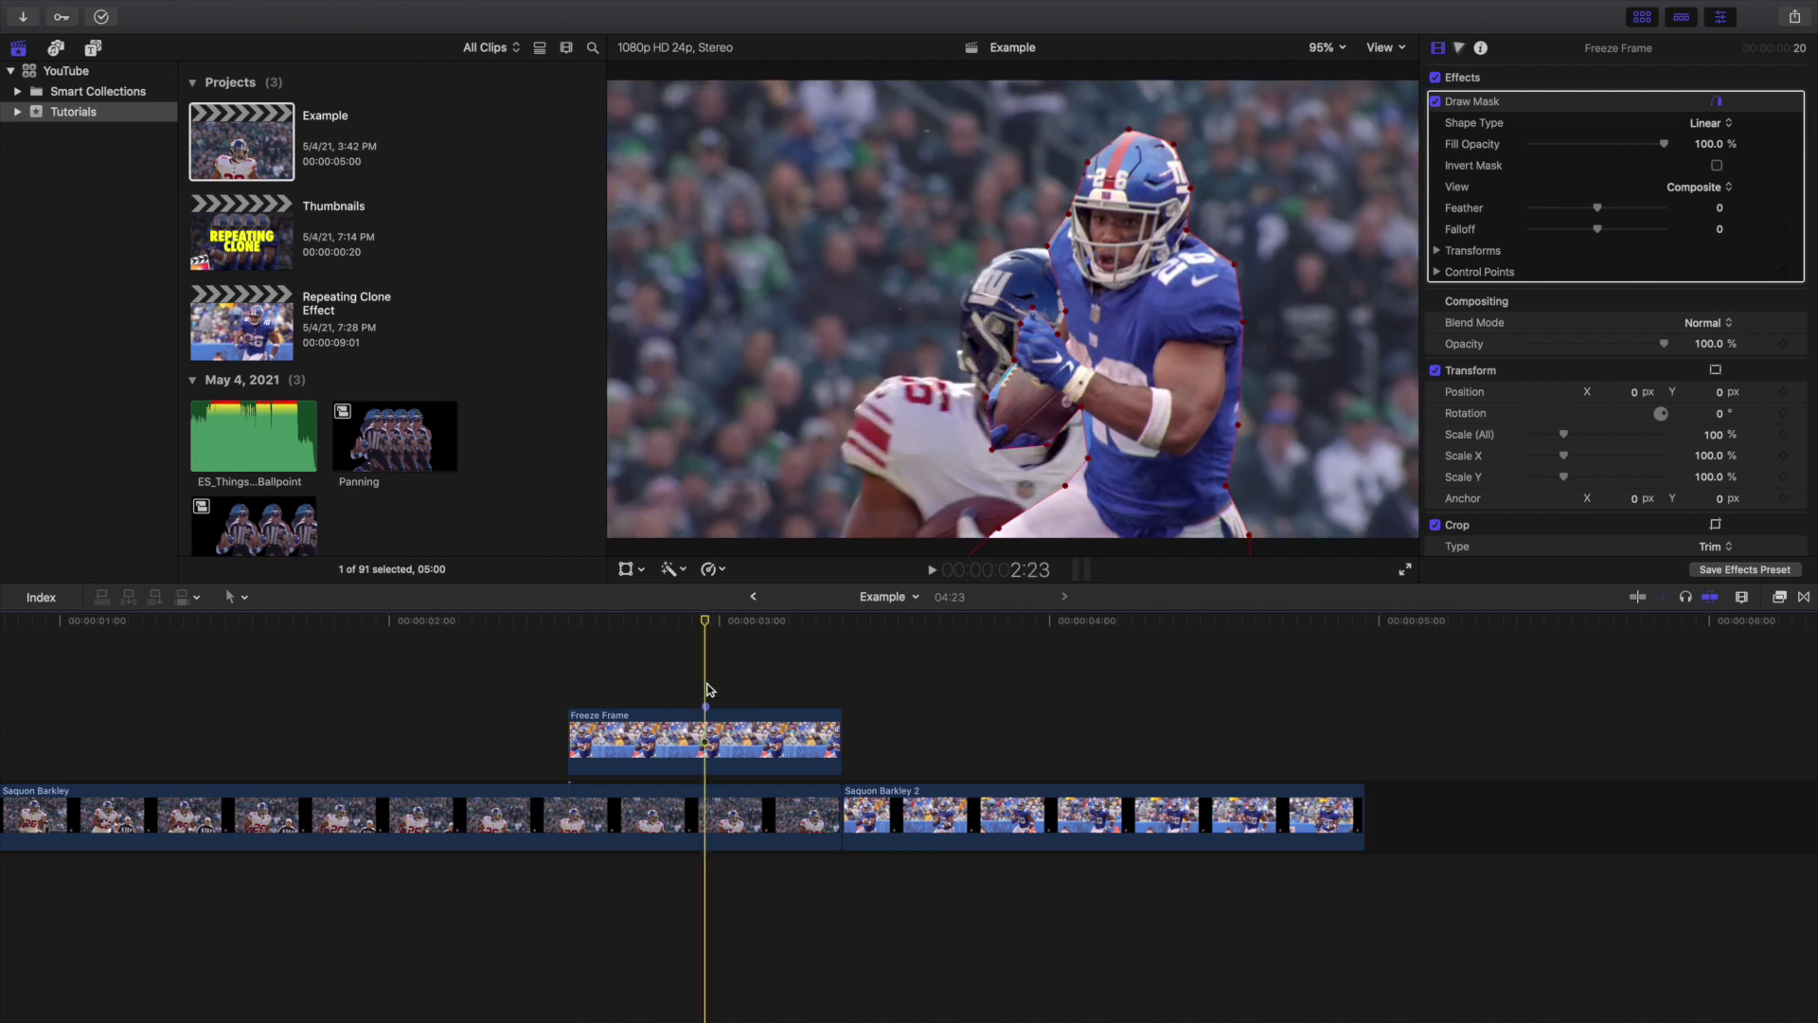
# Duplicate the masked Freeze Frame clip onto the layer above and add a Position keyframe at its start, 00:00:02:13
pyautogui.click(700, 739)
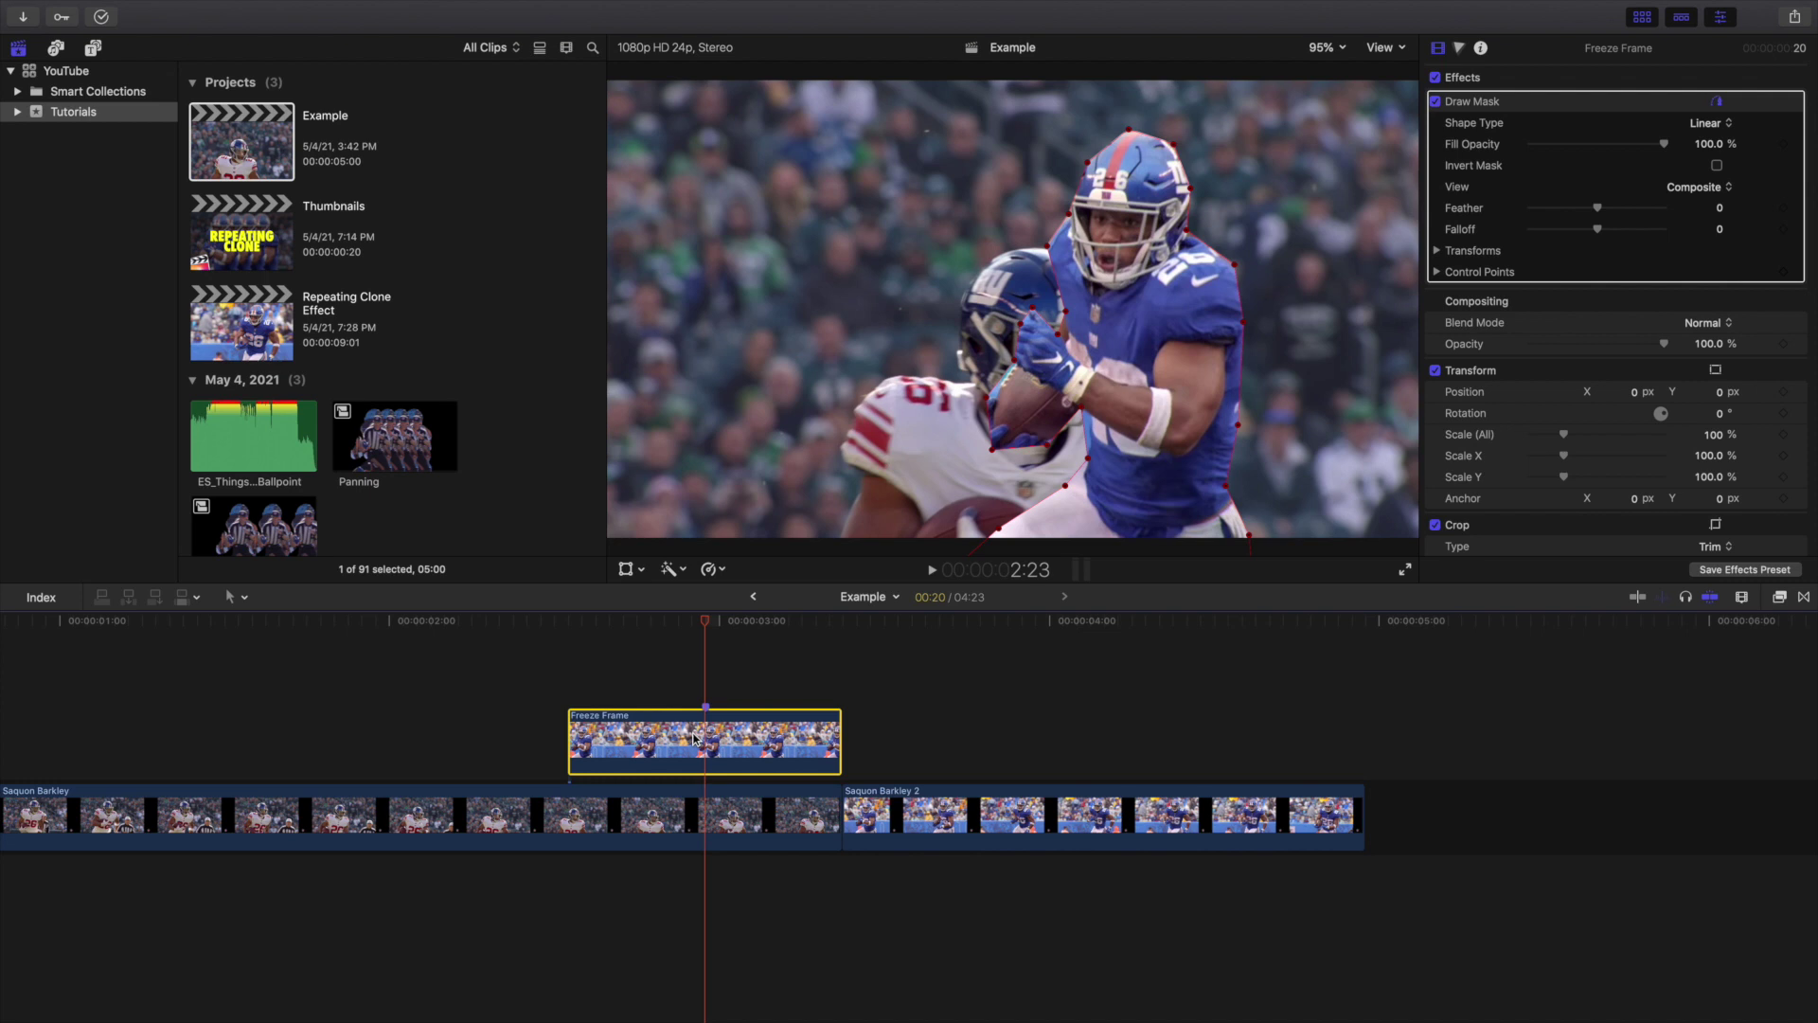
pyautogui.moveTo(701, 739); pyautogui.dragTo(701, 696)
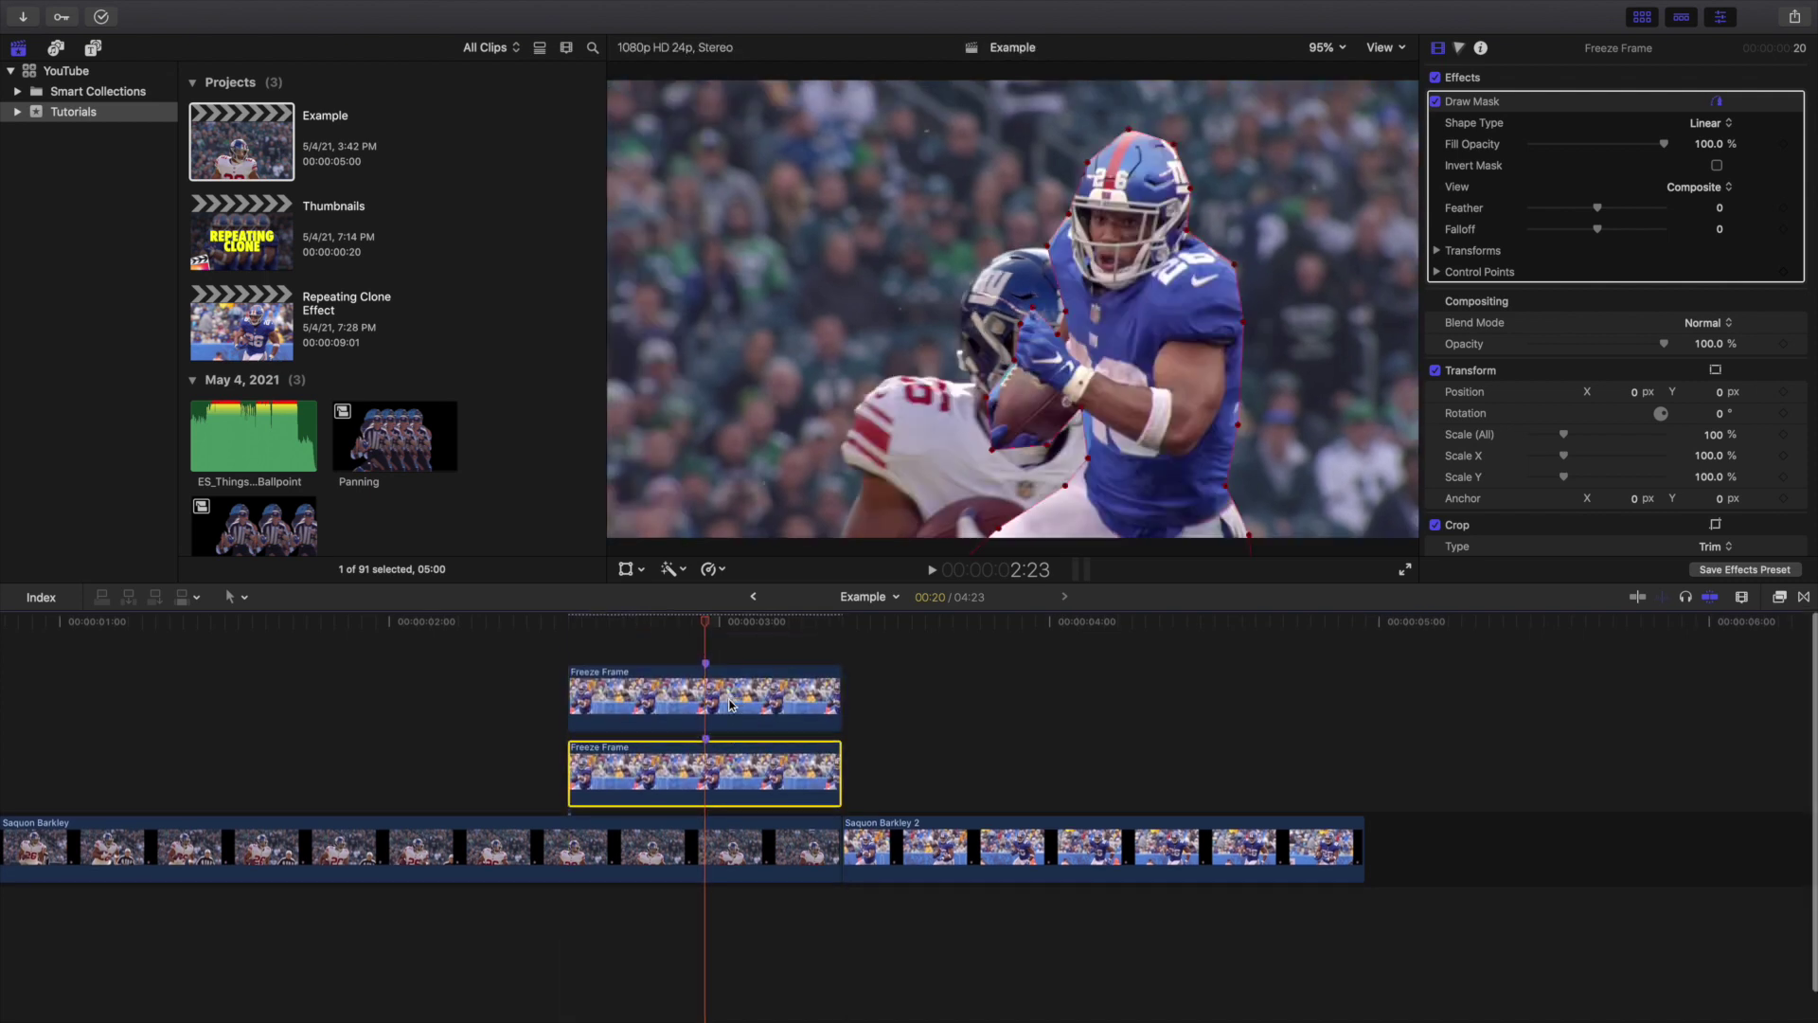
pyautogui.click(573, 644)
pyautogui.click(606, 687)
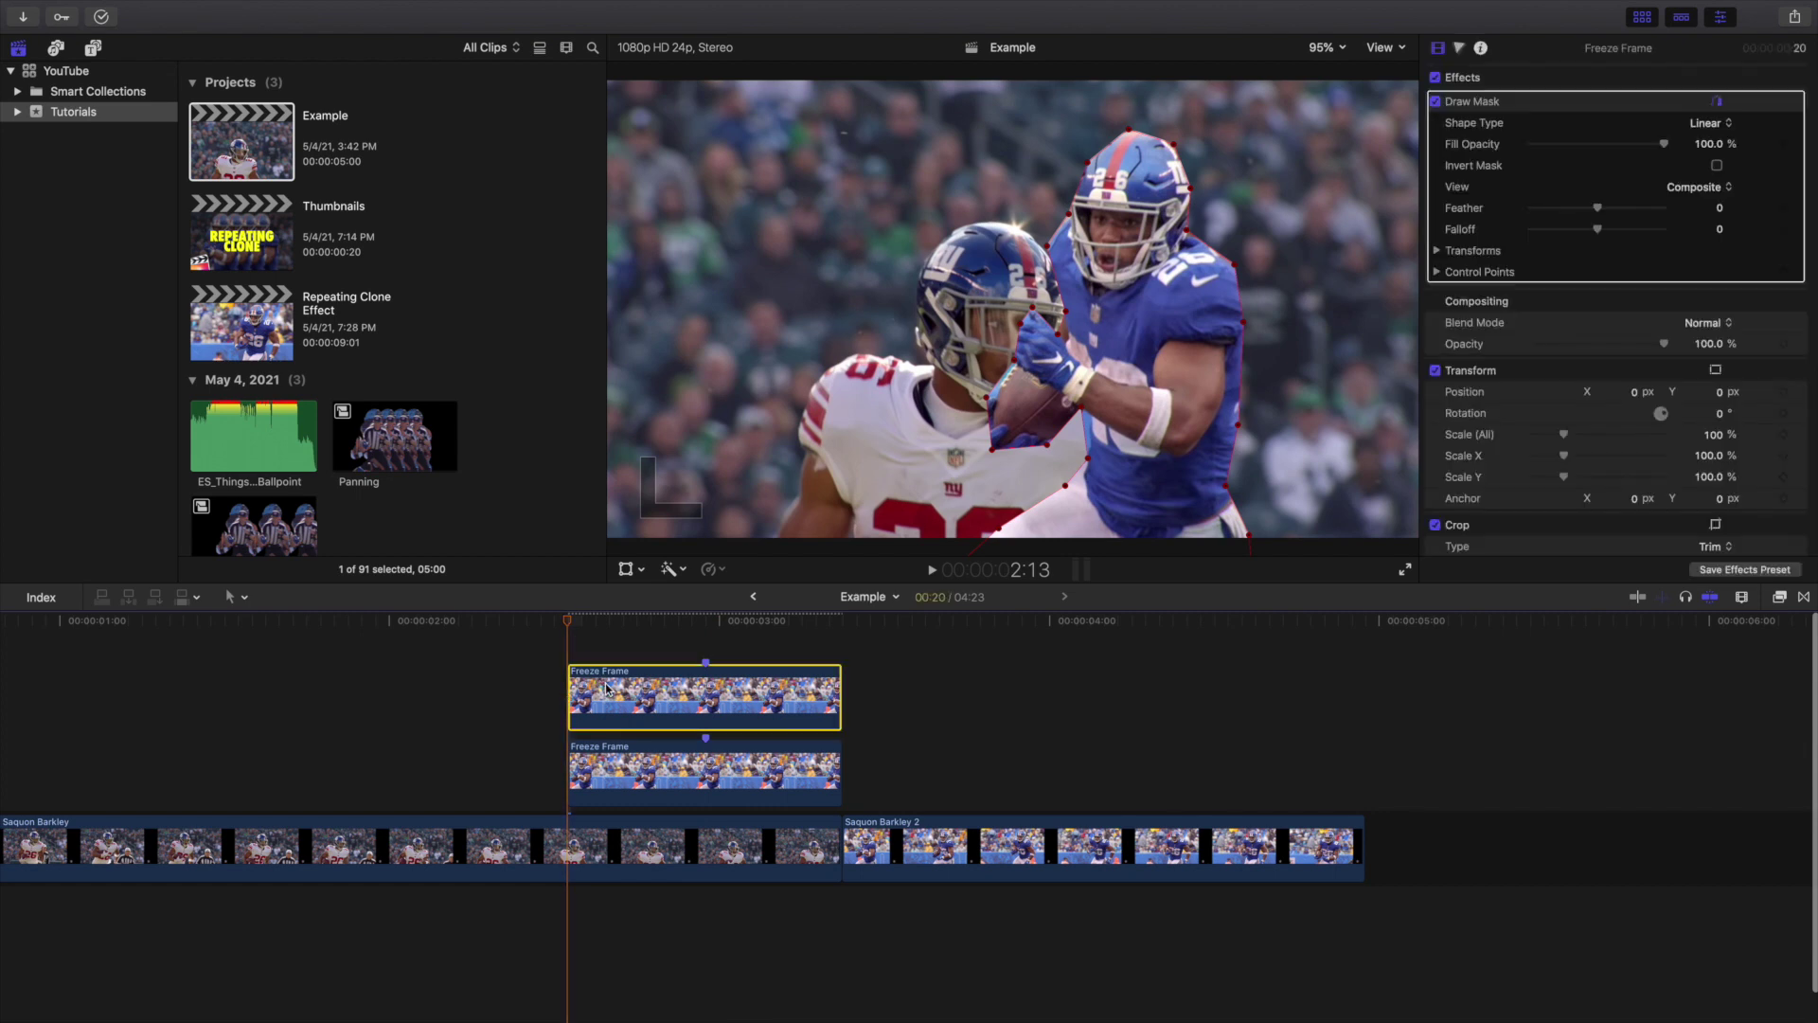
pyautogui.moveTo(1776, 403)
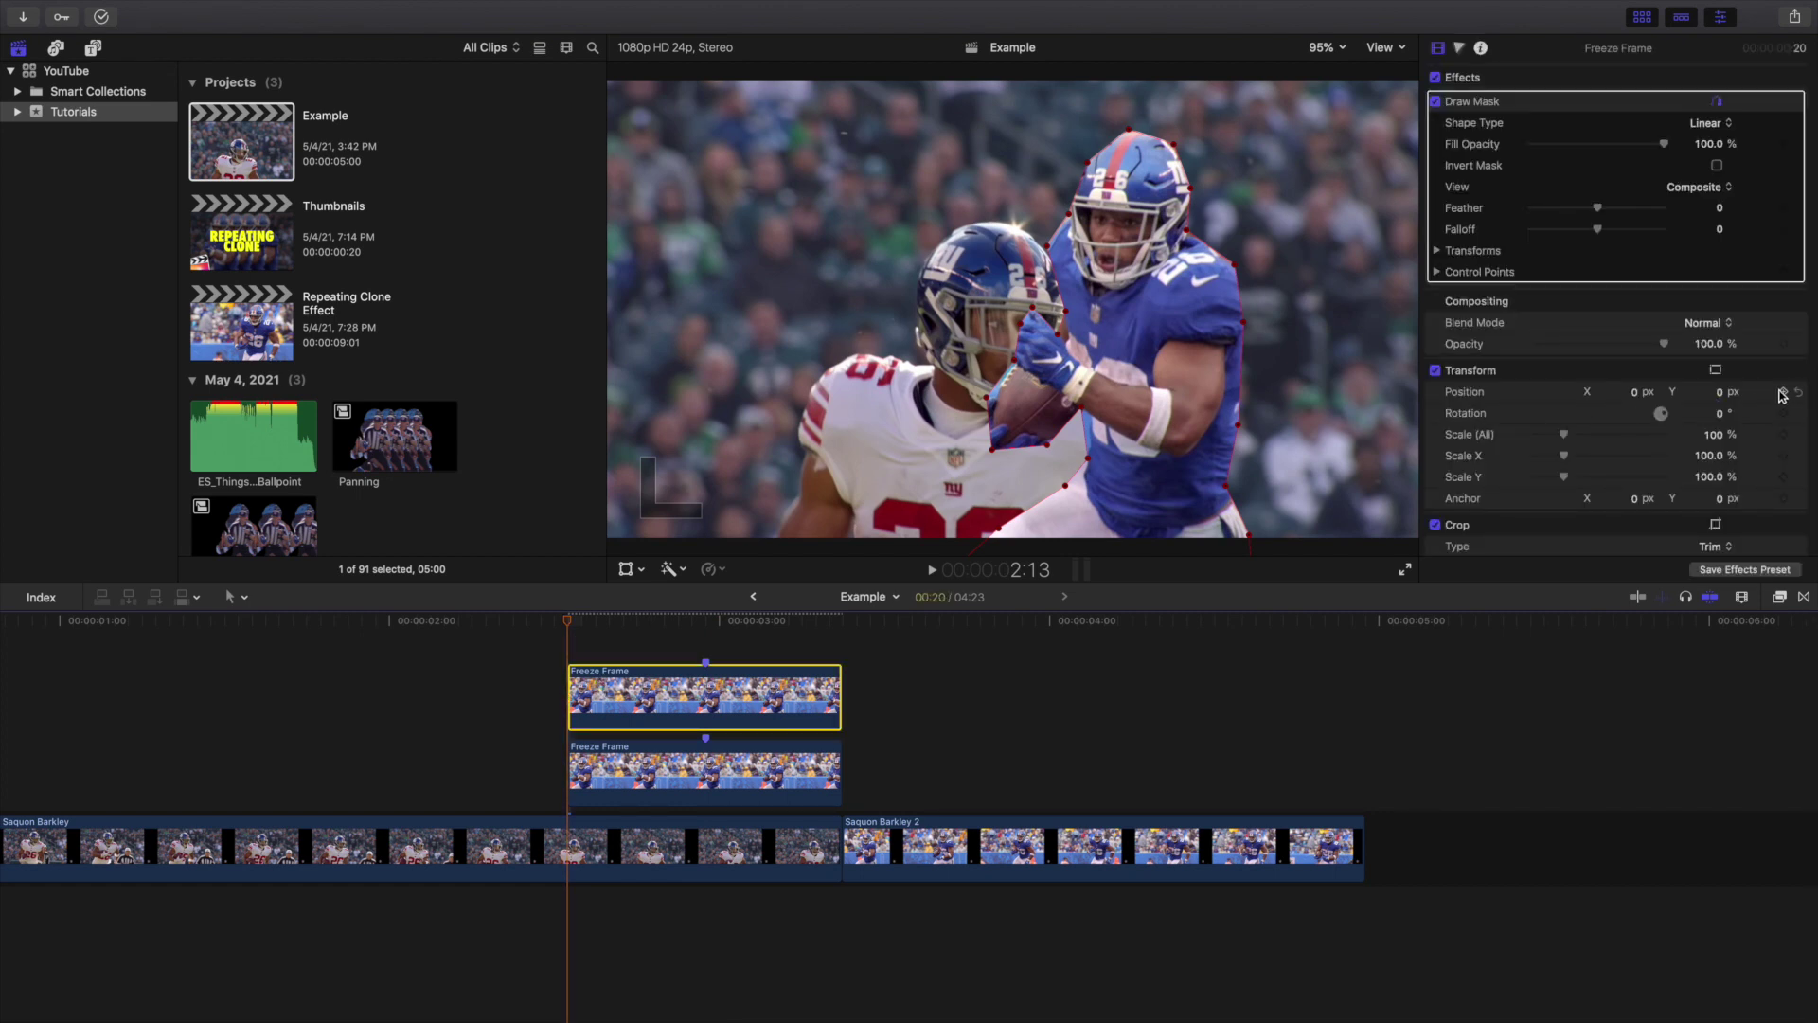
# Set the upper Freeze Frame clip's Position X to -150 px at the 00:00:02:23 marker
pyautogui.click(703, 646)
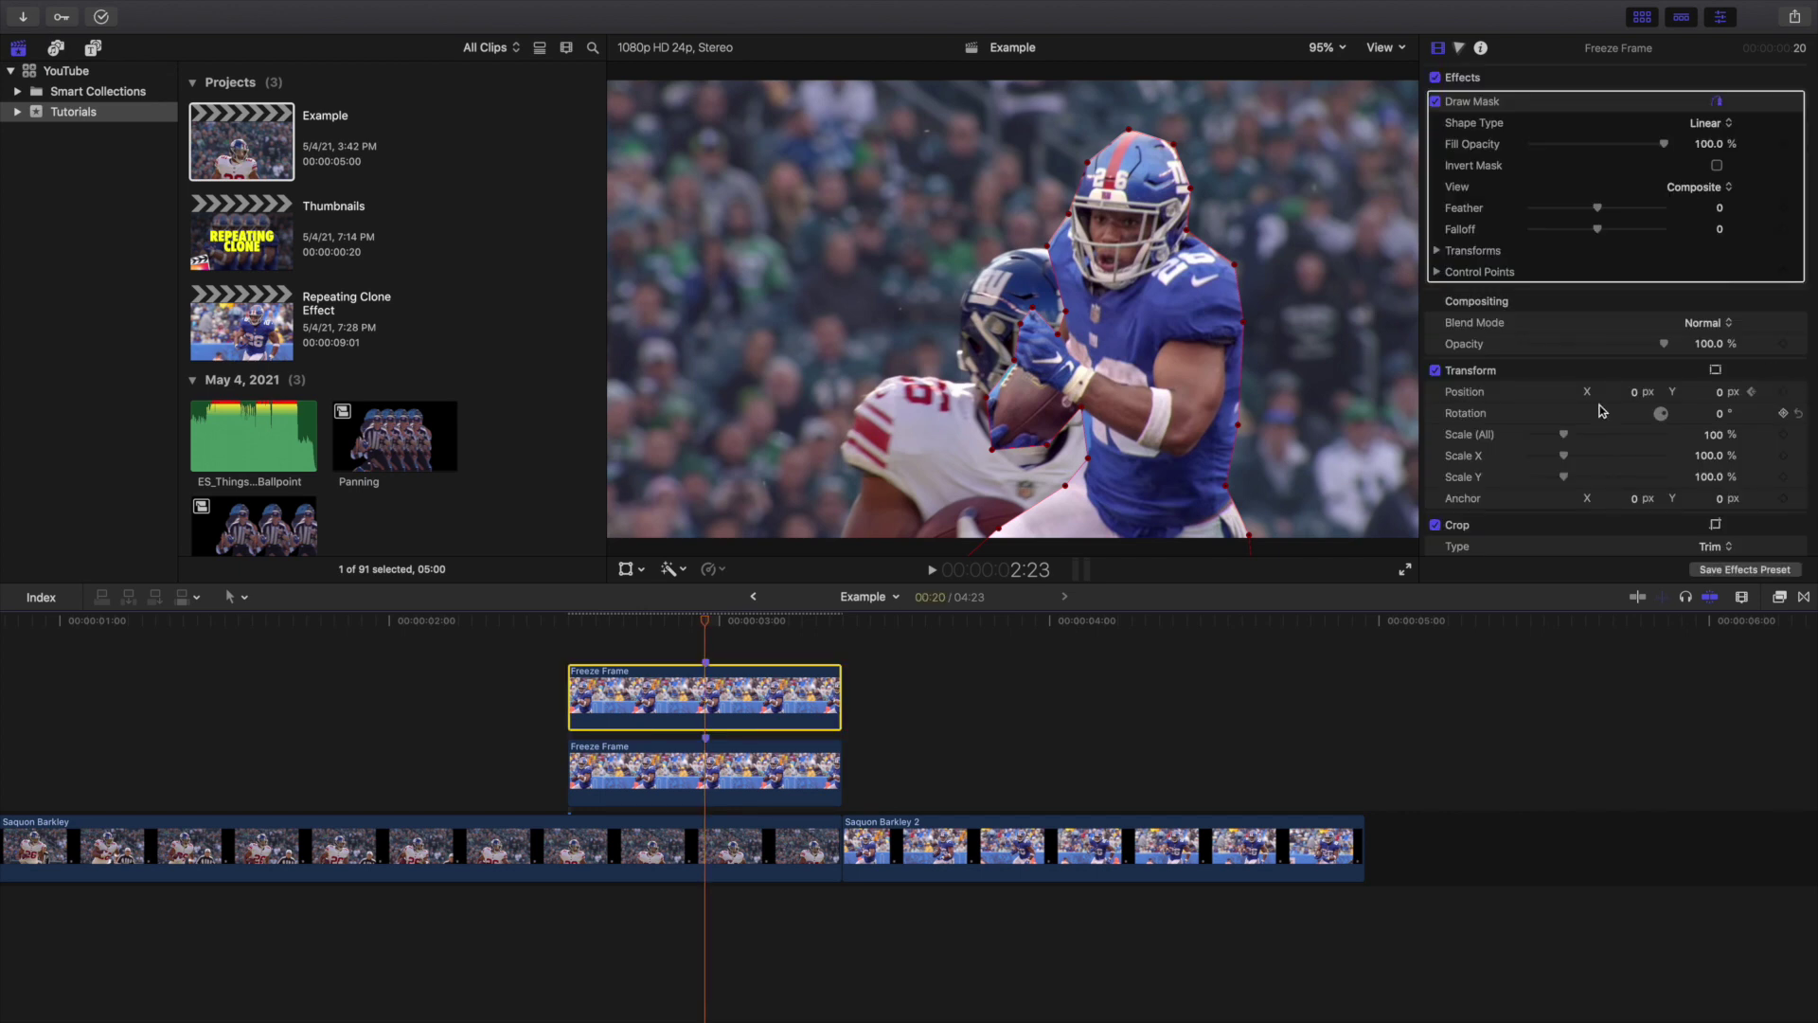
pyautogui.click(1638, 394)
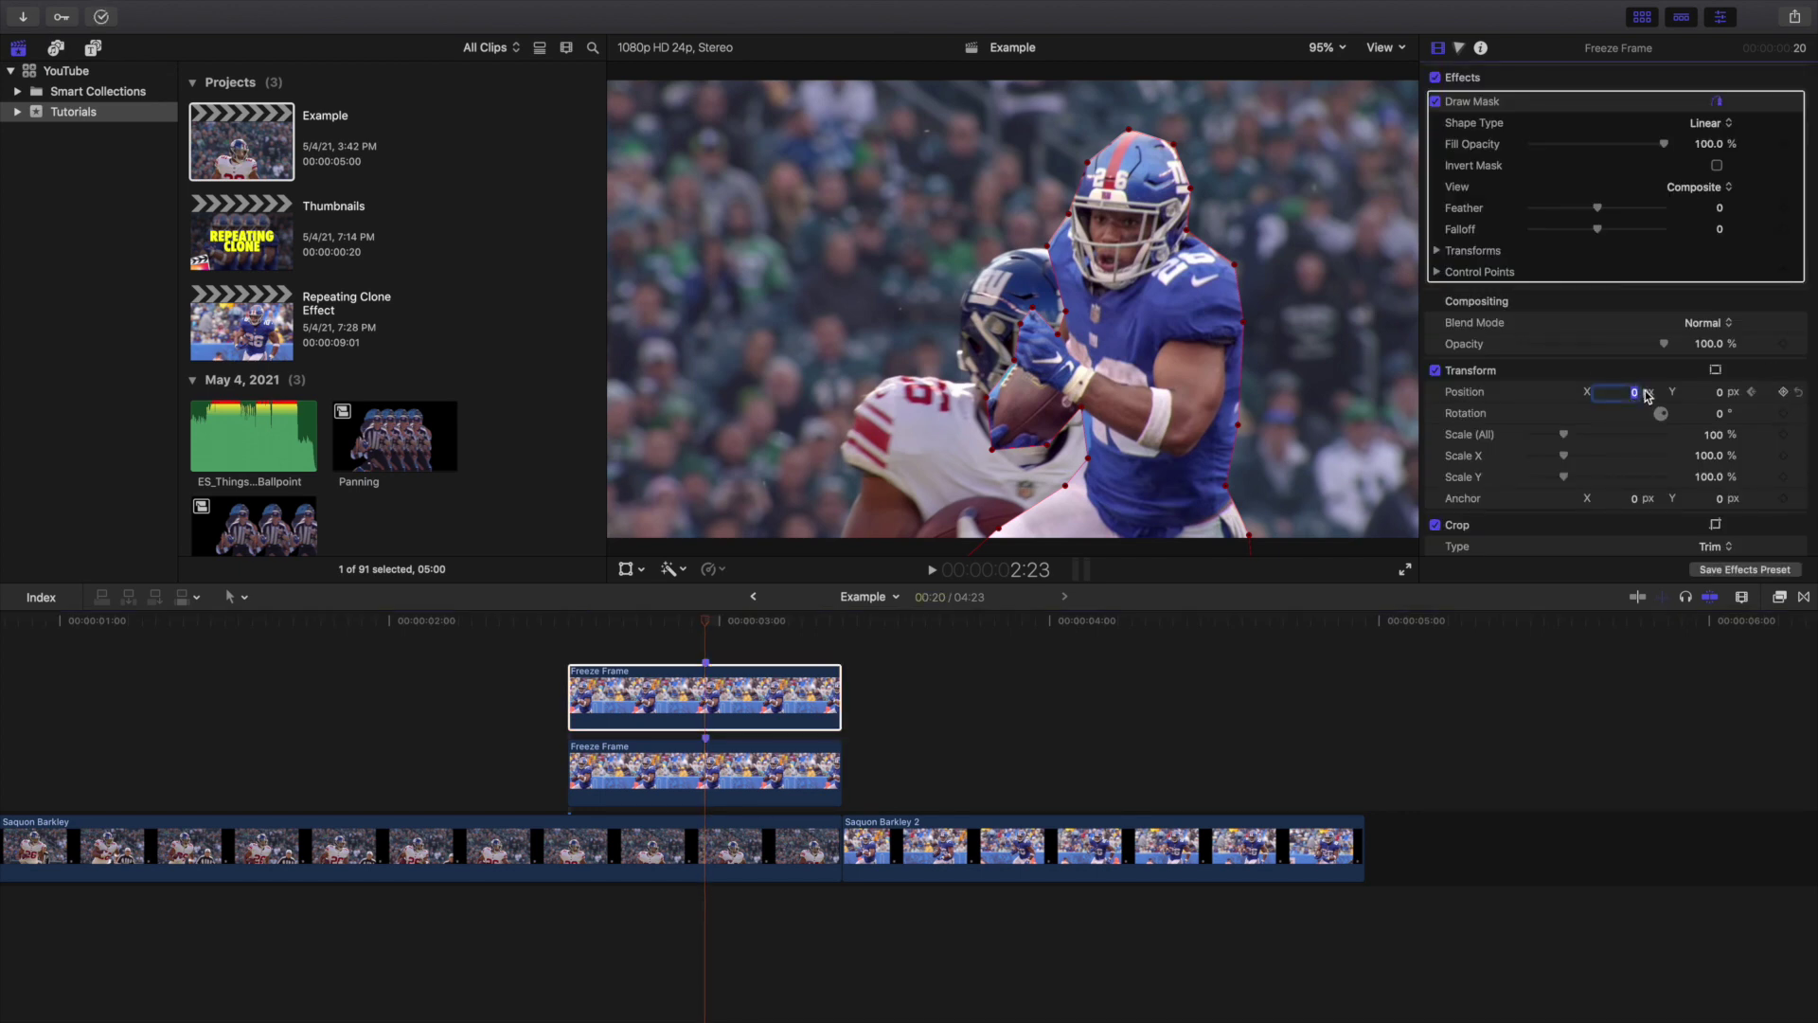
pyautogui.press('Return')
pyautogui.press('Tab')
pyautogui.click(1615, 392)
pyautogui.press('BackSpace')
pyautogui.write('-150')
pyautogui.press('Return')
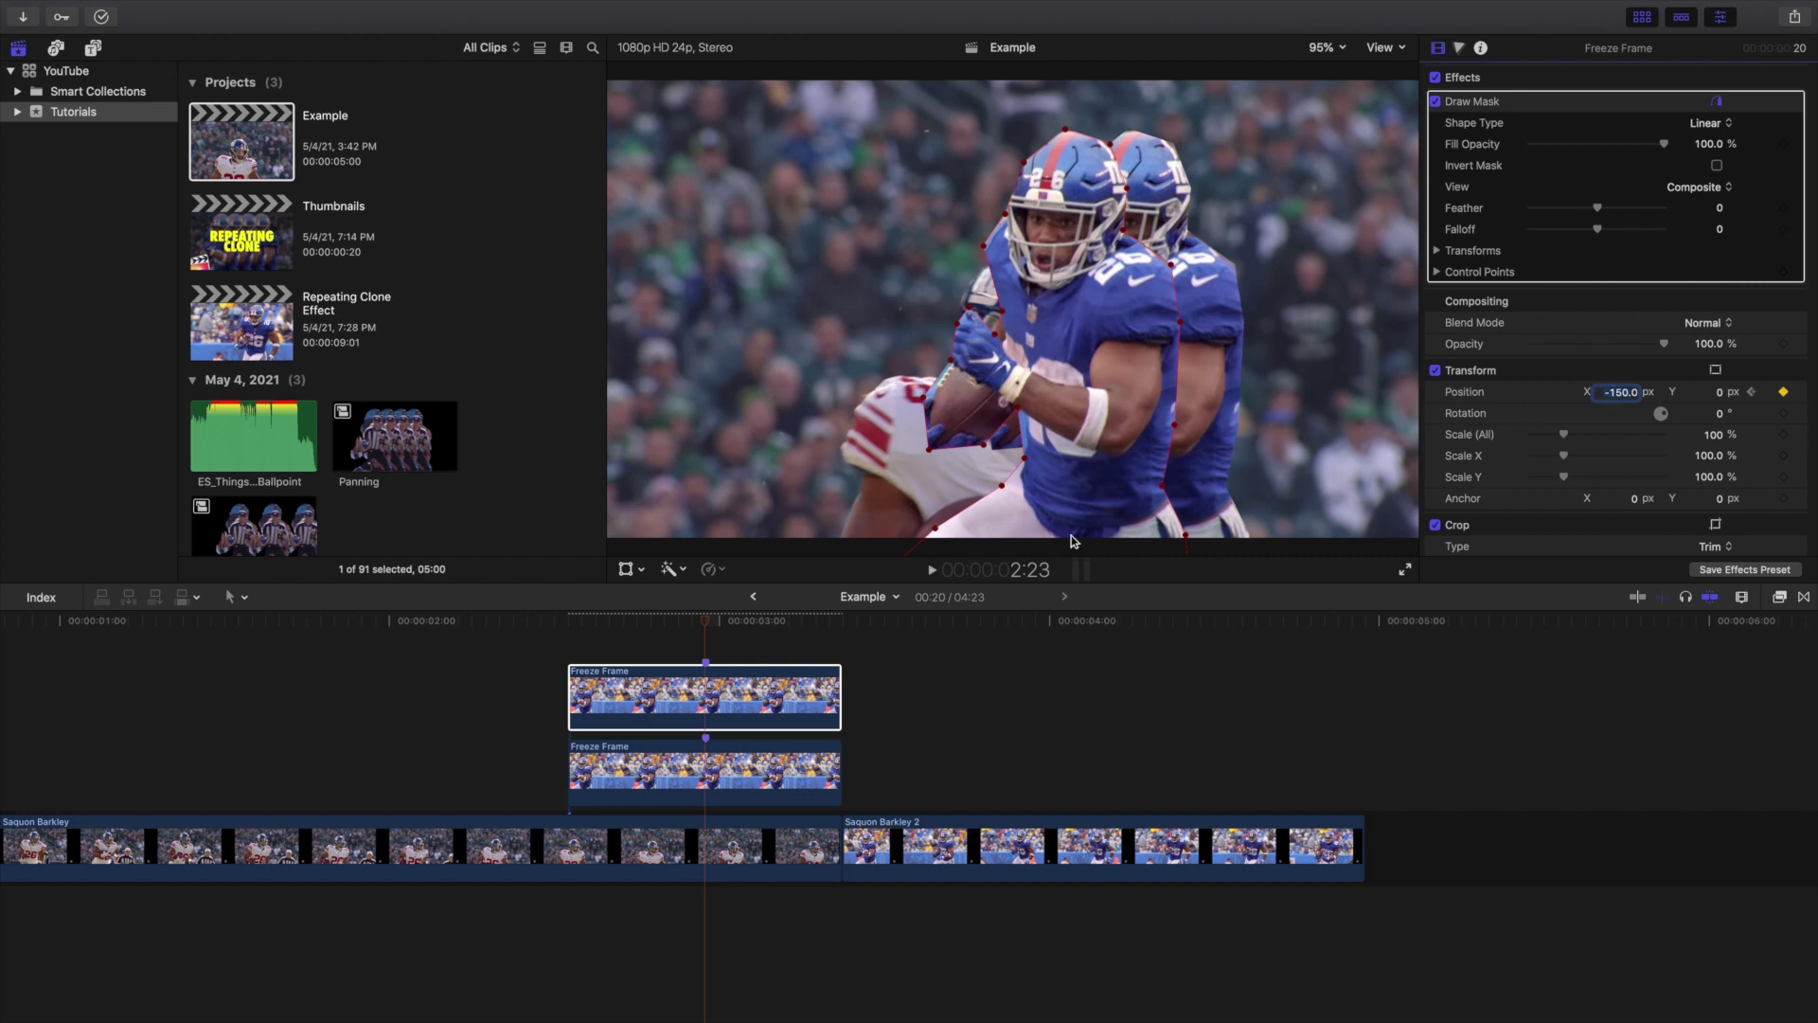
# Add a Position keyframe holding the upper clip's offset at its end, 00:00:03:09, and return to the marker
pyautogui.click(835, 644)
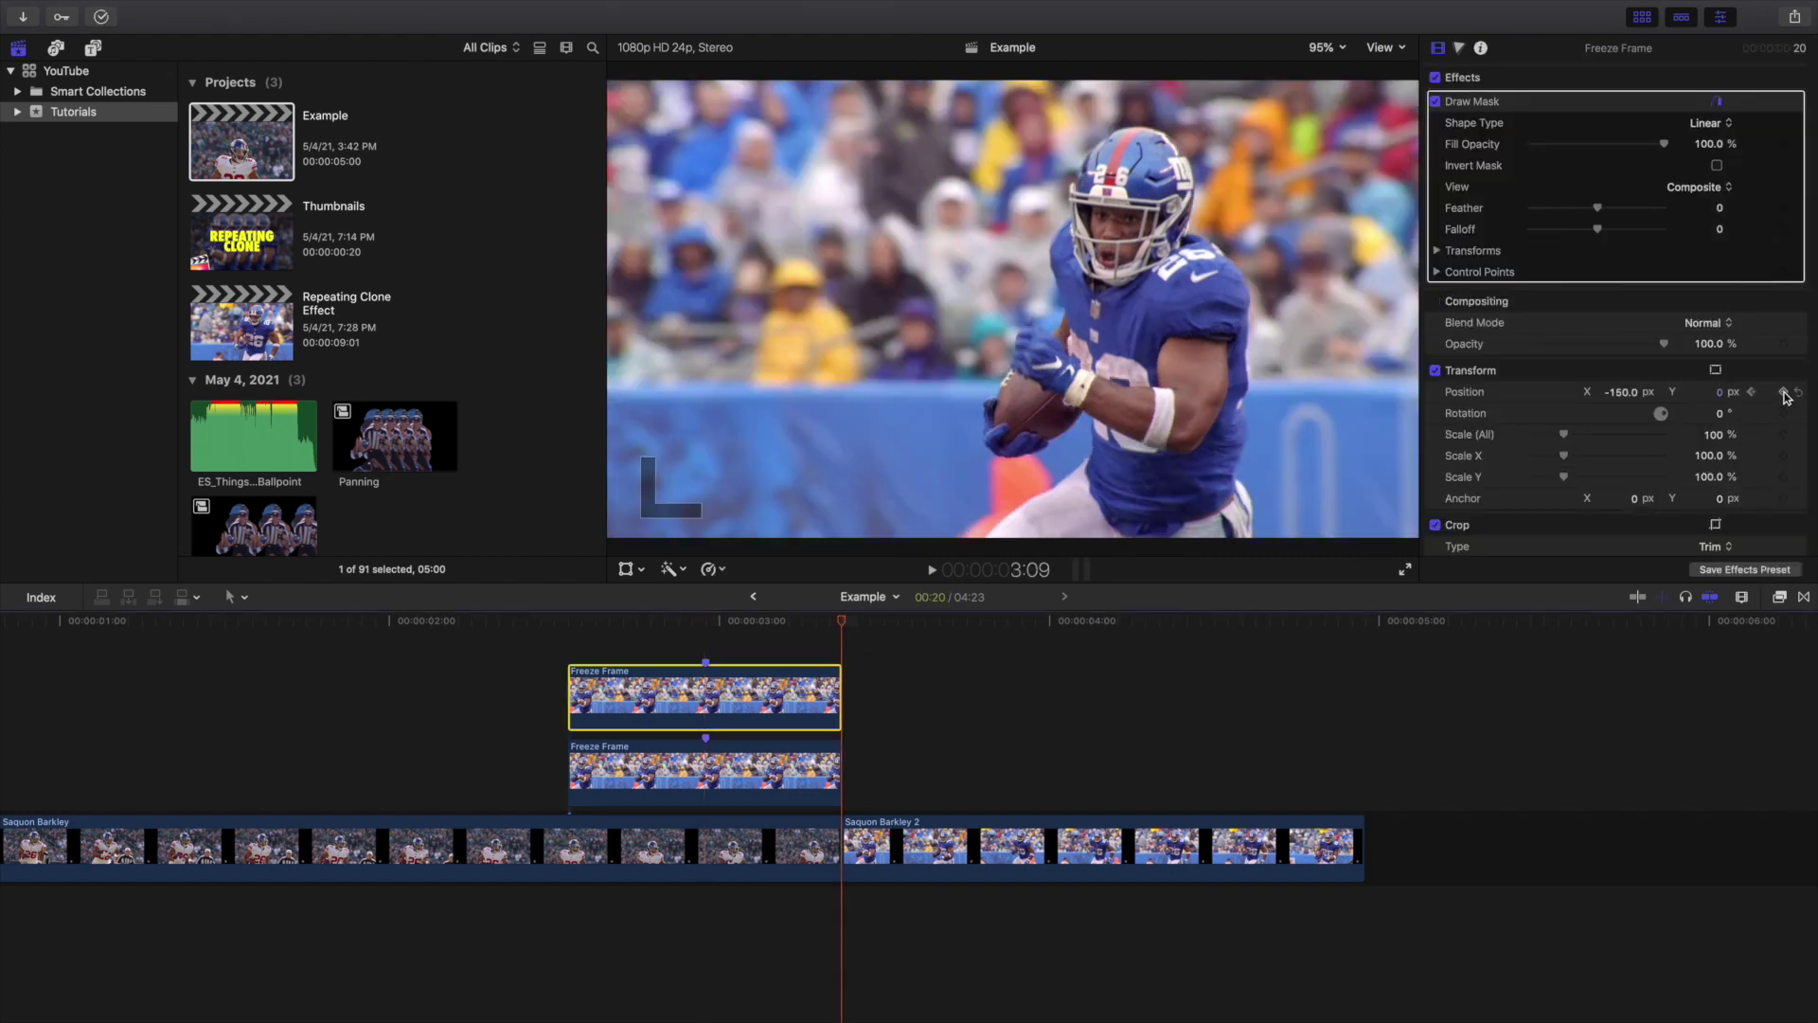
pyautogui.click(703, 653)
pyautogui.click(704, 686)
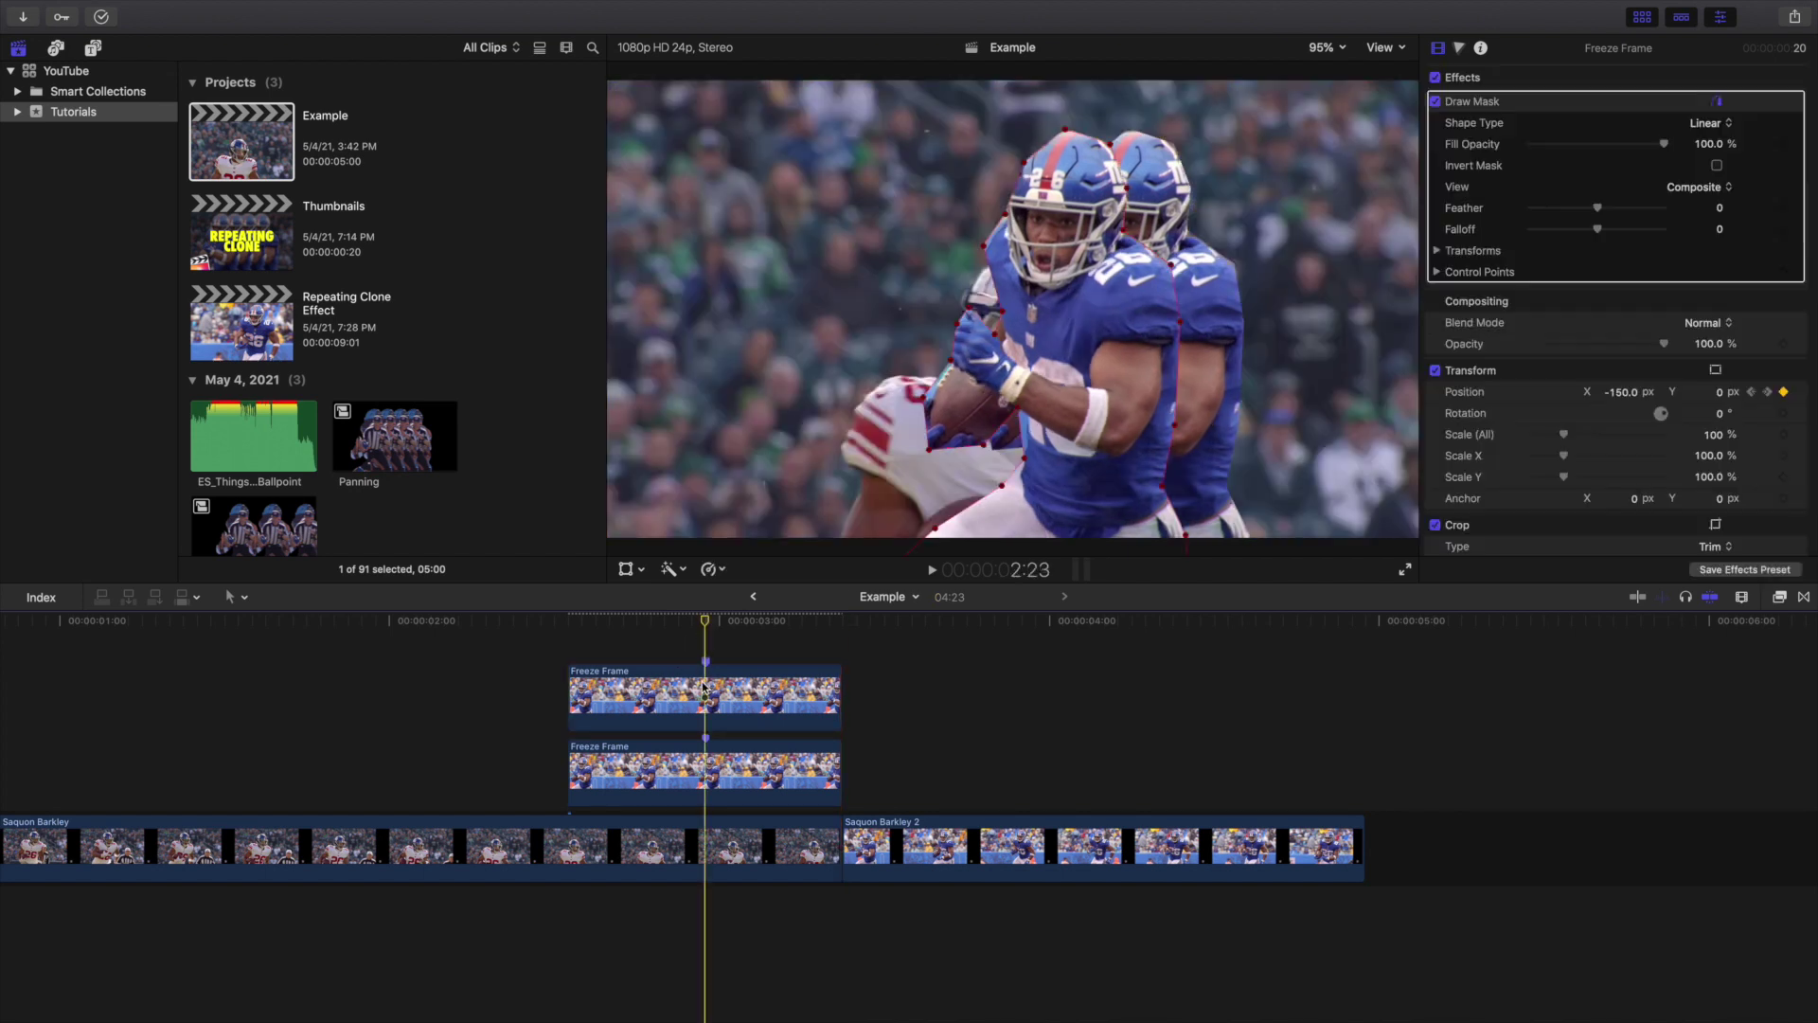
# Play from the start of the Freeze Frame clips to check how the clone slides away from the original
pyautogui.click(562, 650)
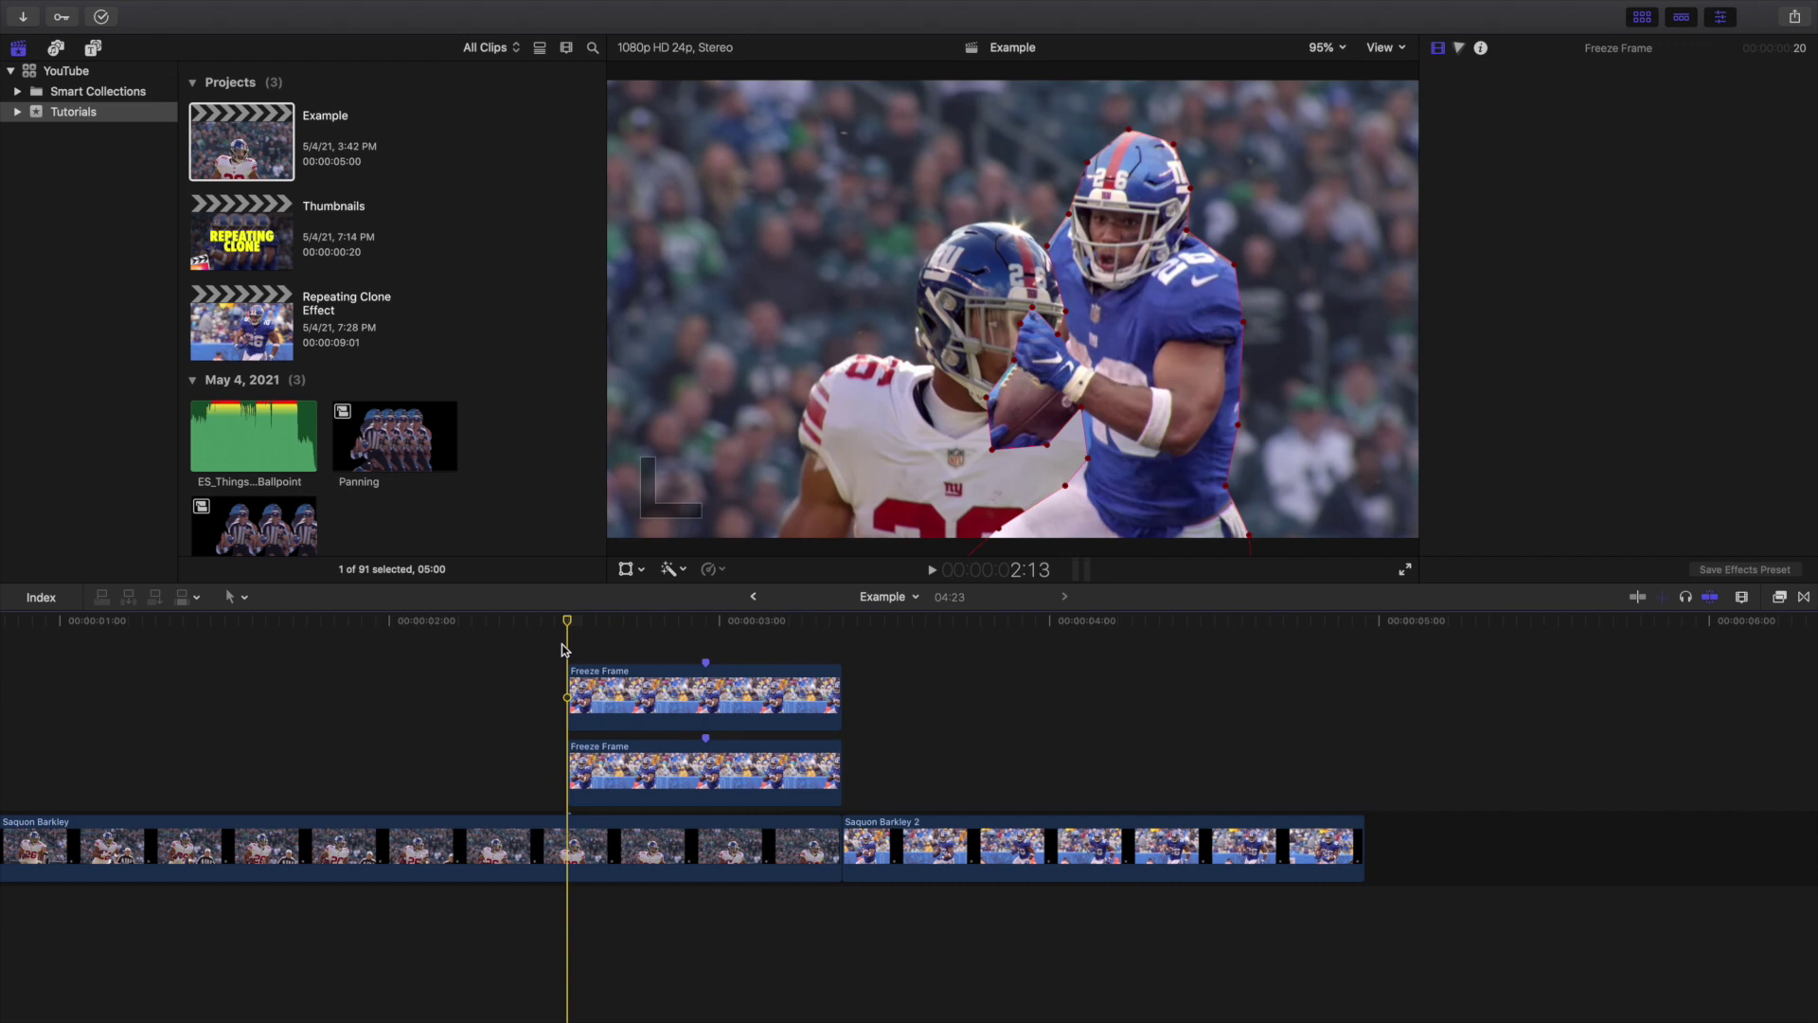
pyautogui.press('space')
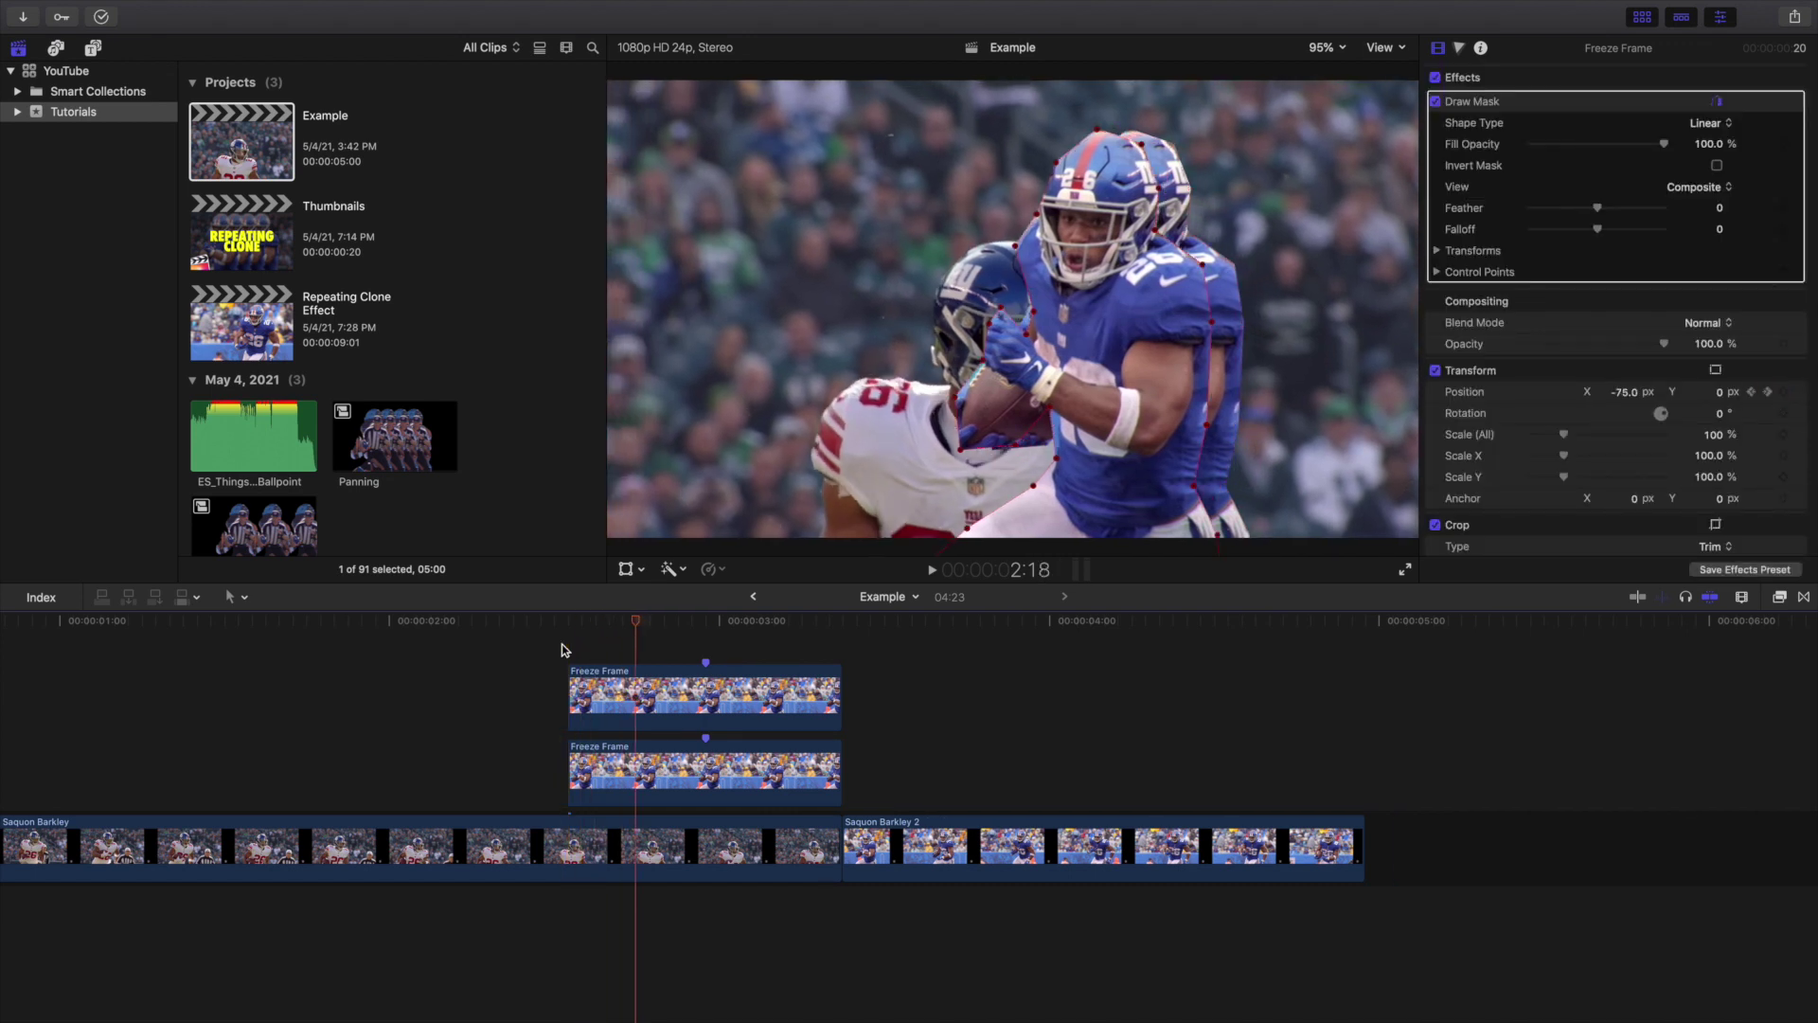
pyautogui.click(597, 678)
pyautogui.press('space')
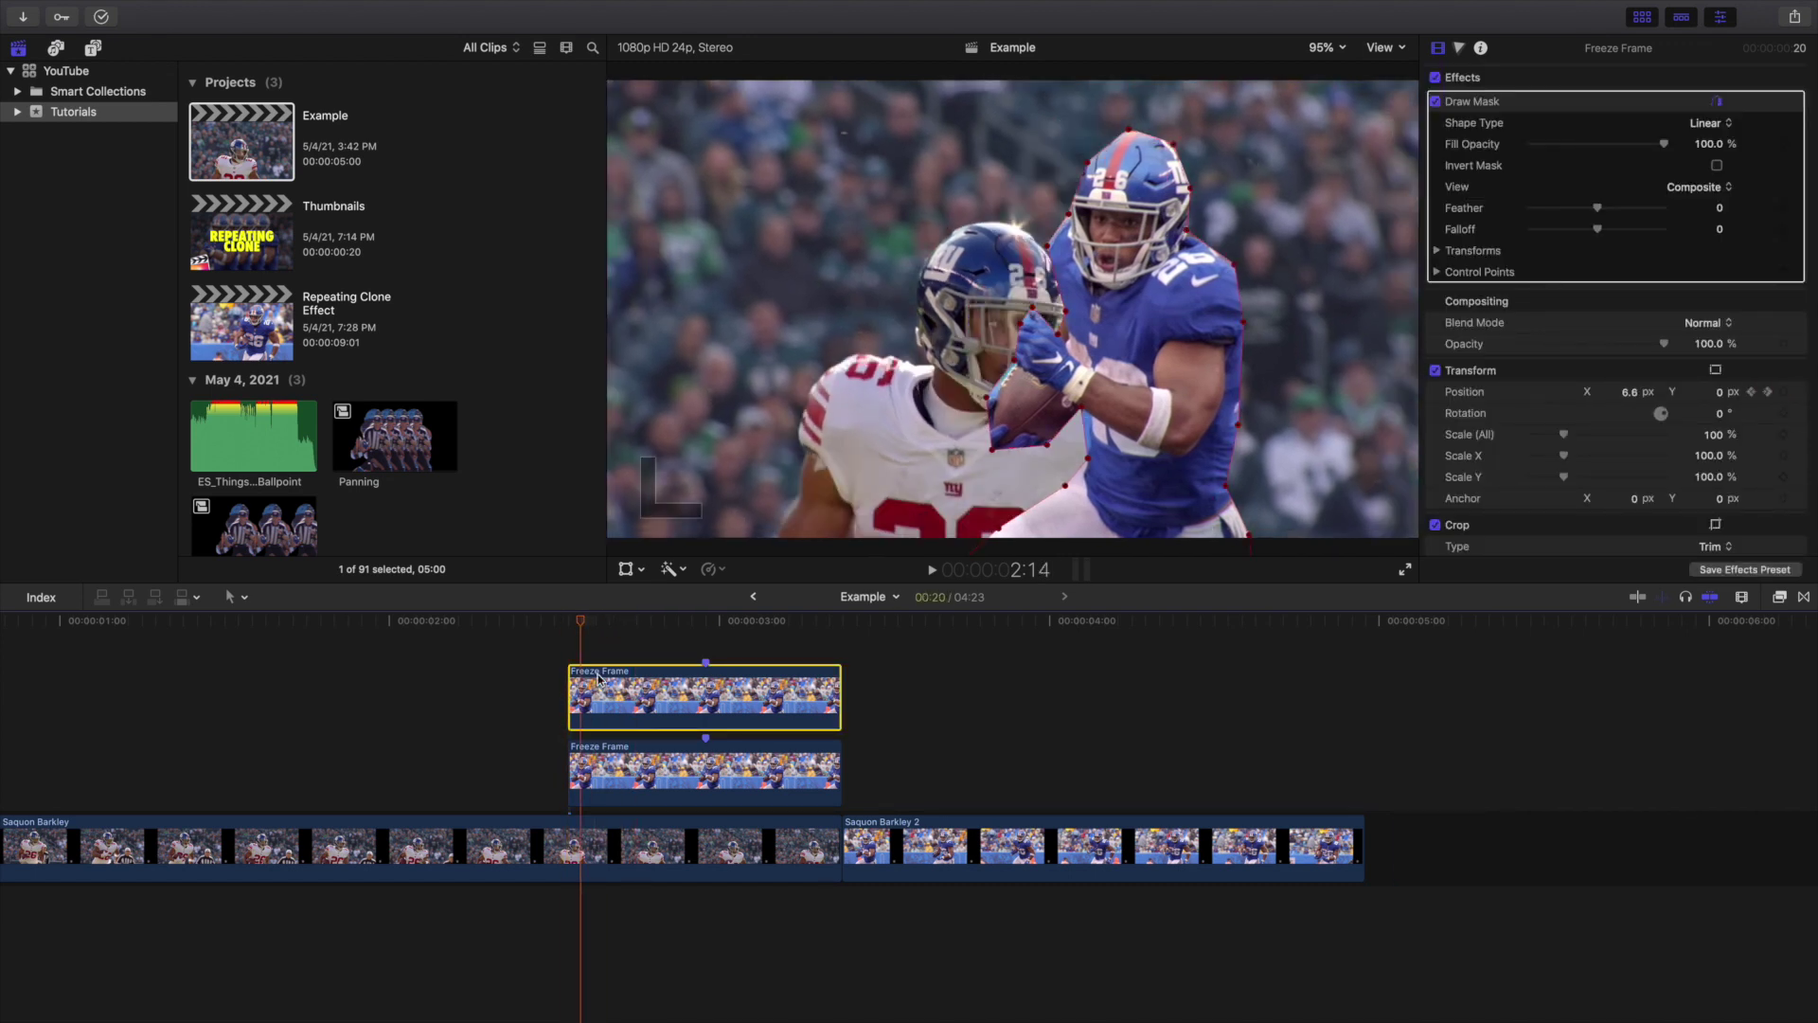
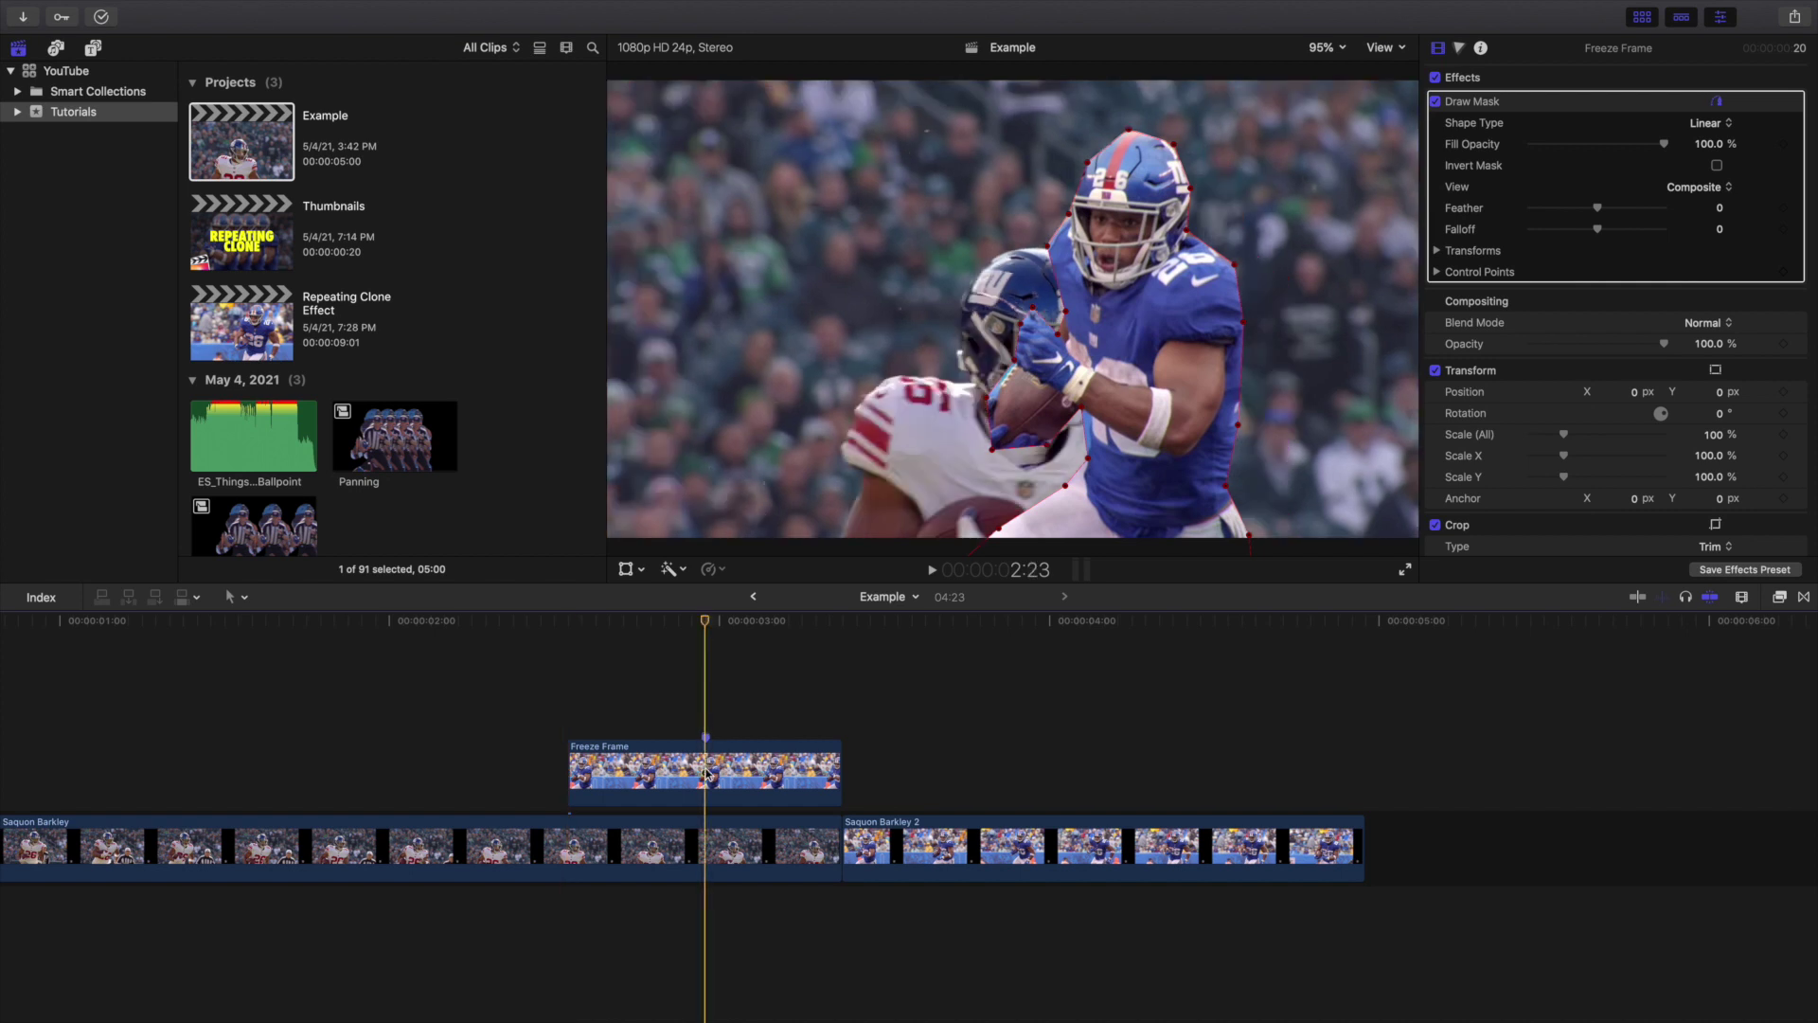
# Make a copy of the masked Freeze Frame clip directly above it and keyframe the copy's Position at 00:00:02:13
pyautogui.click(704, 777)
pyautogui.moveTo(698, 779); pyautogui.dragTo(689, 692)
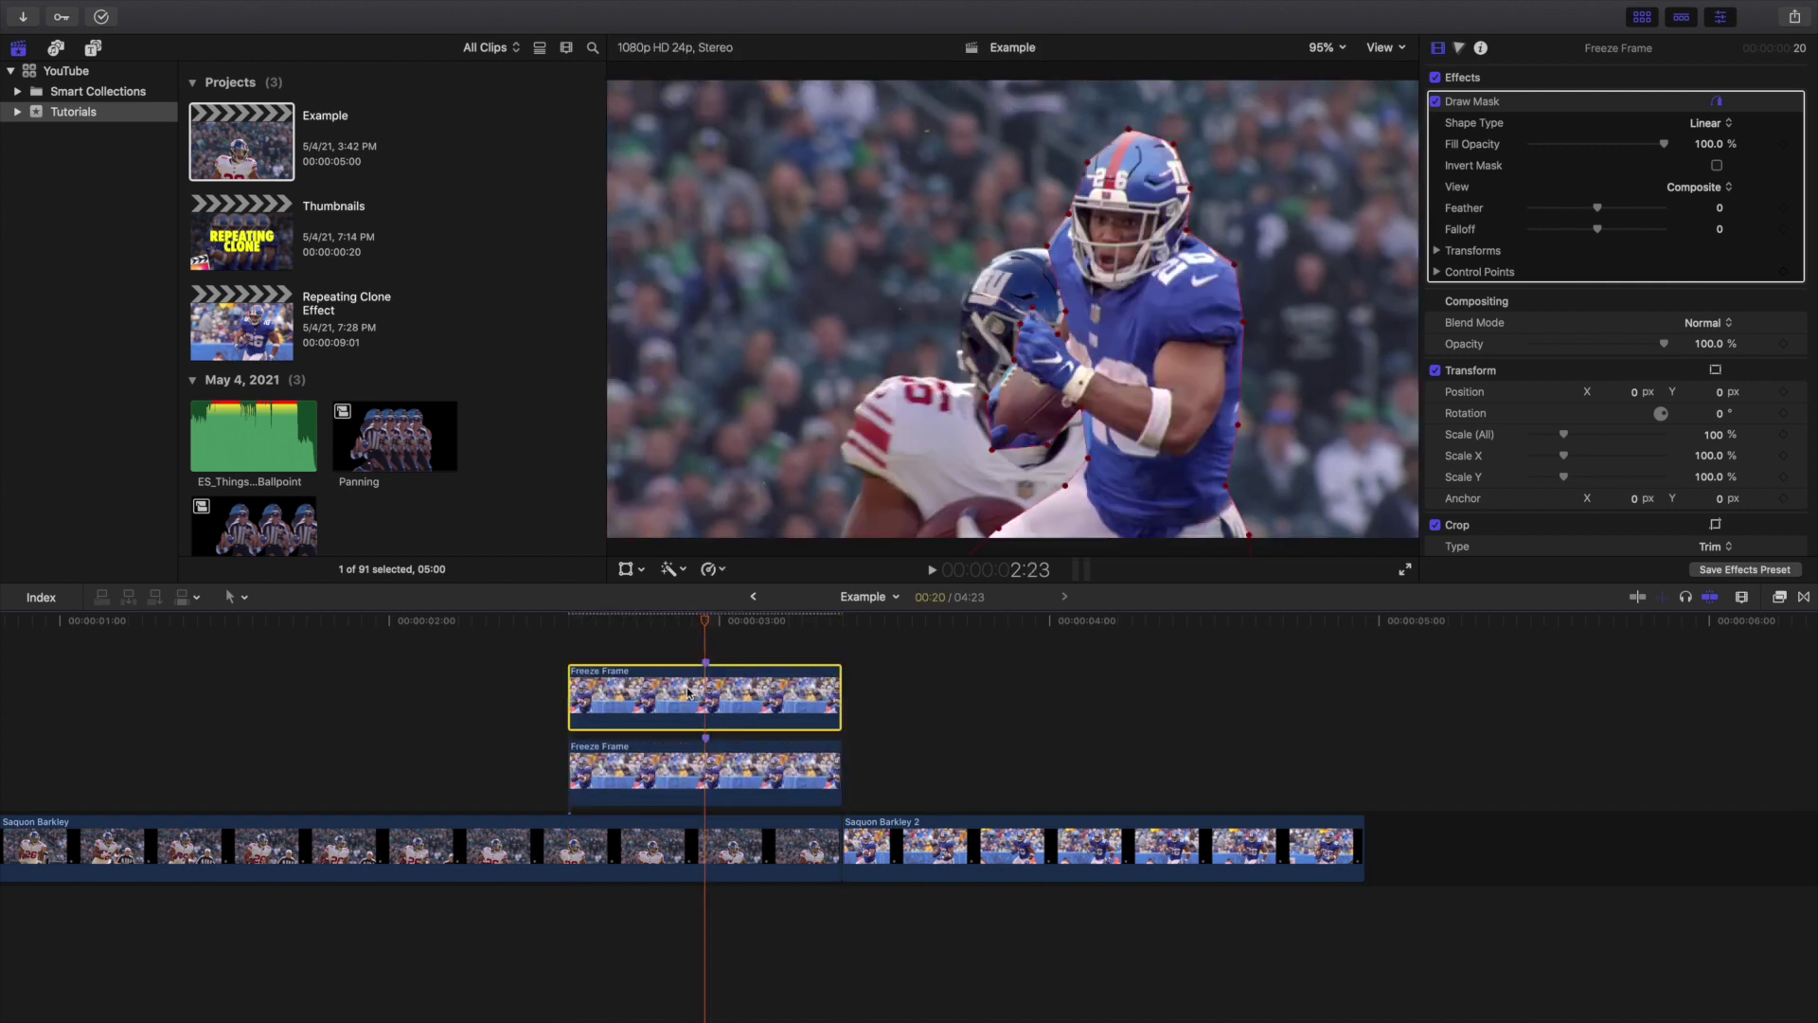
pyautogui.click(565, 655)
pyautogui.click(617, 694)
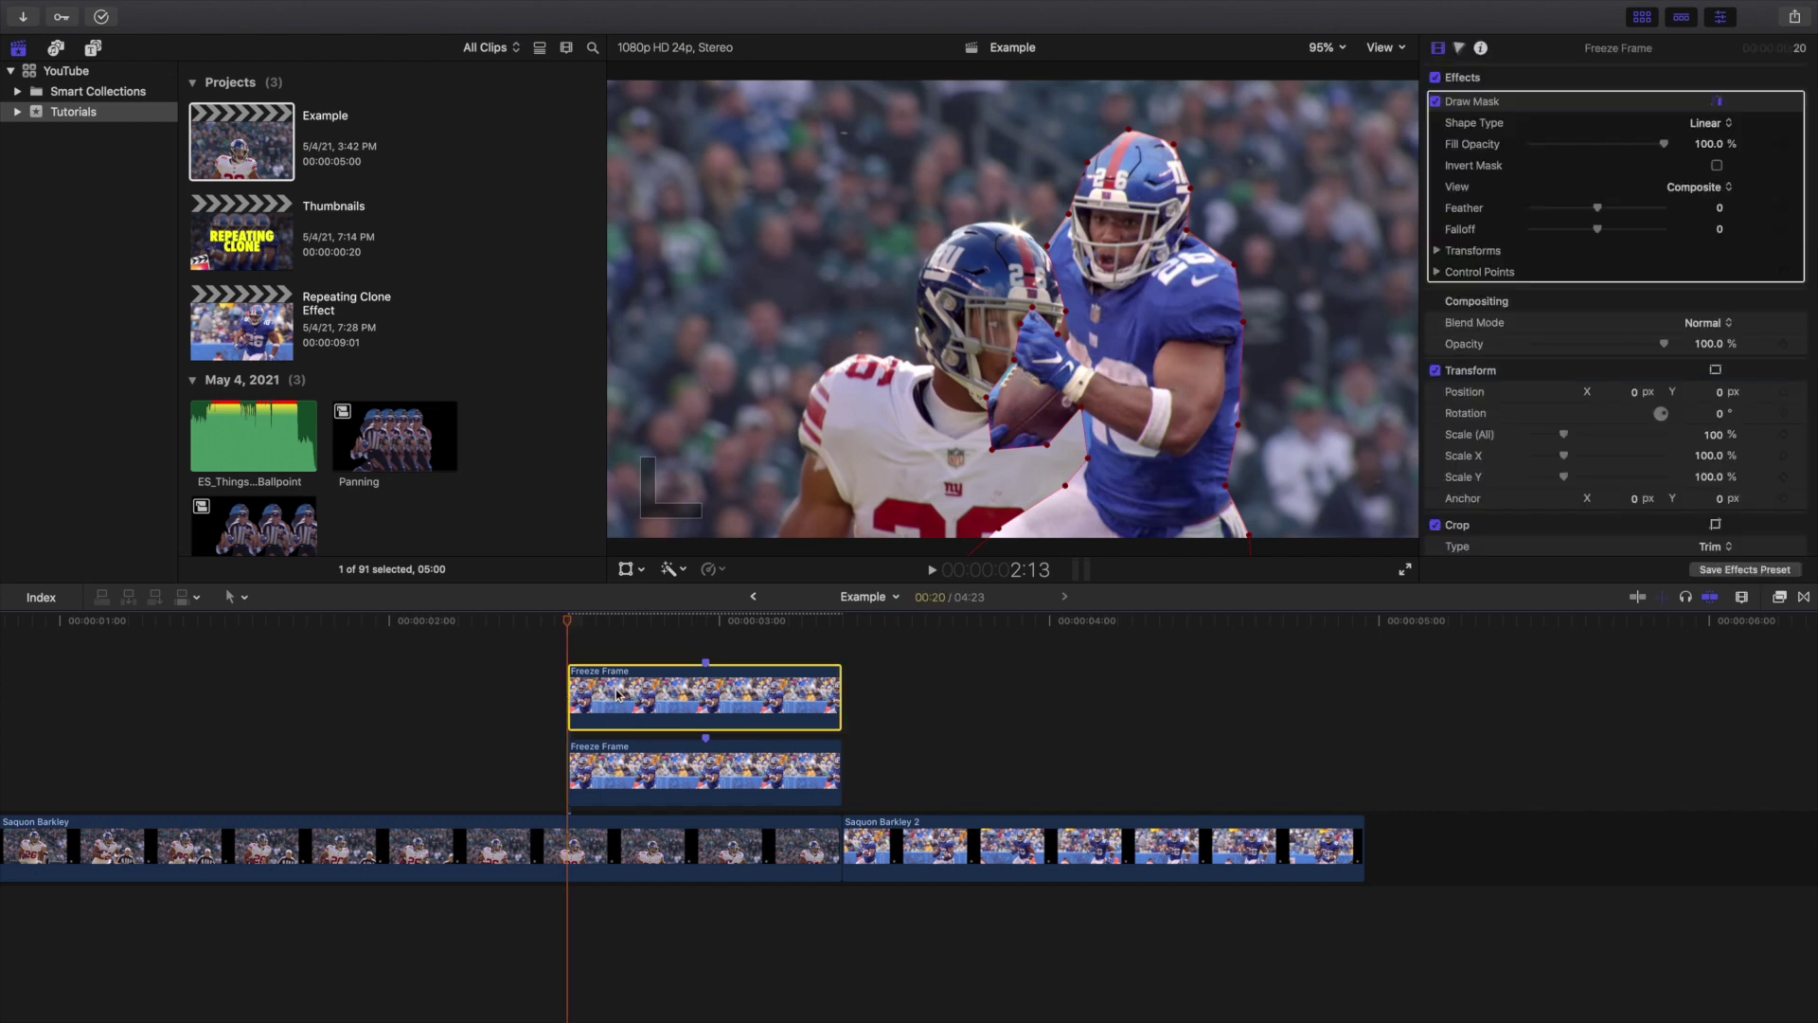
pyautogui.click(1783, 391)
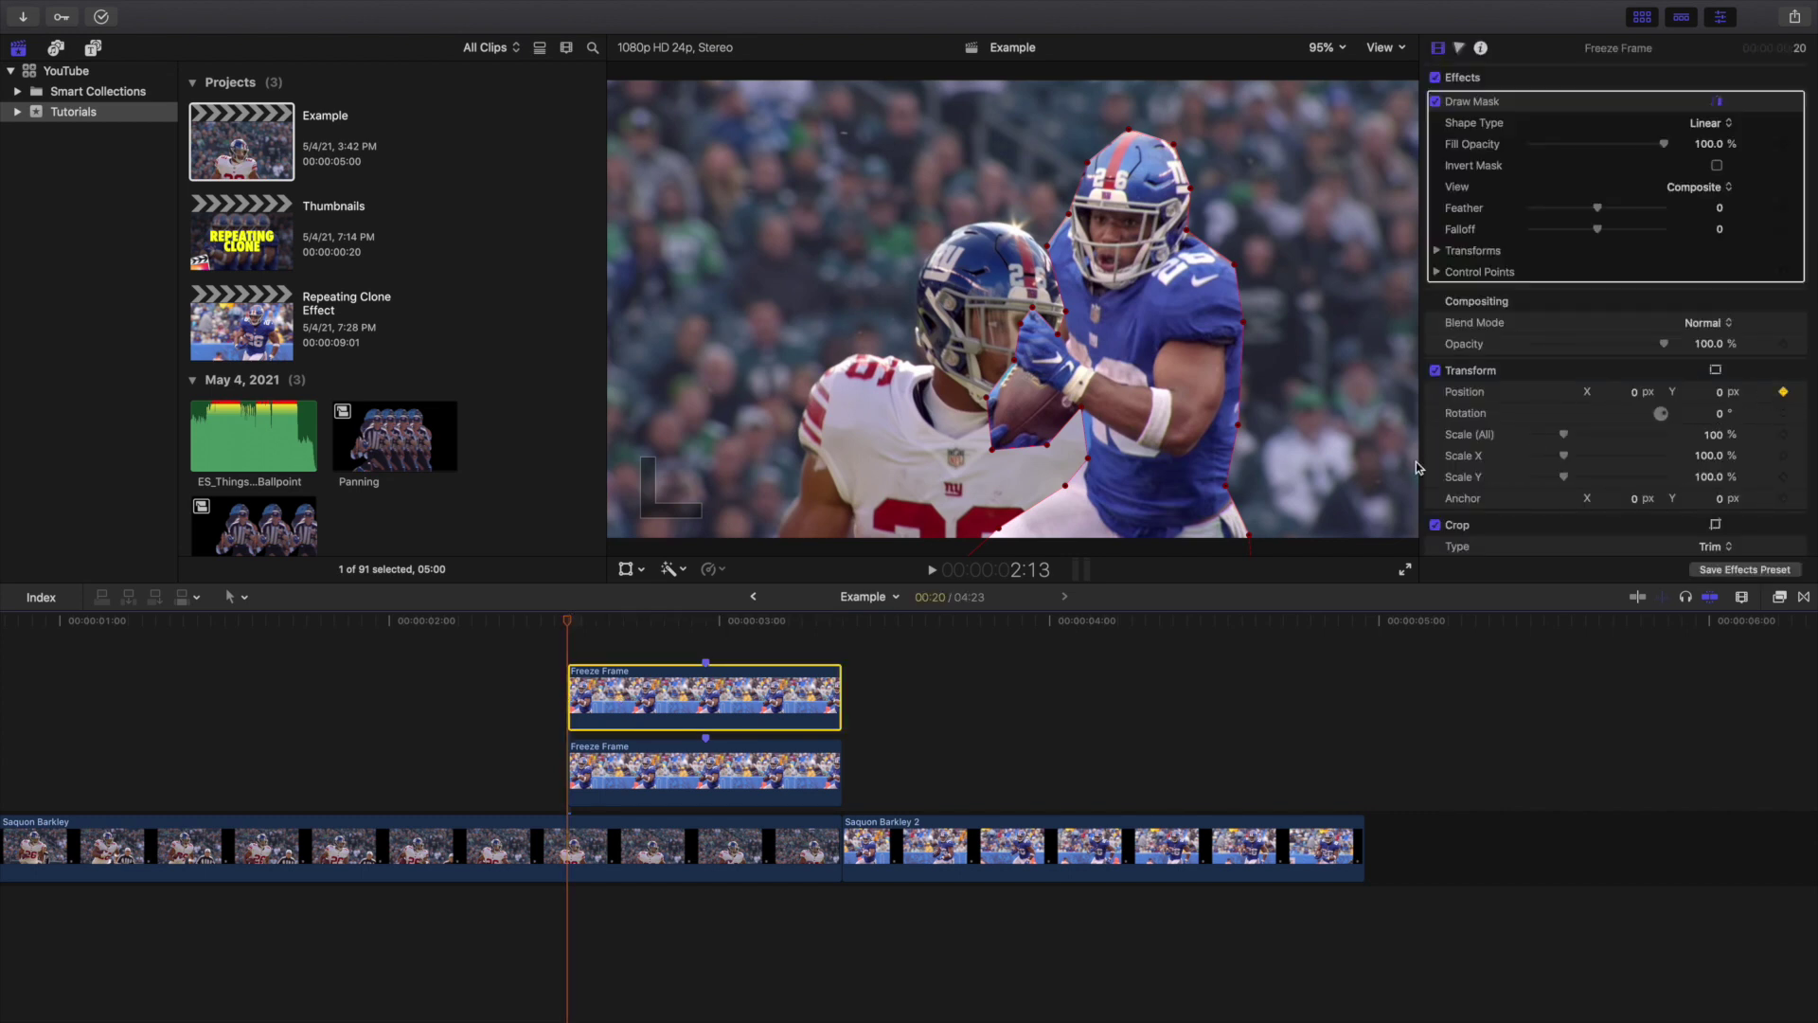
# Move to the 00:00:02:23 marker and set the copied clip's Position X to -150 px
pyautogui.click(704, 670)
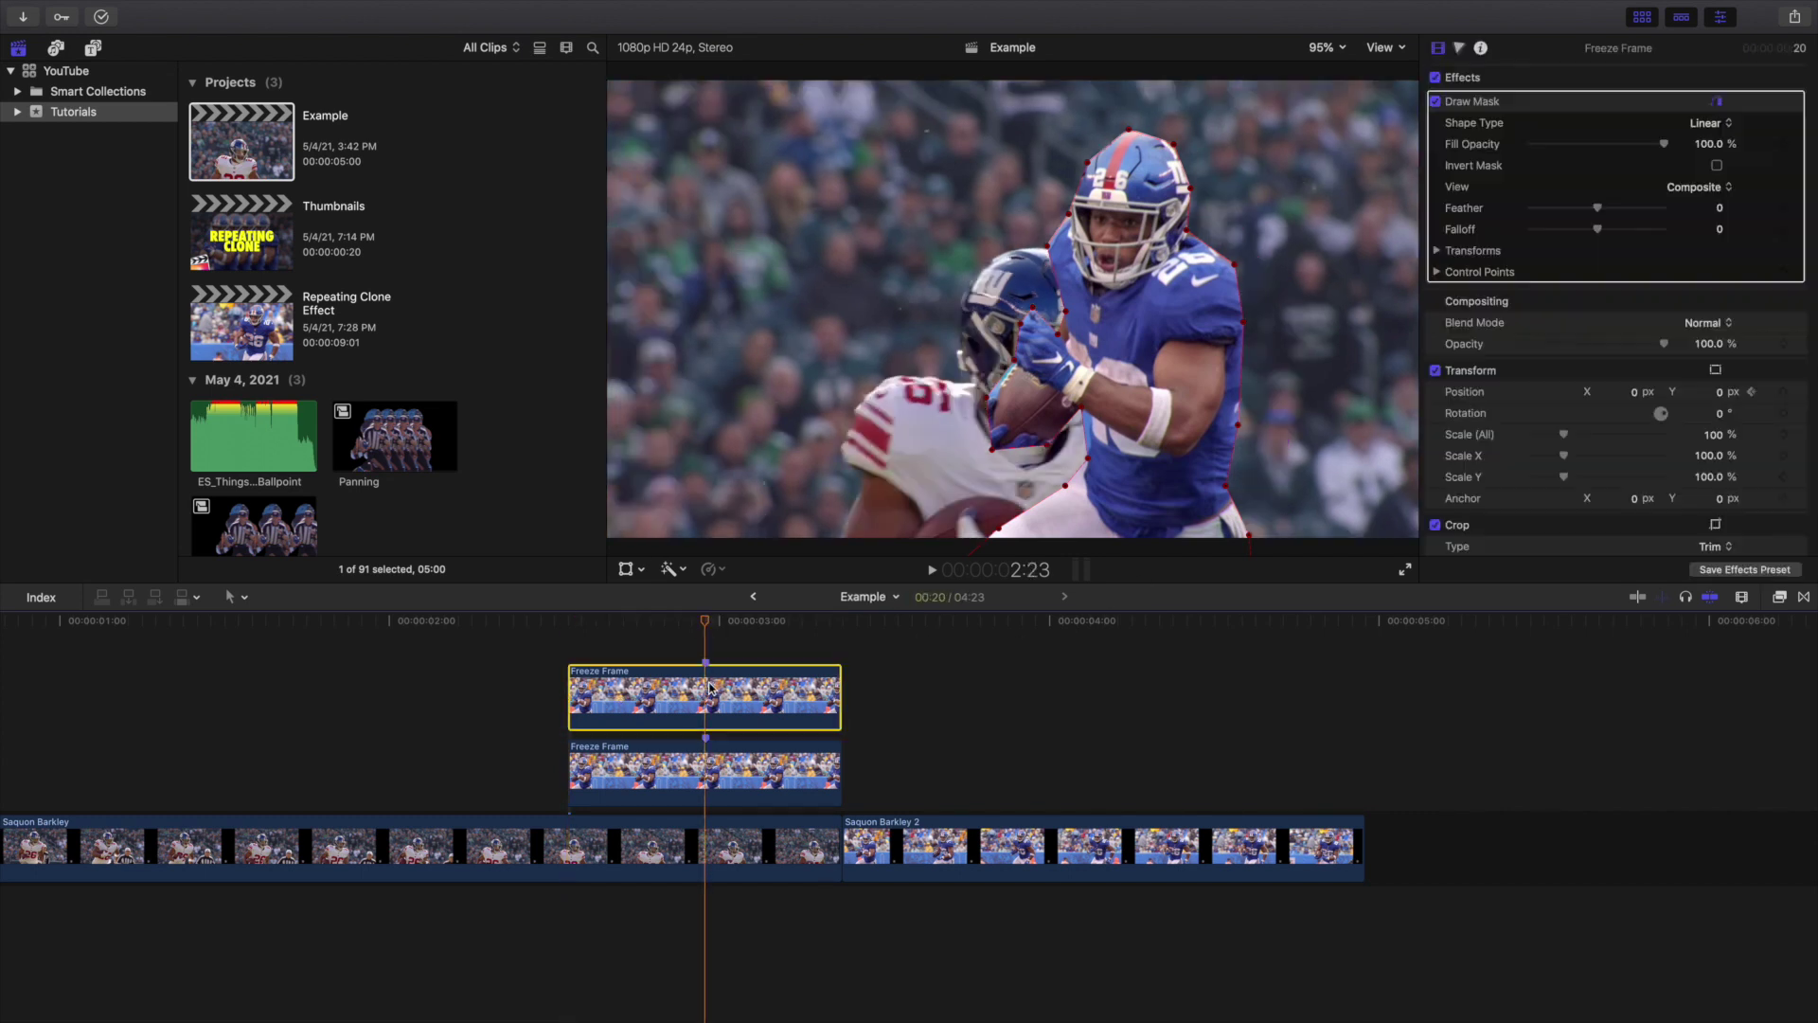
pyautogui.click(1633, 392)
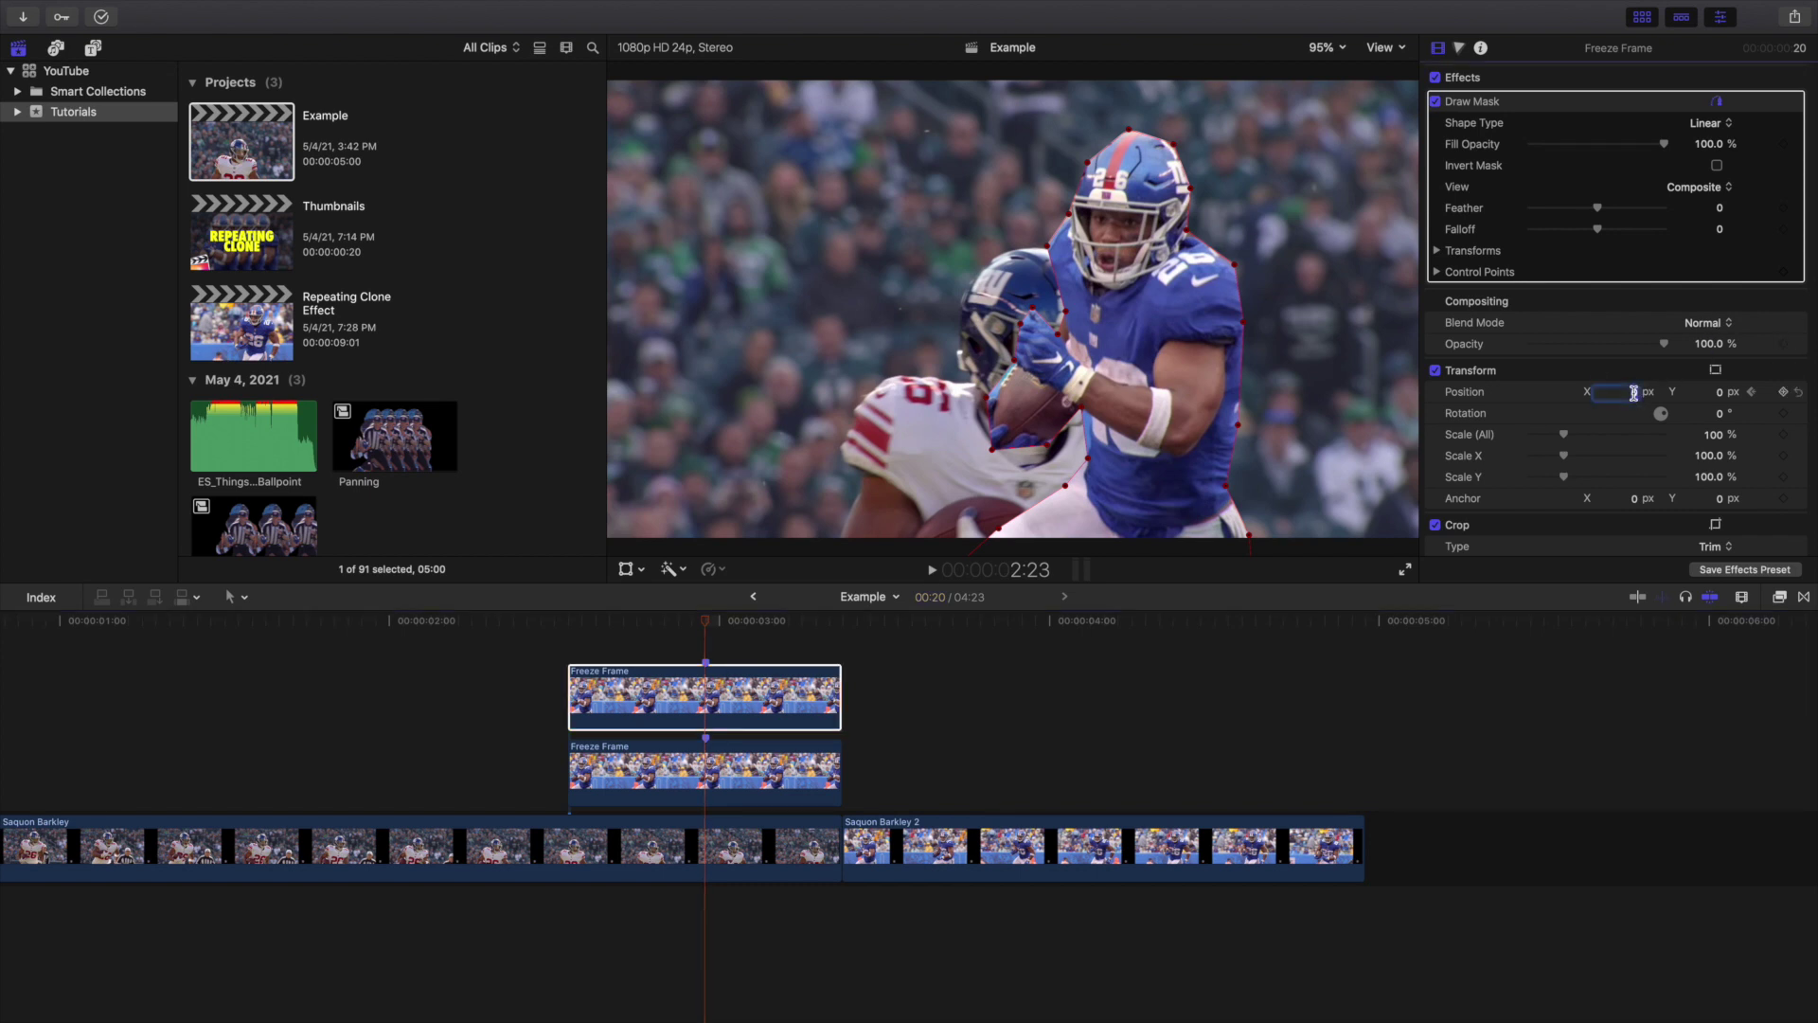
pyautogui.write('-150')
pyautogui.press('Return')
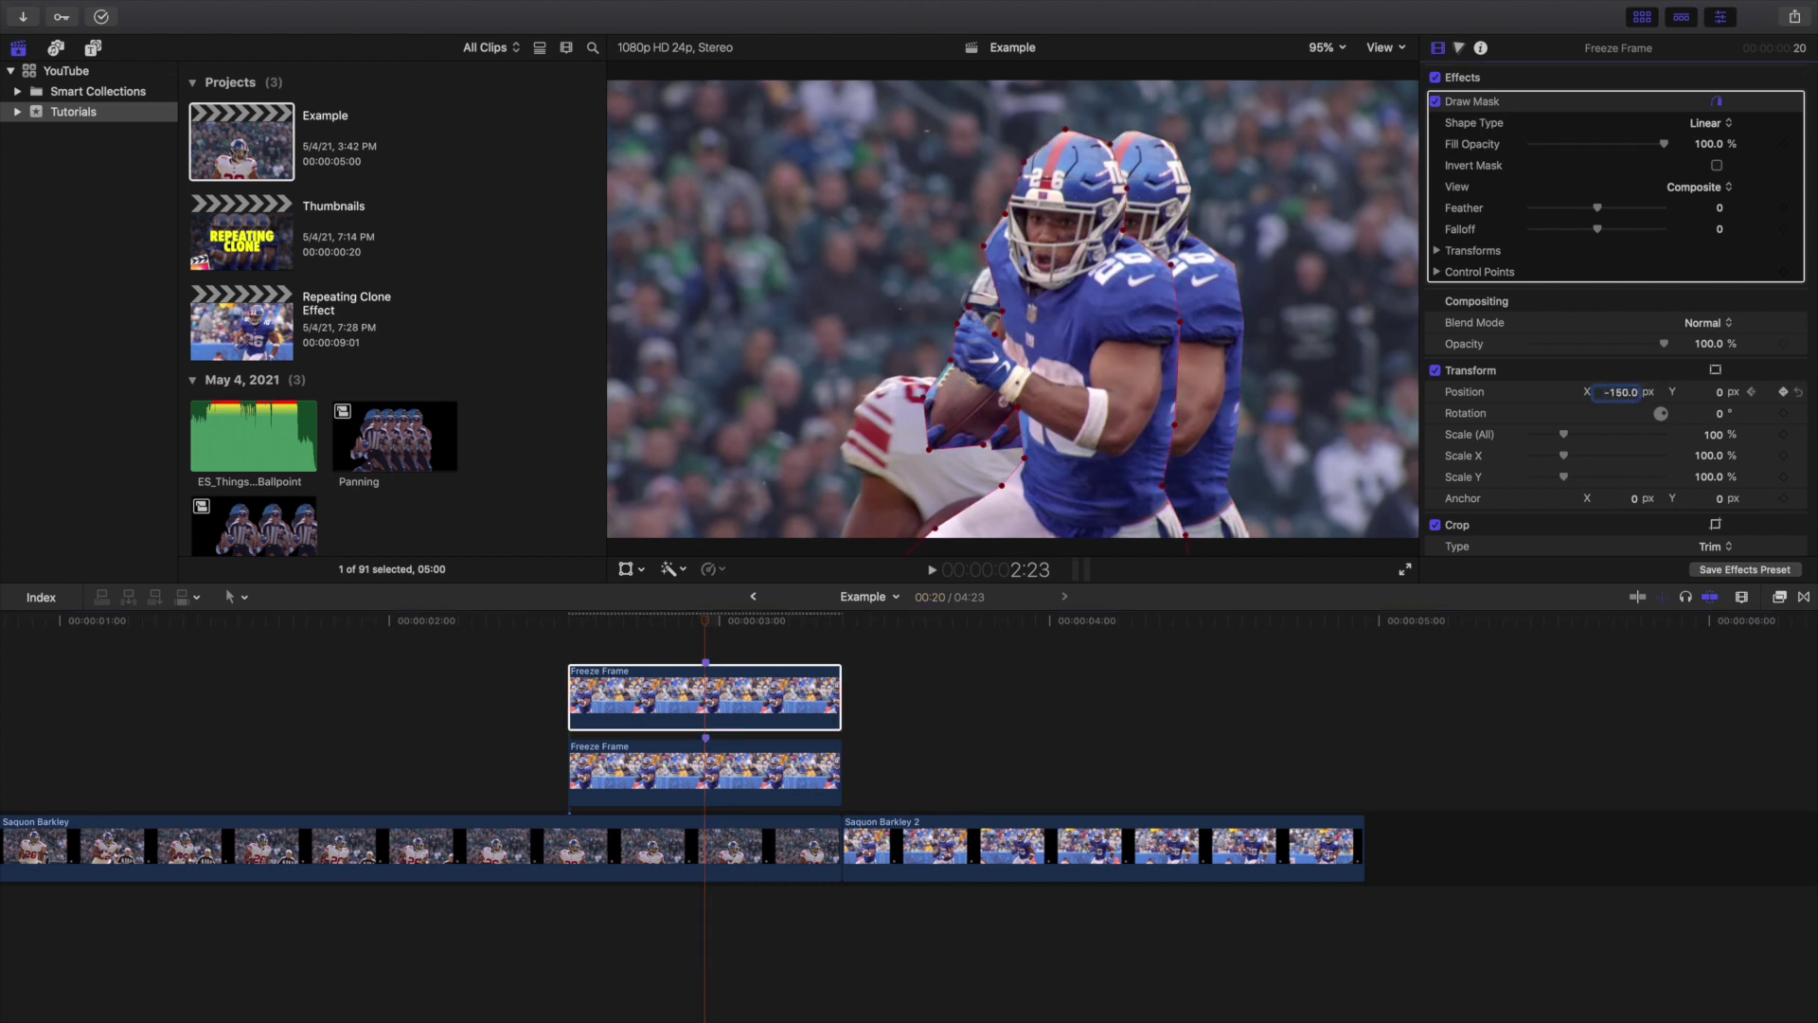
pyautogui.click(1785, 393)
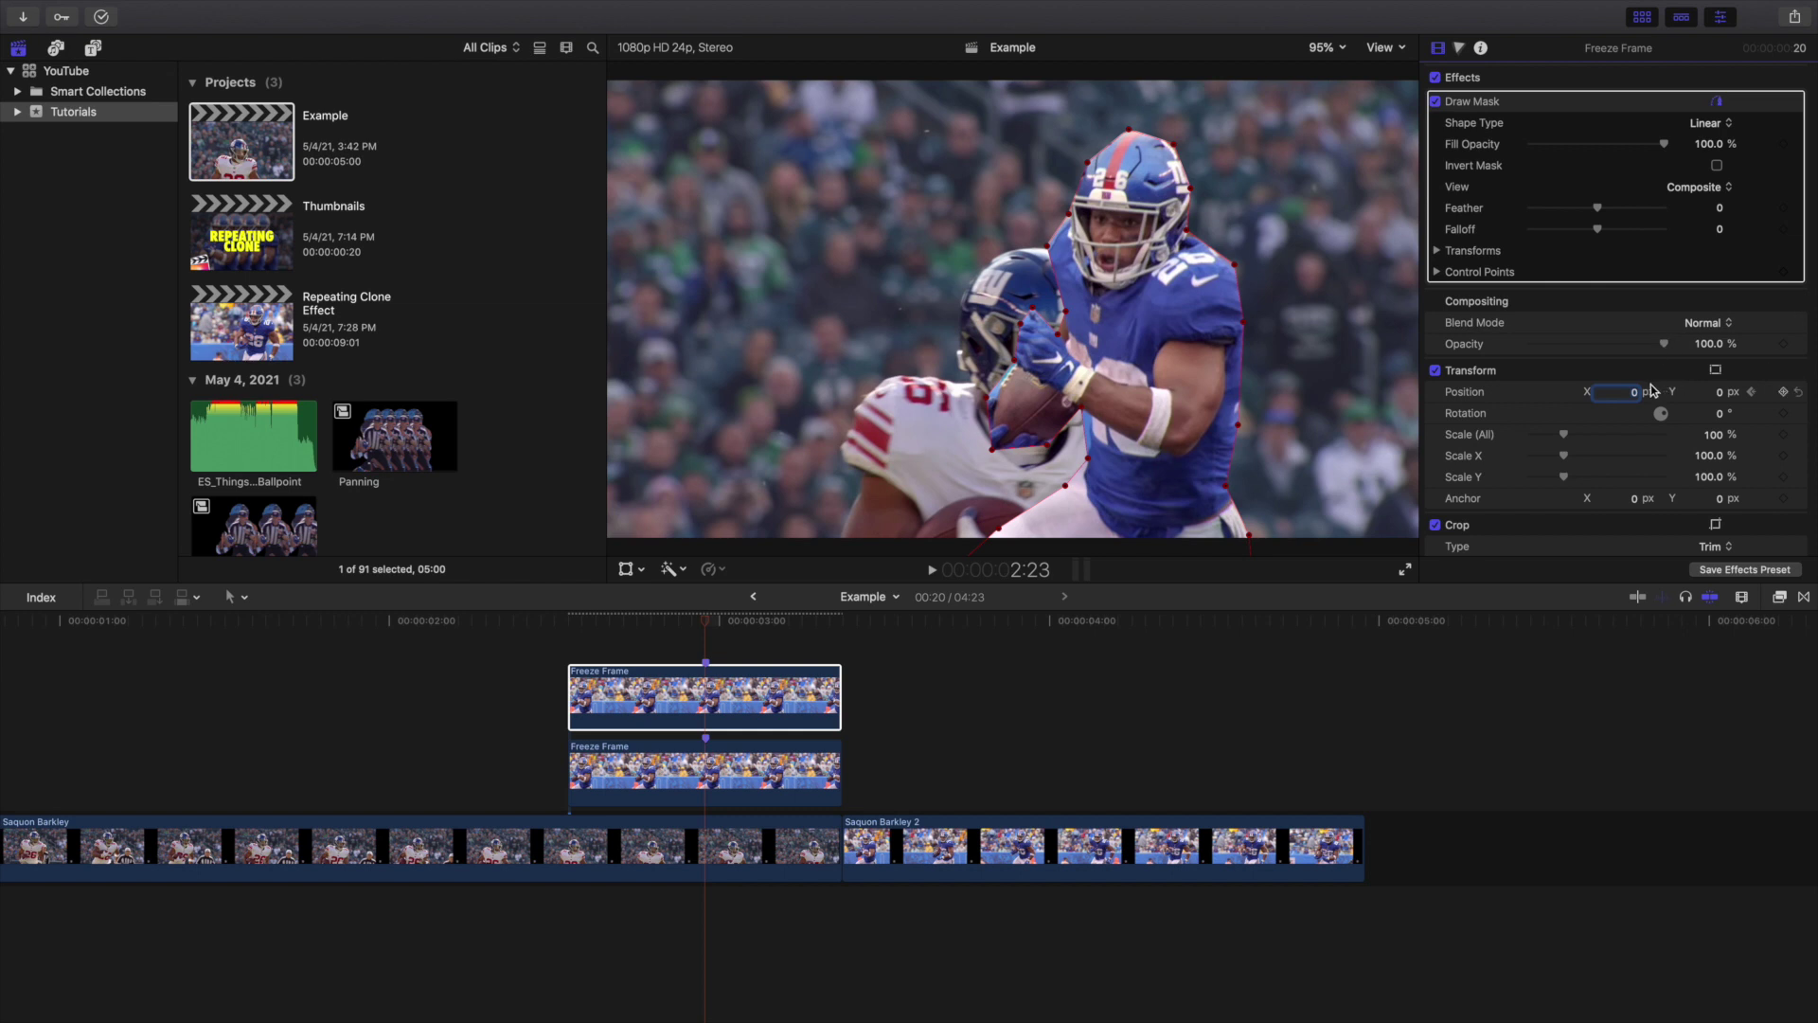
pyautogui.write('-150')
pyautogui.press('Return')
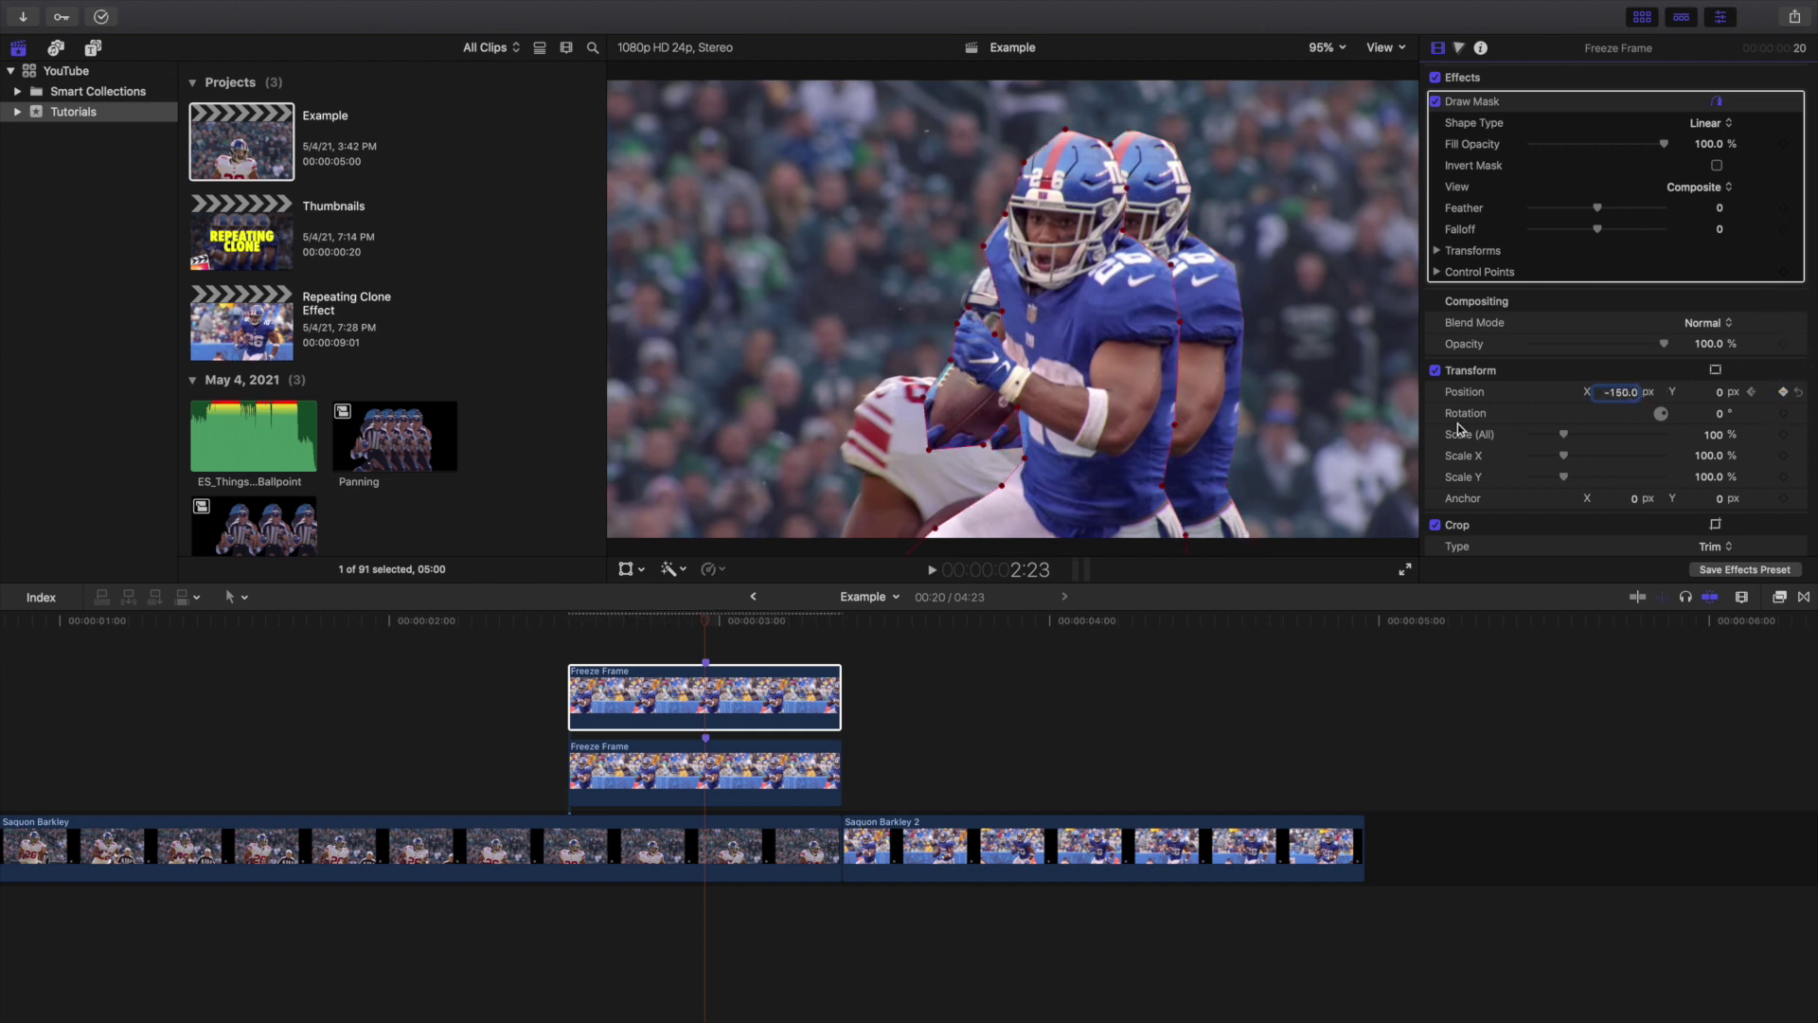
# Add a Position keyframe to the upper Freeze Frame clip at its end, 00:00:03:09
pyautogui.click(841, 655)
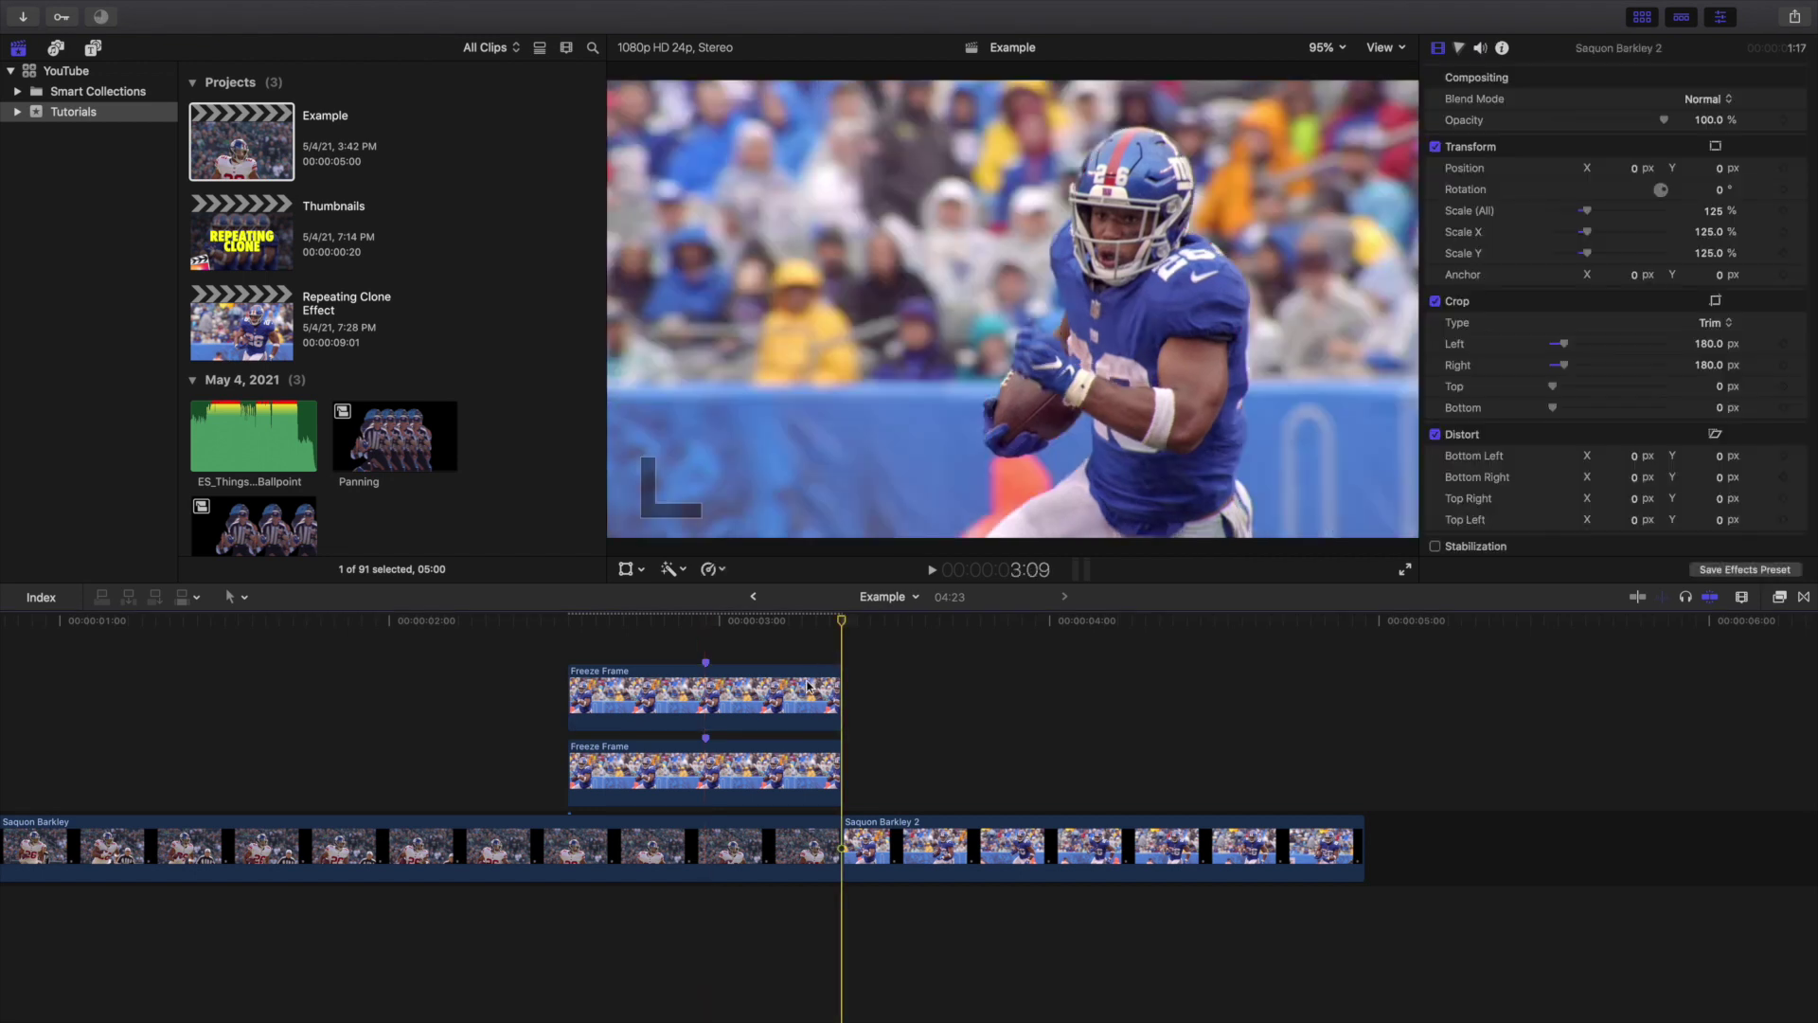
pyautogui.click(809, 687)
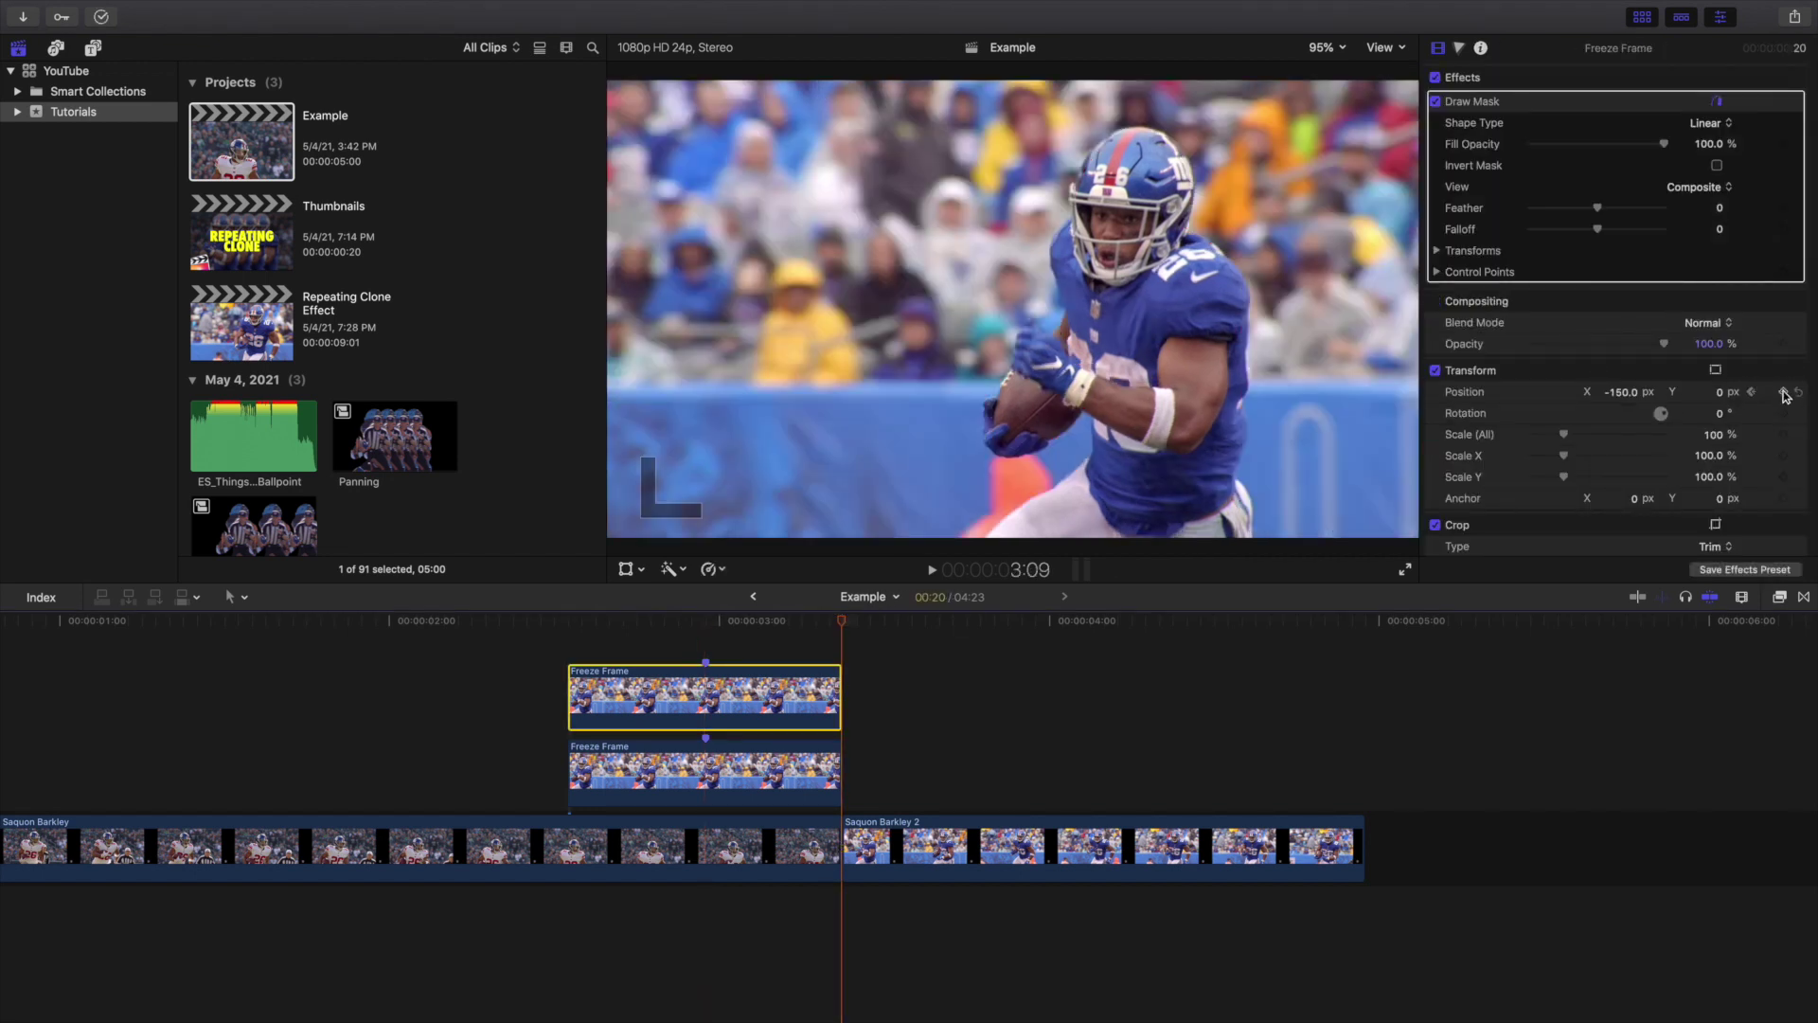
pyautogui.click(1783, 393)
# Show the upper Freeze Frame clip's video animation to review its Transform keyframes, and hide it again
pyautogui.hscroll(-2, 634, 738)
pyautogui.rightClick(706, 686)
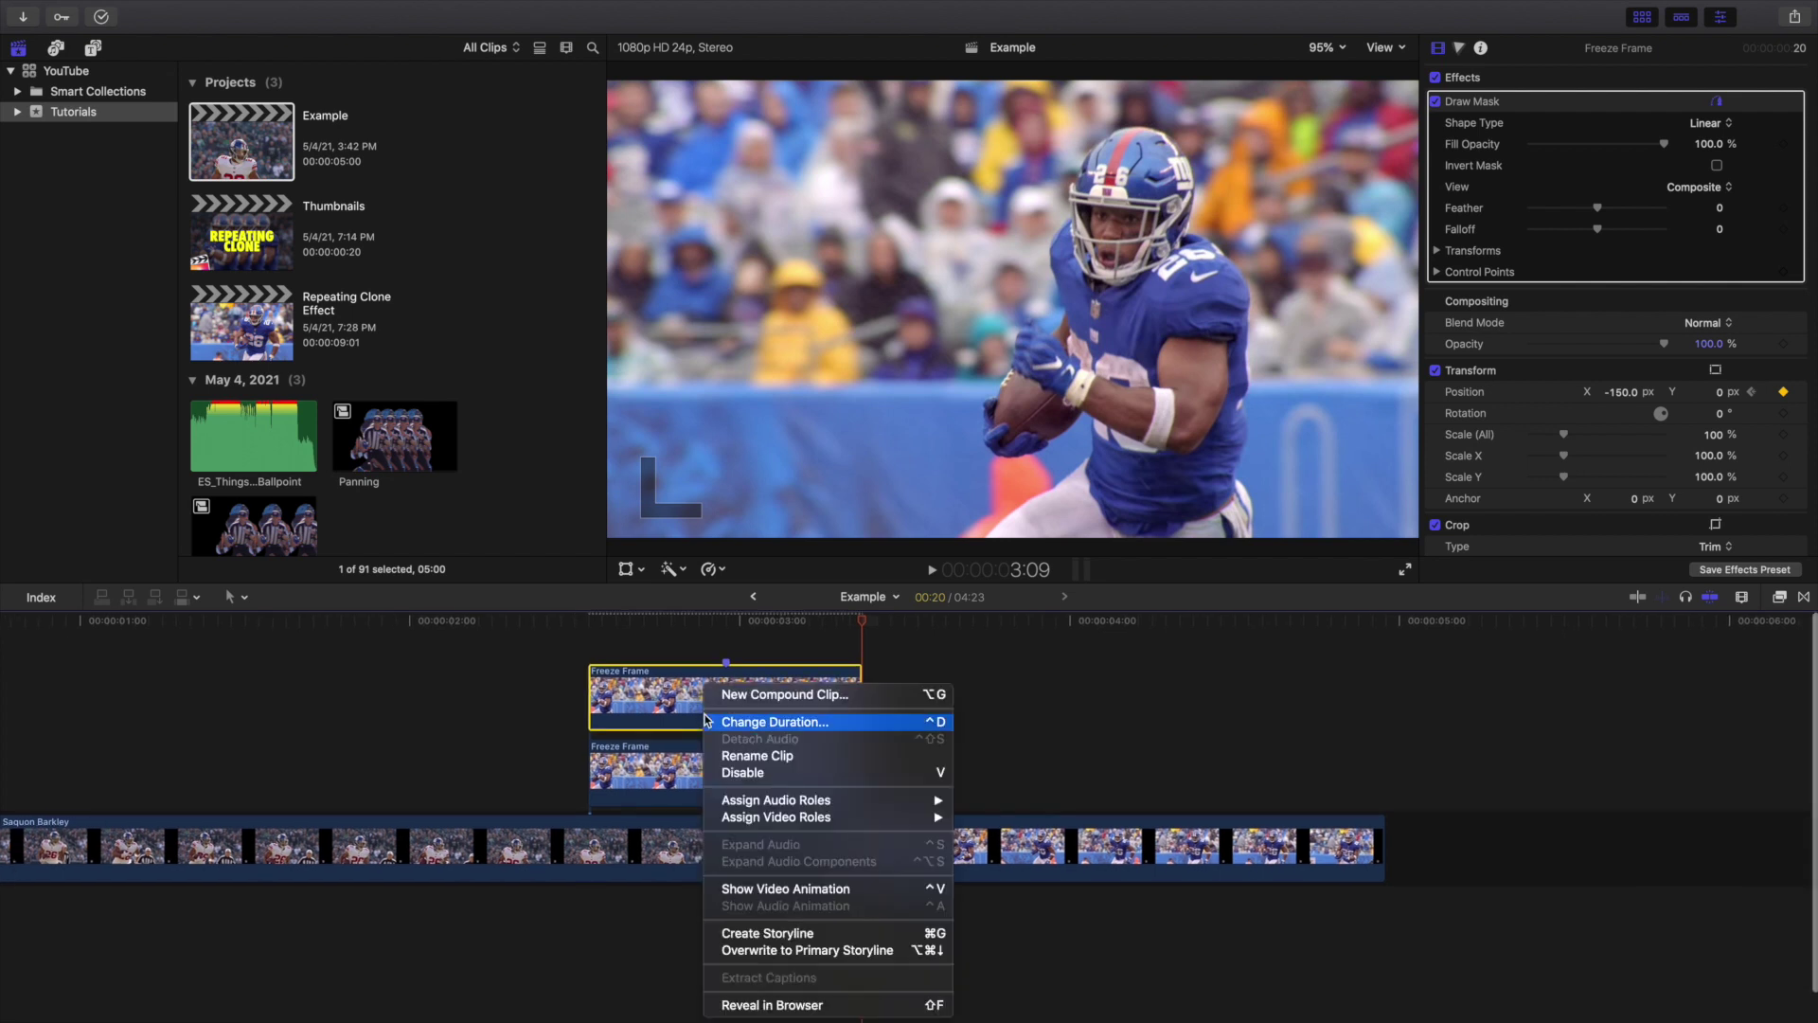
pyautogui.click(743, 888)
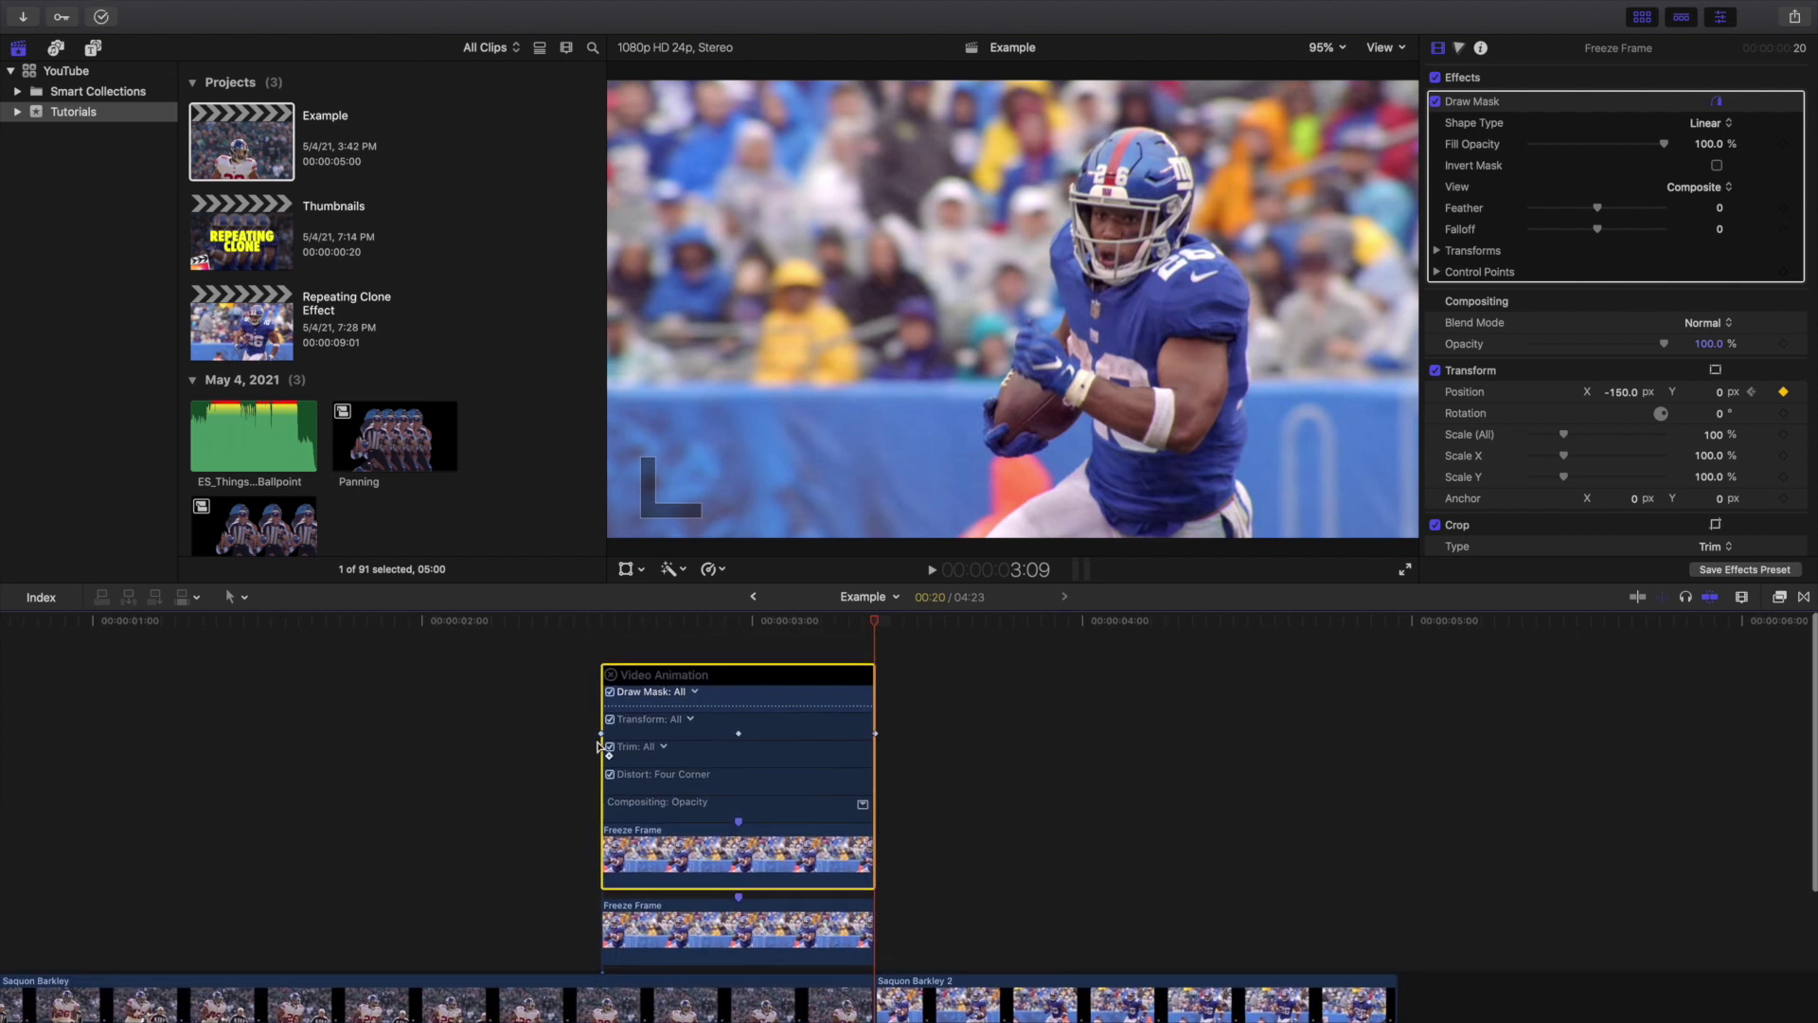
pyautogui.rightClick(737, 835)
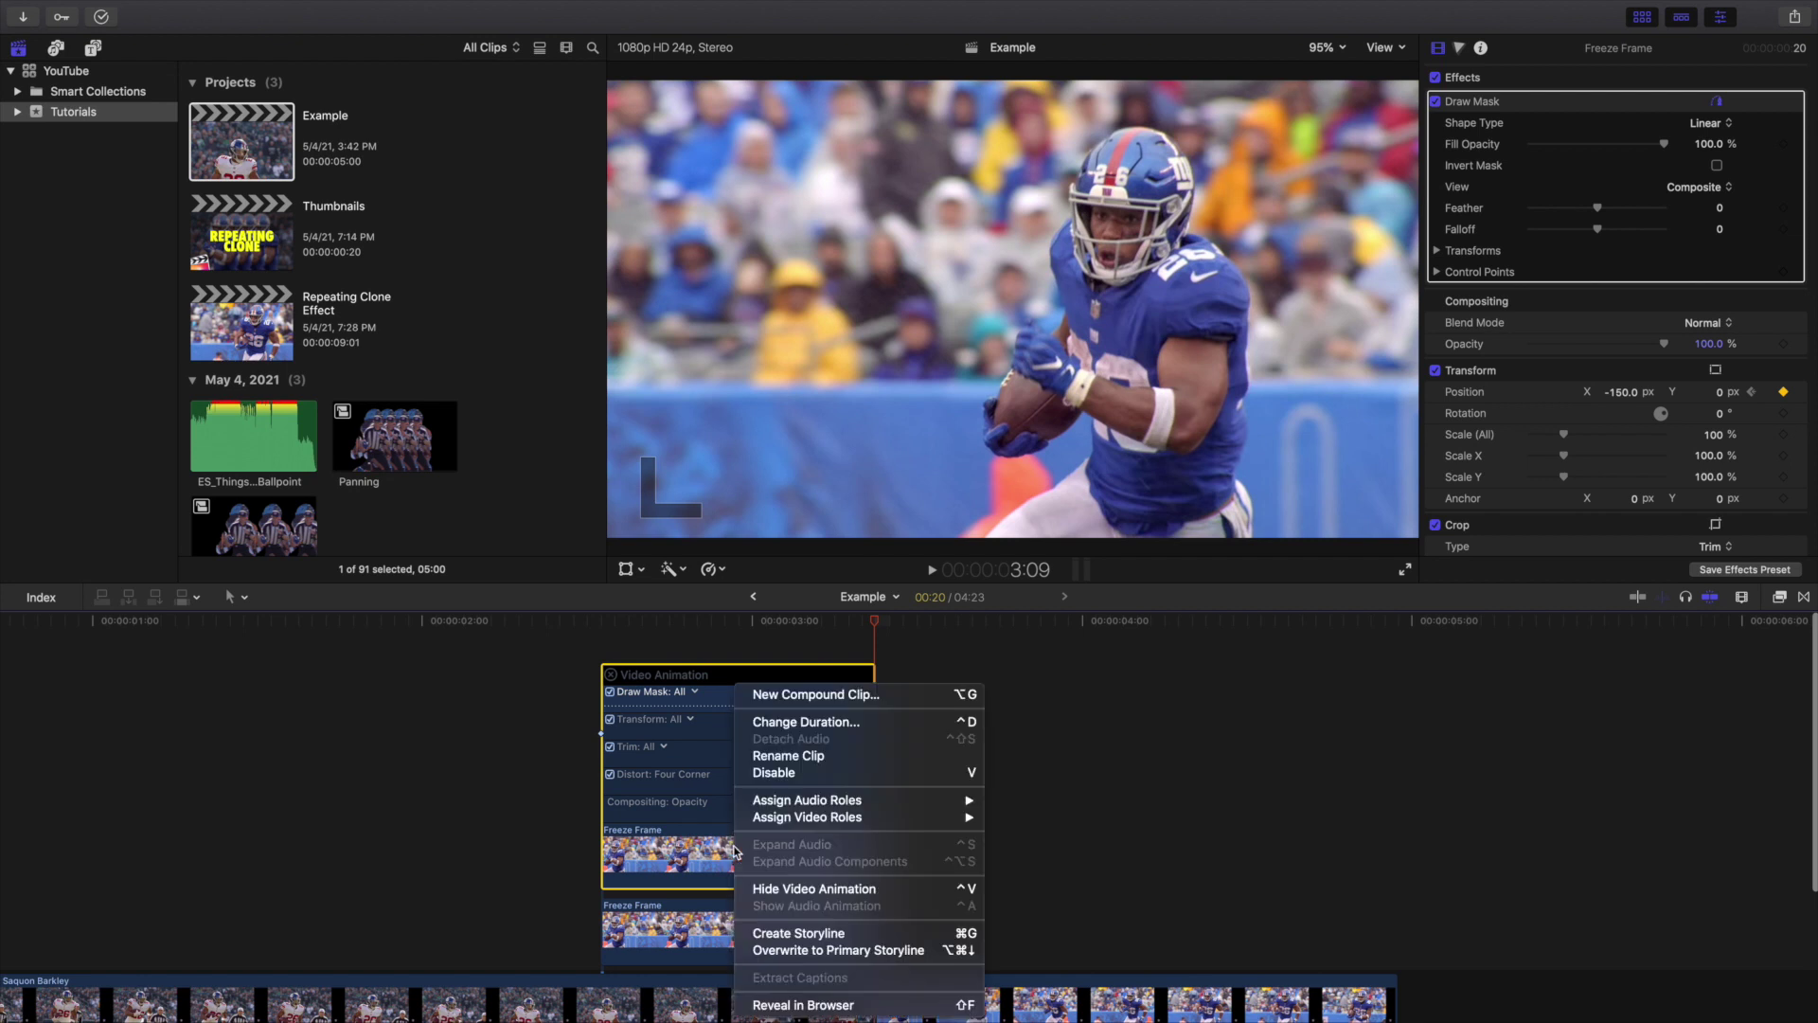
pyautogui.click(759, 890)
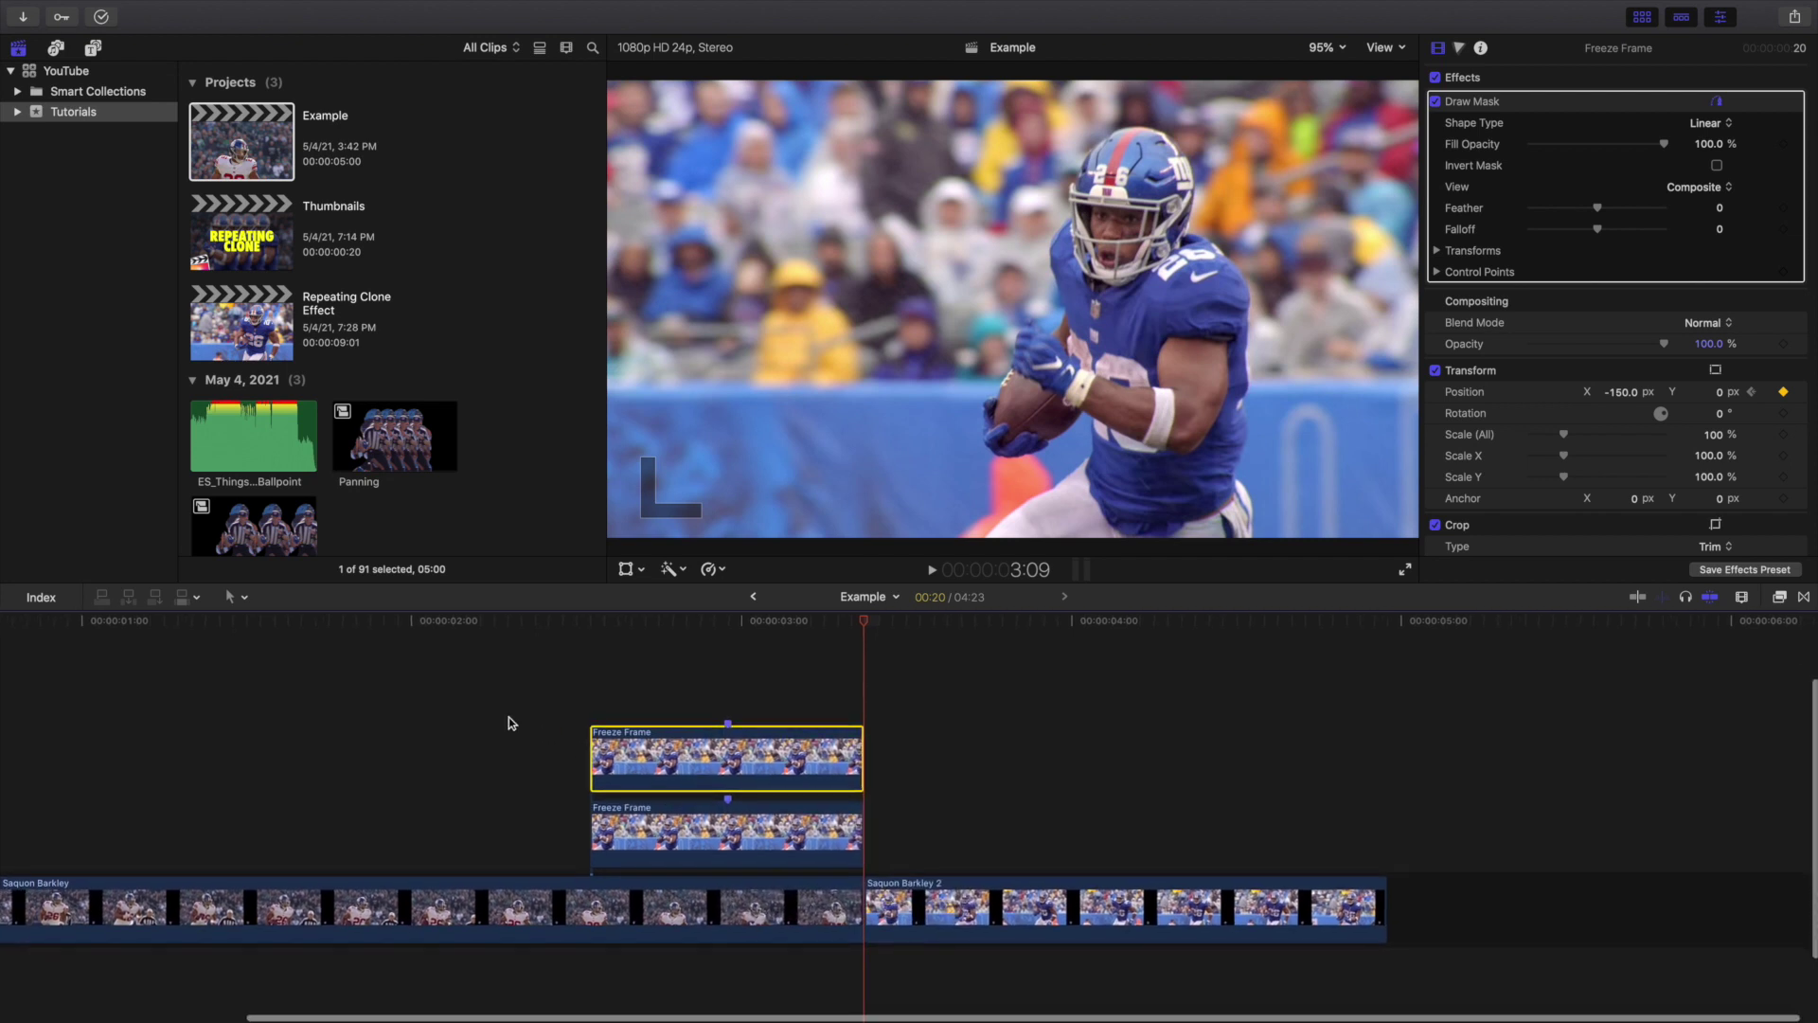
# Play and step frame by frame through the Freeze Frame clips to review the clone's separation and hold
pyautogui.click(493, 717)
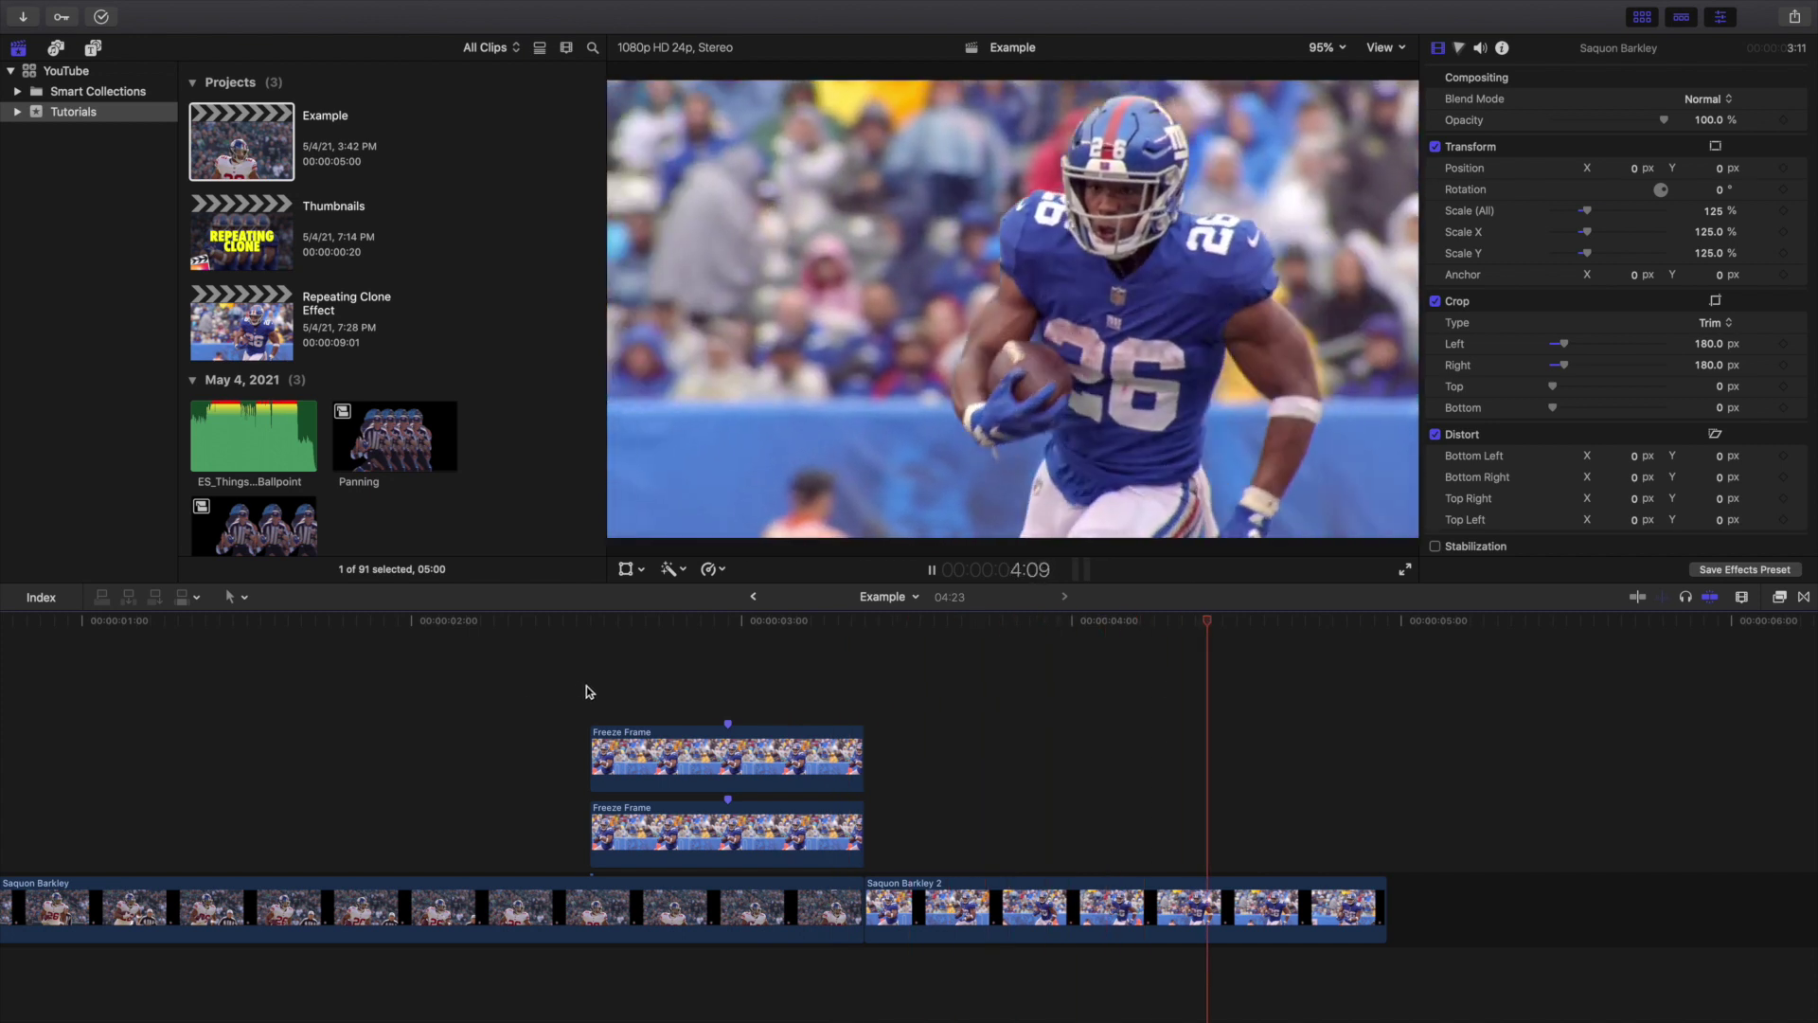
pyautogui.click(587, 685)
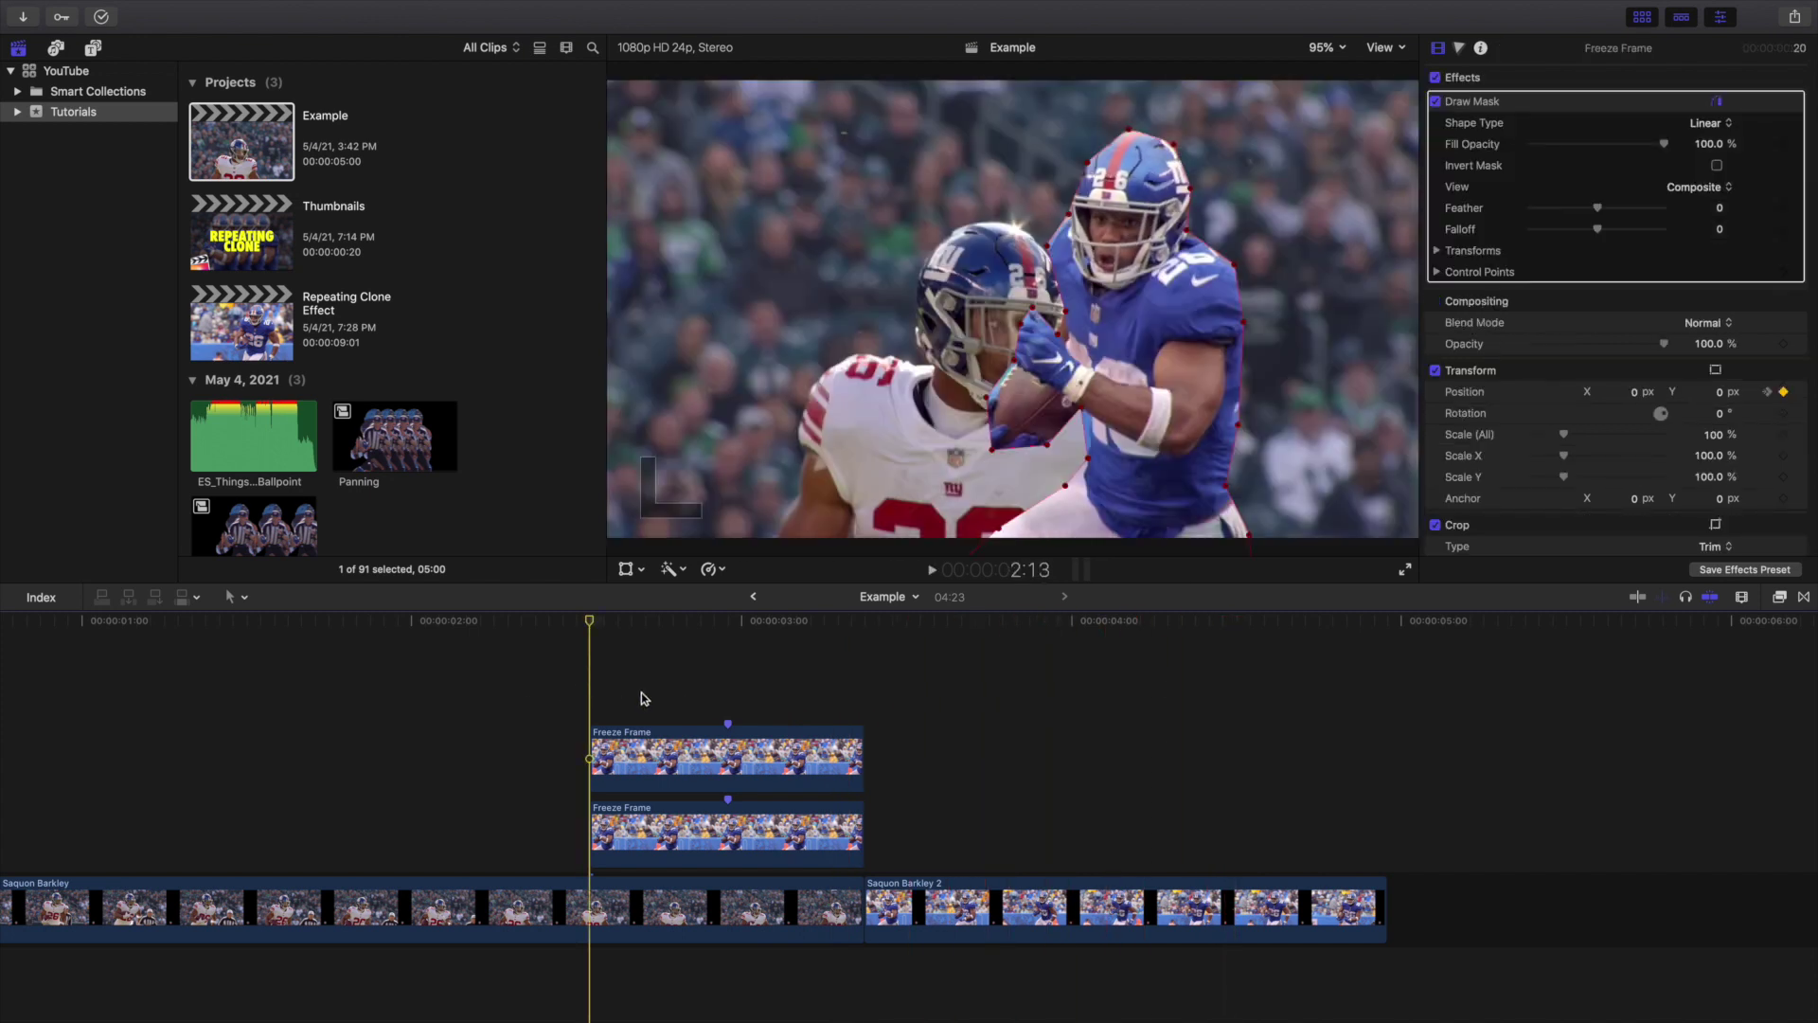
pyautogui.press('space')
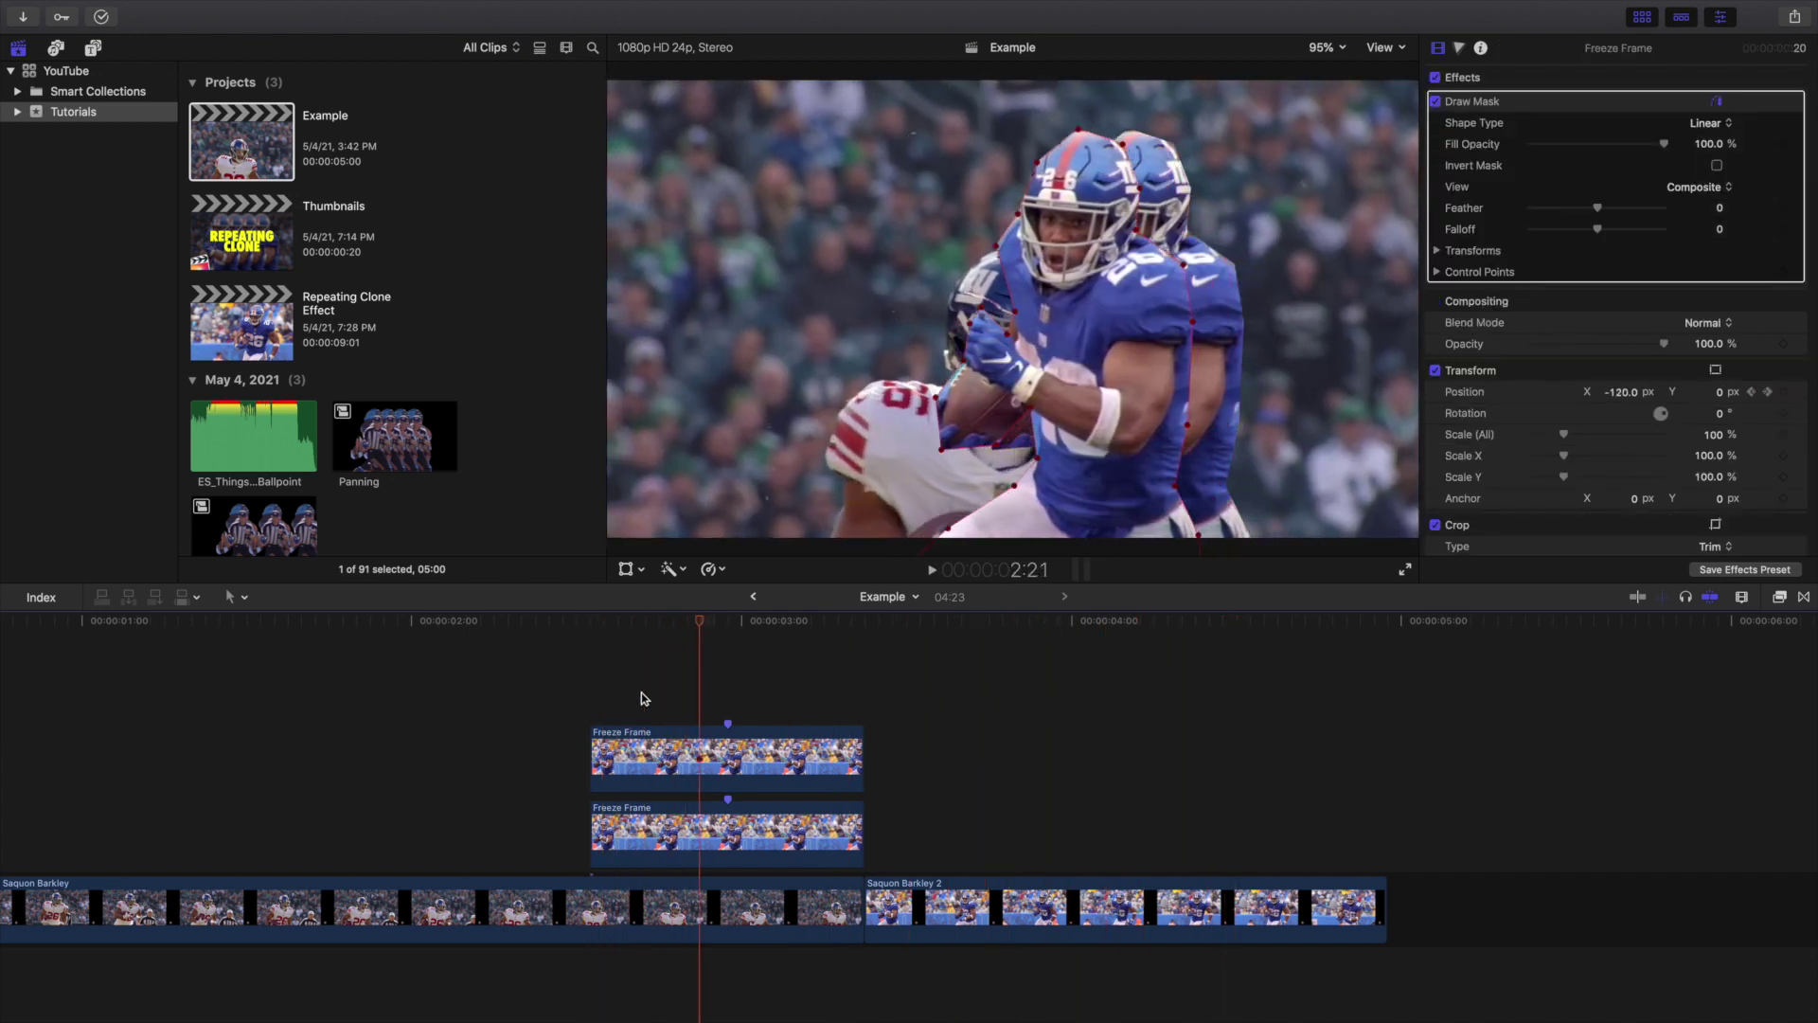
pyautogui.press('Right')
pyautogui.press('Right')
pyautogui.press('Right')
pyautogui.press('Right')
pyautogui.press('Right')
pyautogui.press('Right')
pyautogui.press('Right')
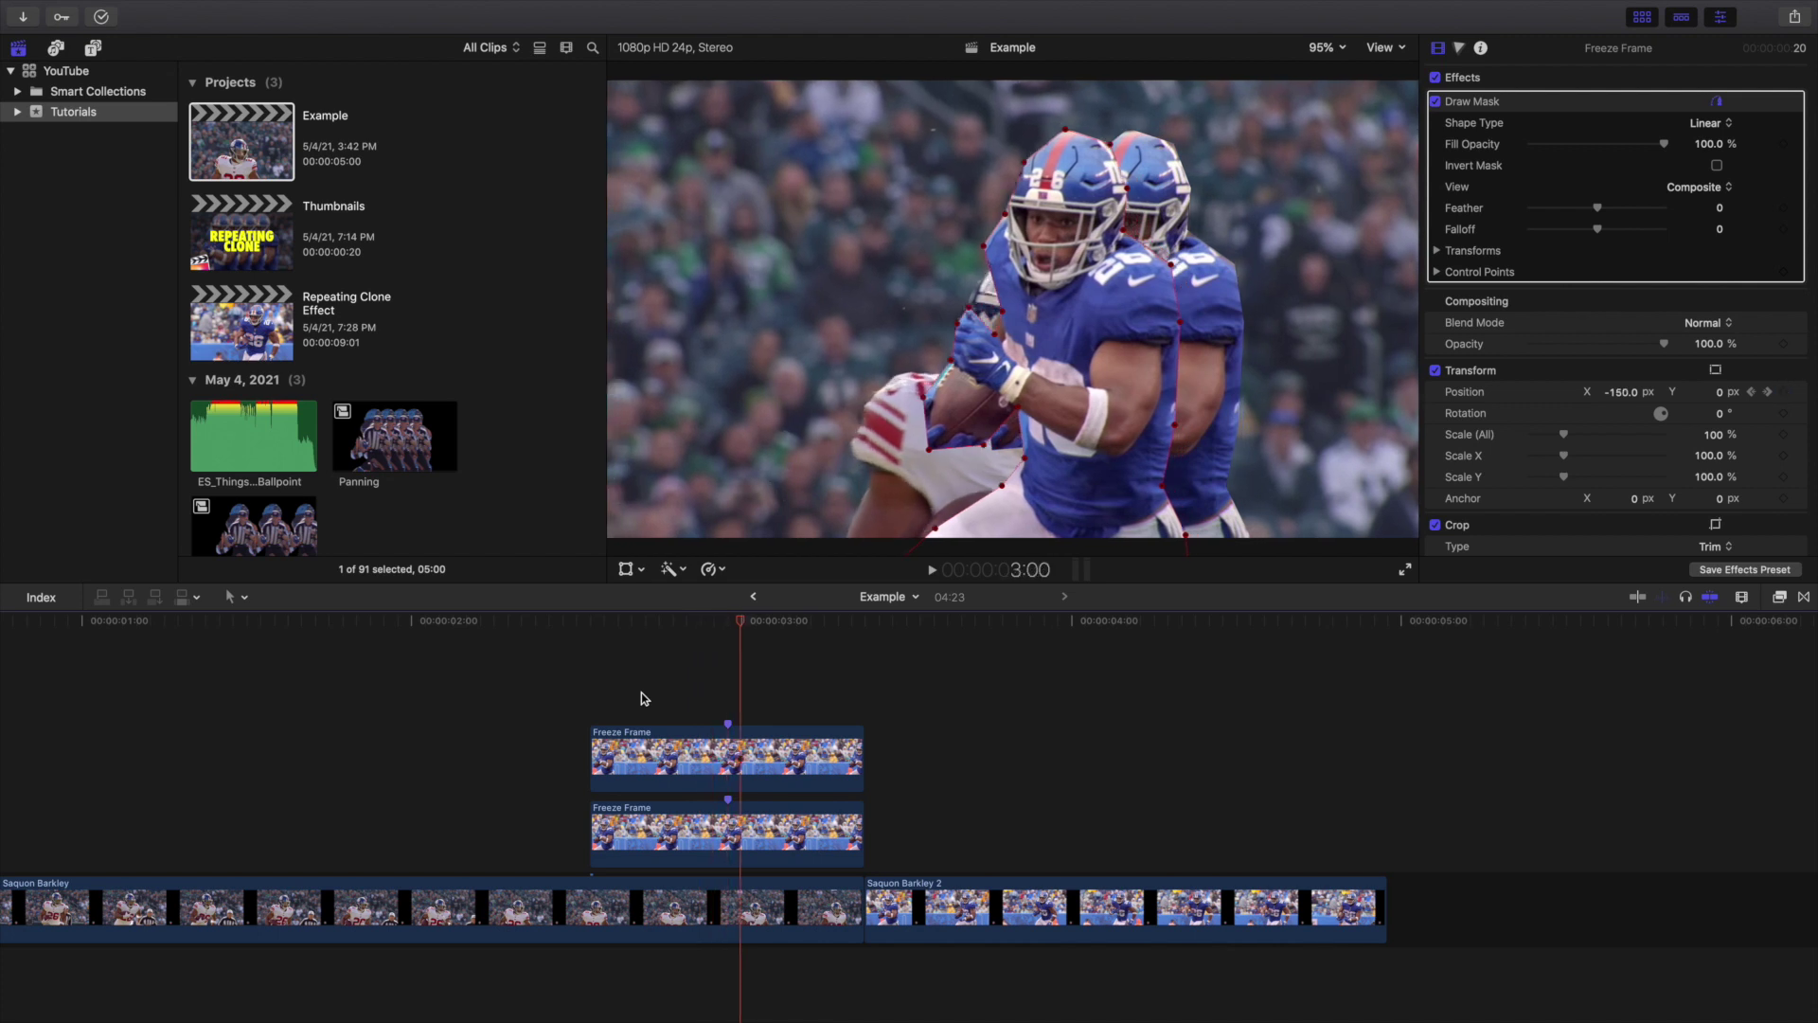
# Set the upper Freeze Frame clip's Position X to 0 px at its final keyframe, 00:00:03:09
pyautogui.click(837, 706)
pyautogui.click(822, 742)
pyautogui.scroll(3, 1543, 365)
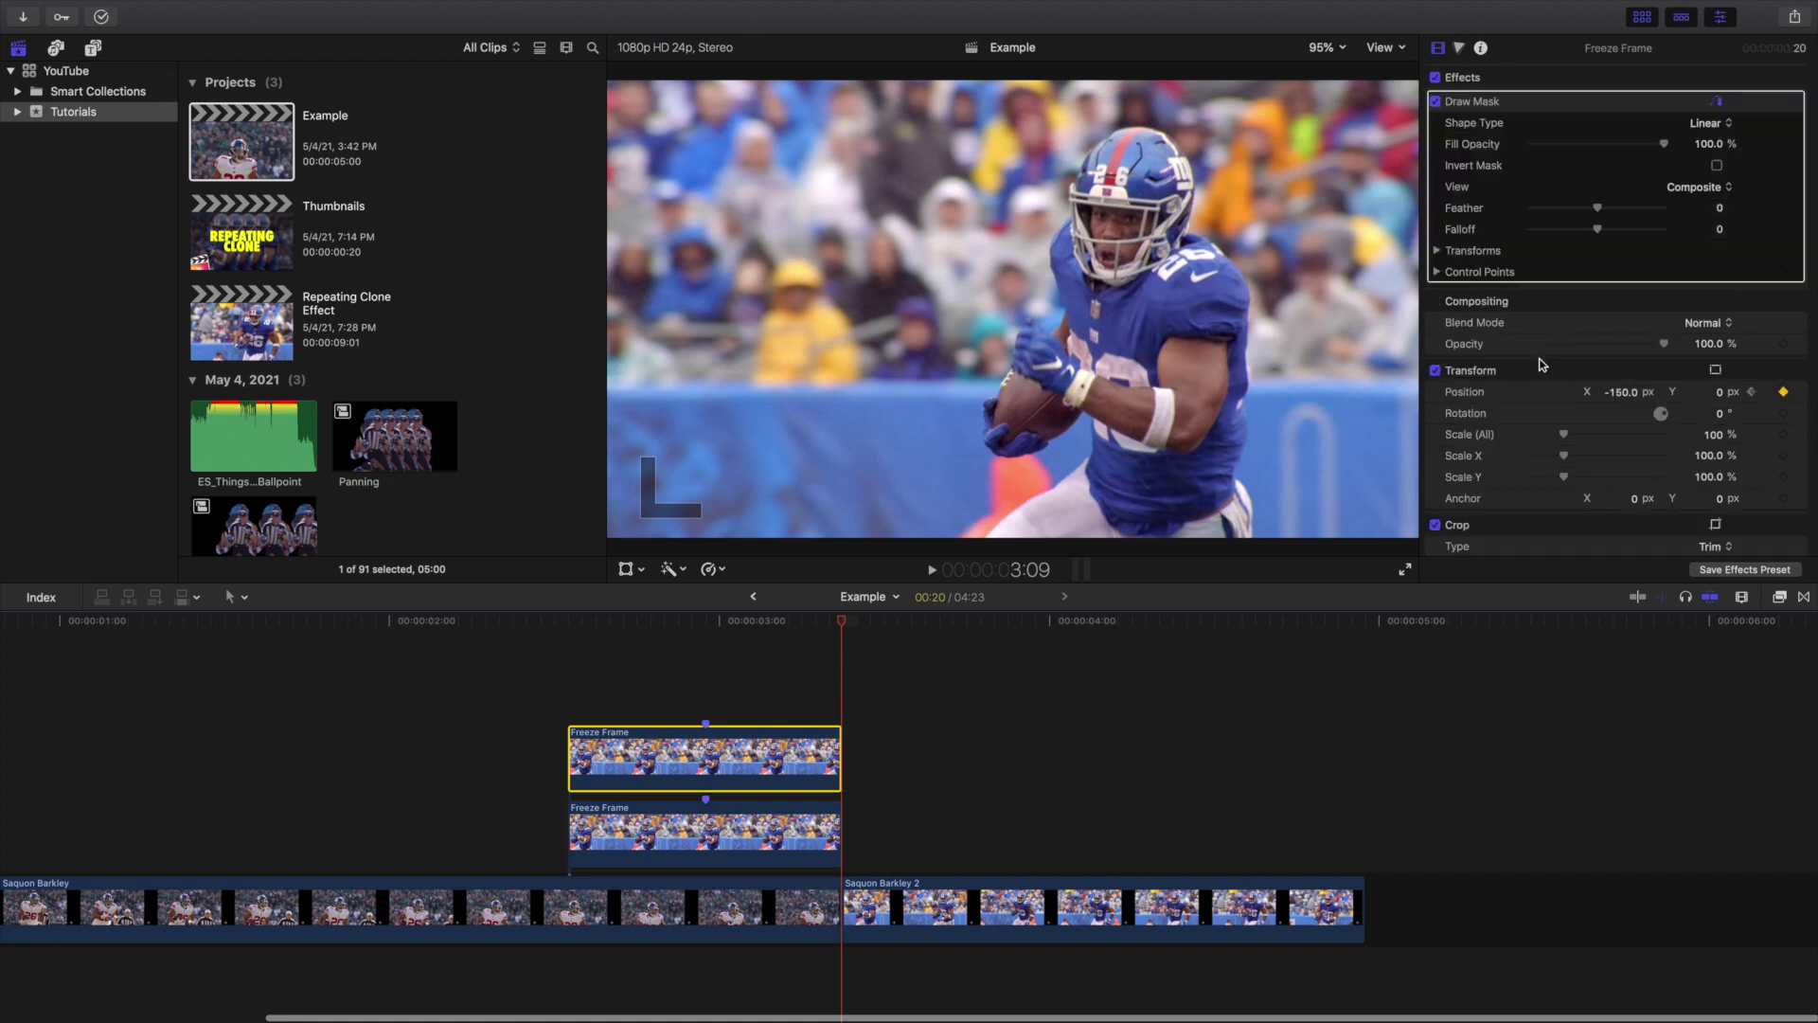
pyautogui.click(1621, 391)
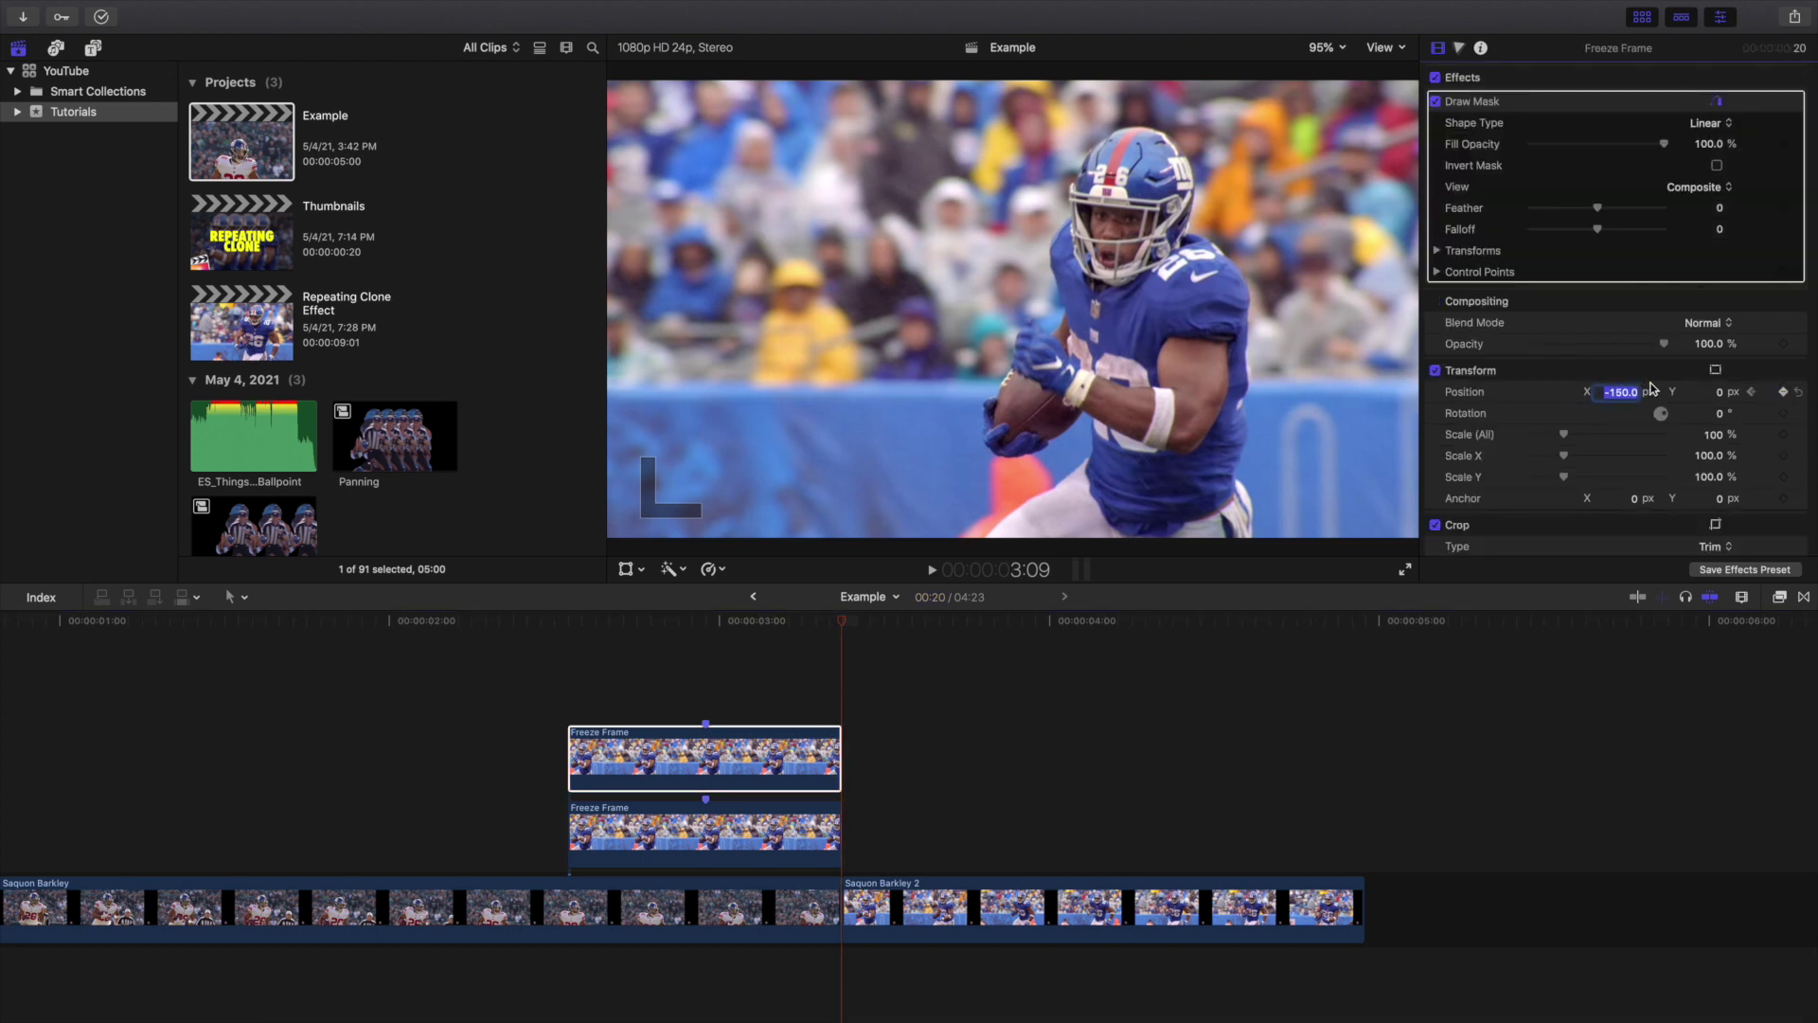
pyautogui.write('0')
pyautogui.press('Return')
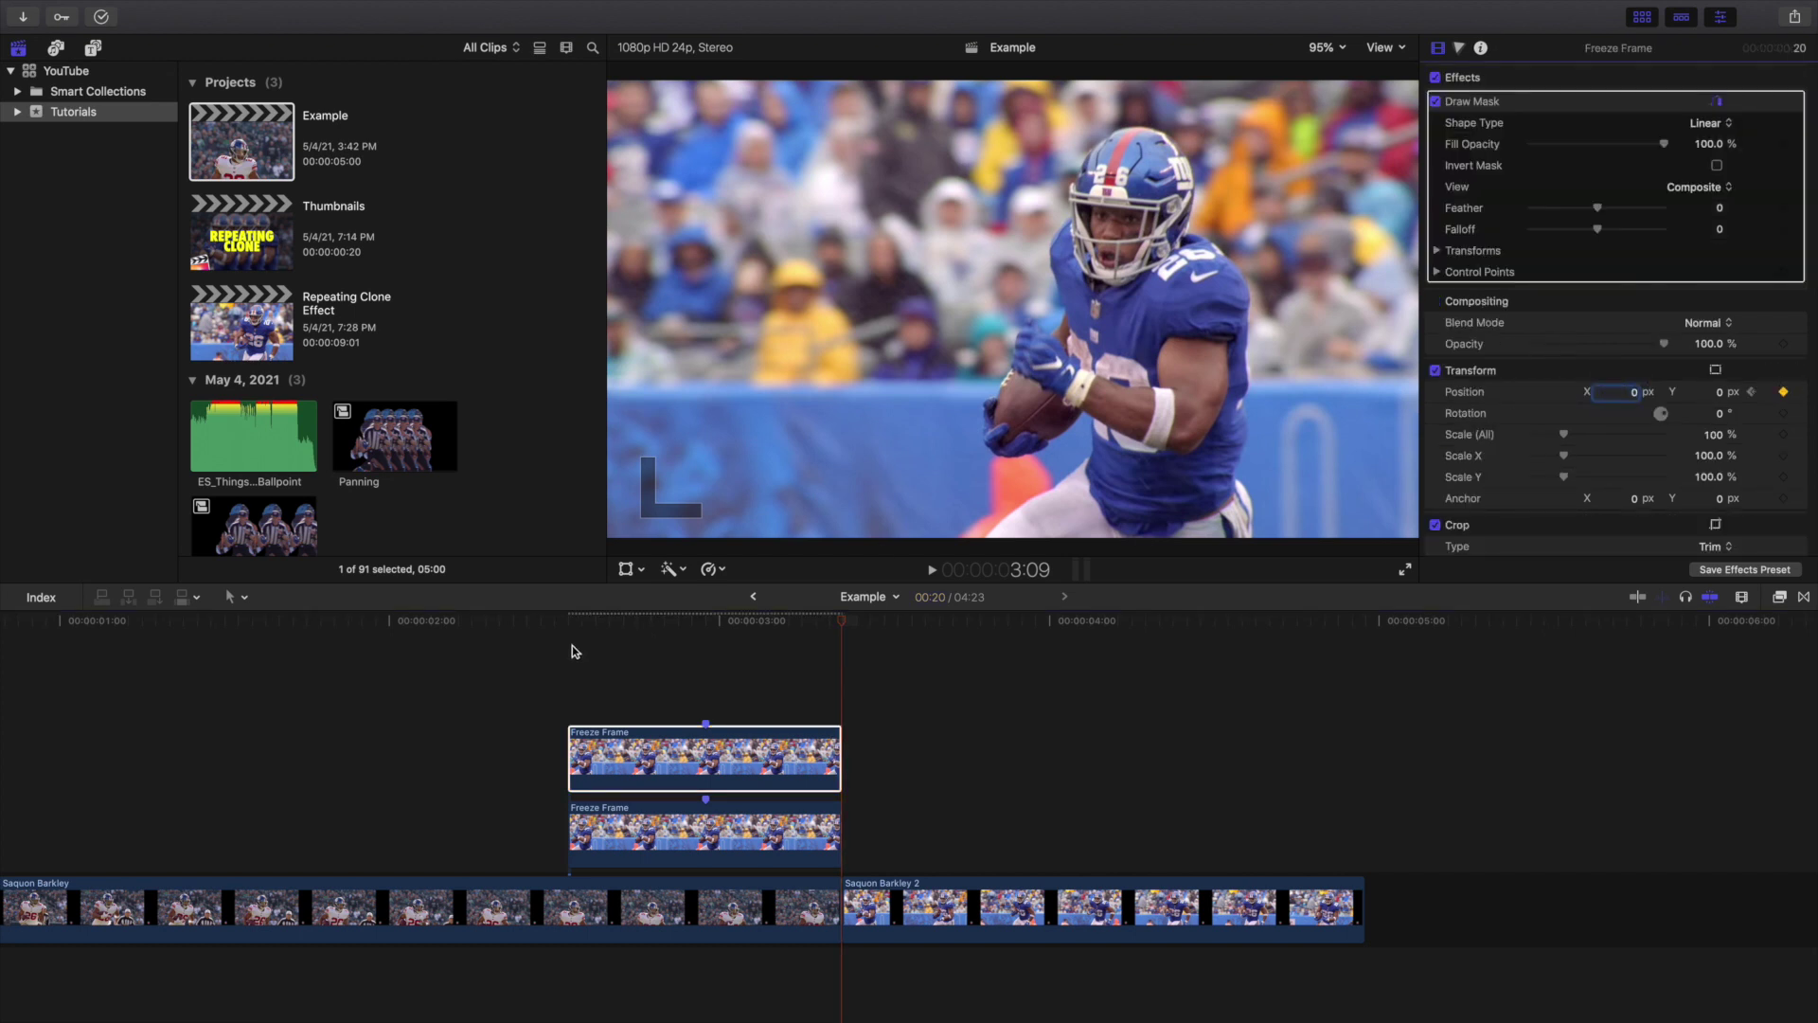
# Step frame by frame through the upper Freeze Frame clip from 00:00:02:13 to 00:00:03:09 to review its Position animation
pyautogui.click(569, 670)
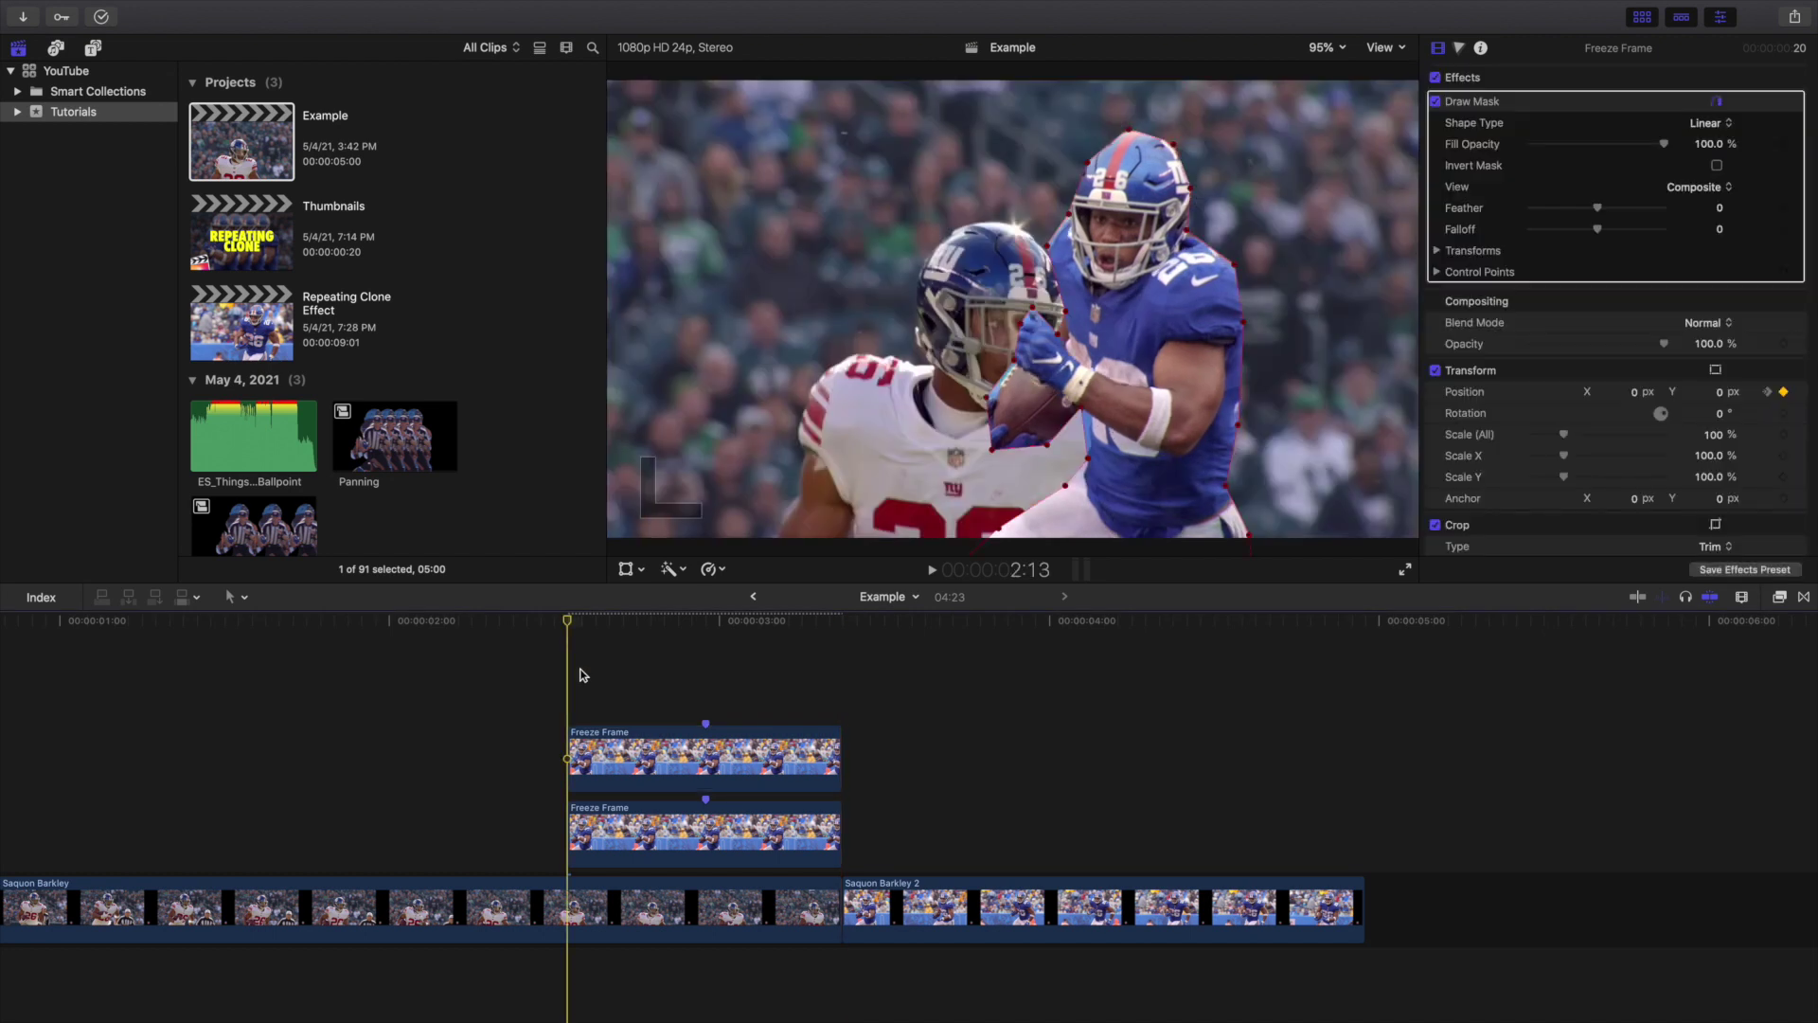
pyautogui.click(643, 761)
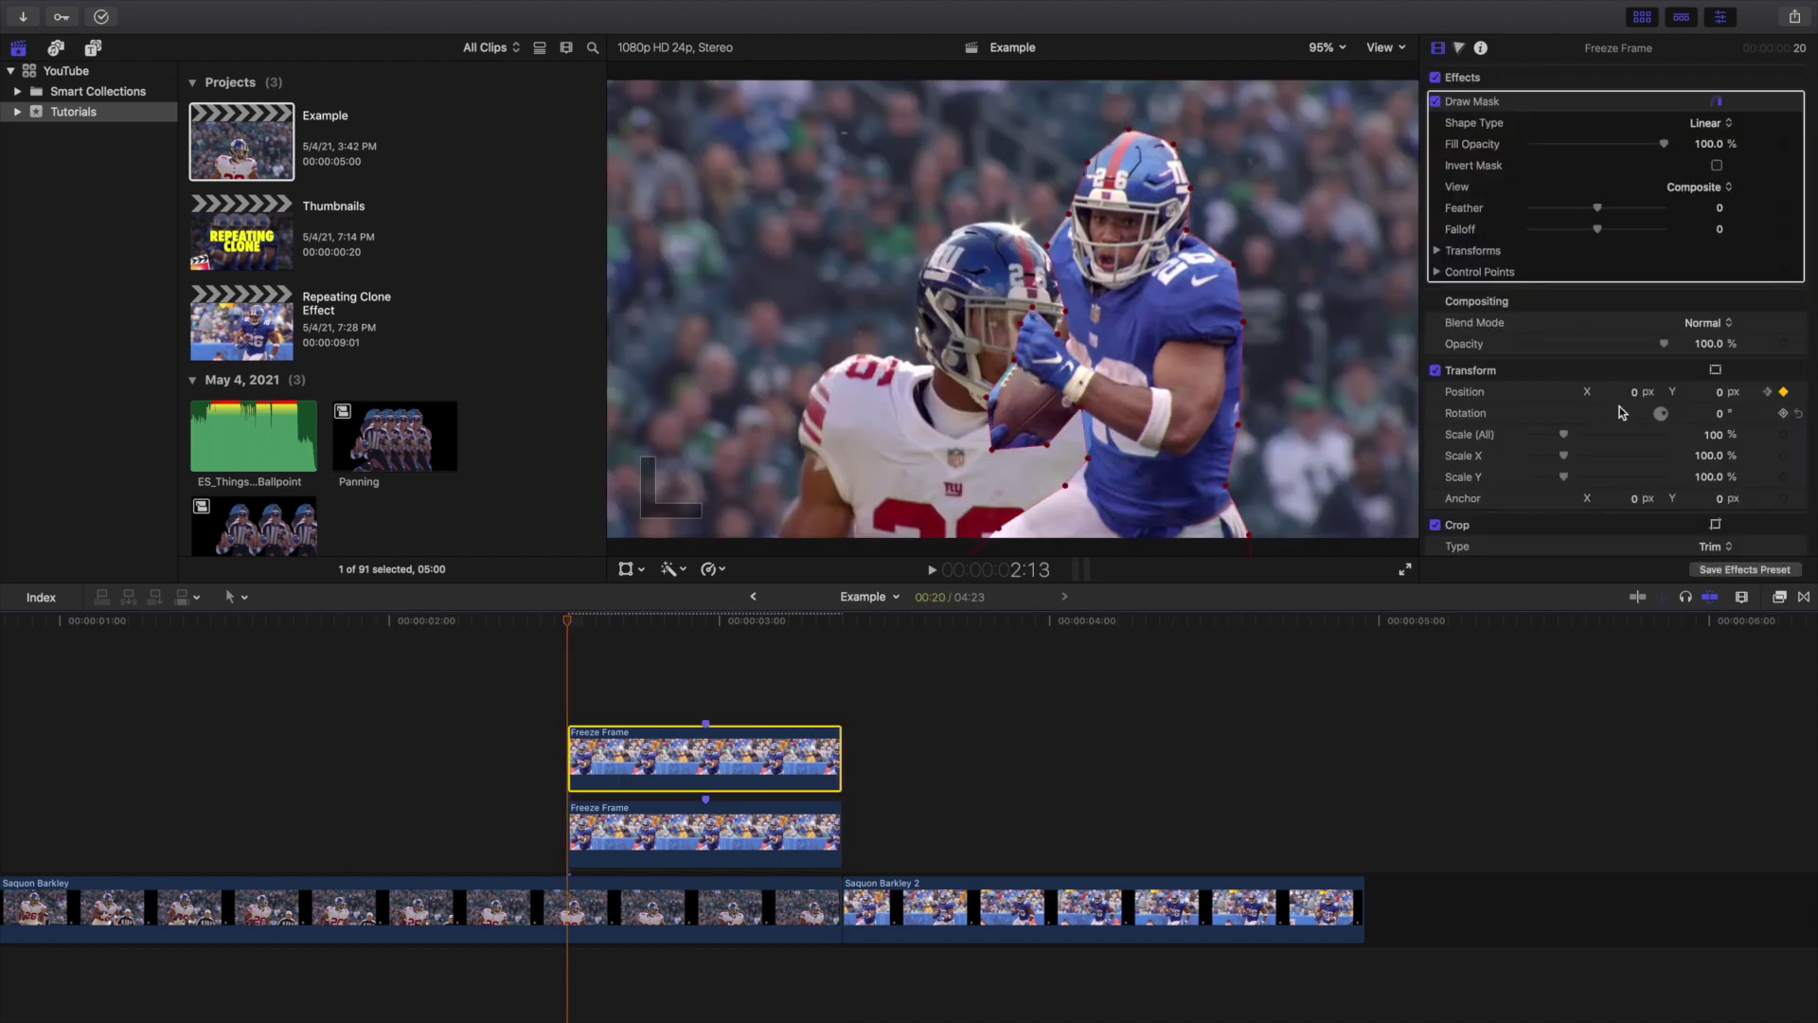
pyautogui.press('Right')
pyautogui.press('Right')
pyautogui.press('Right')
pyautogui.press('Right')
pyautogui.press('Right')
pyautogui.press('Right')
pyautogui.press('Right')
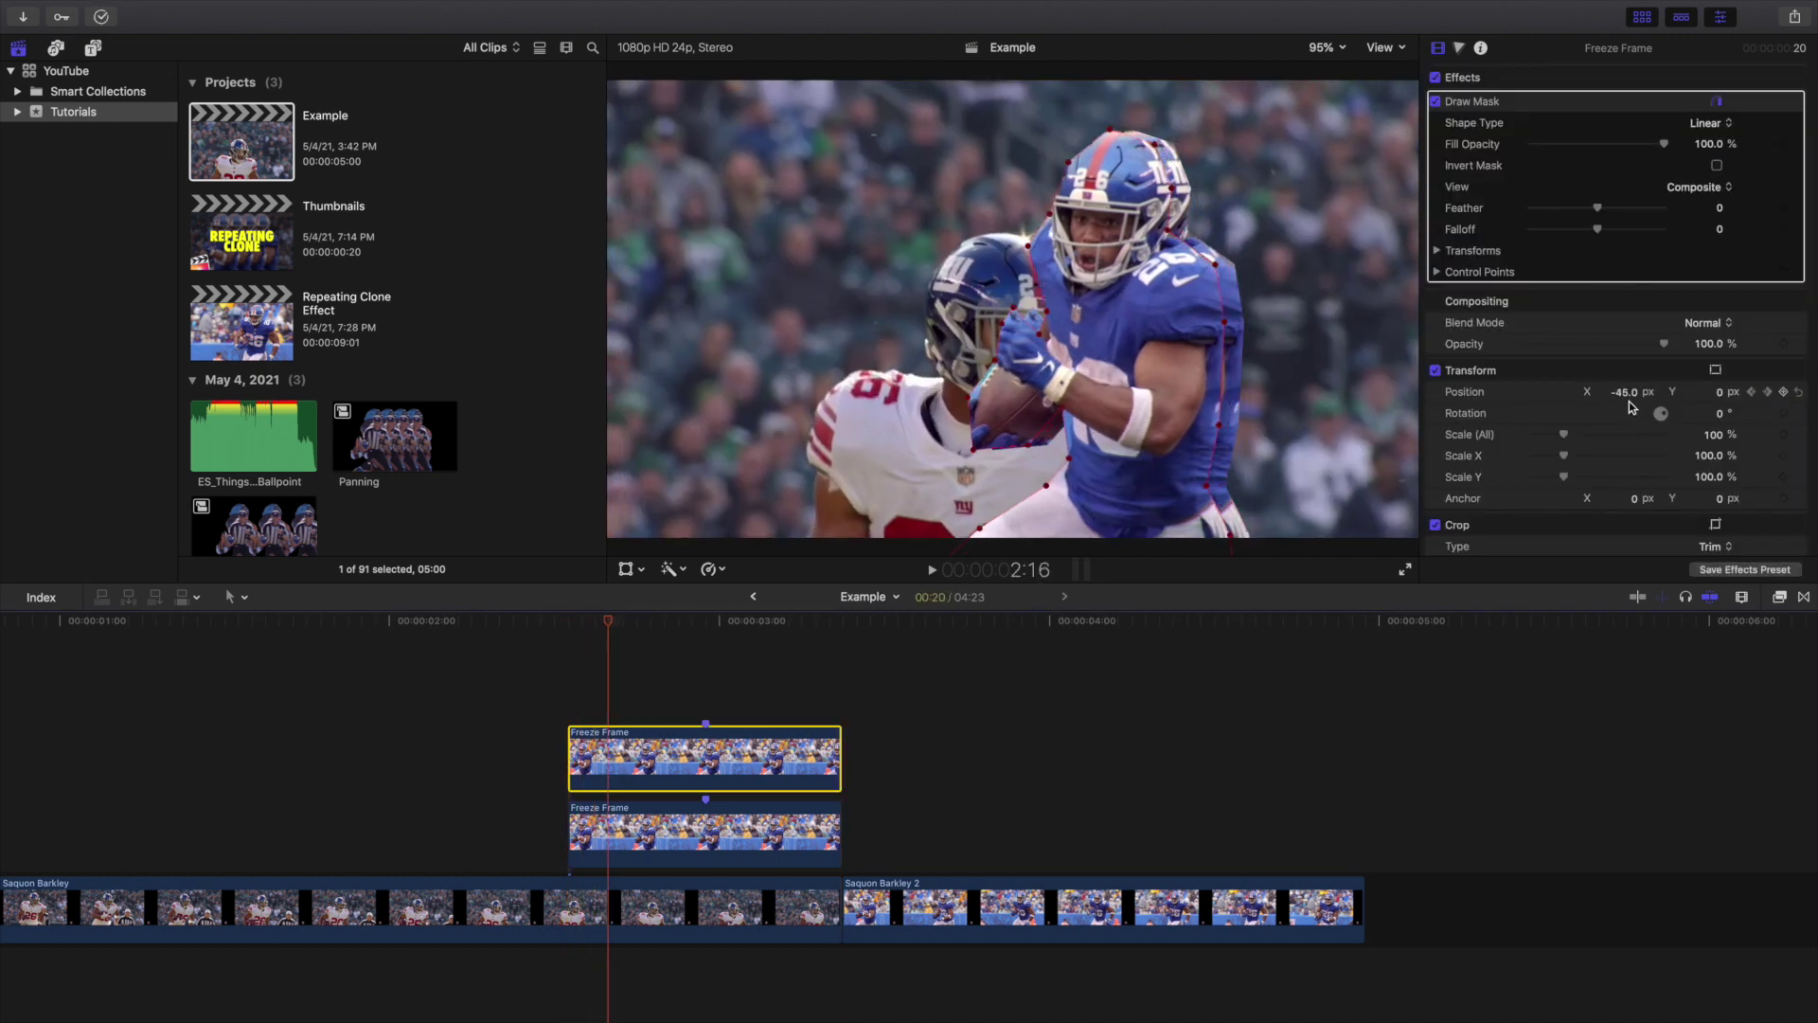
pyautogui.press('Right')
pyautogui.press('Right')
pyautogui.press('Right')
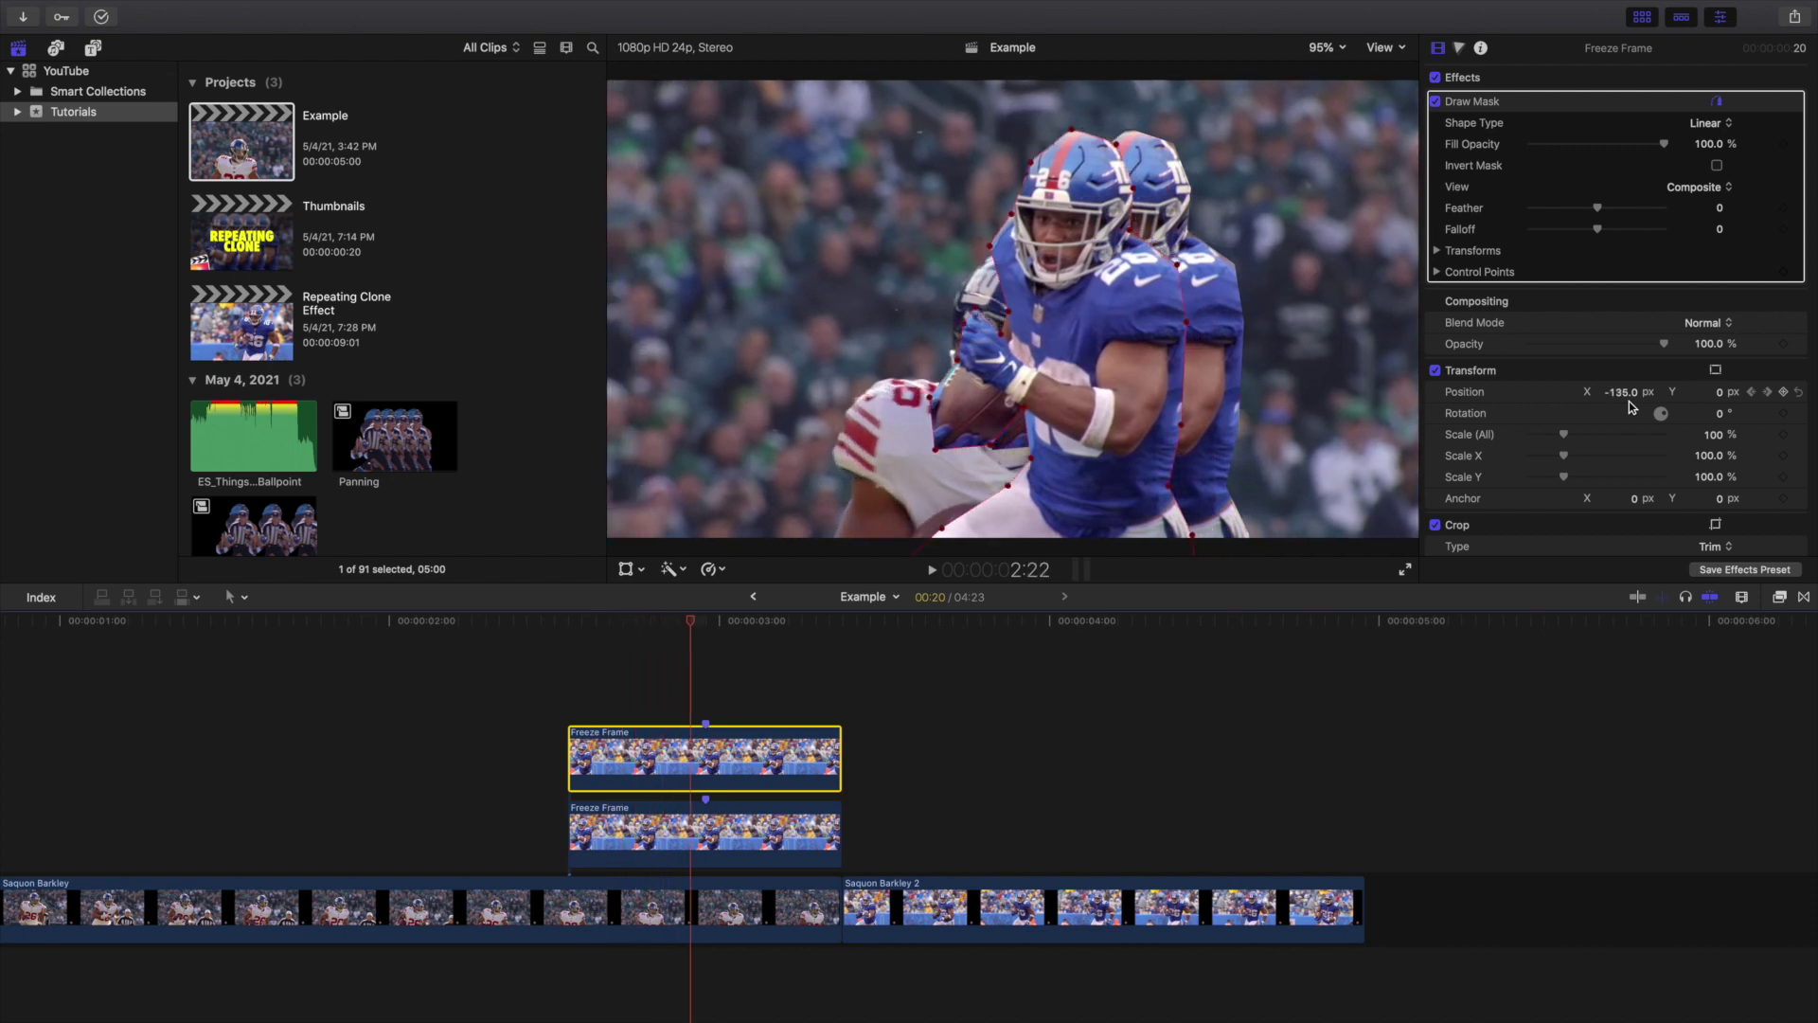
pyautogui.press('Right')
pyautogui.press('Right')
pyautogui.press('Right')
pyautogui.press('Right')
pyautogui.press('Right')
pyautogui.press('Right')
pyautogui.press('Right')
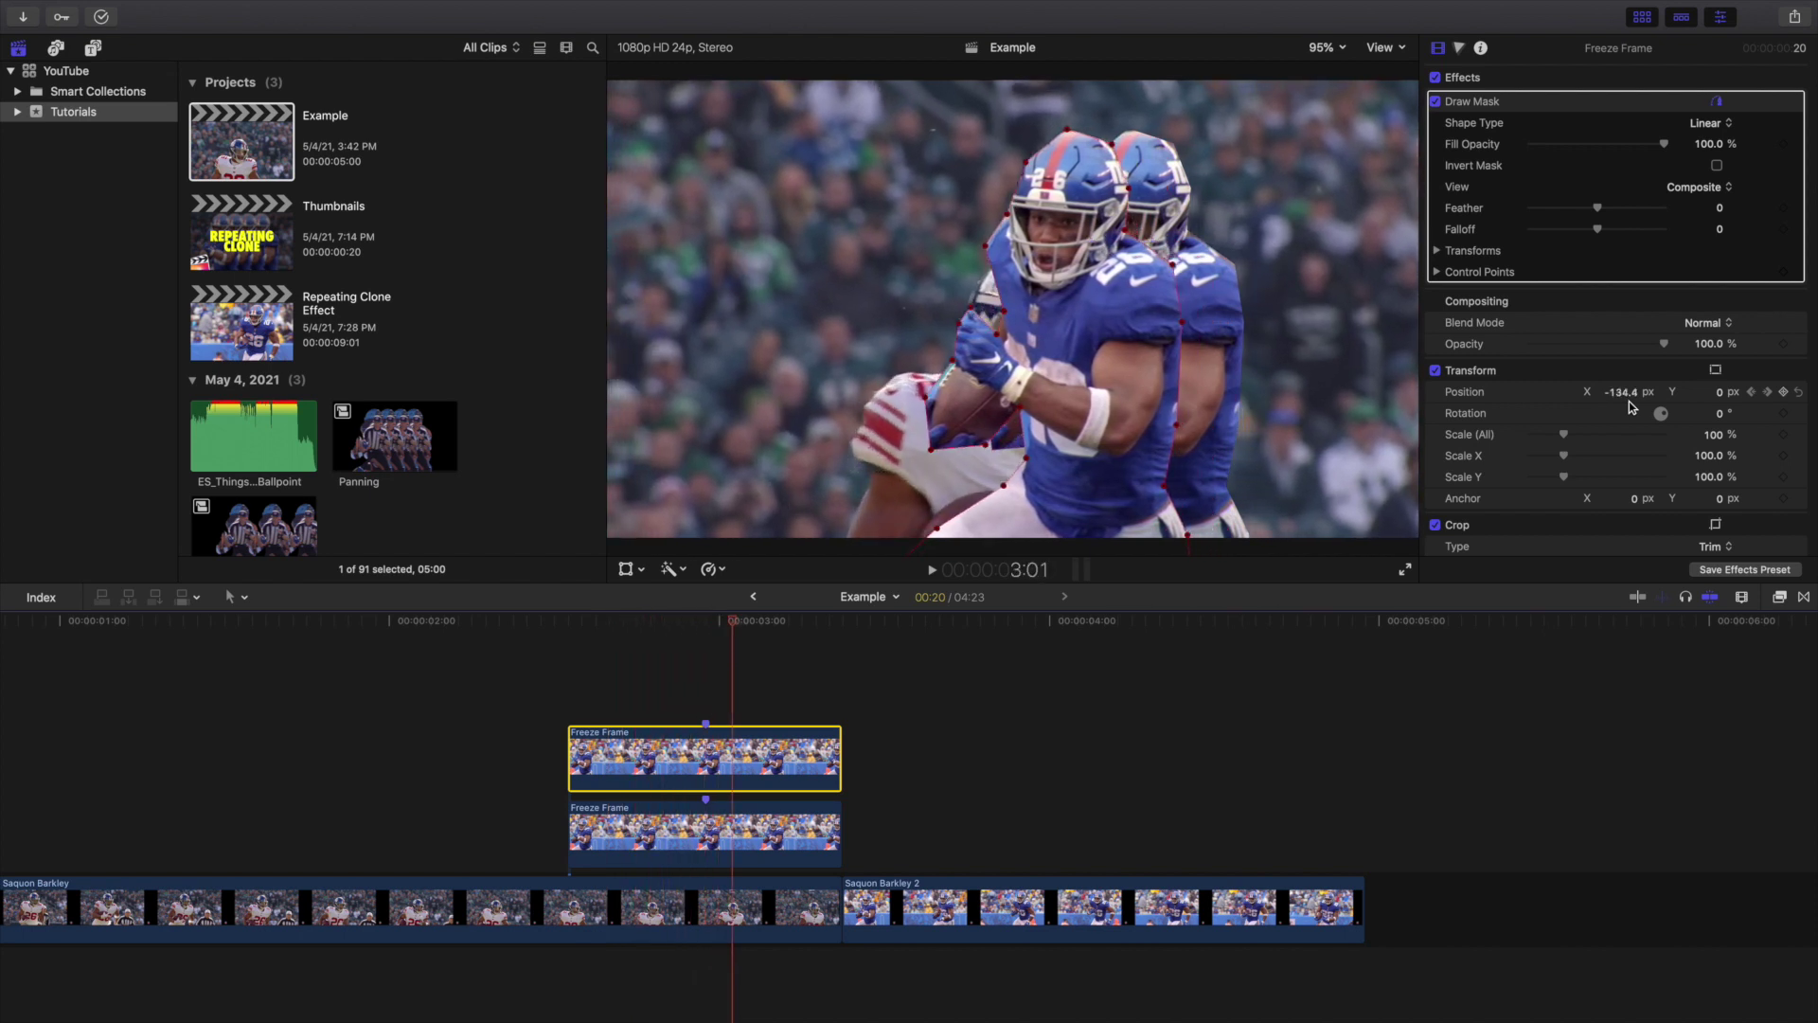
pyautogui.press('Right')
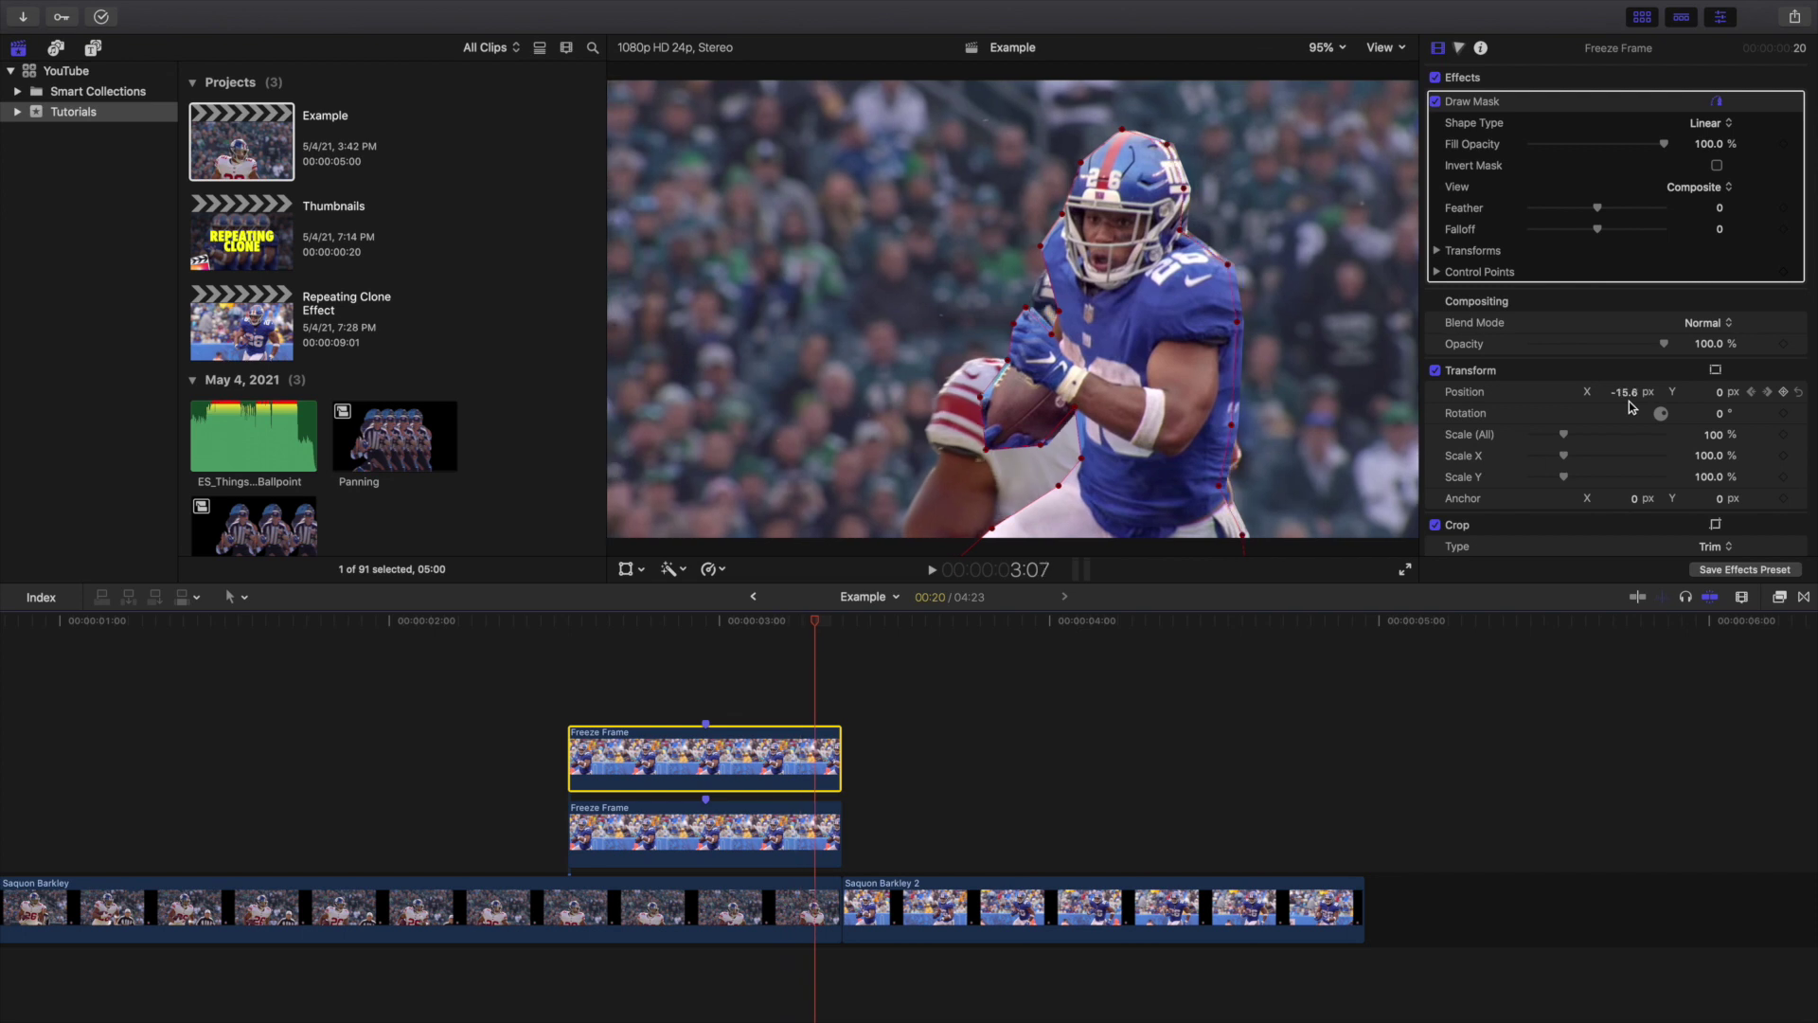
pyautogui.press('Right')
pyautogui.press('Right')
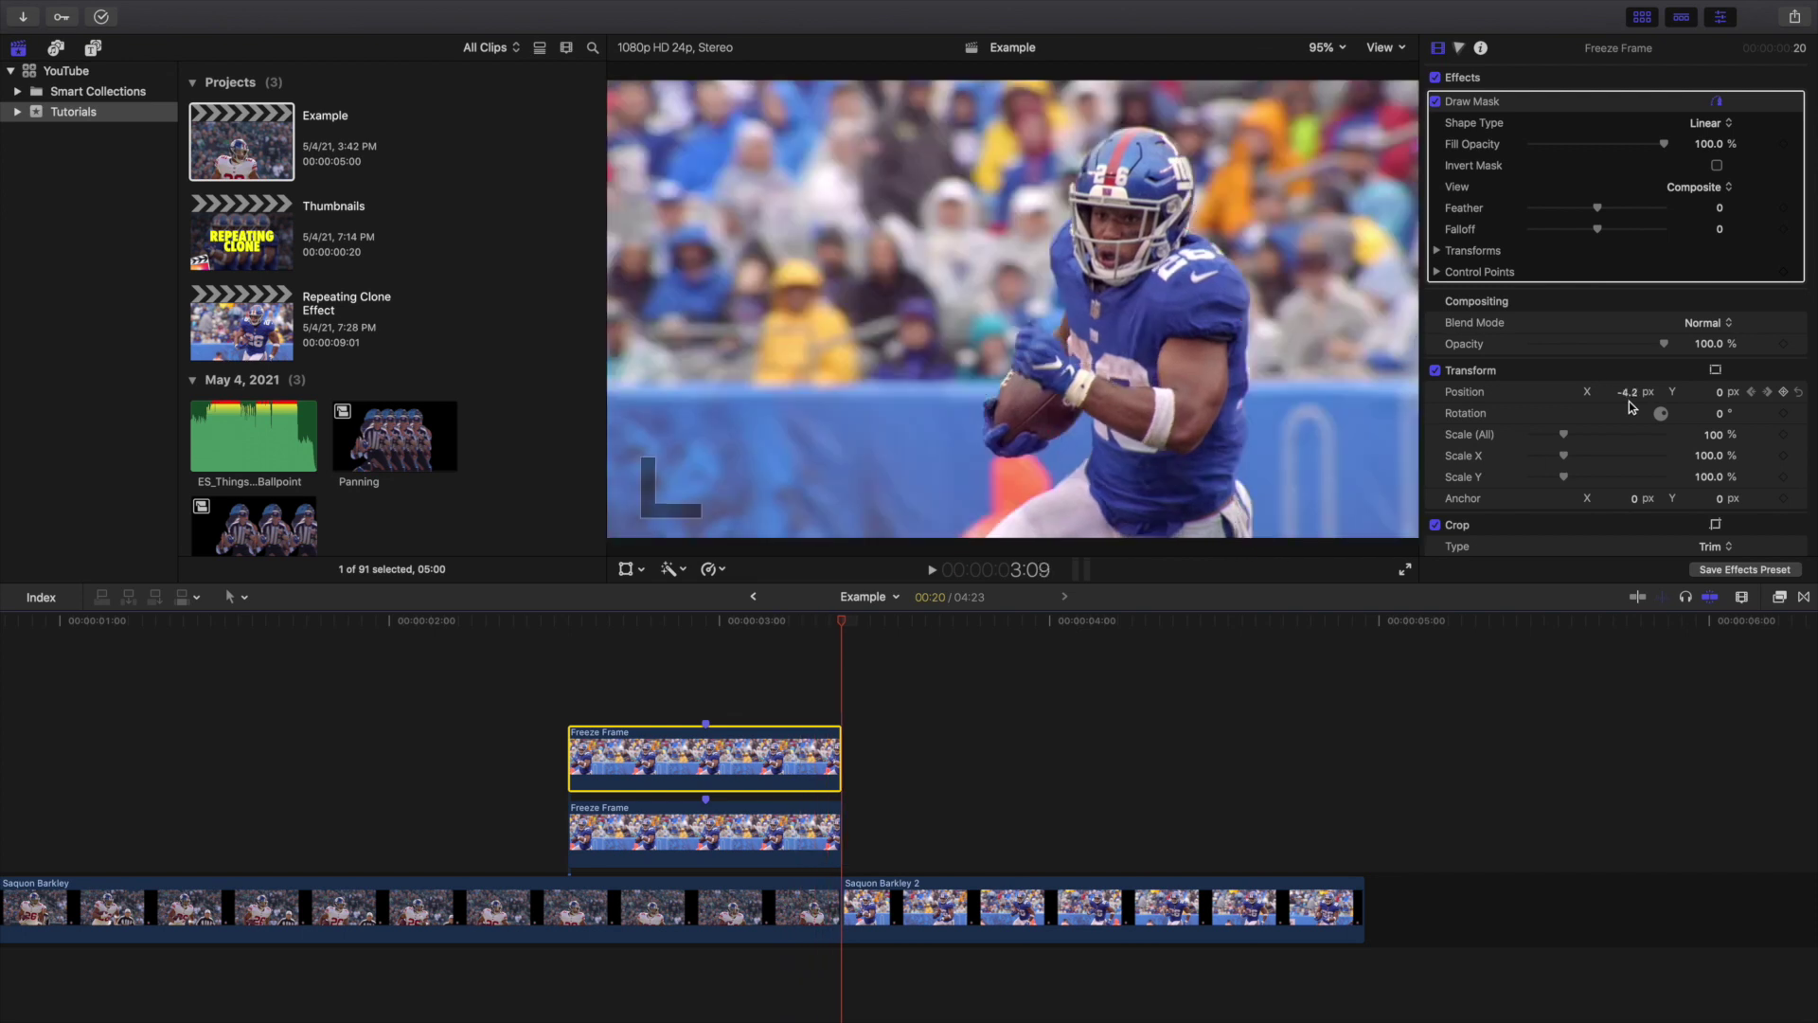
# Play the transition from just before the two Freeze Frame clips to review the clone sliding out and back
pyautogui.click(469, 665)
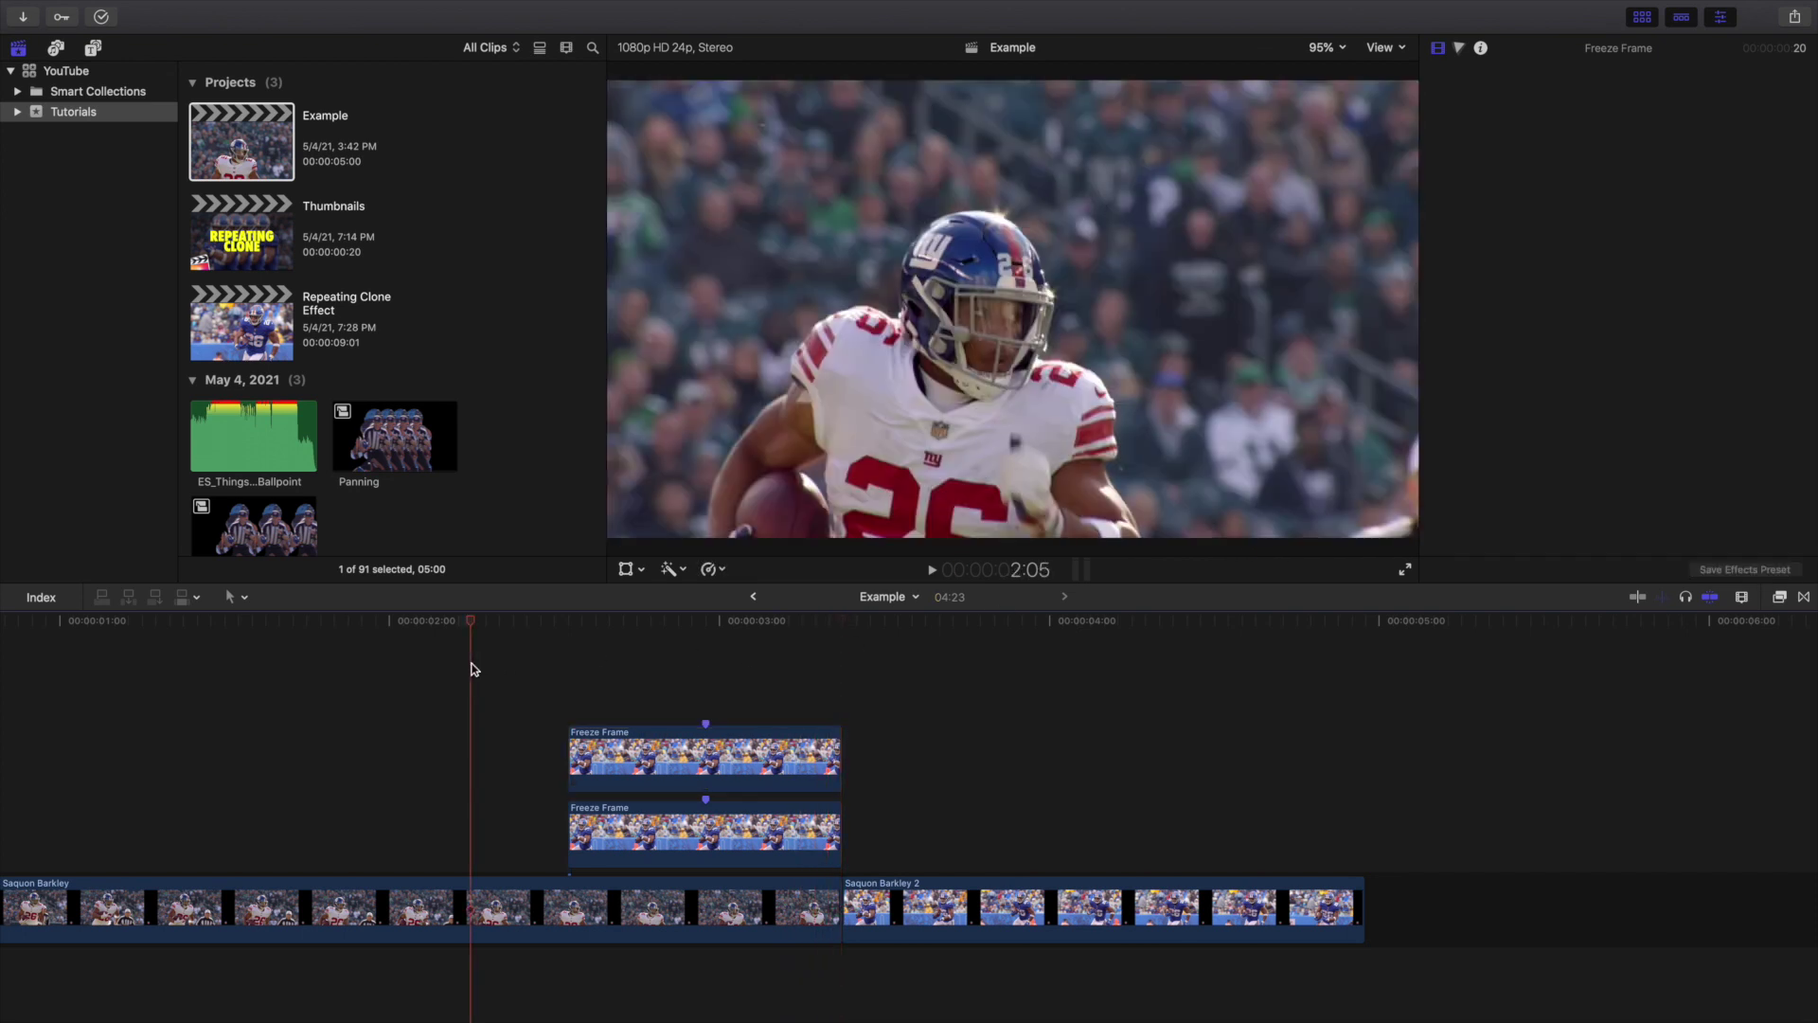
pyautogui.press('space')
pyautogui.click(472, 664)
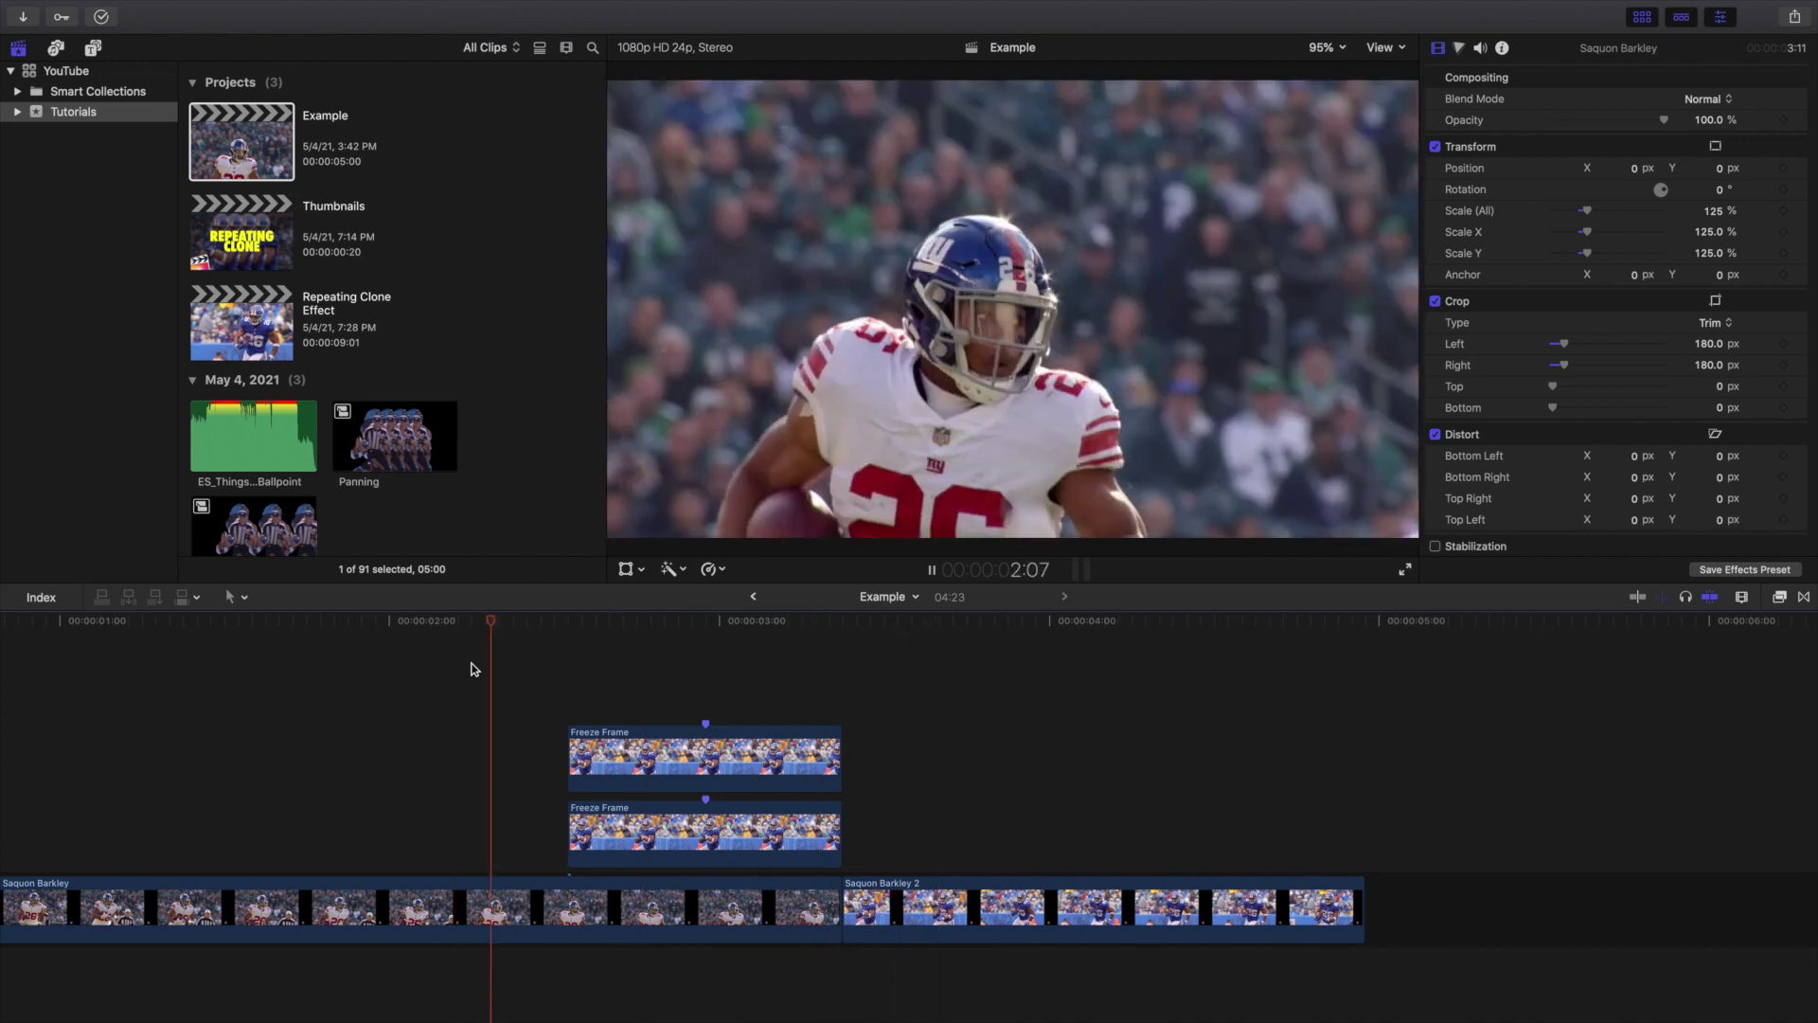
pyautogui.click(472, 670)
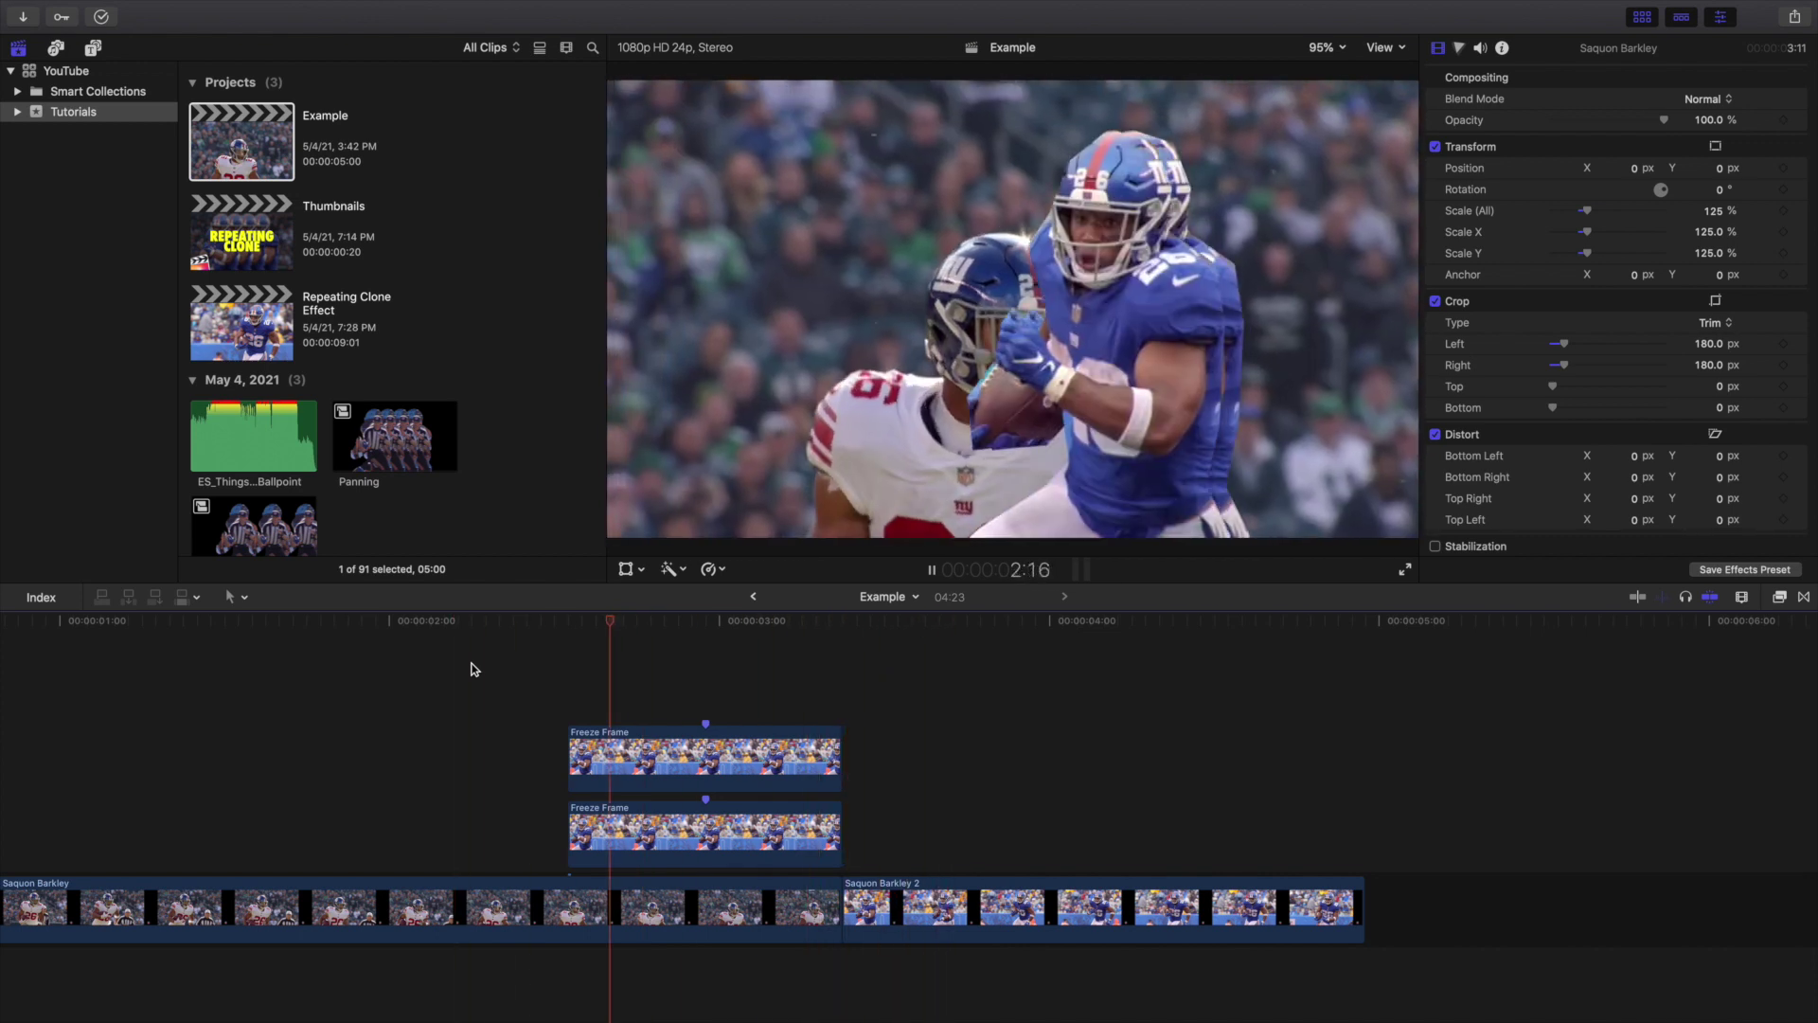
pyautogui.click(473, 668)
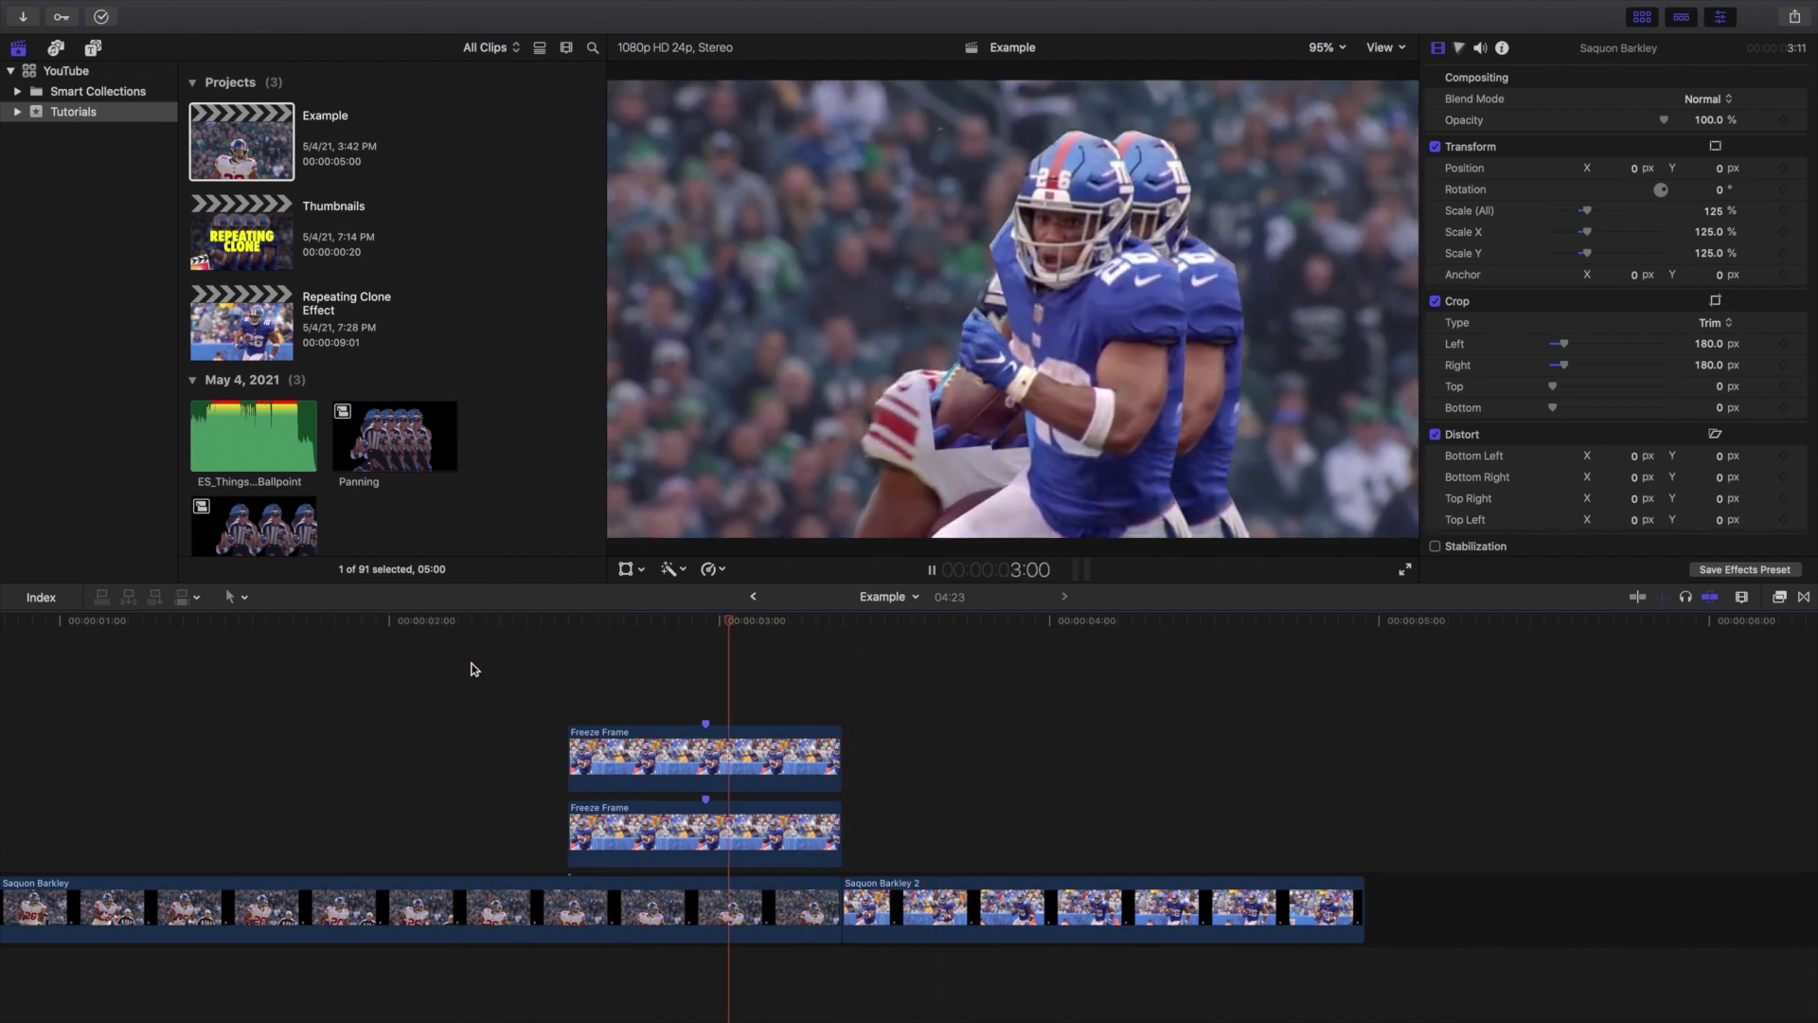
pyautogui.press('space')
# Duplicate the upper Freeze Frame clip directly above itself and set the copy's Position X to -300 px at the middle keyframe, 00:00:02:23
pyautogui.click(704, 748)
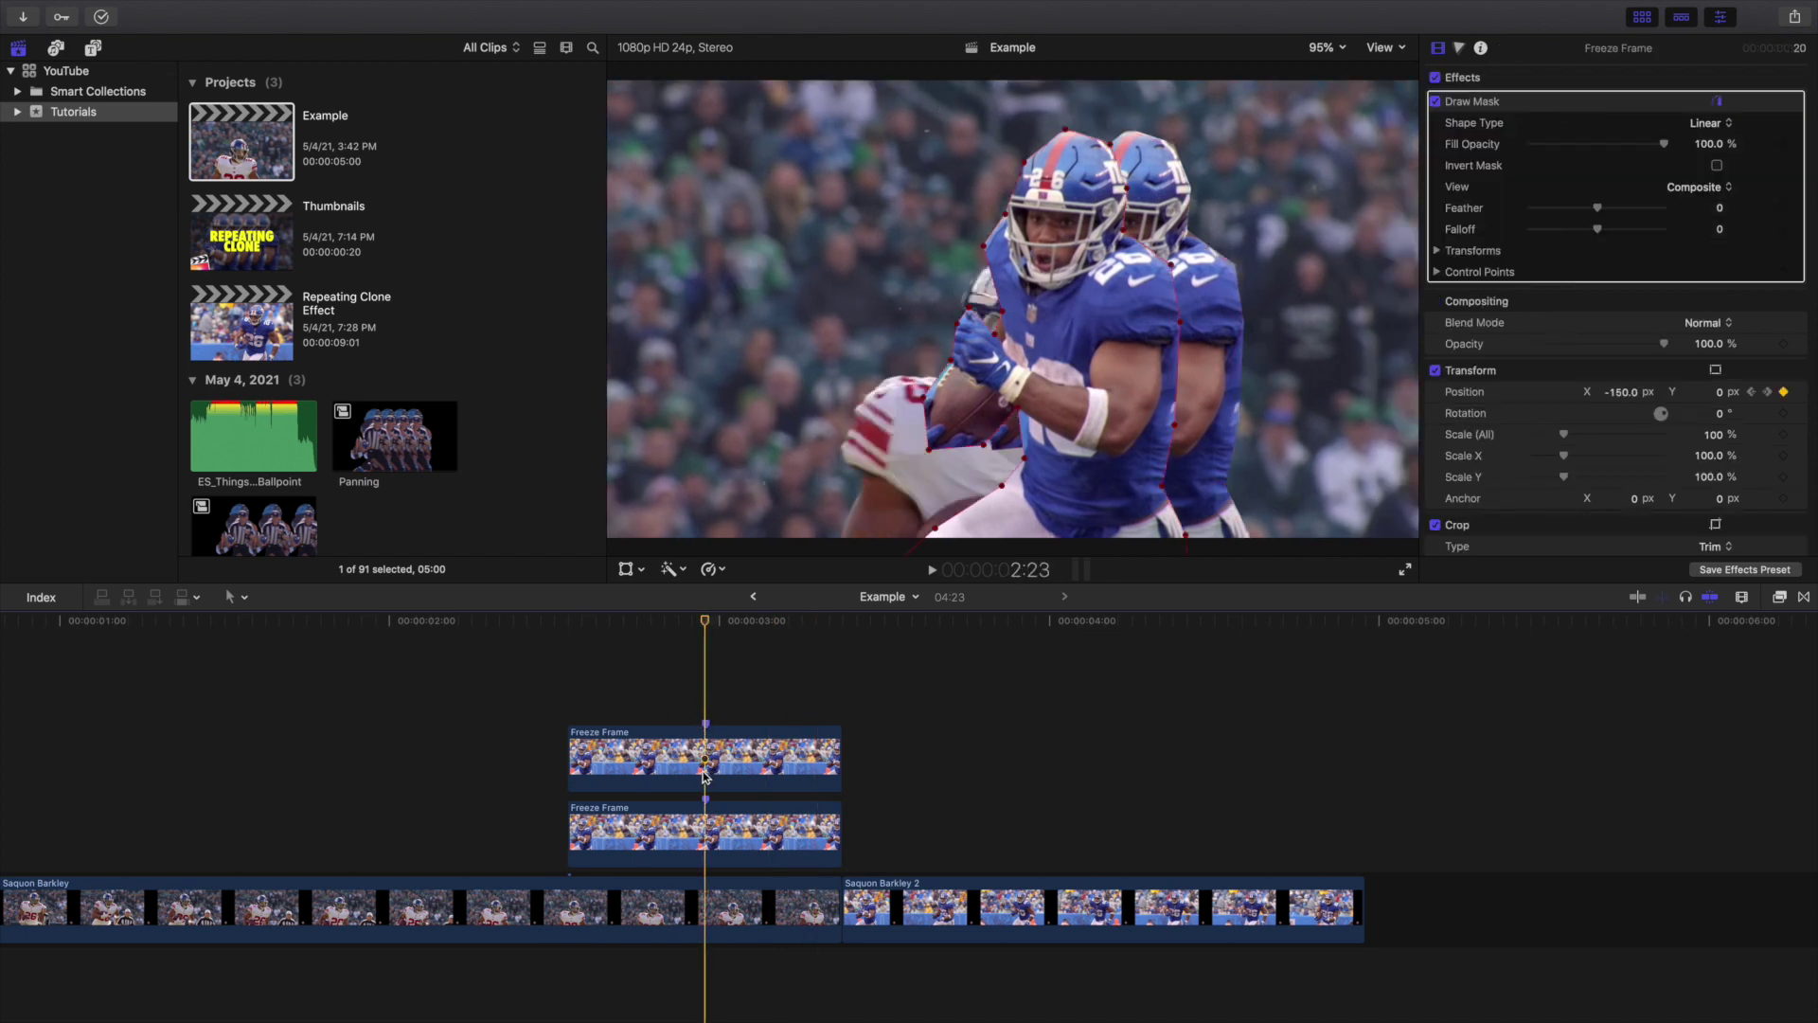
pyautogui.click(704, 775)
pyautogui.keyDown('alt'); pyautogui.moveTo(703, 776); pyautogui.dragTo(697, 680); pyautogui.keyUp('alt')
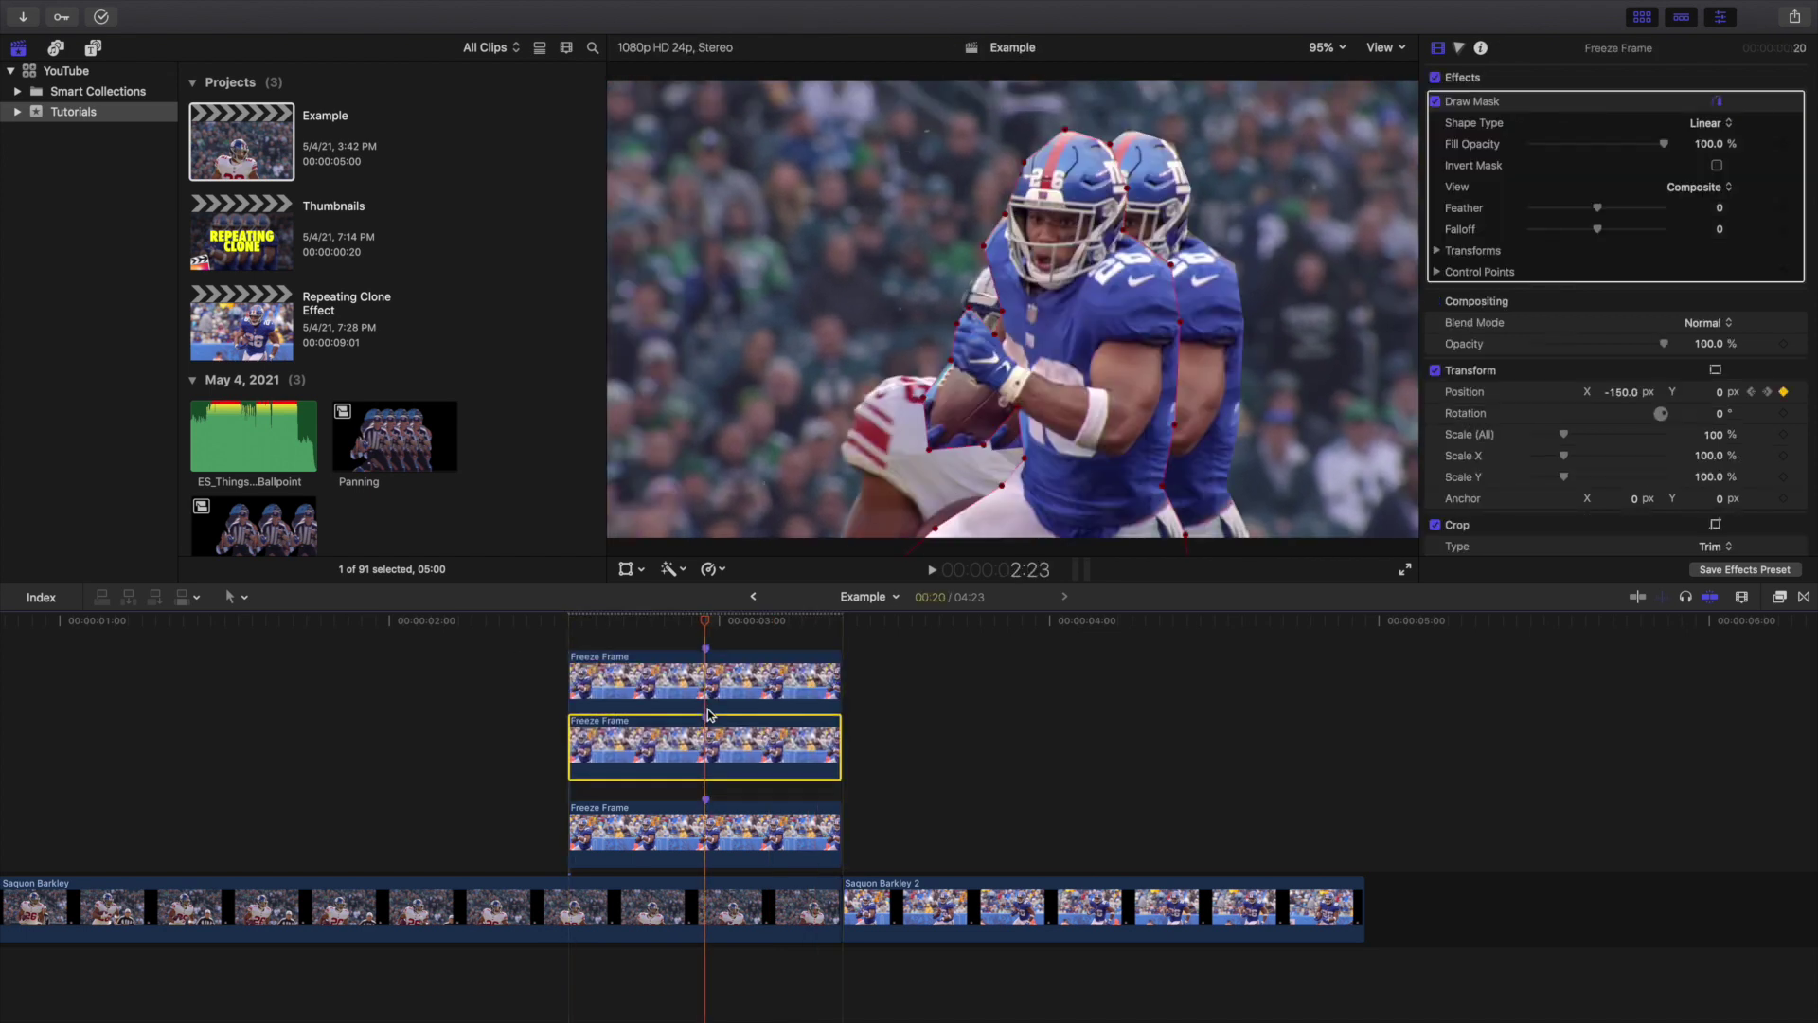
pyautogui.click(1622, 393)
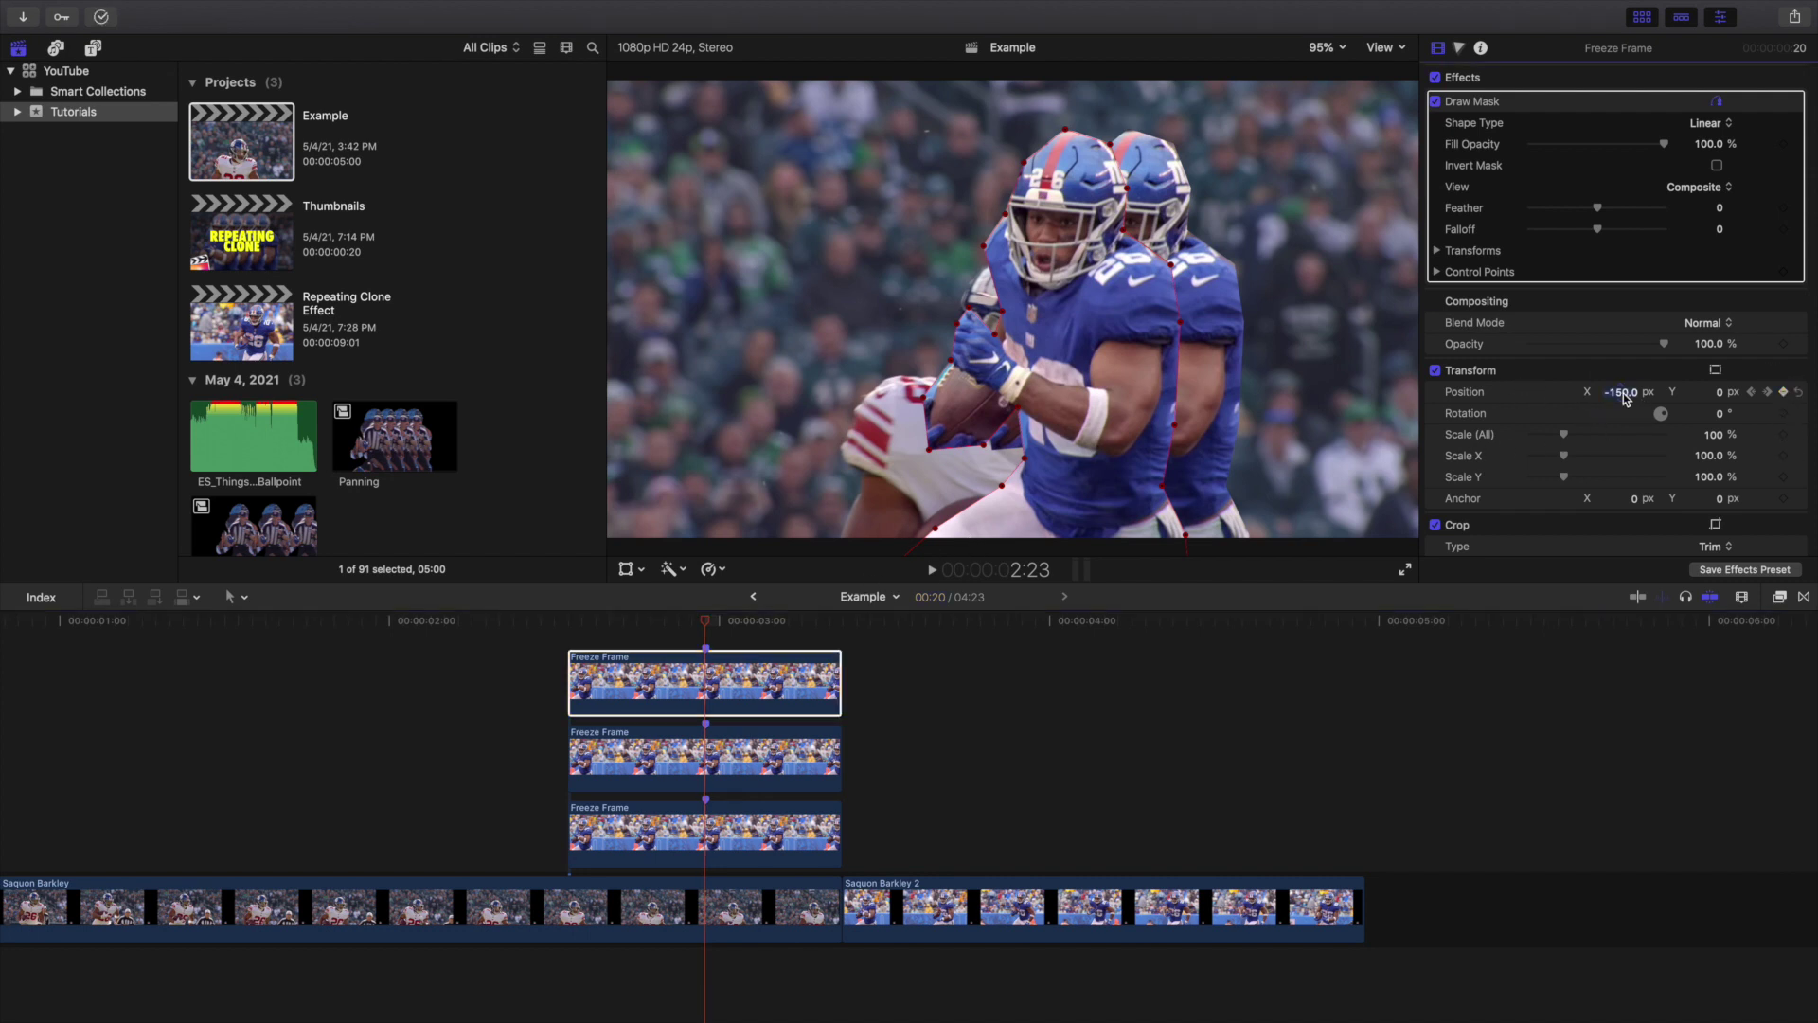
pyautogui.press('BackSpace')
pyautogui.write('-300')
pyautogui.press('Return')
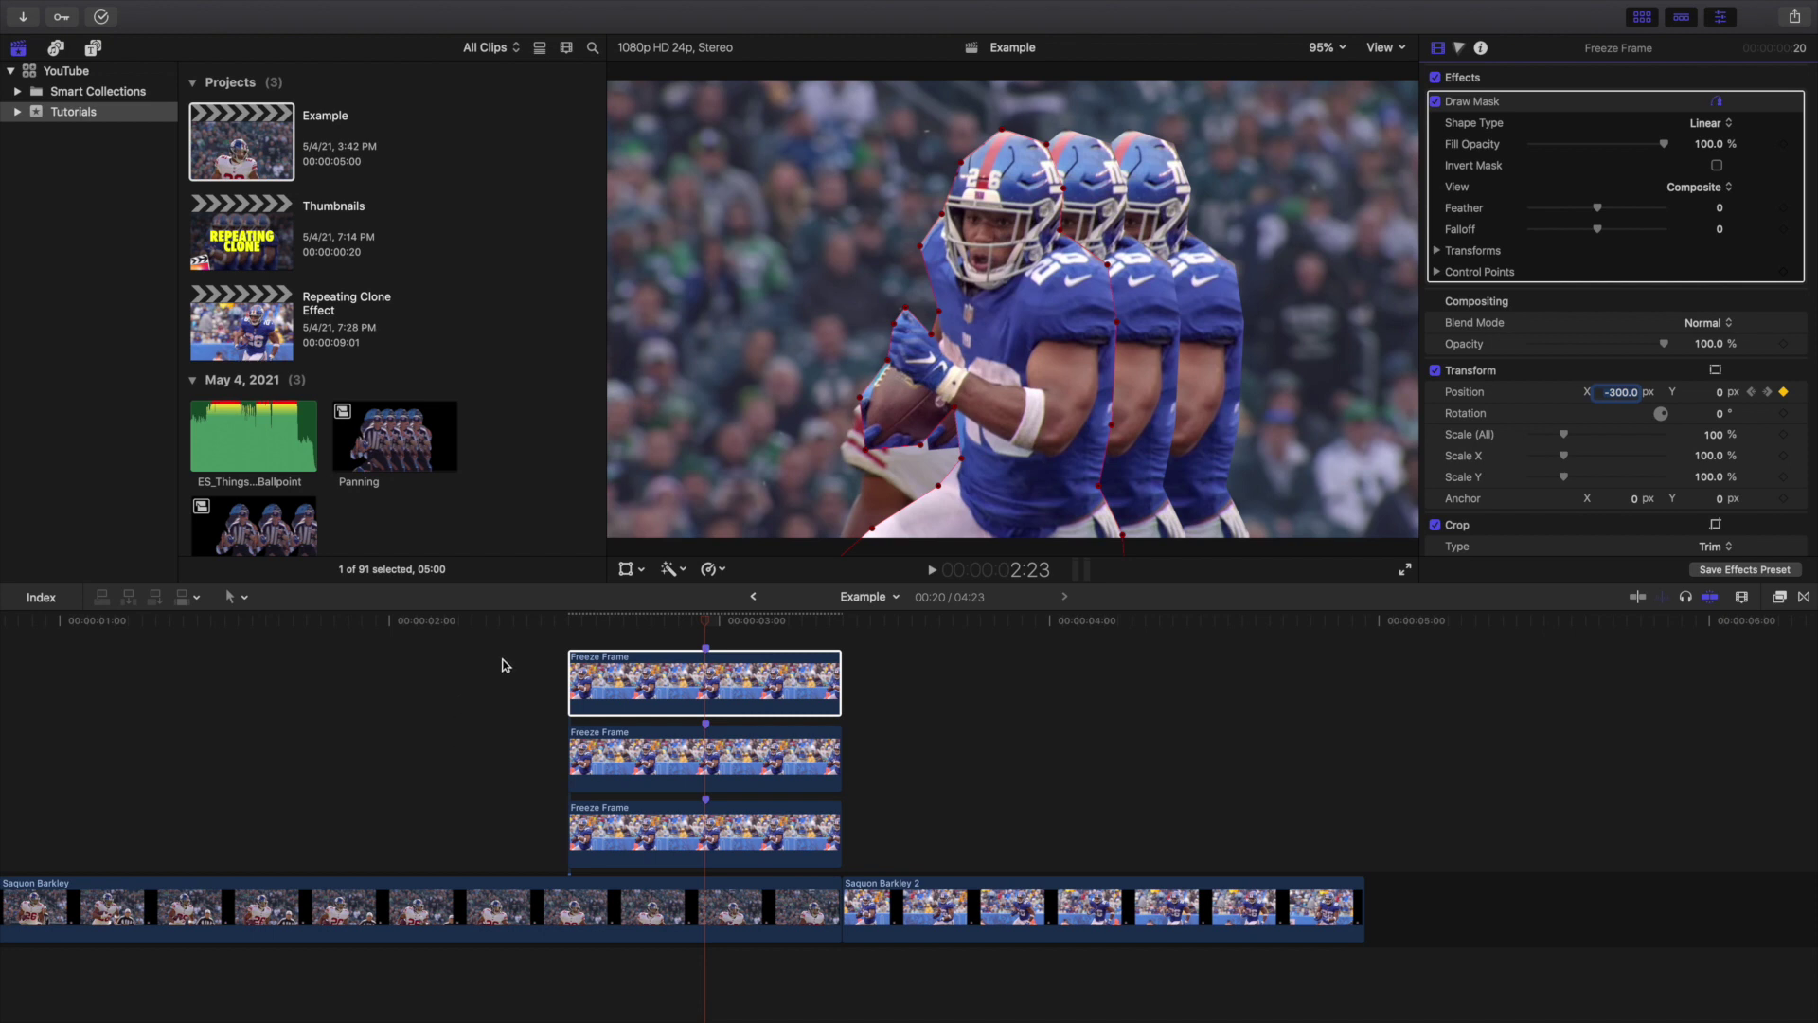
# Play the transition from about 00:00:02:05 to review the three stacked Freeze Frame clips
pyautogui.click(472, 672)
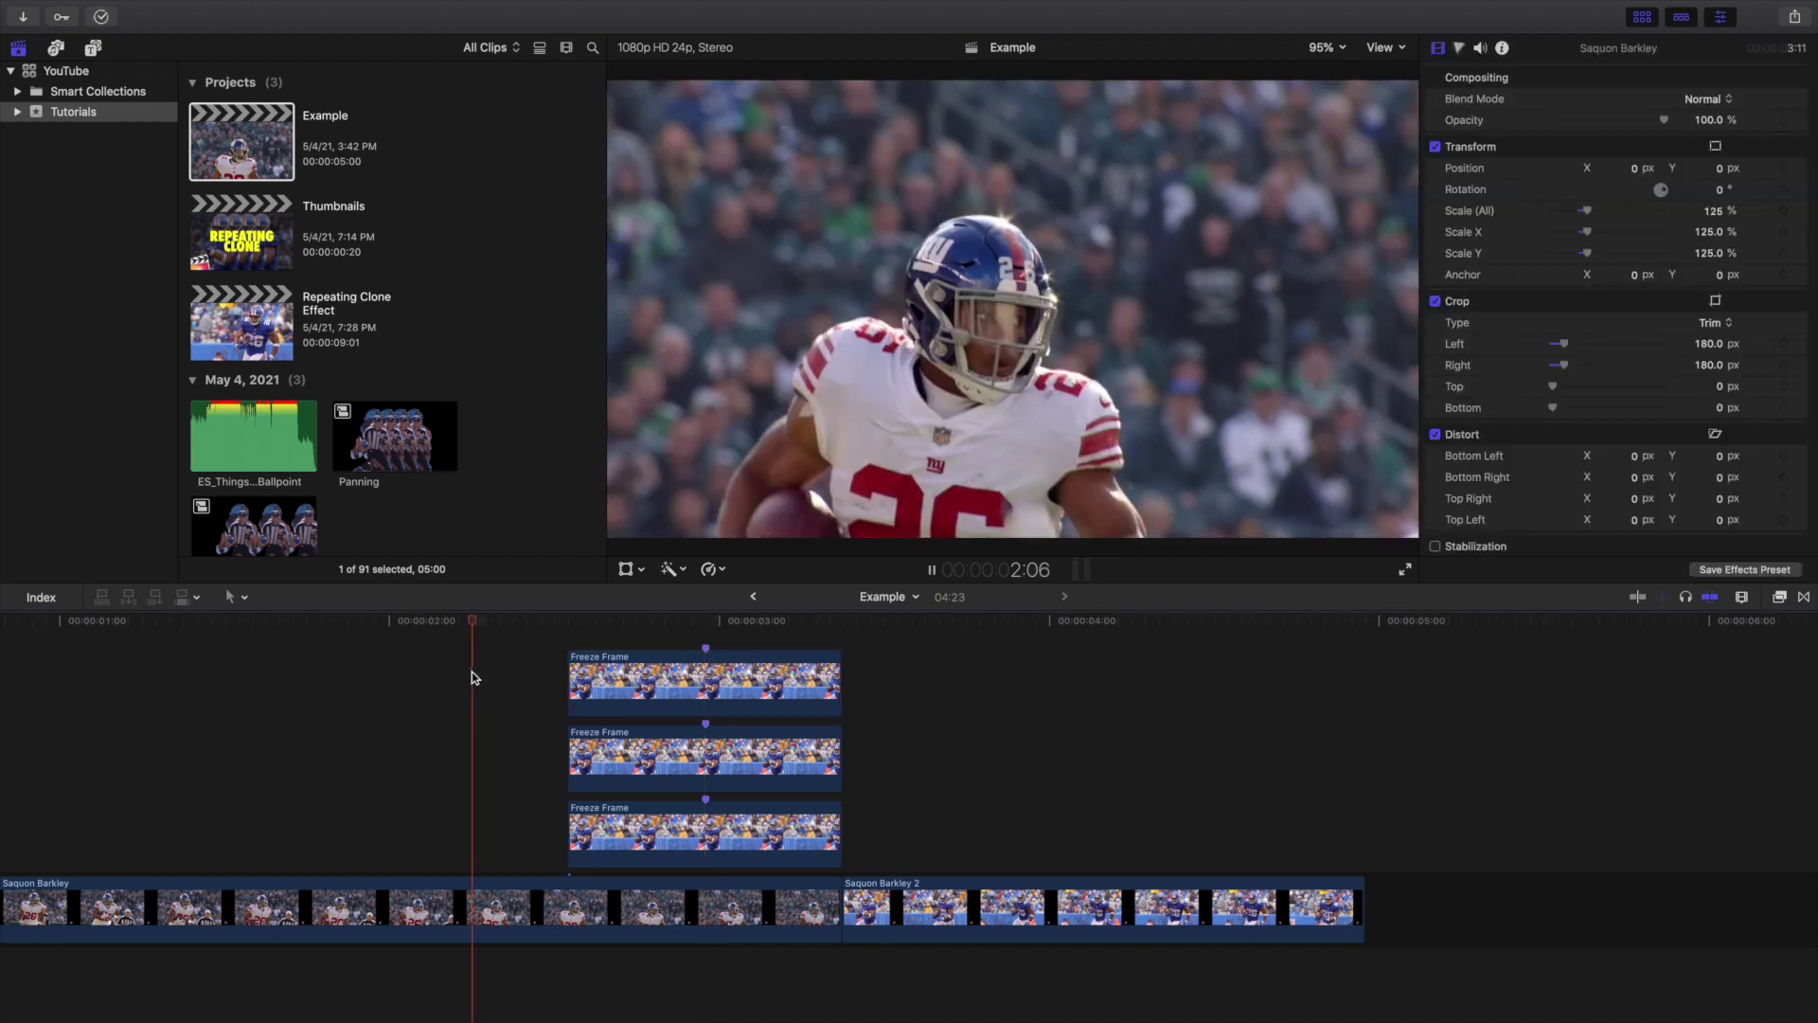
pyautogui.click(471, 672)
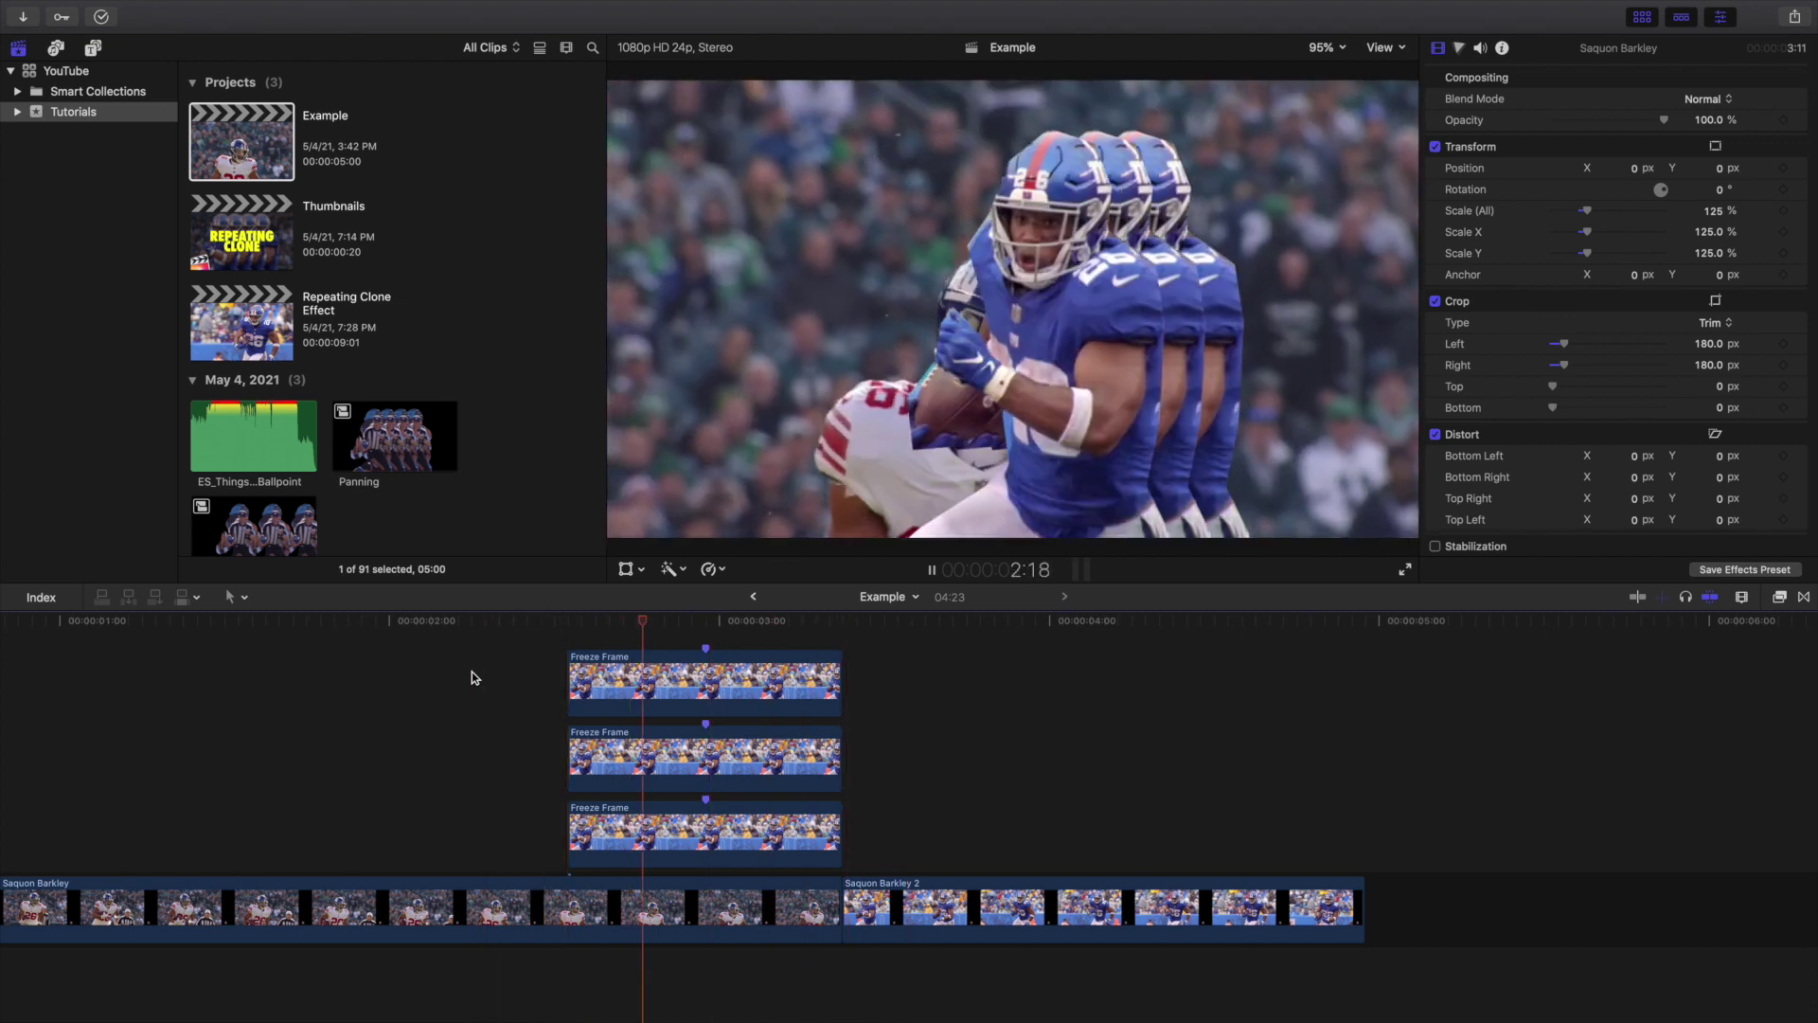
pyautogui.press('space')
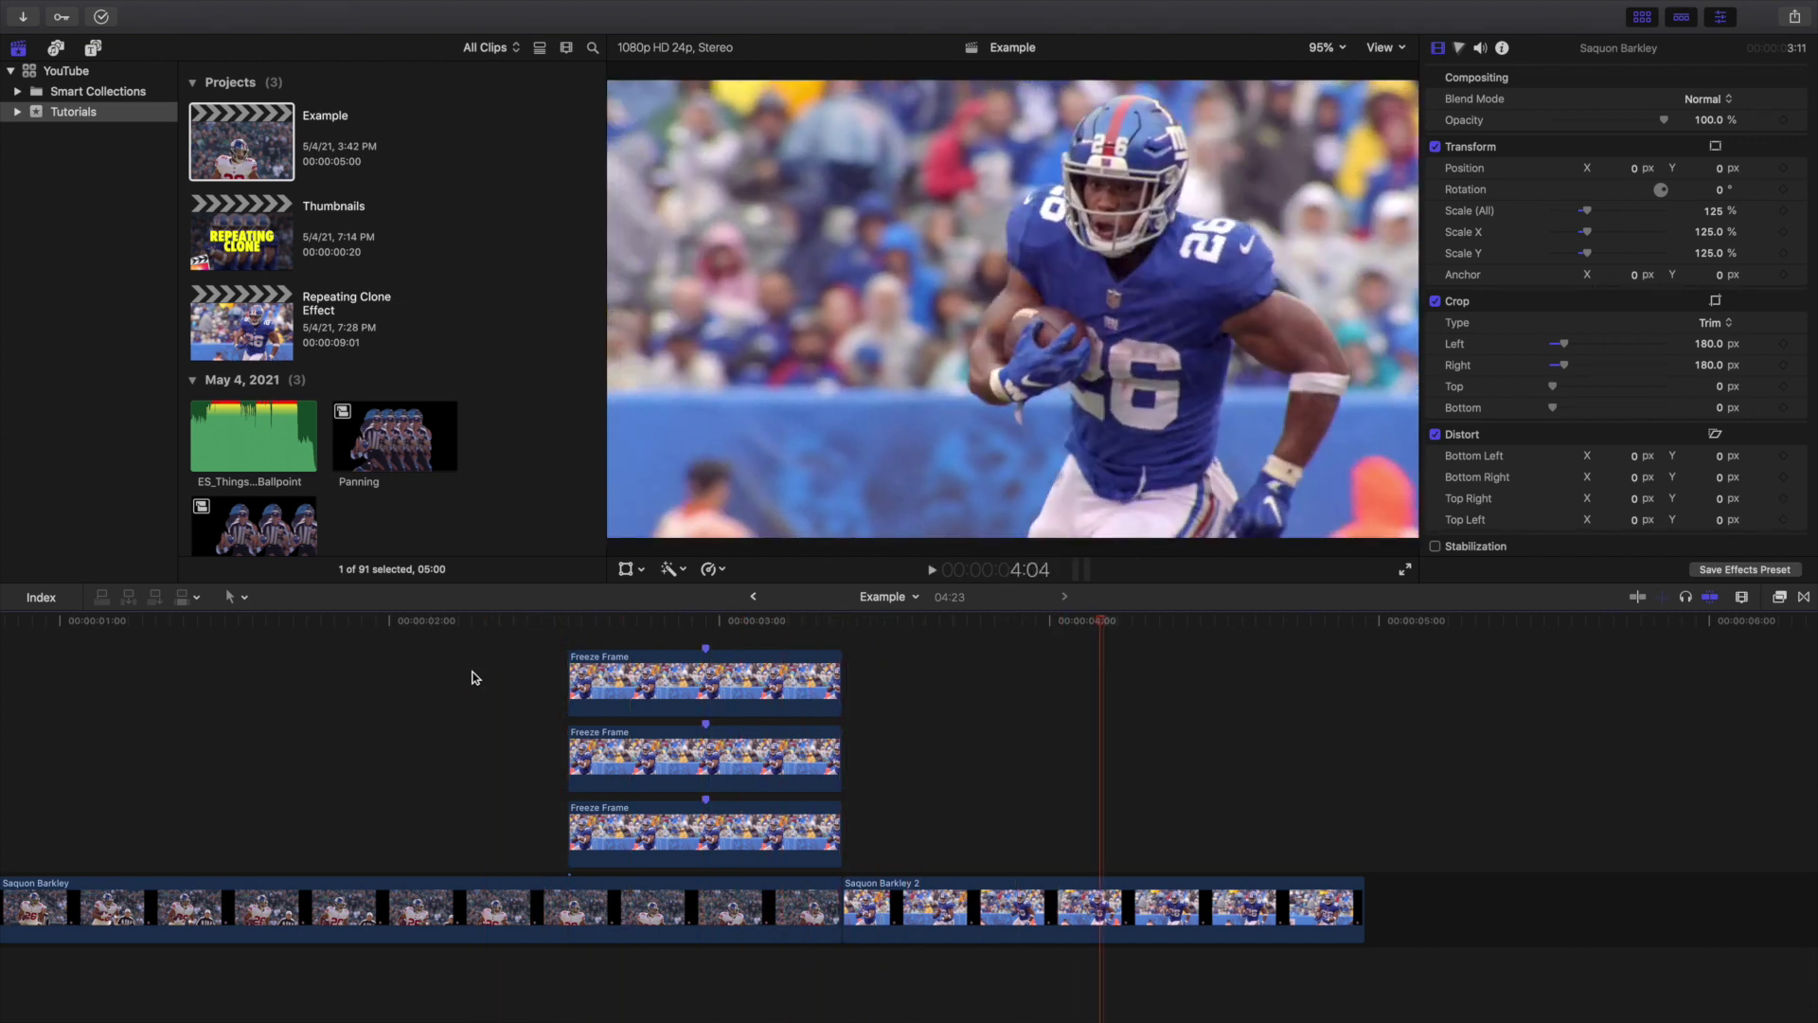
# Duplicate the topmost of the three Freeze Frame clips above the stack and set the copy's Position X to -450 px at 00:00:02:23
pyautogui.click(702, 696)
pyautogui.click(693, 696)
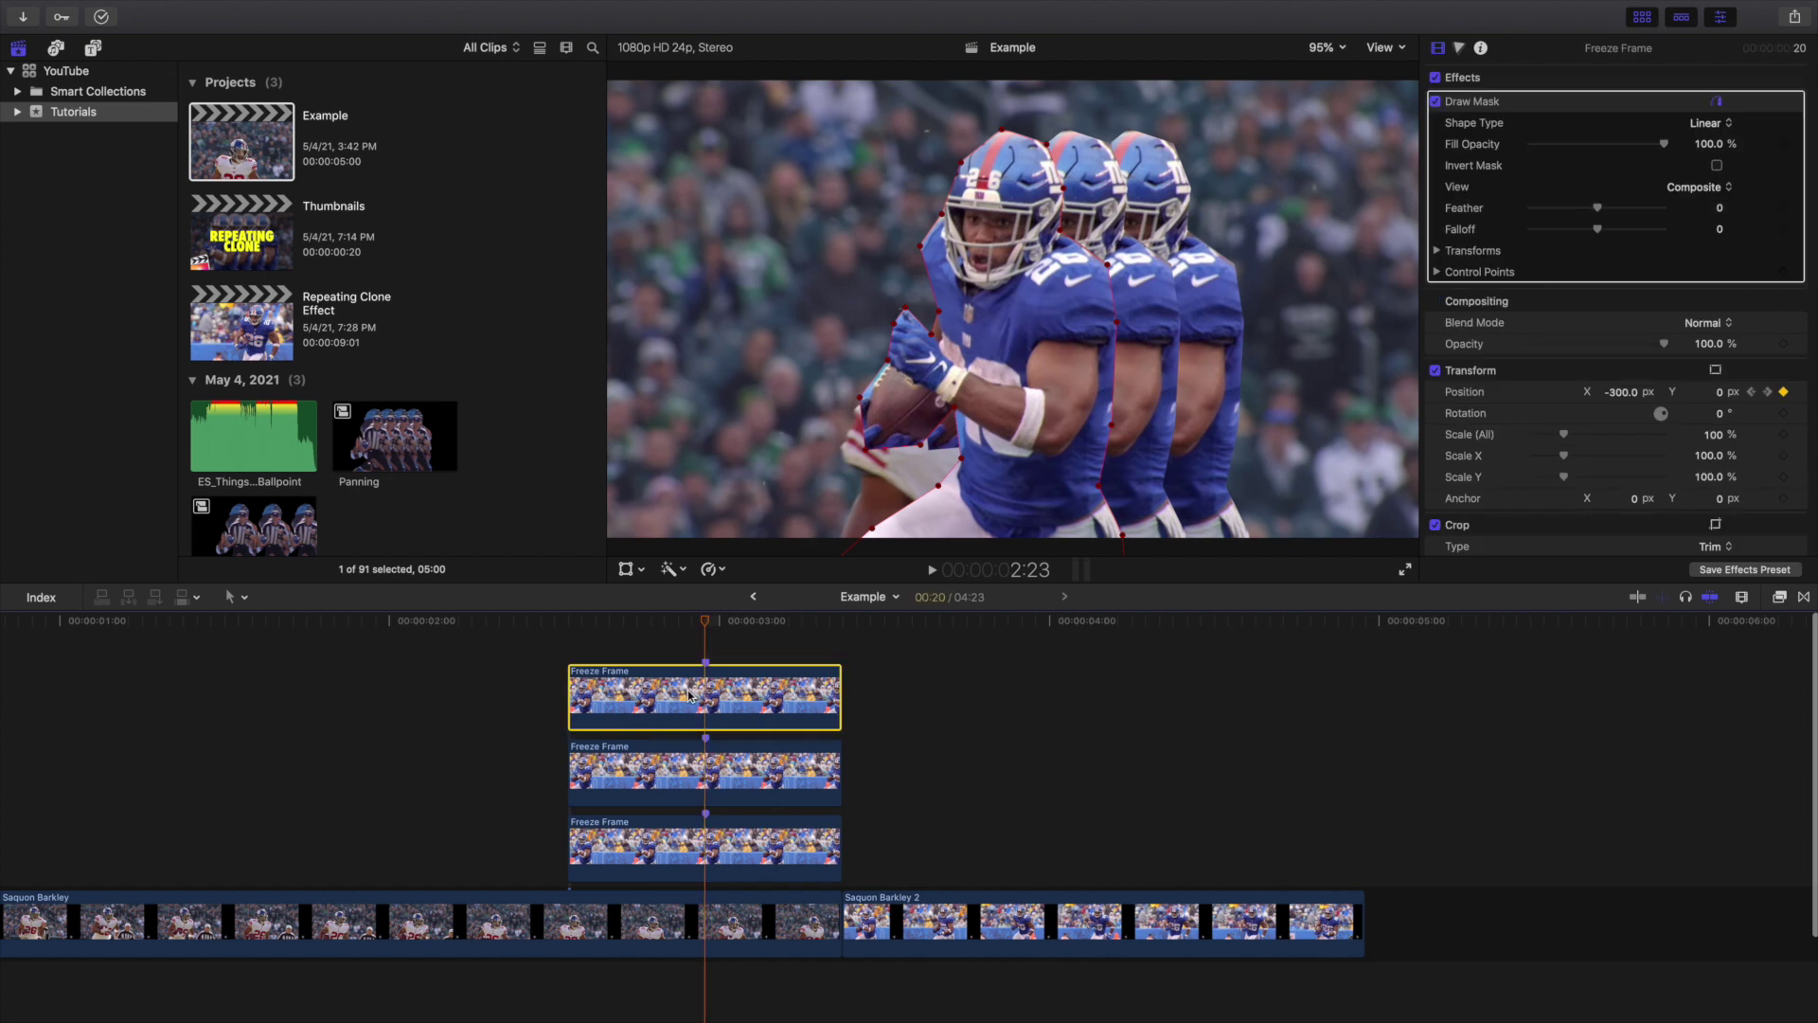
pyautogui.click(690, 684)
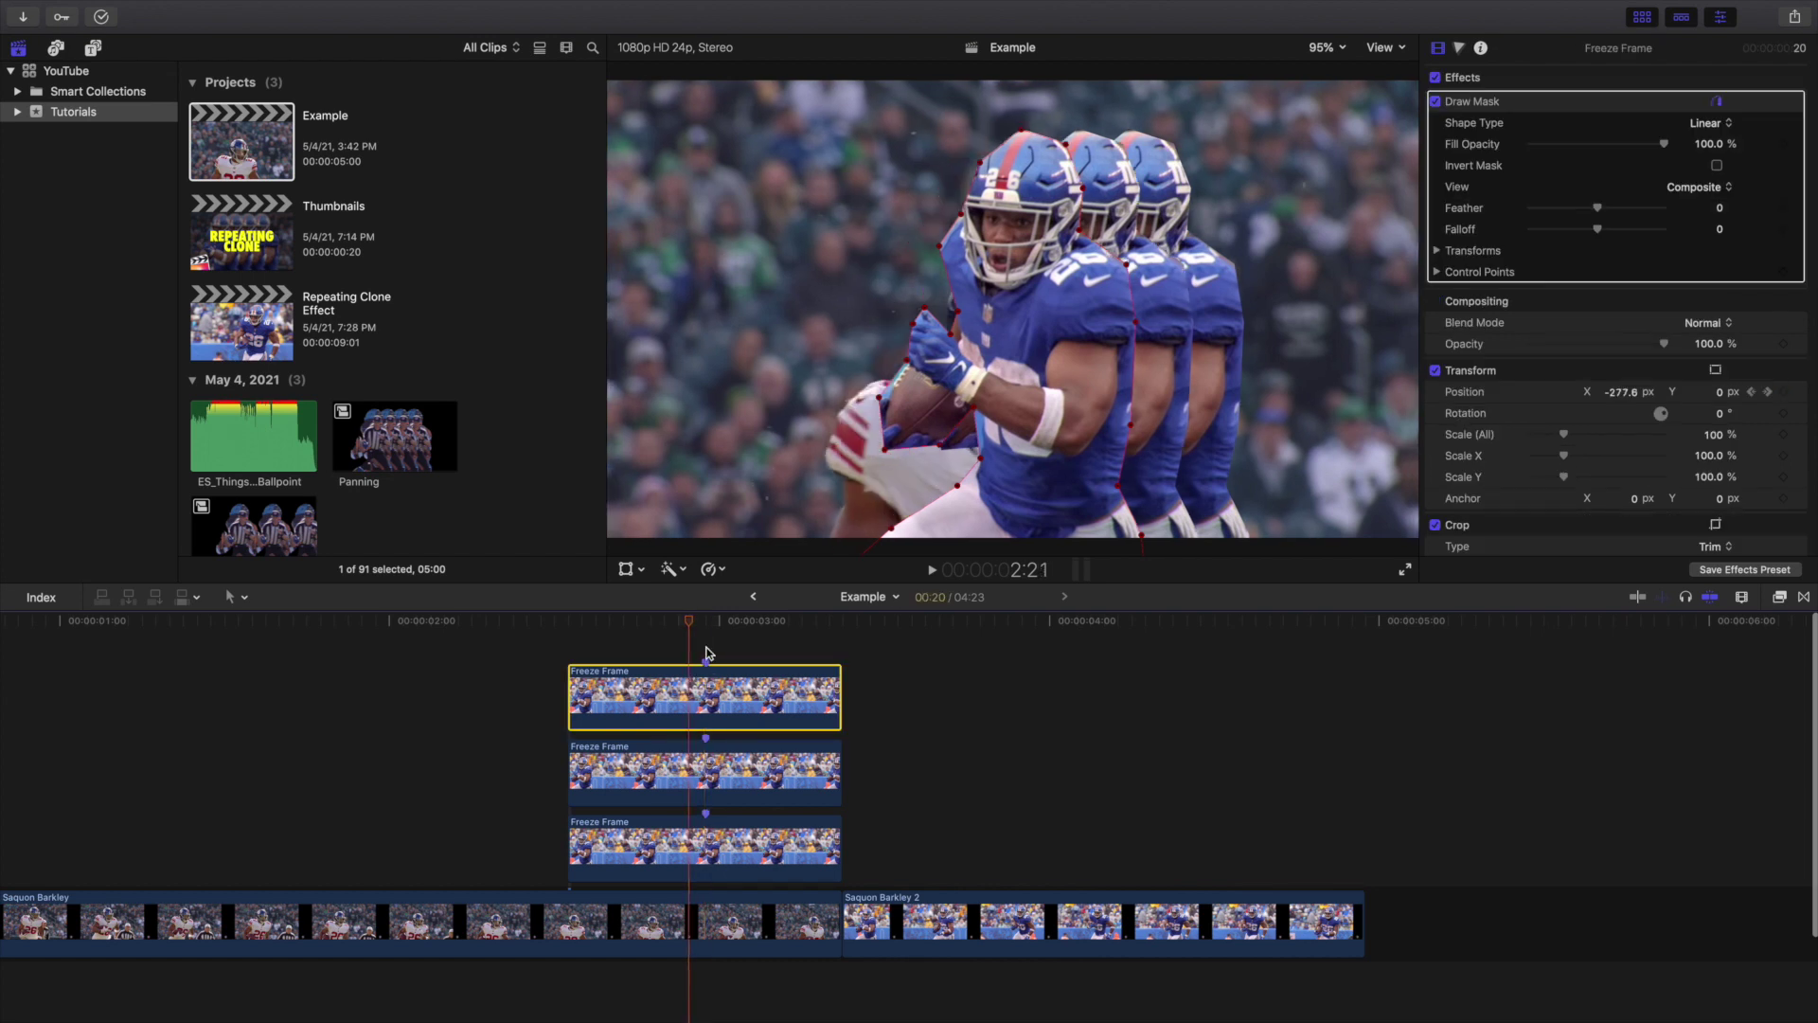
pyautogui.click(705, 653)
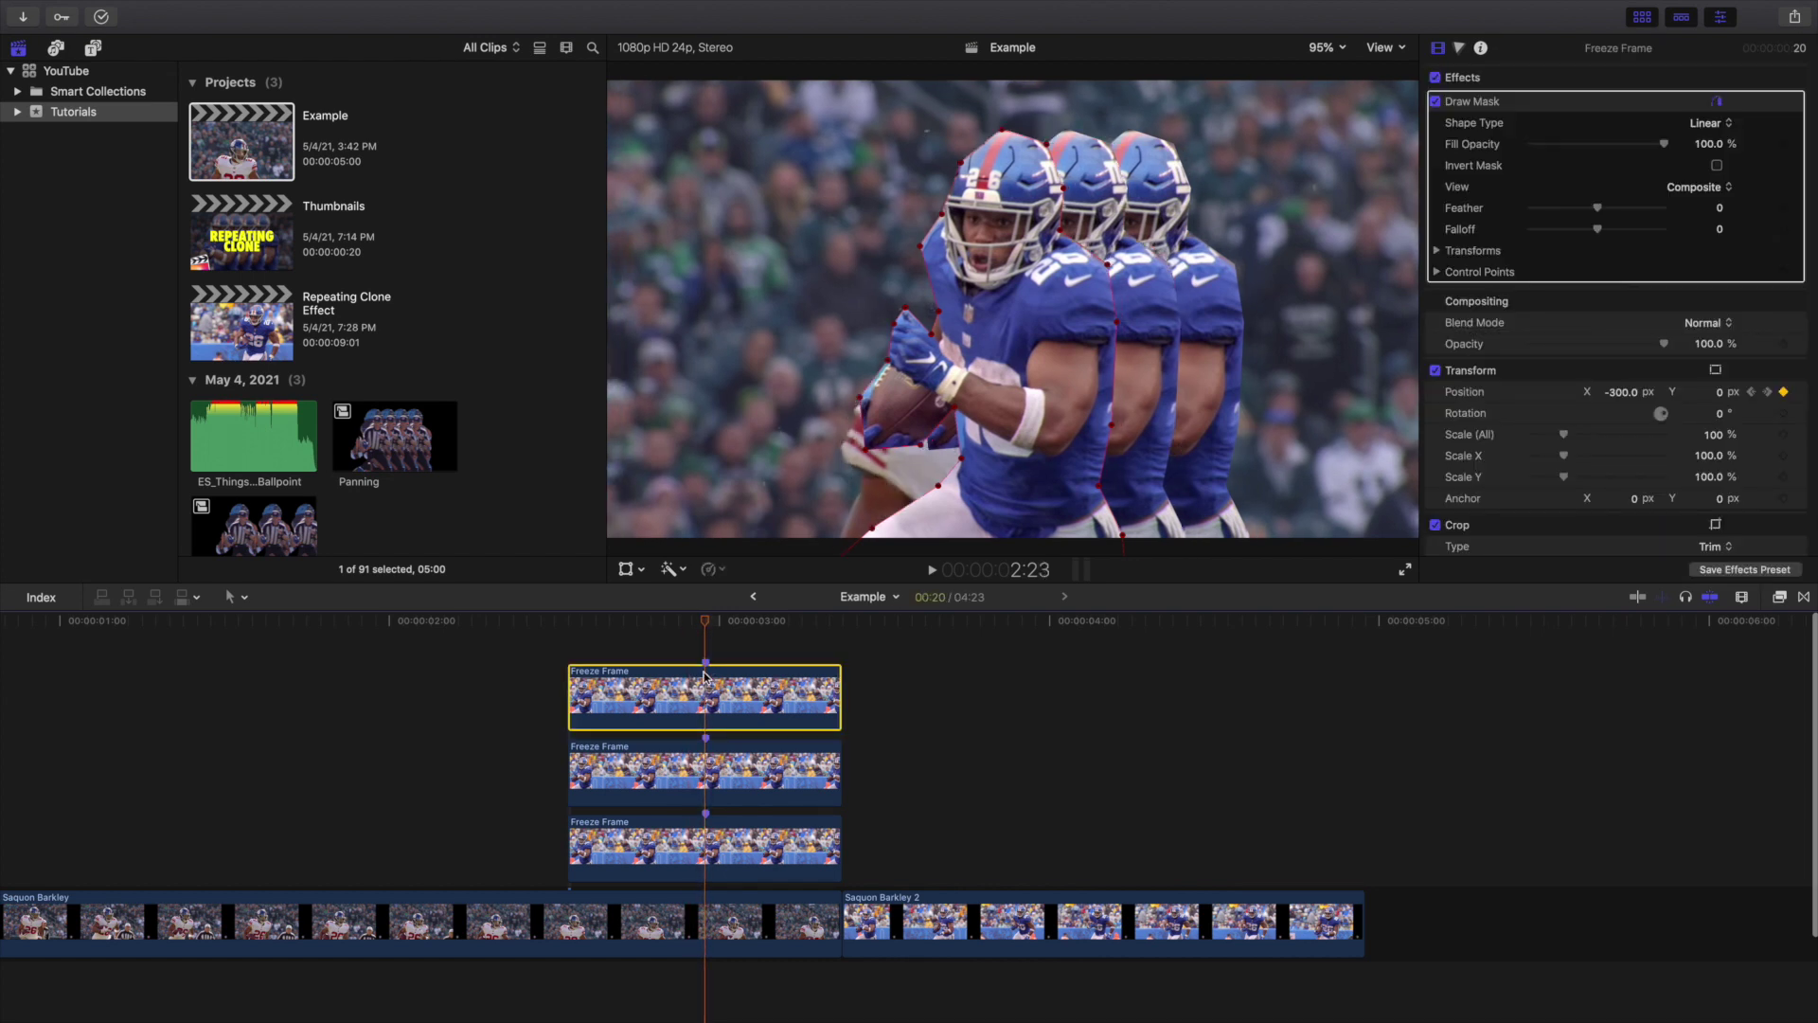
pyautogui.moveTo(705, 674)
pyautogui.mouseDown()
pyautogui.moveTo(709, 637)
pyautogui.moveTo(712, 653)
pyautogui.mouseUp()
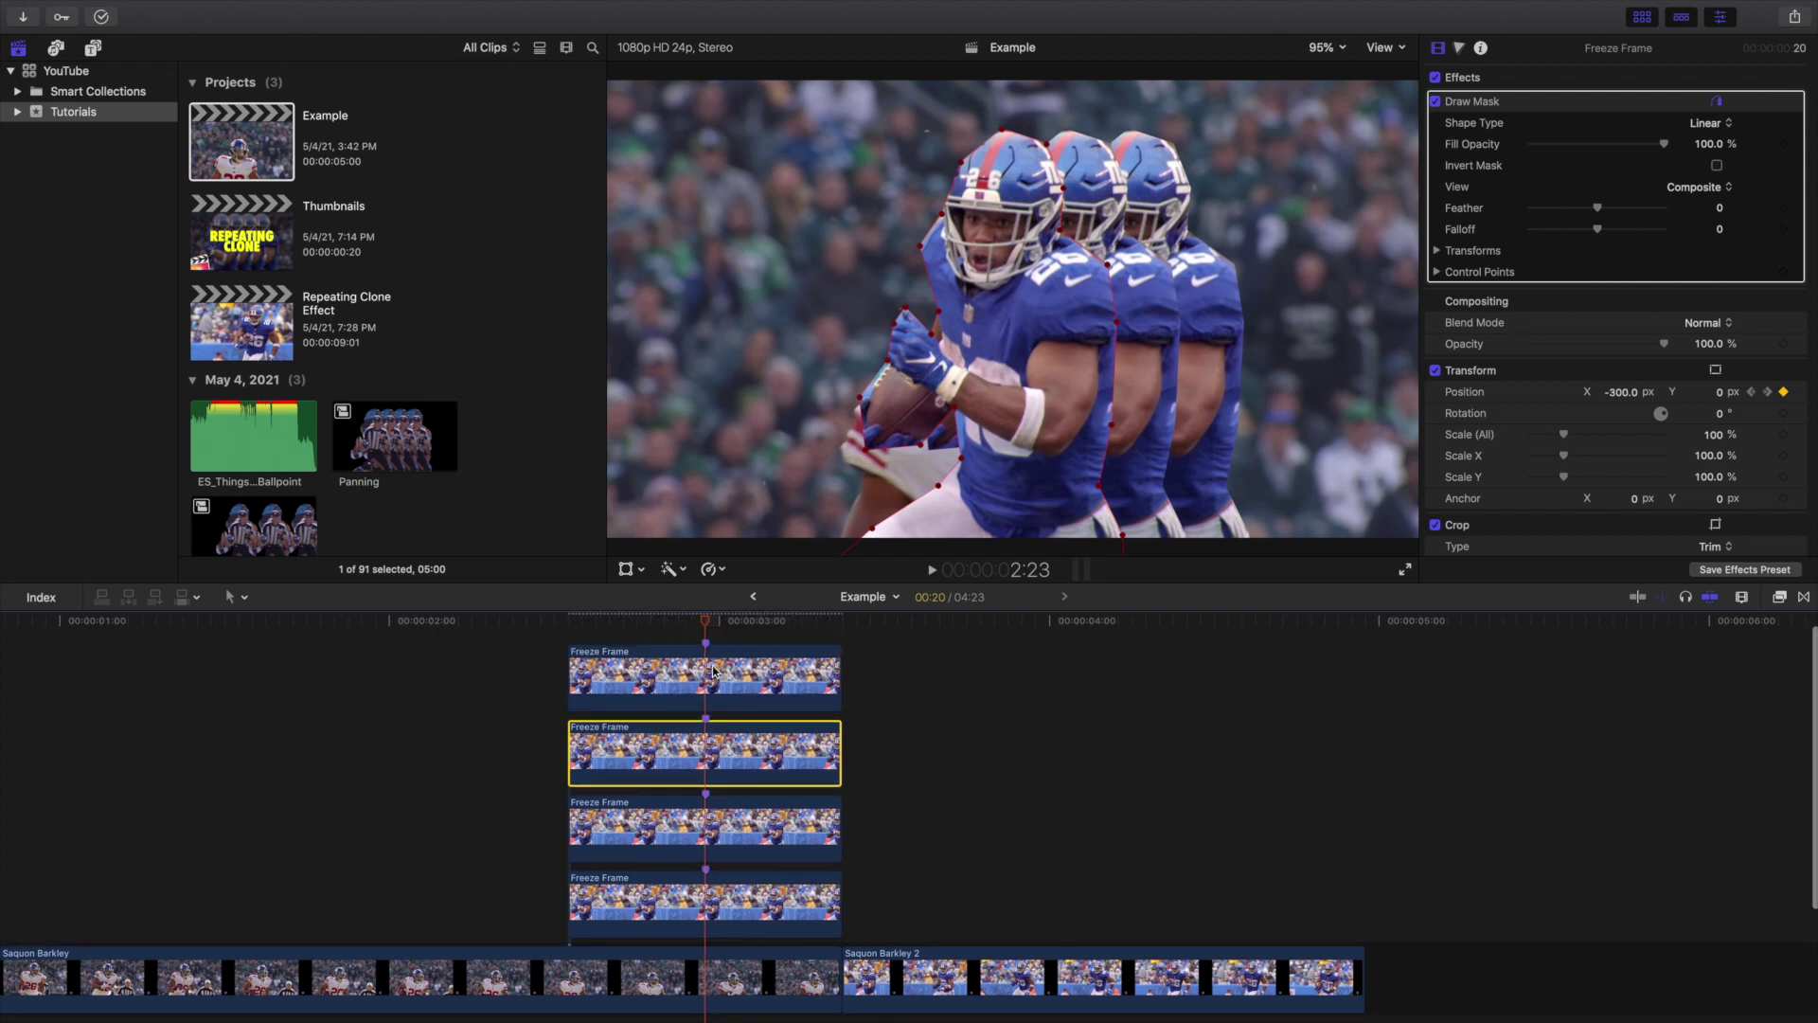
pyautogui.click(713, 671)
pyautogui.click(1623, 394)
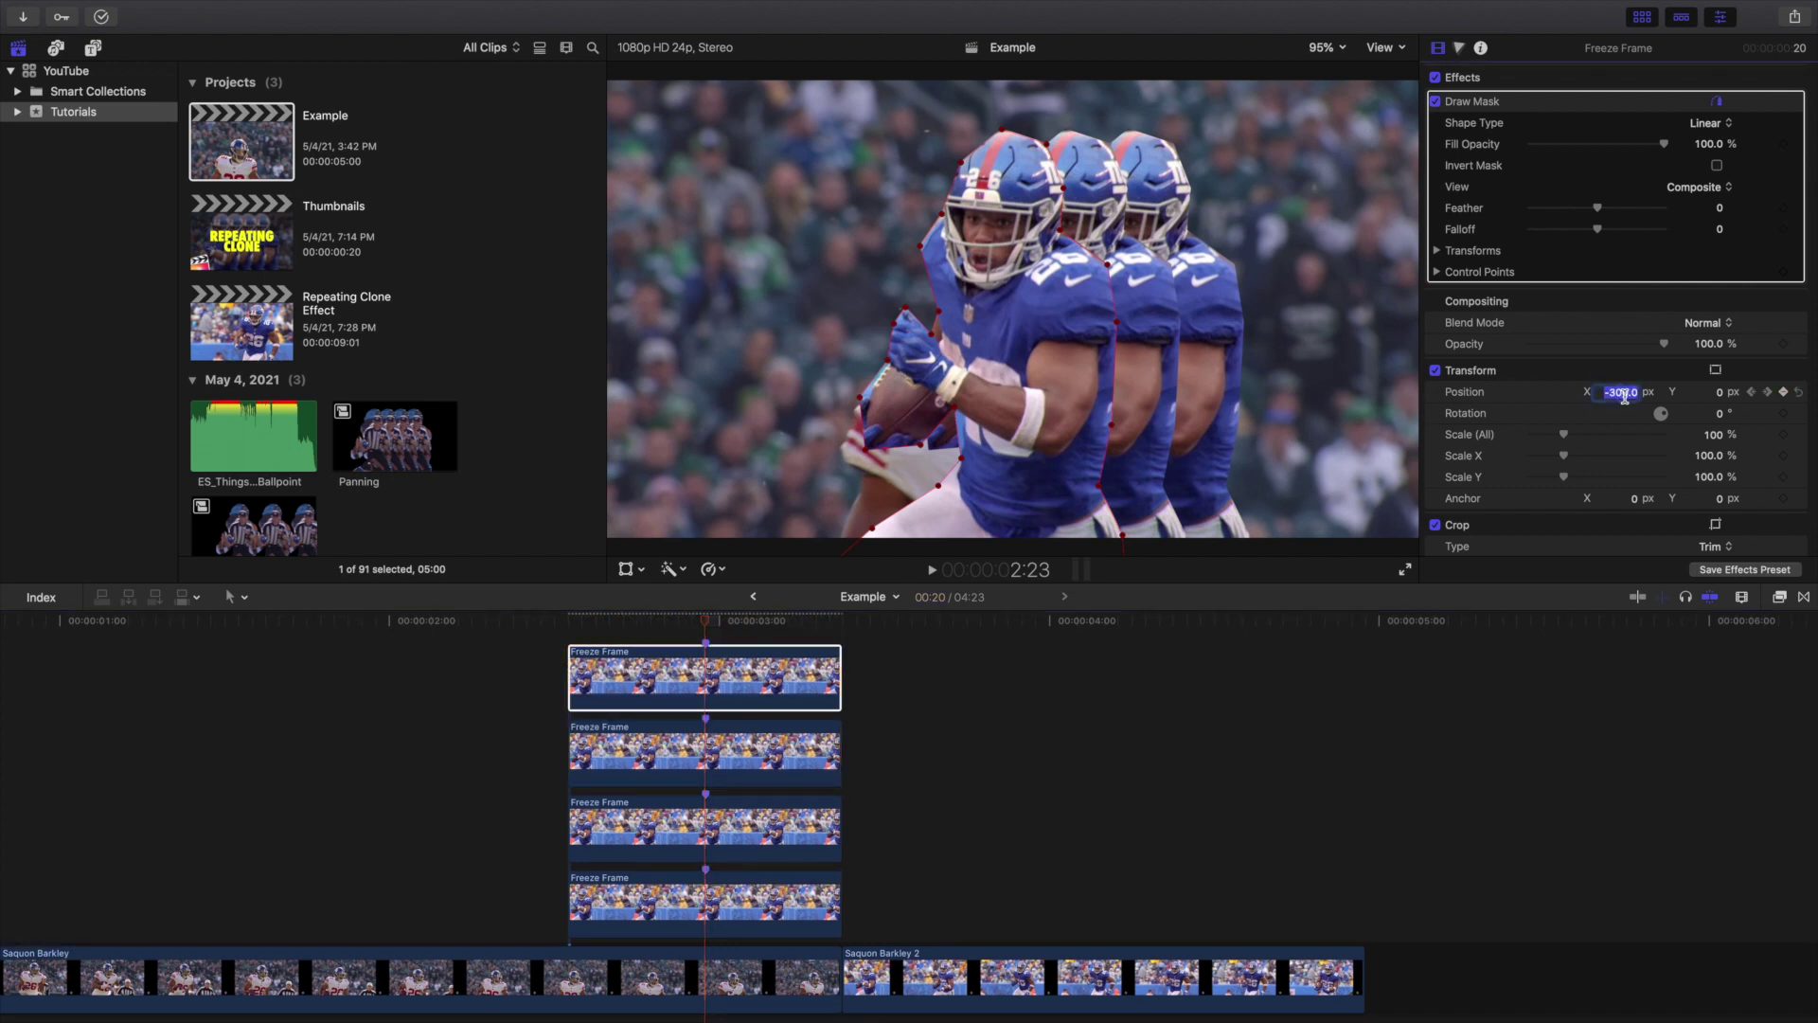
pyautogui.write('-1')
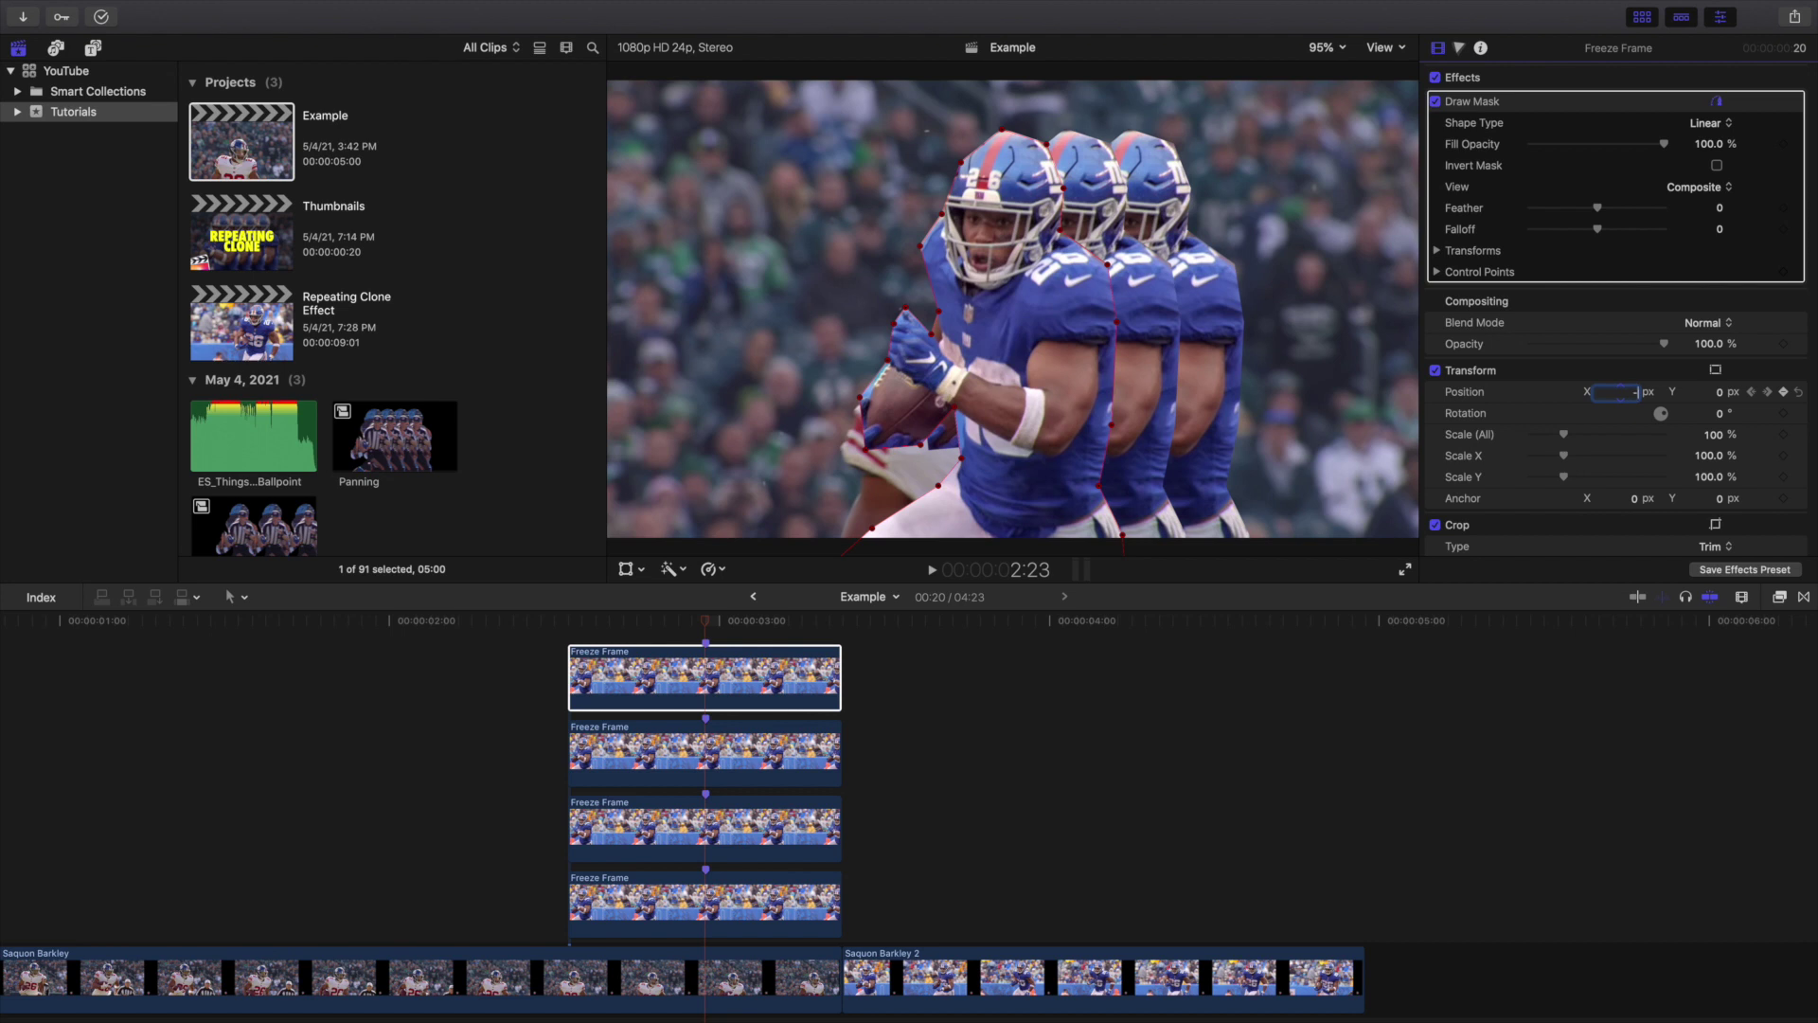
pyautogui.press('Return')
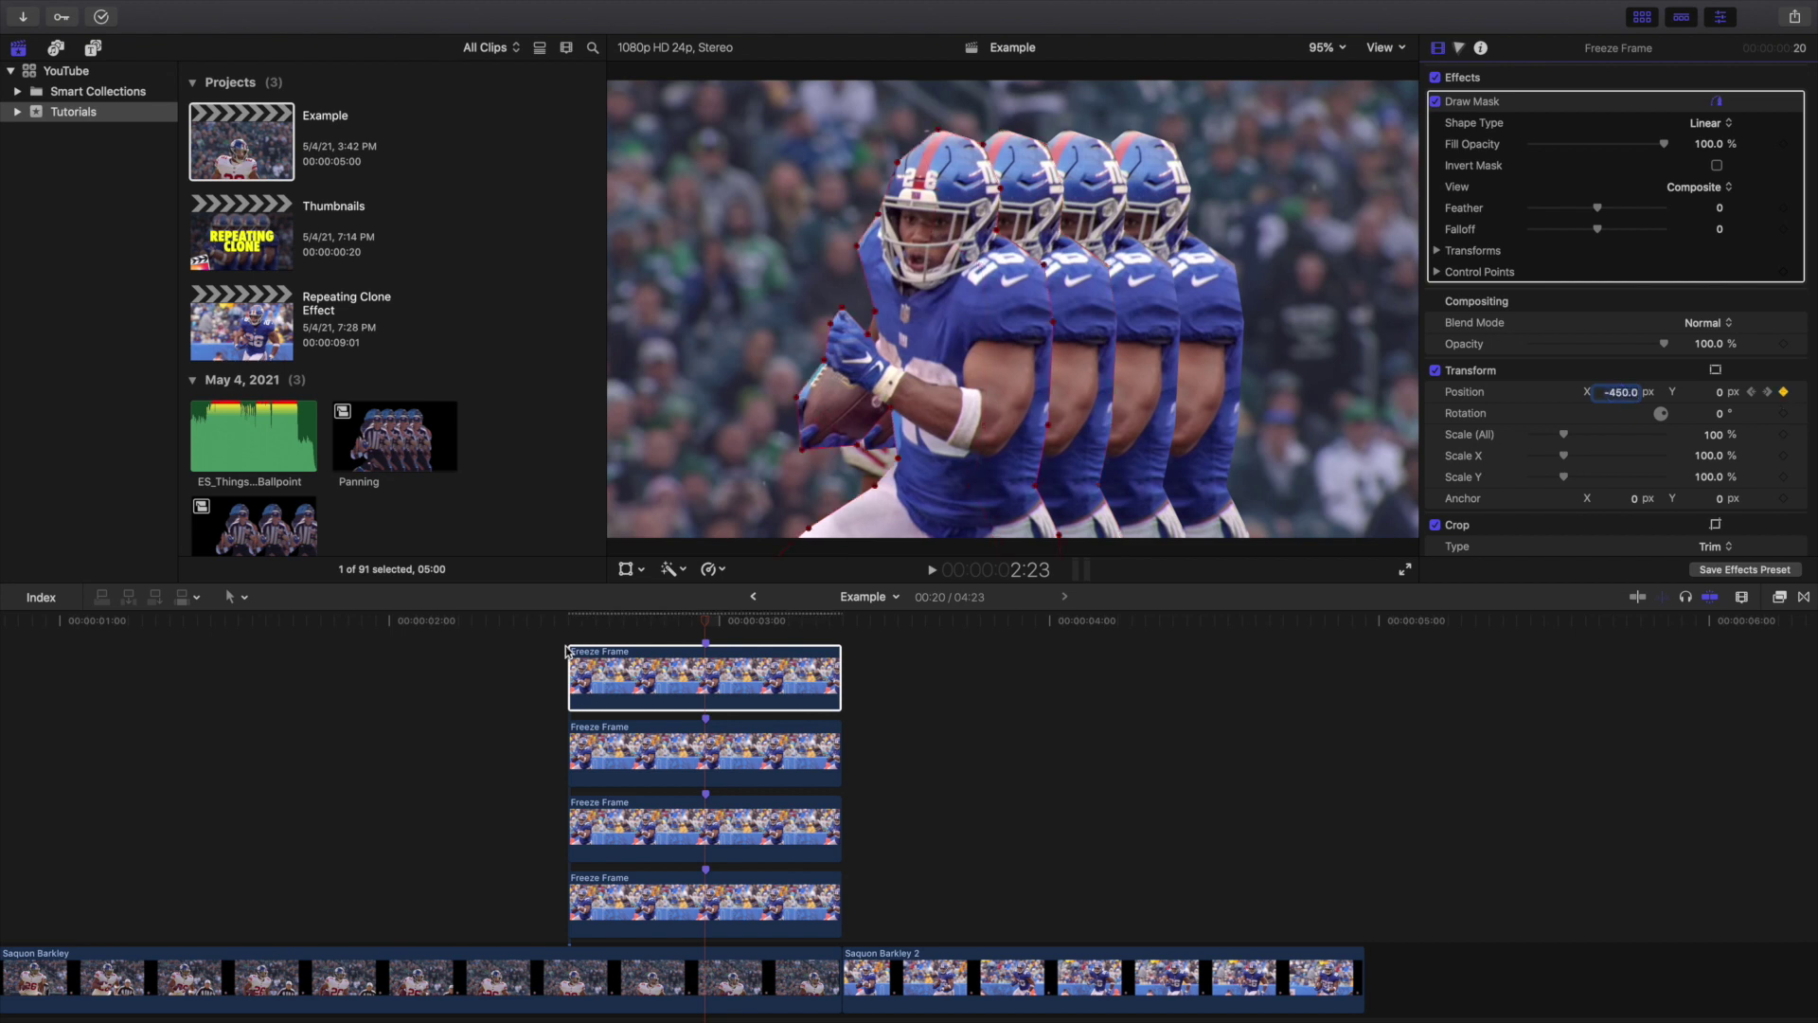
# Play the sequence from about 00:00:01:22 to review the transition with all four Freeze Frame clips
pyautogui.scroll(-2, 322, 720)
pyautogui.click(365, 684)
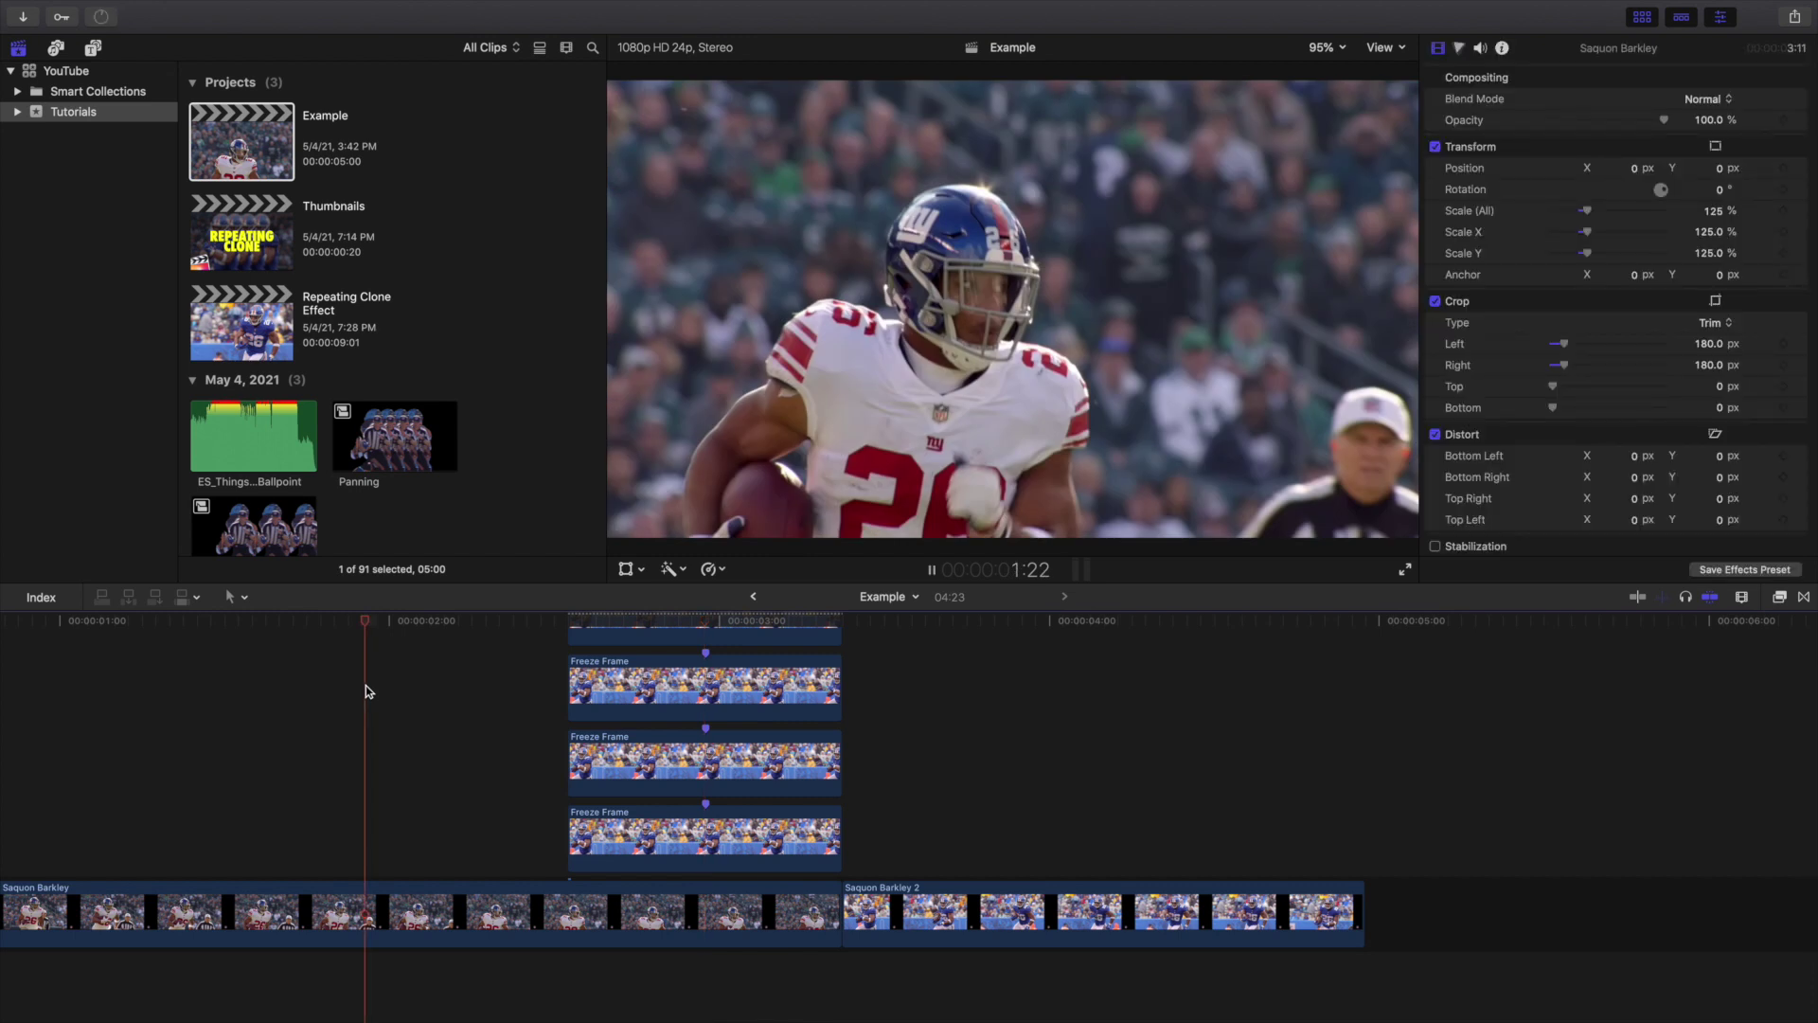
pyautogui.press('space')
pyautogui.click(365, 684)
pyautogui.press('space')
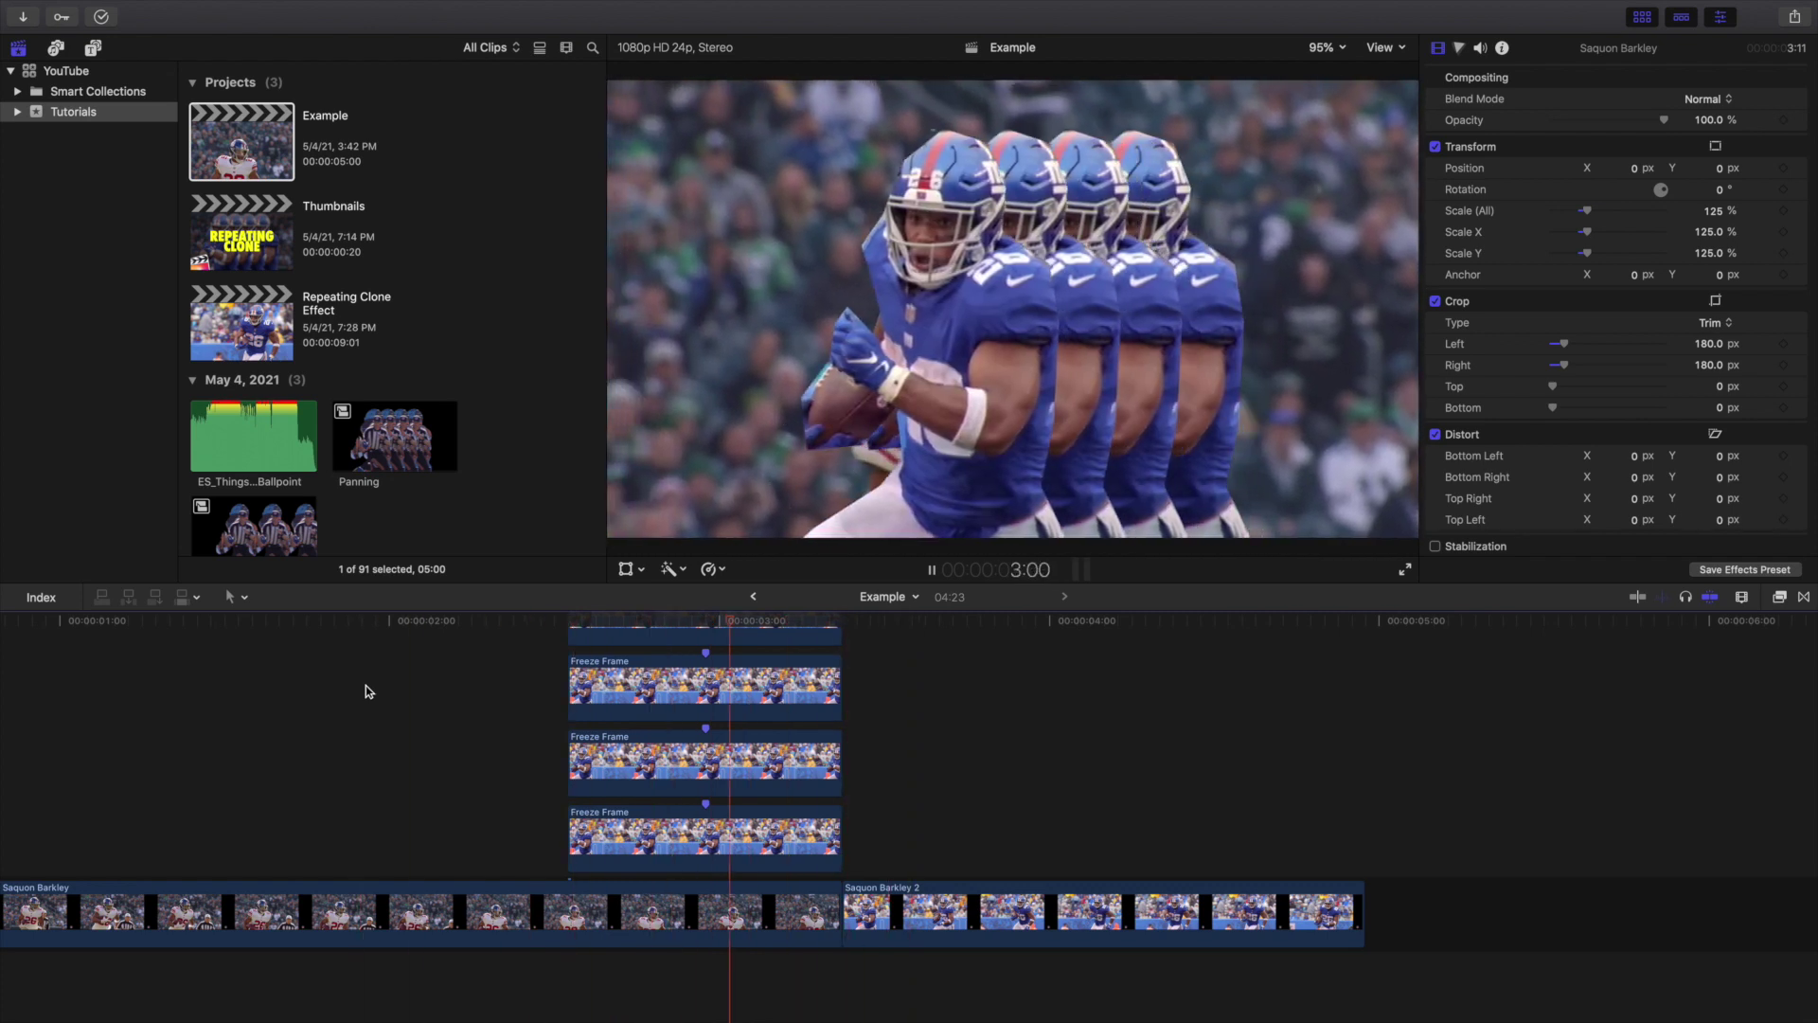
pyautogui.press('space')
# Step frame by frame through the topmost of the four Freeze Frame clips to examine how its Position changes between keyframes
pyautogui.scroll(3, 530, 710)
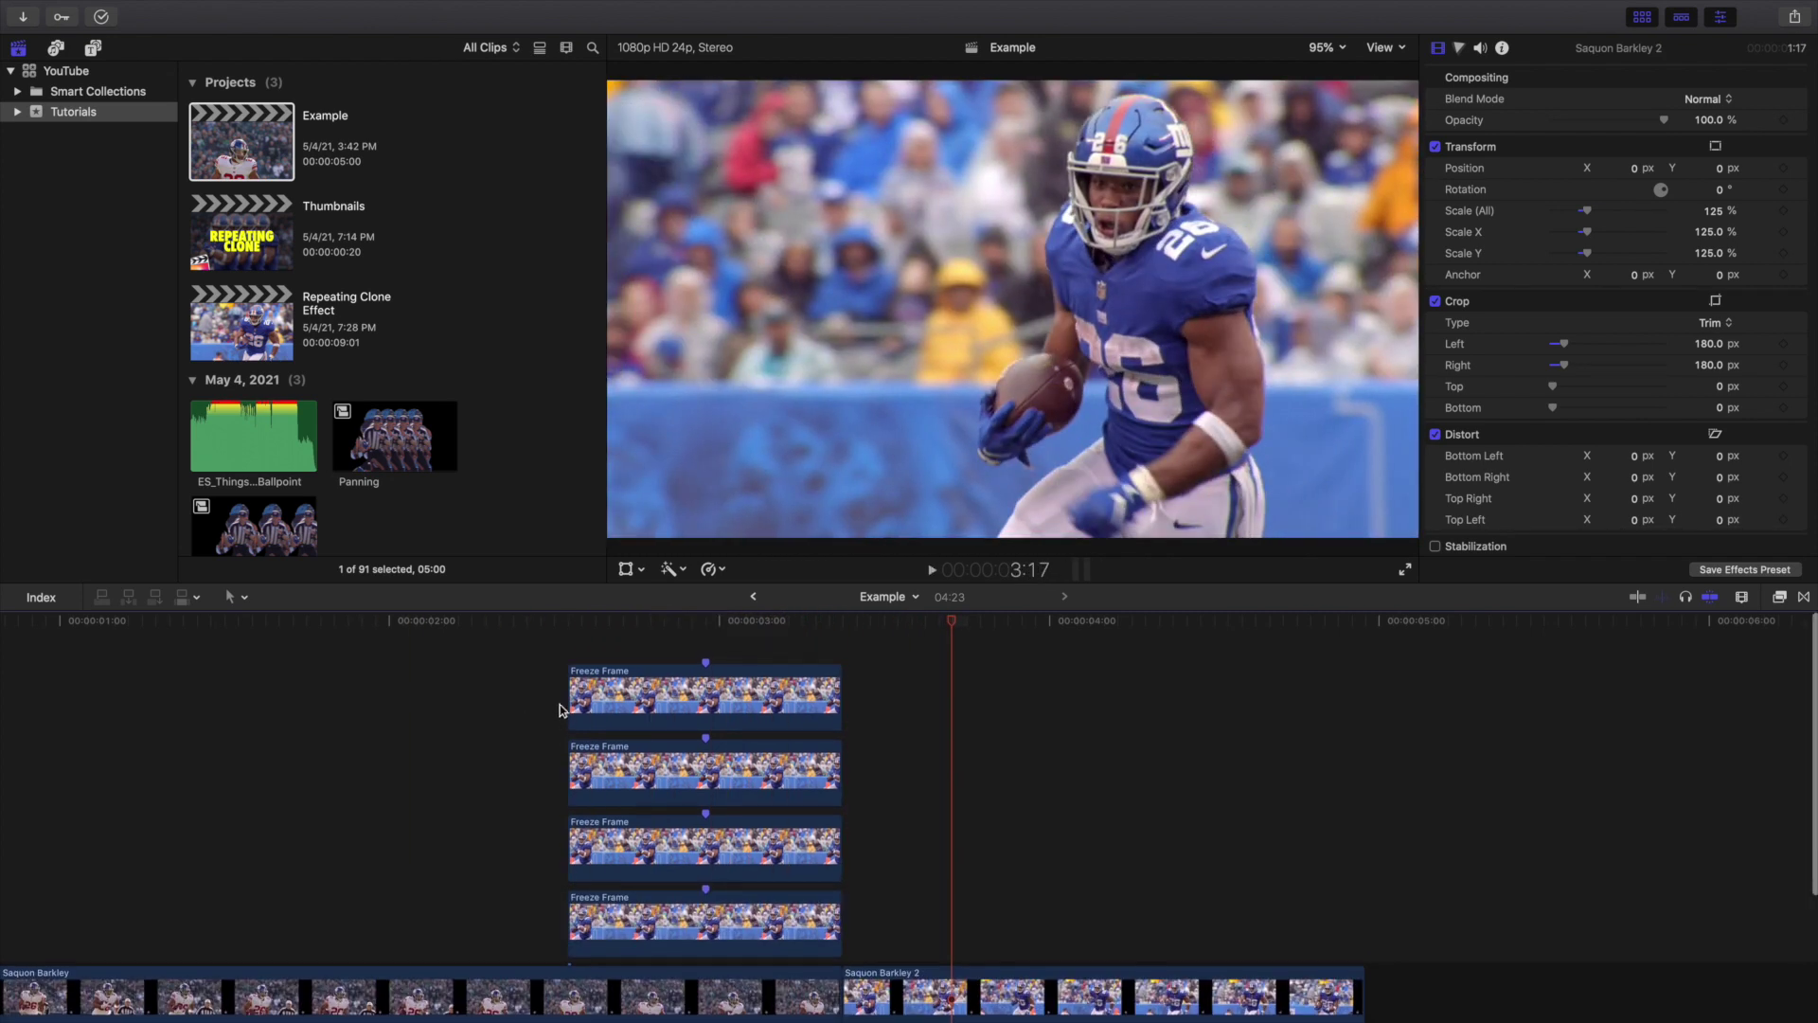
pyautogui.click(569, 668)
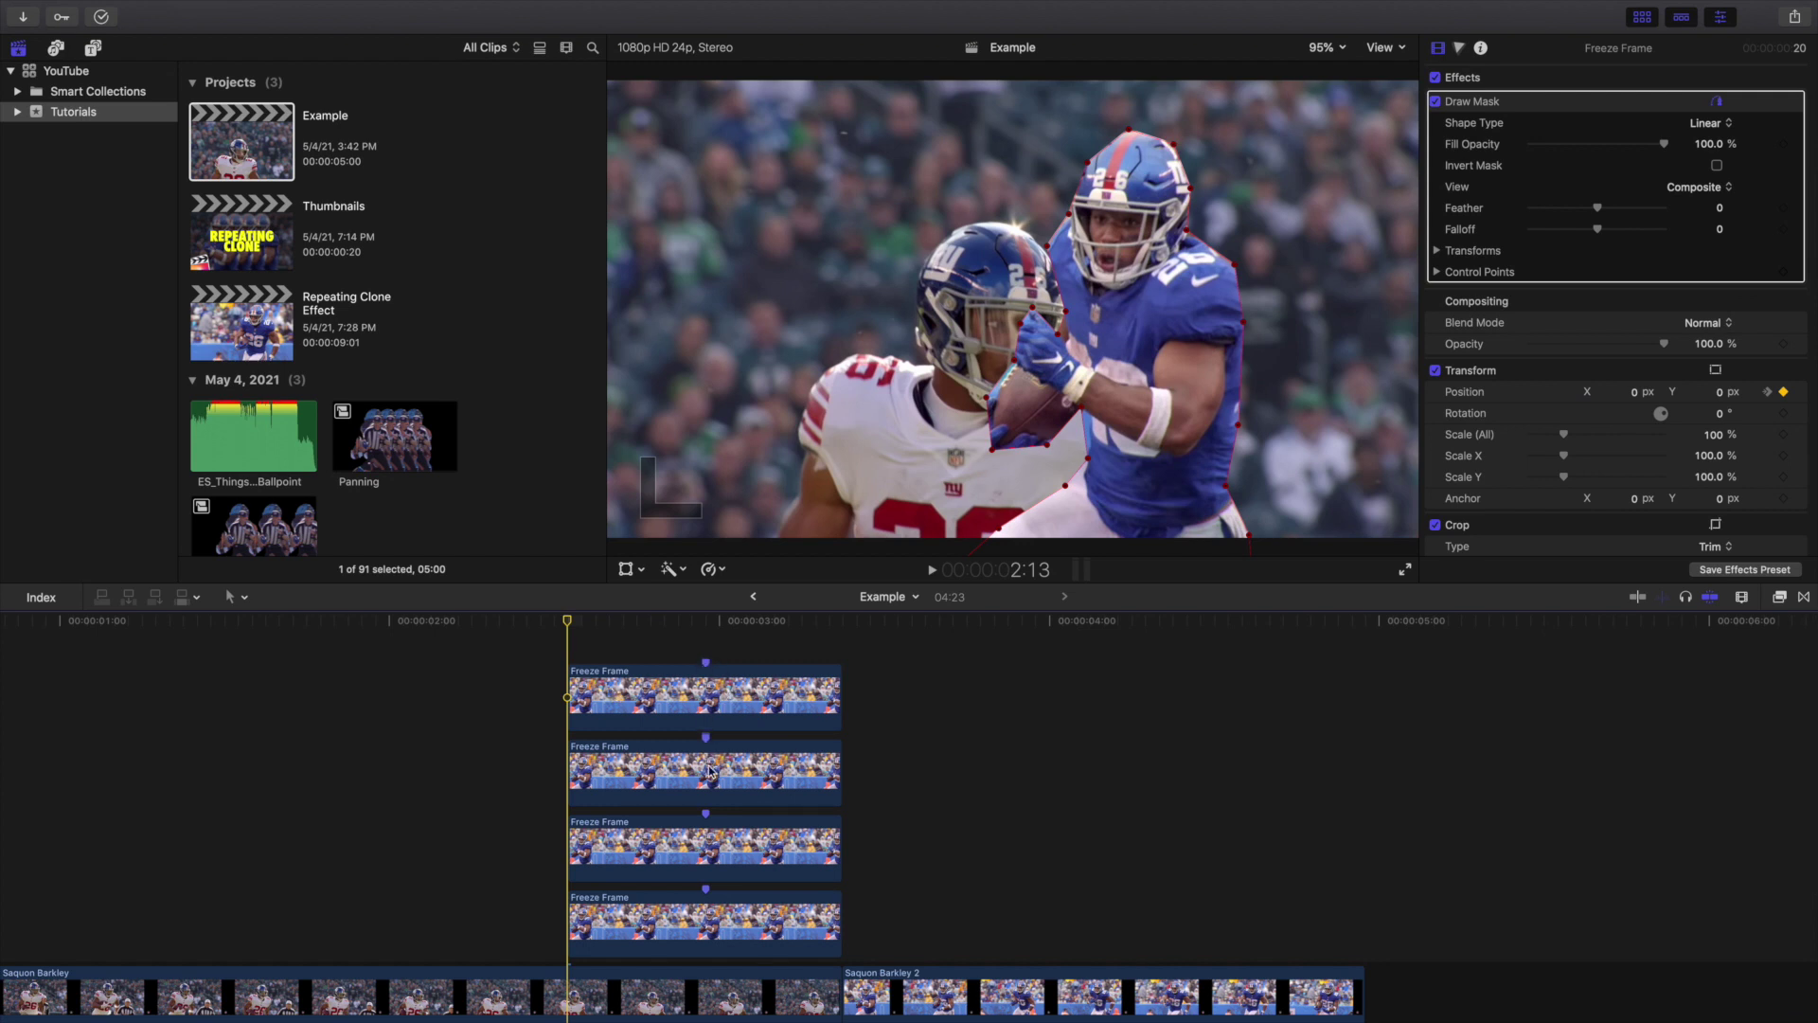
pyautogui.click(623, 698)
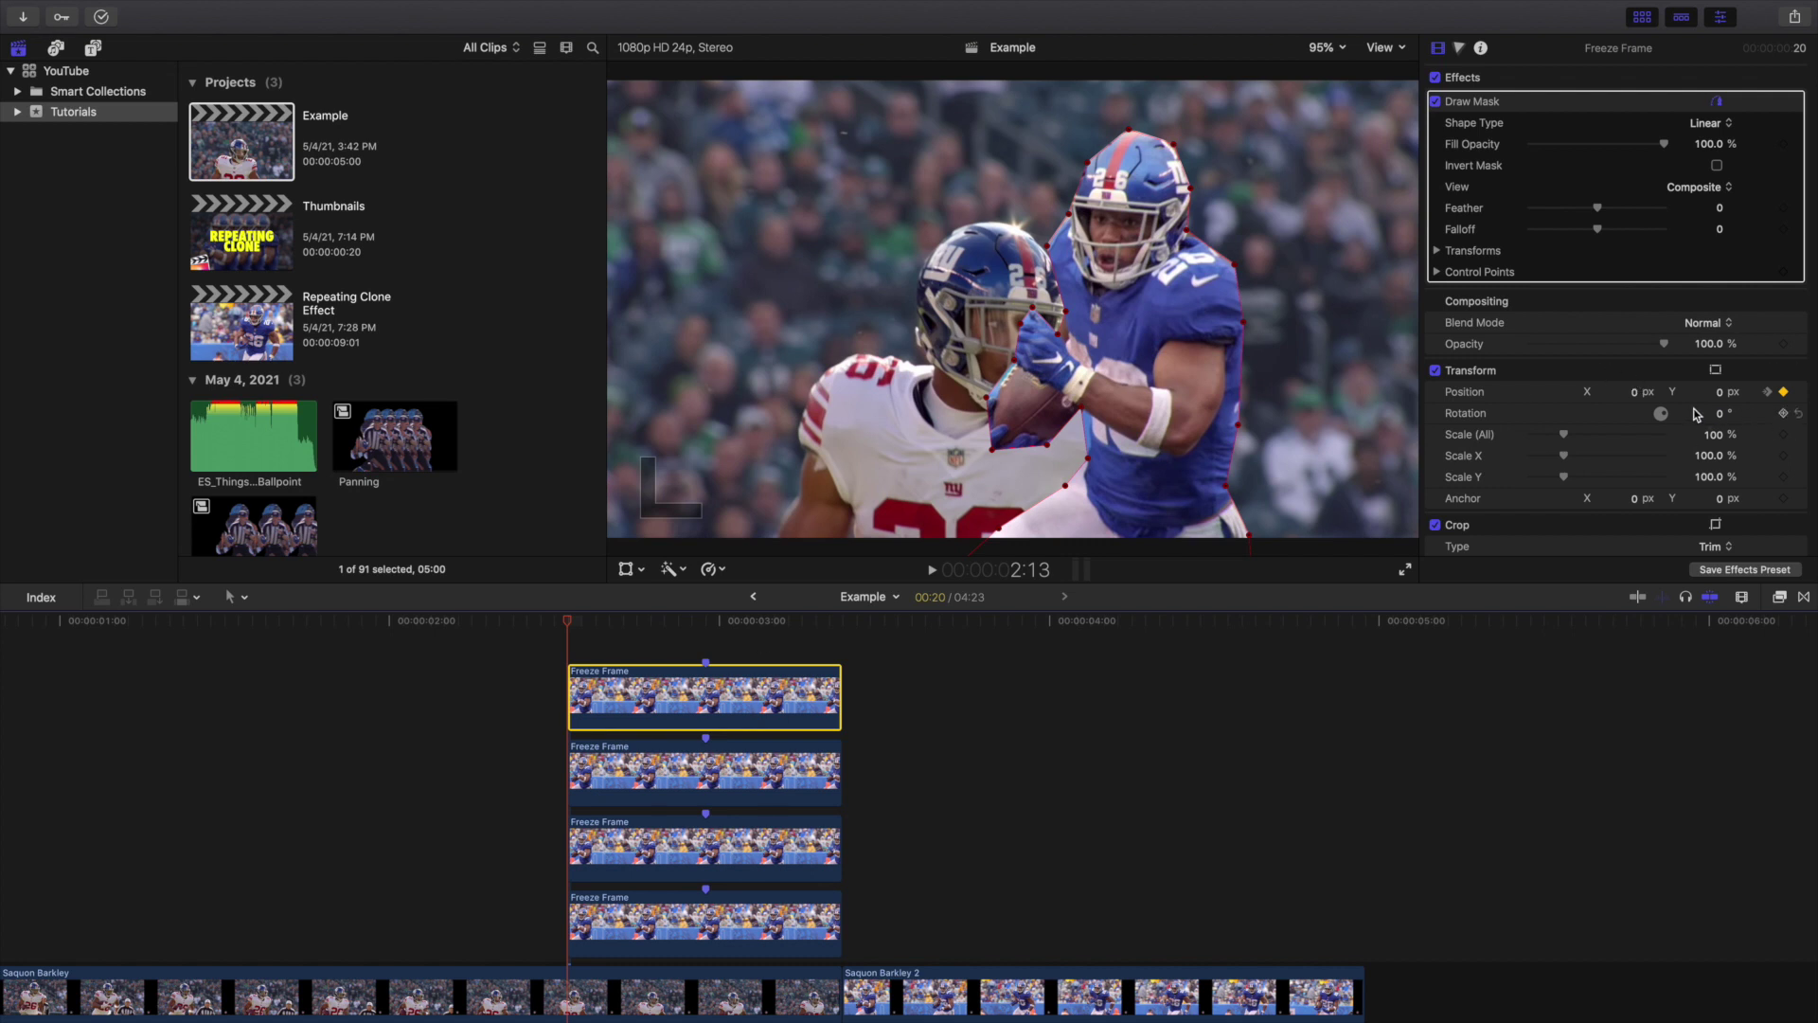
pyautogui.press('Right')
pyautogui.press('Right')
pyautogui.press('Right')
pyautogui.press('Right')
pyautogui.press('Right')
pyautogui.press('Right')
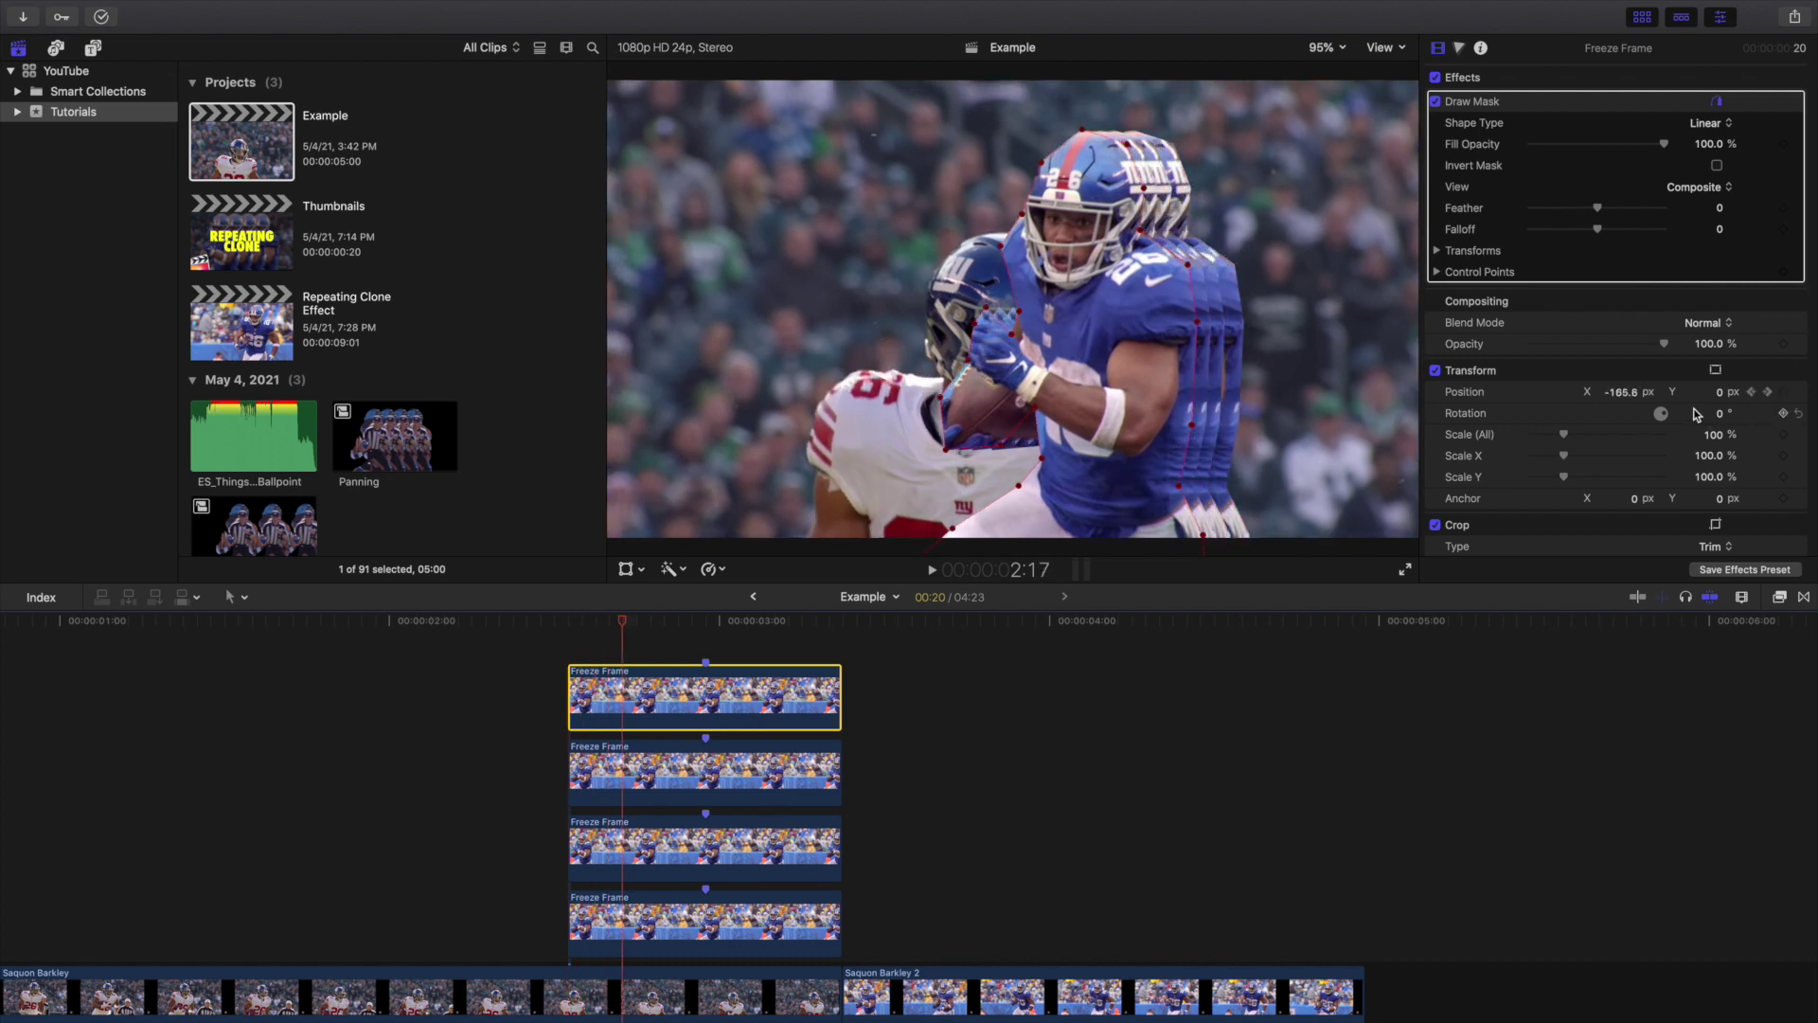
pyautogui.press('Right')
pyautogui.press('Right')
pyautogui.press('Right')
pyautogui.press('Right')
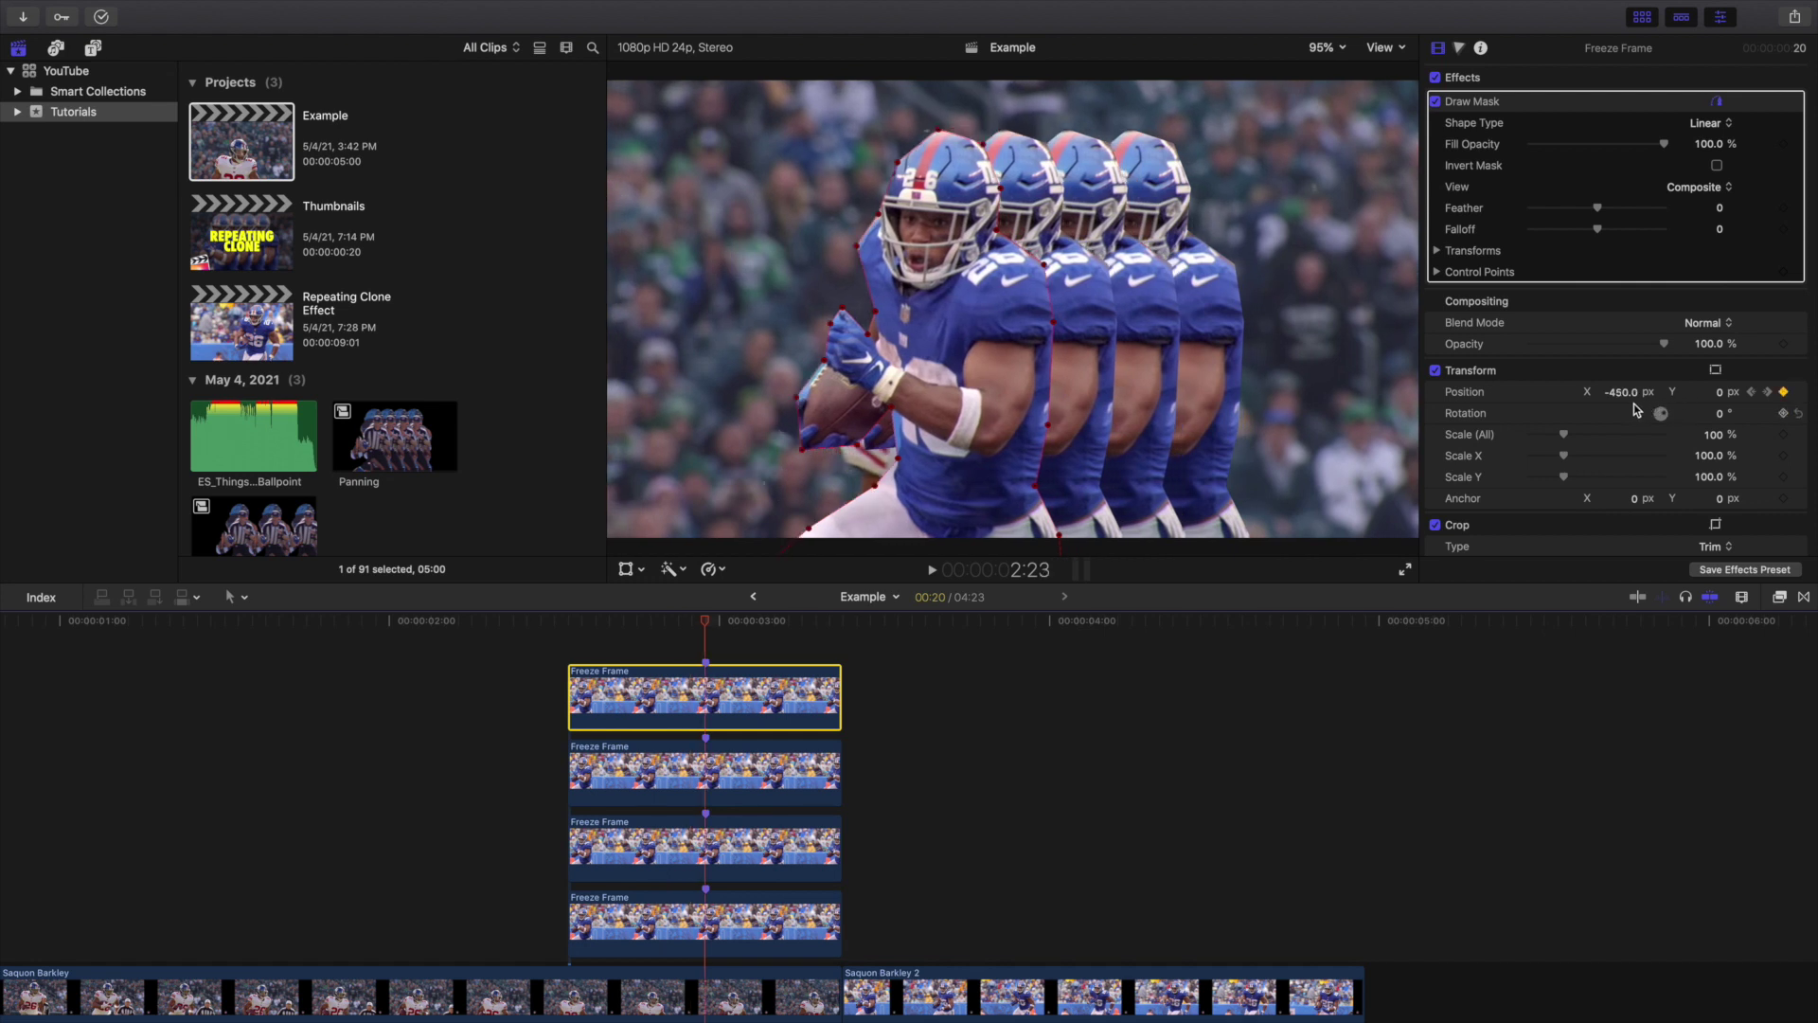
pyautogui.press('Right')
pyautogui.press('Right')
pyautogui.press('Right')
pyautogui.press('Right')
pyautogui.press('Right')
pyautogui.press('Right')
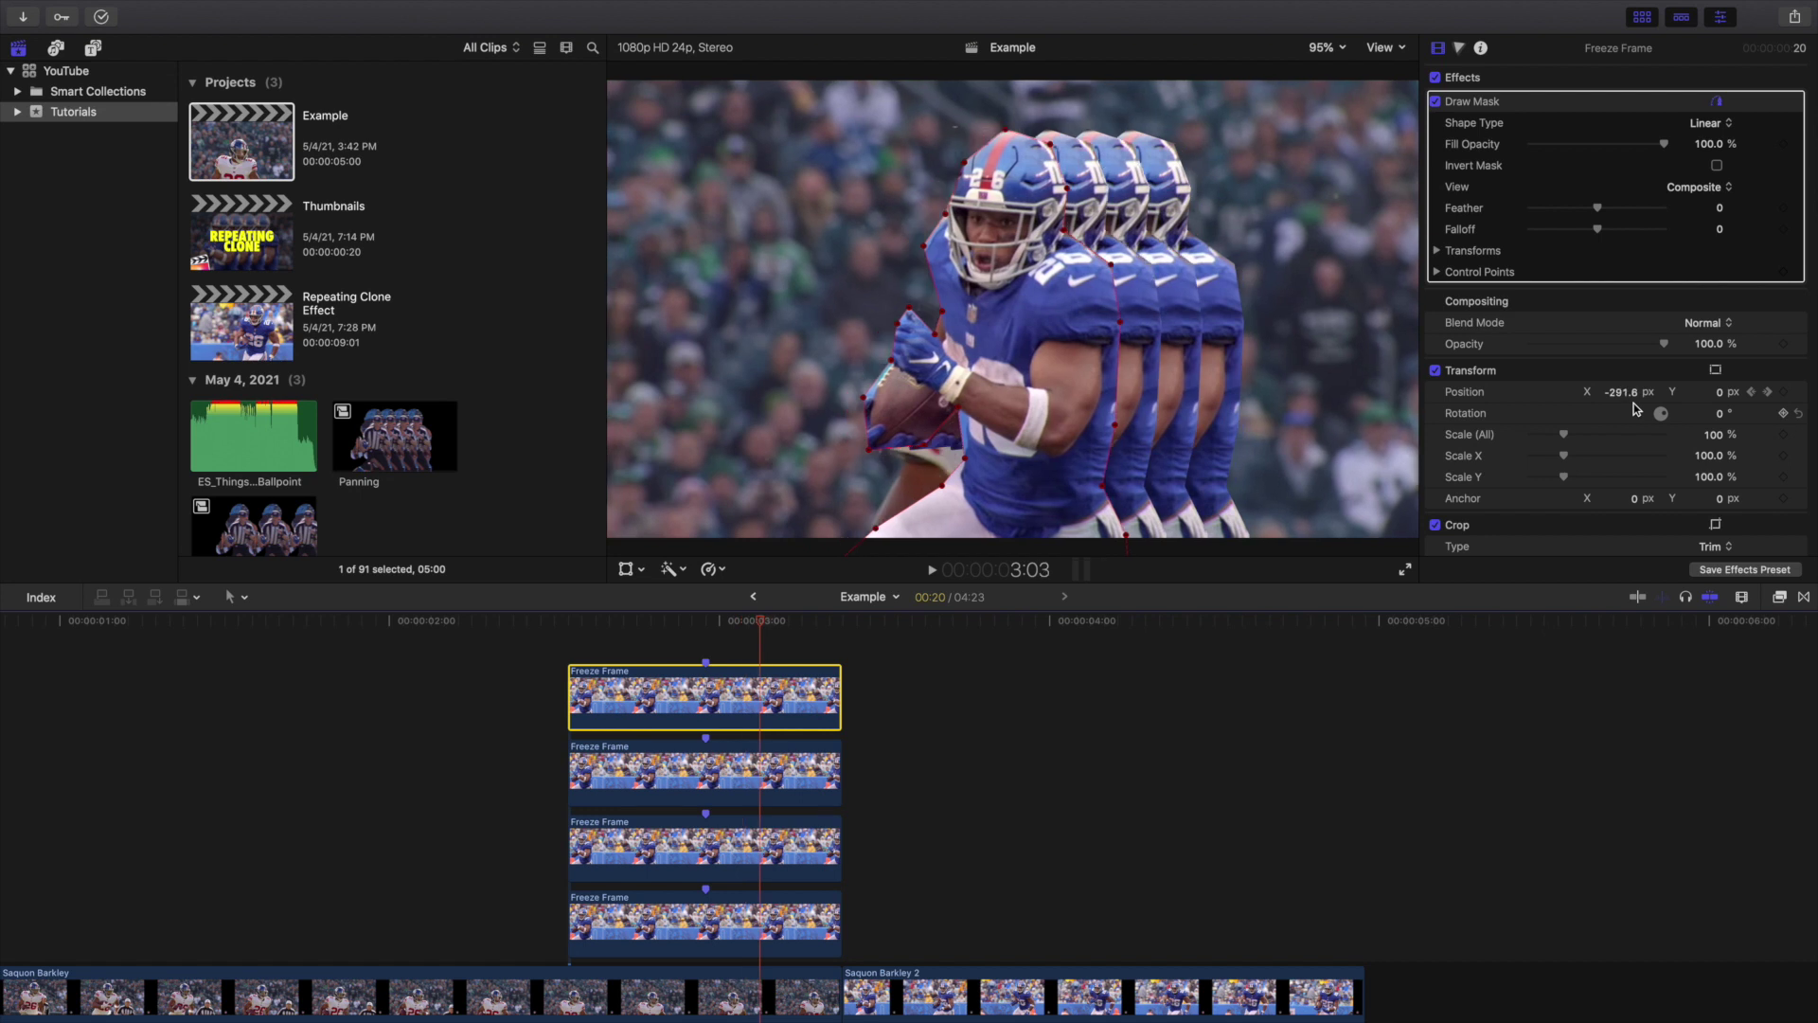
pyautogui.press('Right')
pyautogui.press('Right')
pyautogui.press('Right')
pyautogui.press('Right')
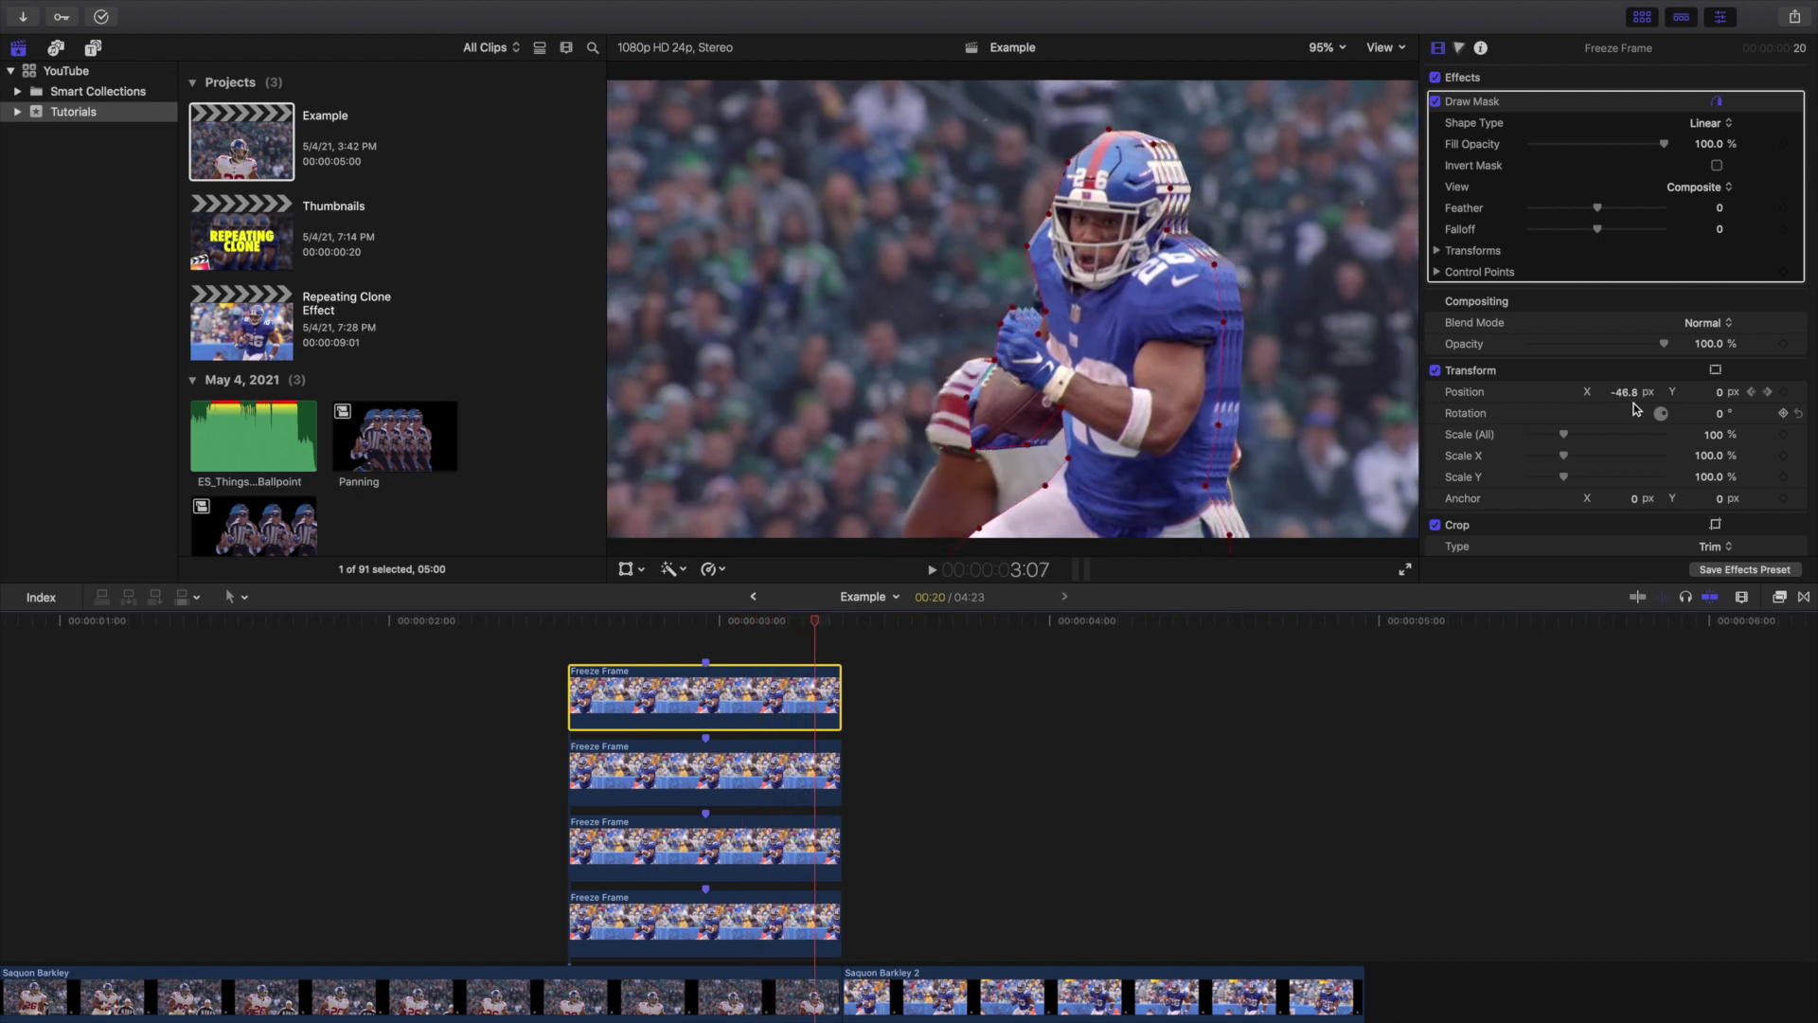
pyautogui.click(399, 697)
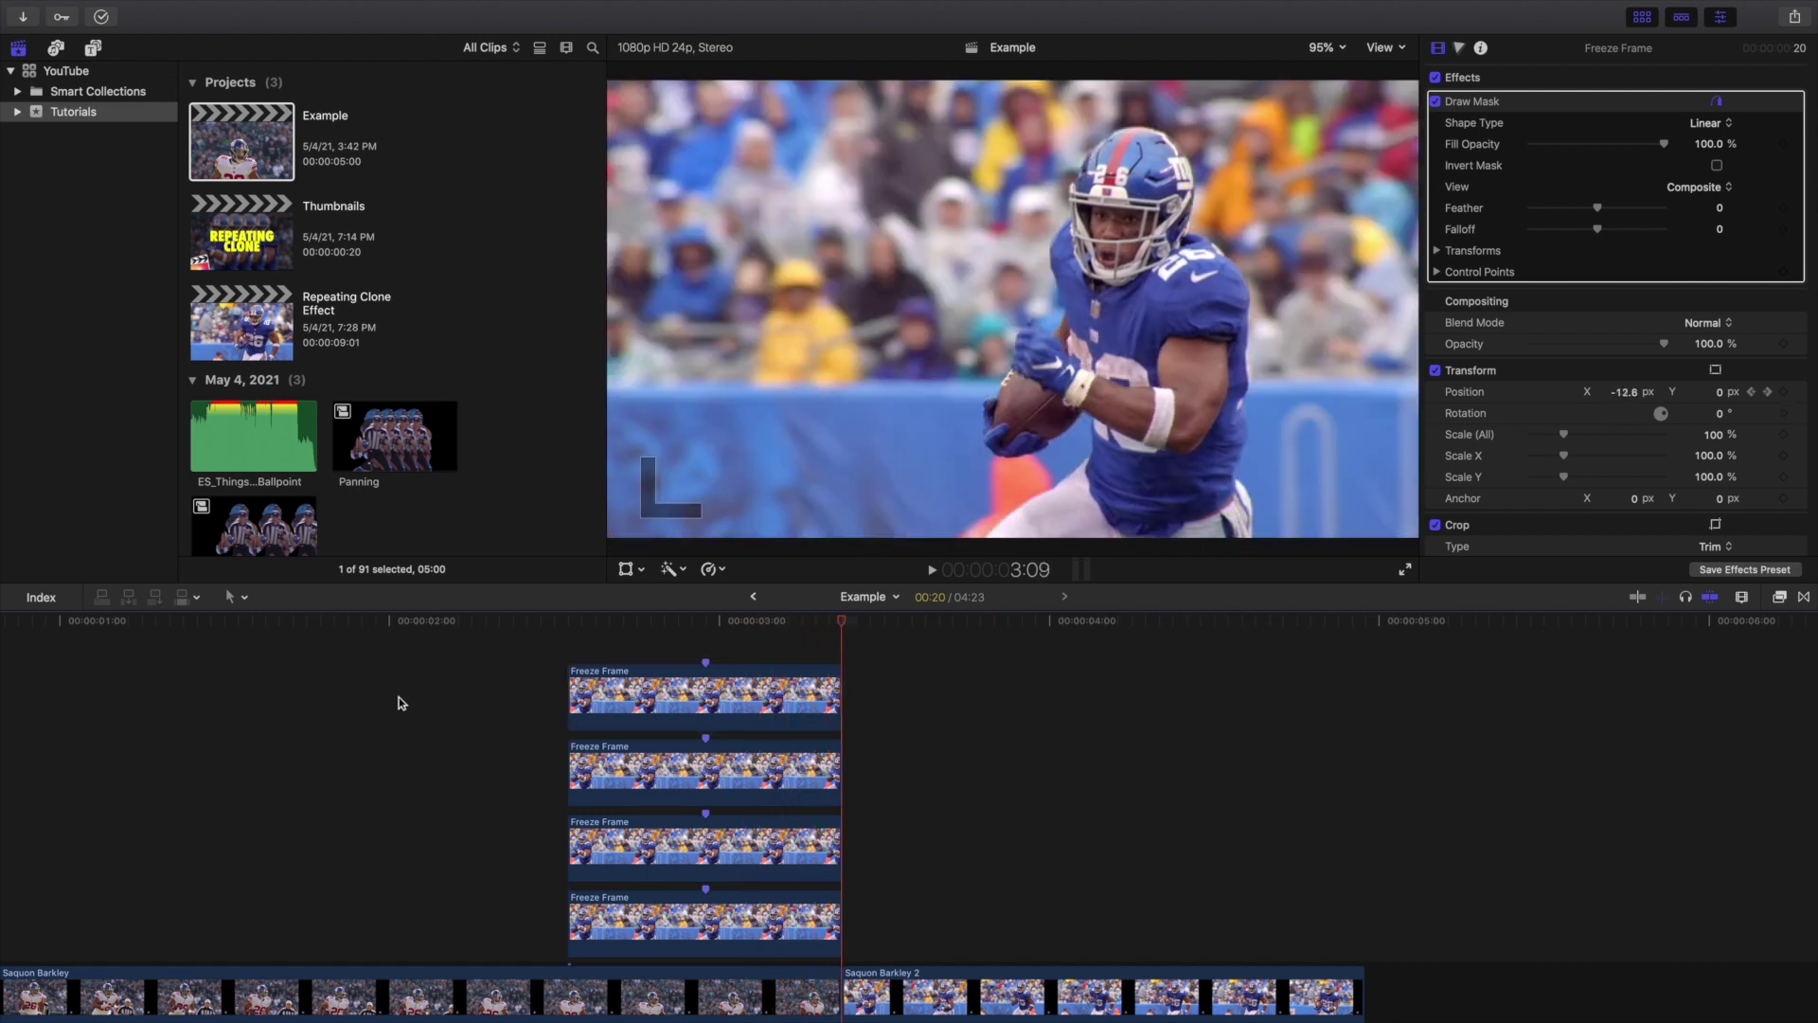
# Play back the four-clip transition, and delete the three upper Freeze Frame clips so only the lowest one is left
pyautogui.press('space')
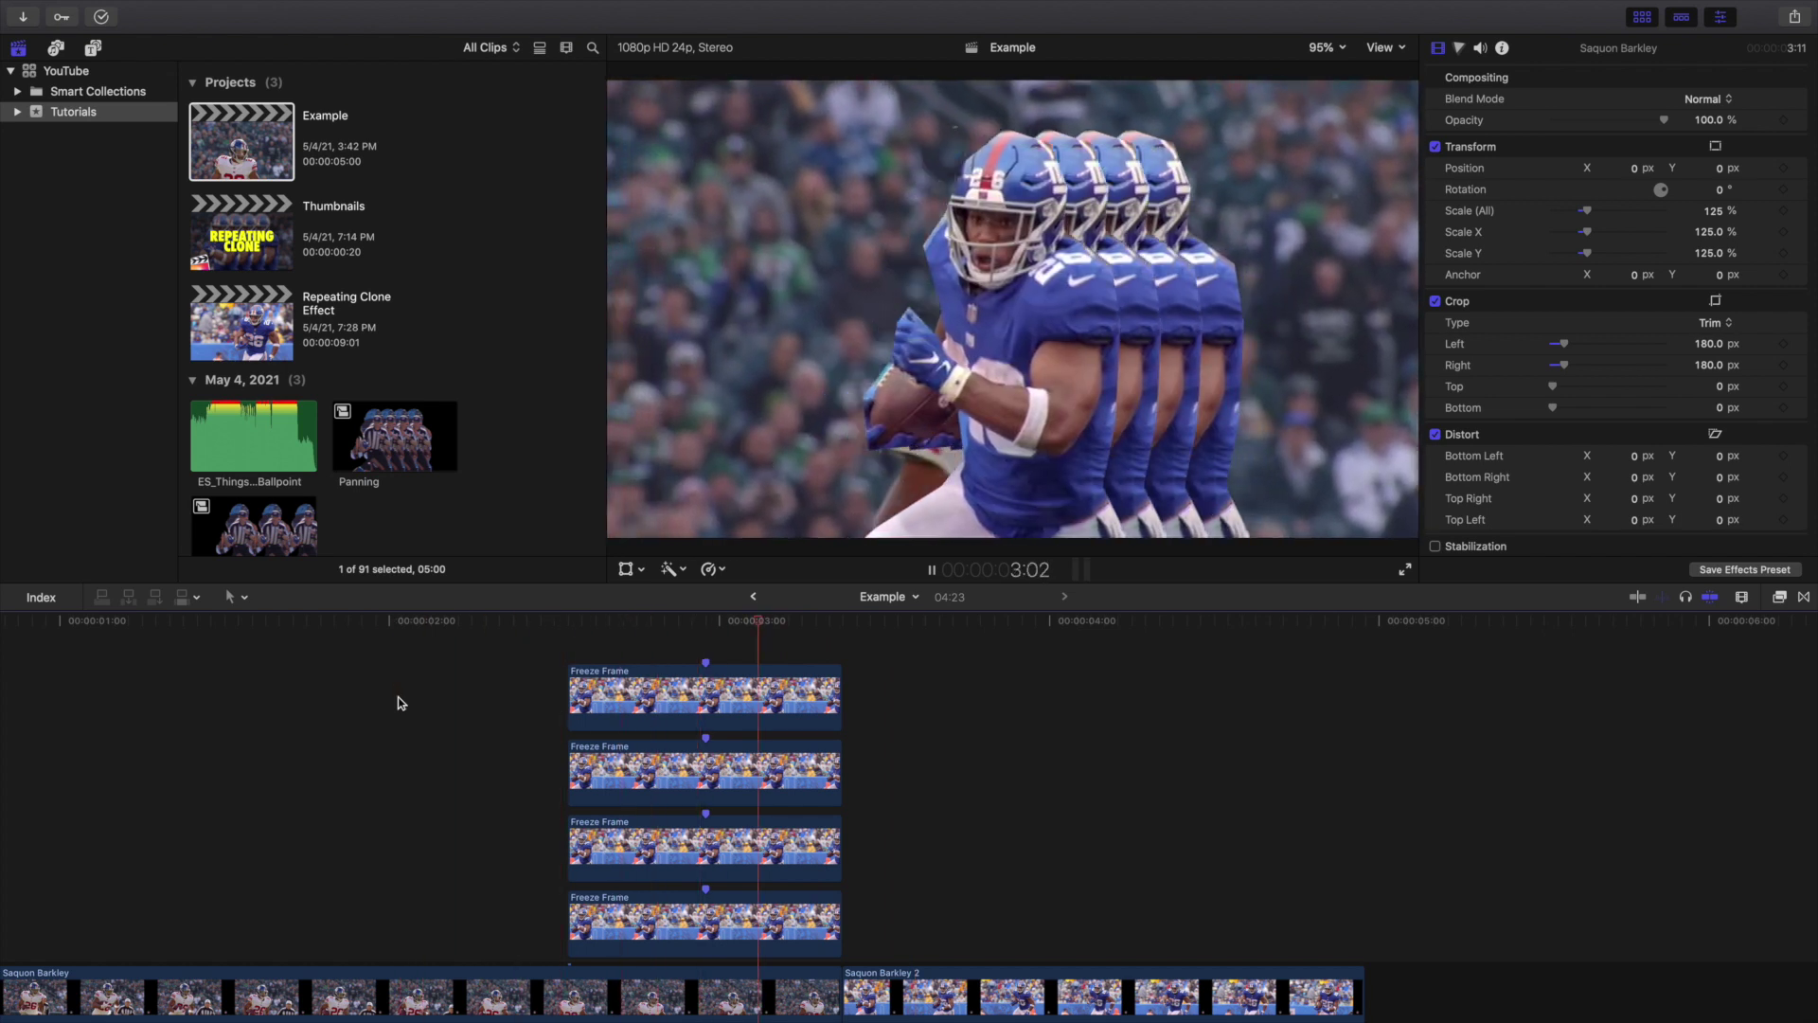
pyautogui.press('space')
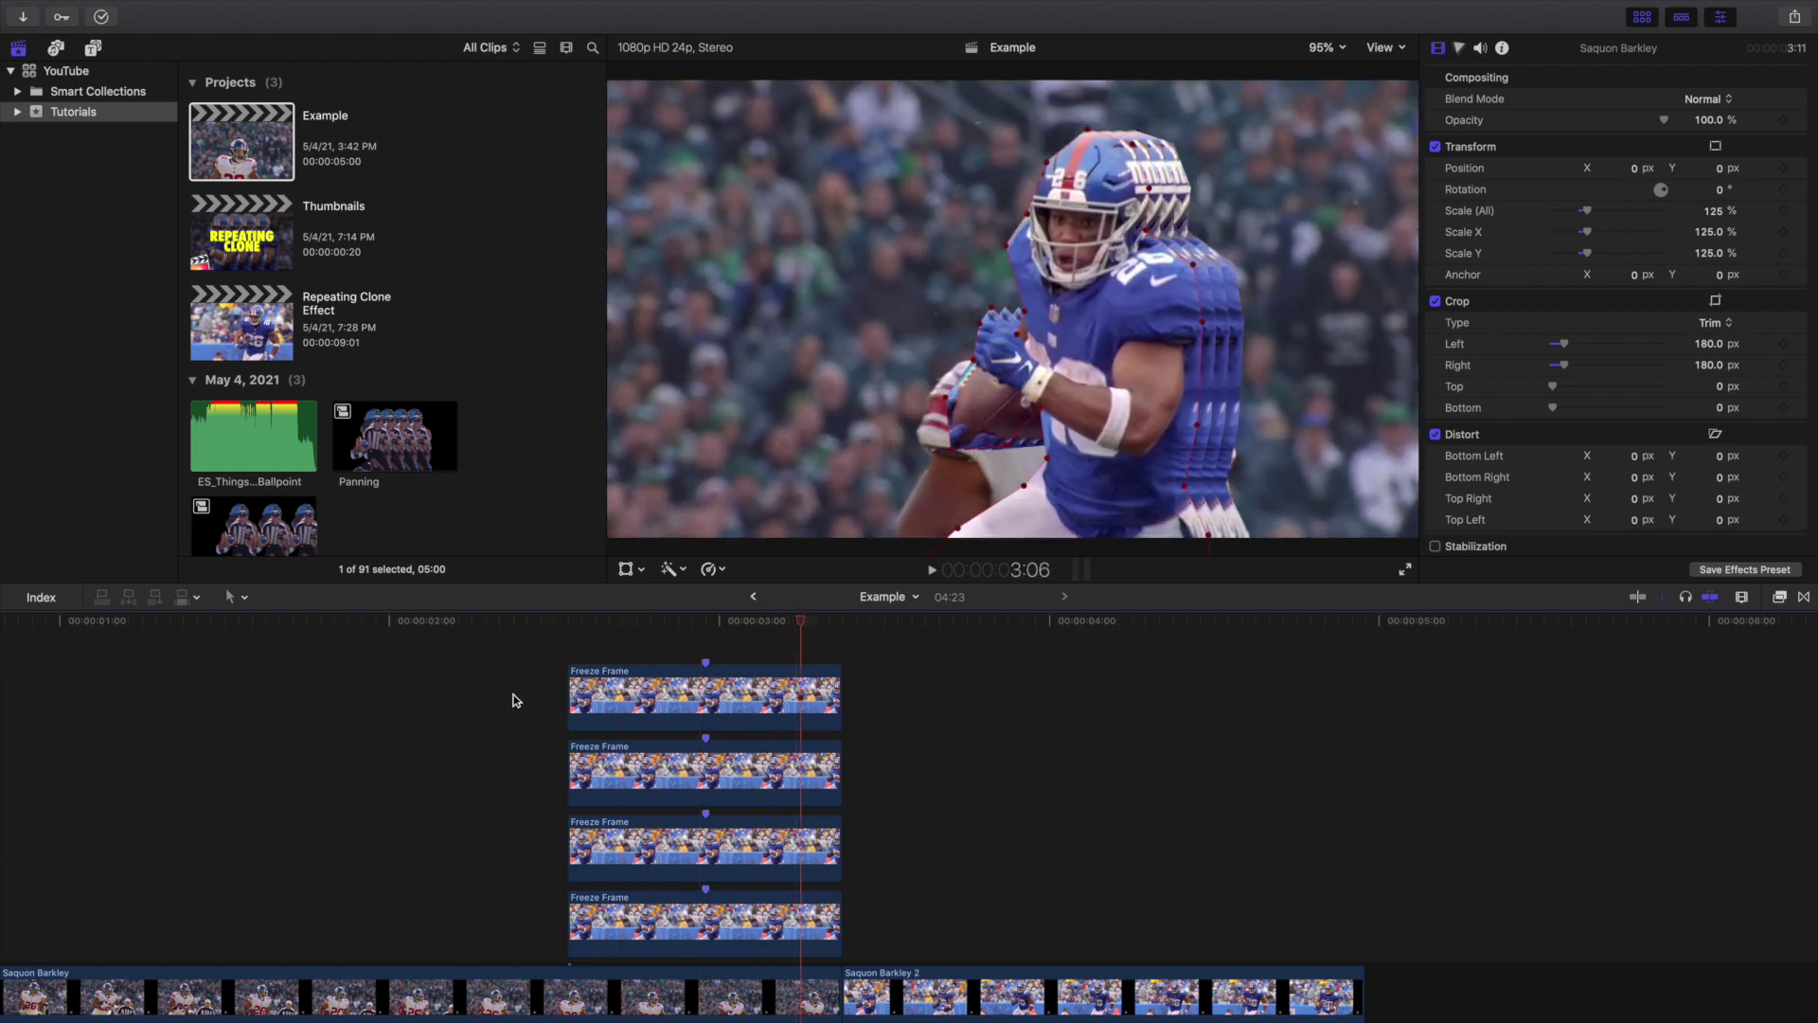
pyautogui.moveTo(541, 685); pyautogui.dragTo(722, 867)
pyautogui.press('Delete')
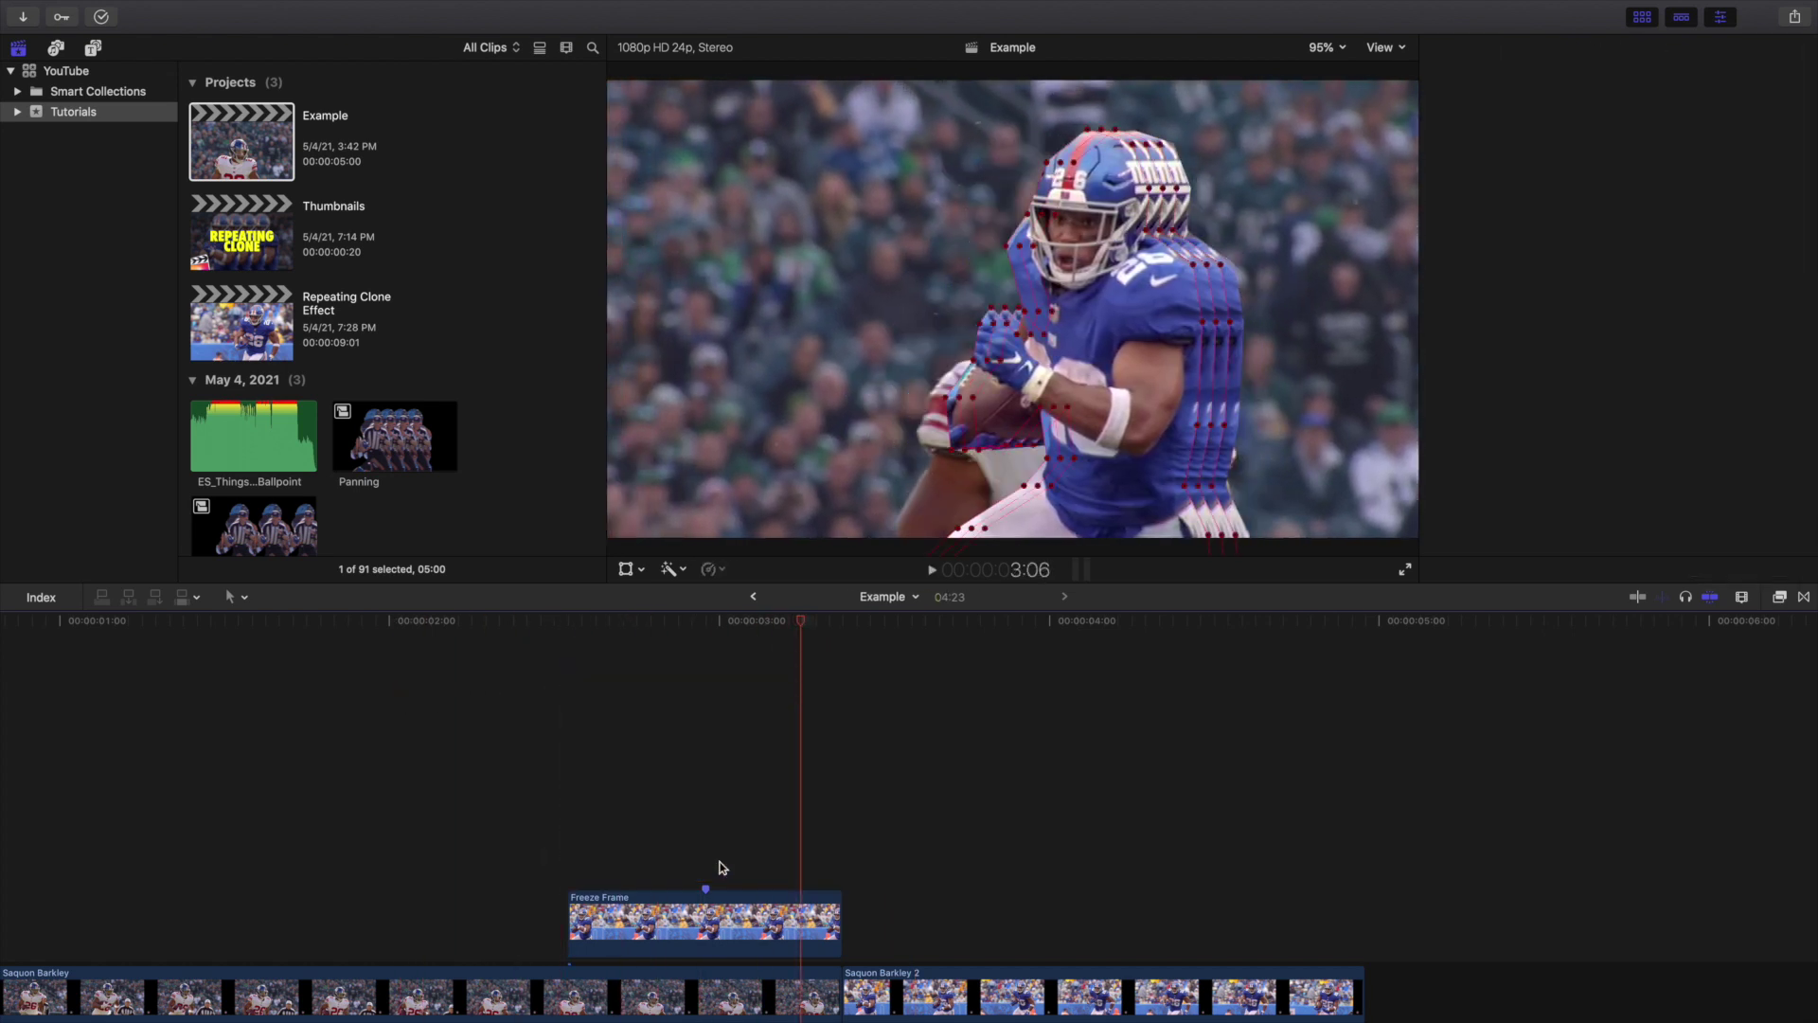
# Duplicate the remaining Freeze Frame clip directly above itself at the same timeline position
pyautogui.click(706, 791)
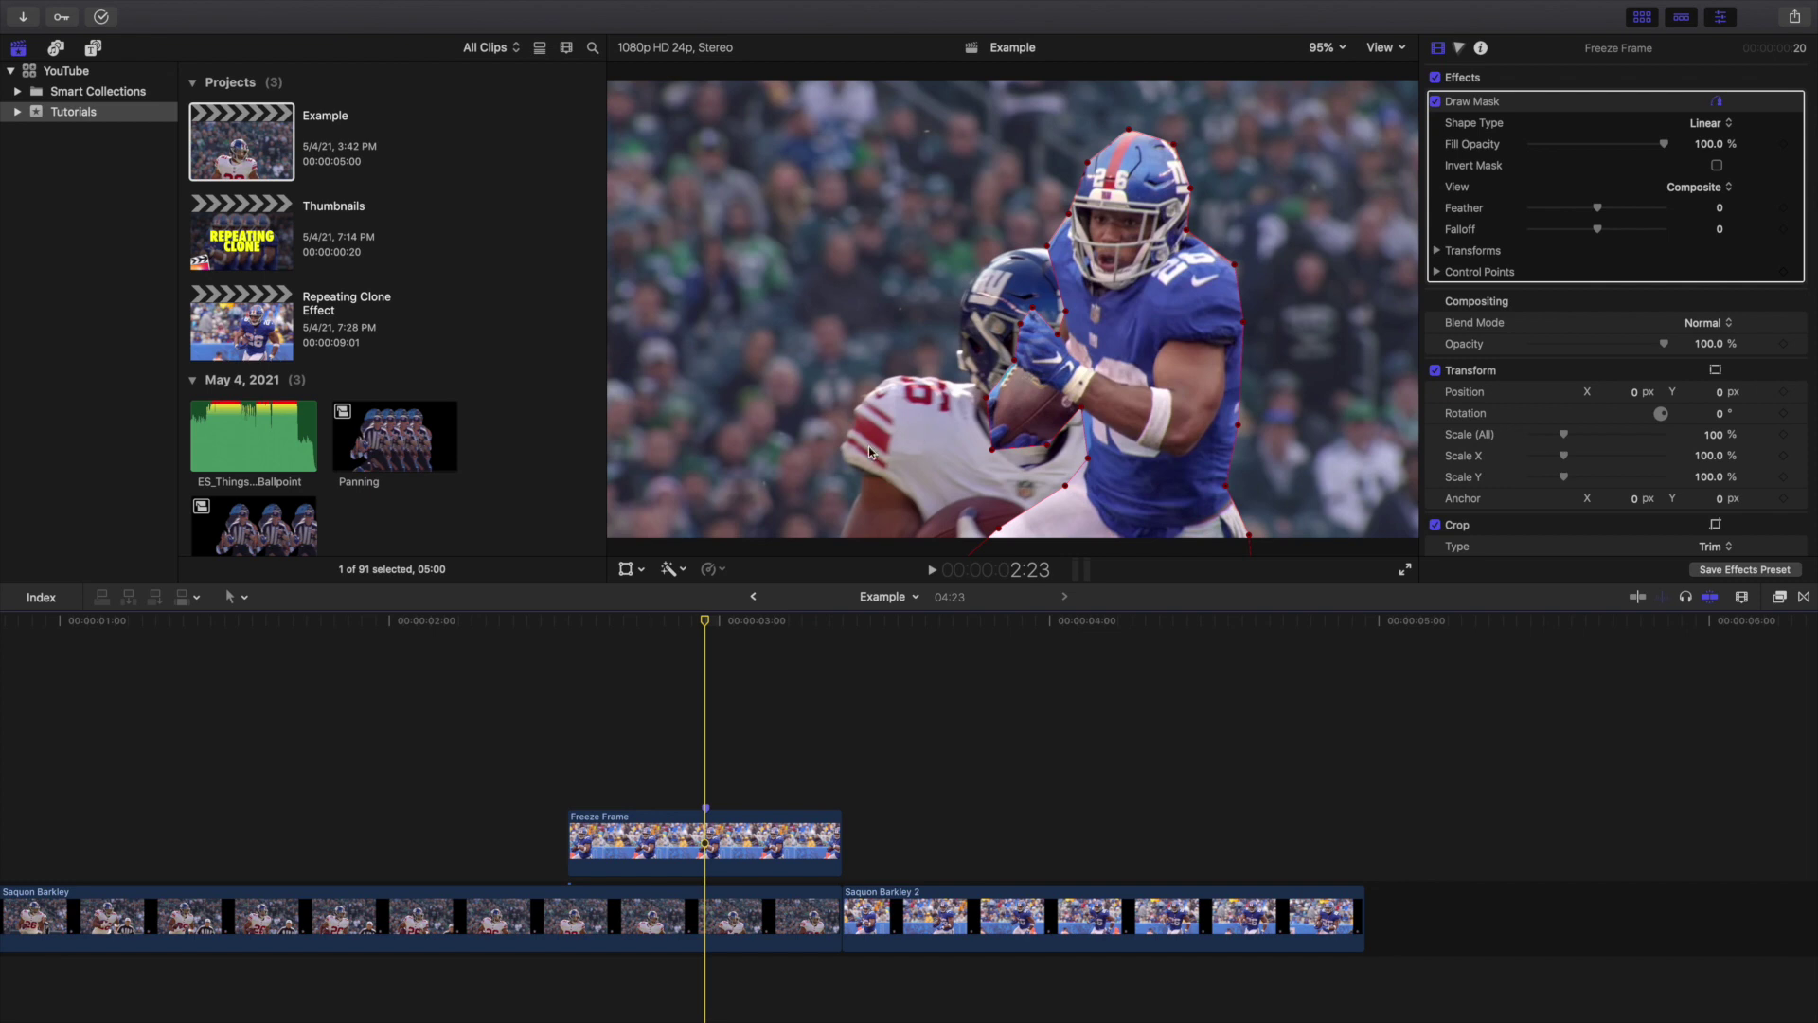
pyautogui.click(704, 839)
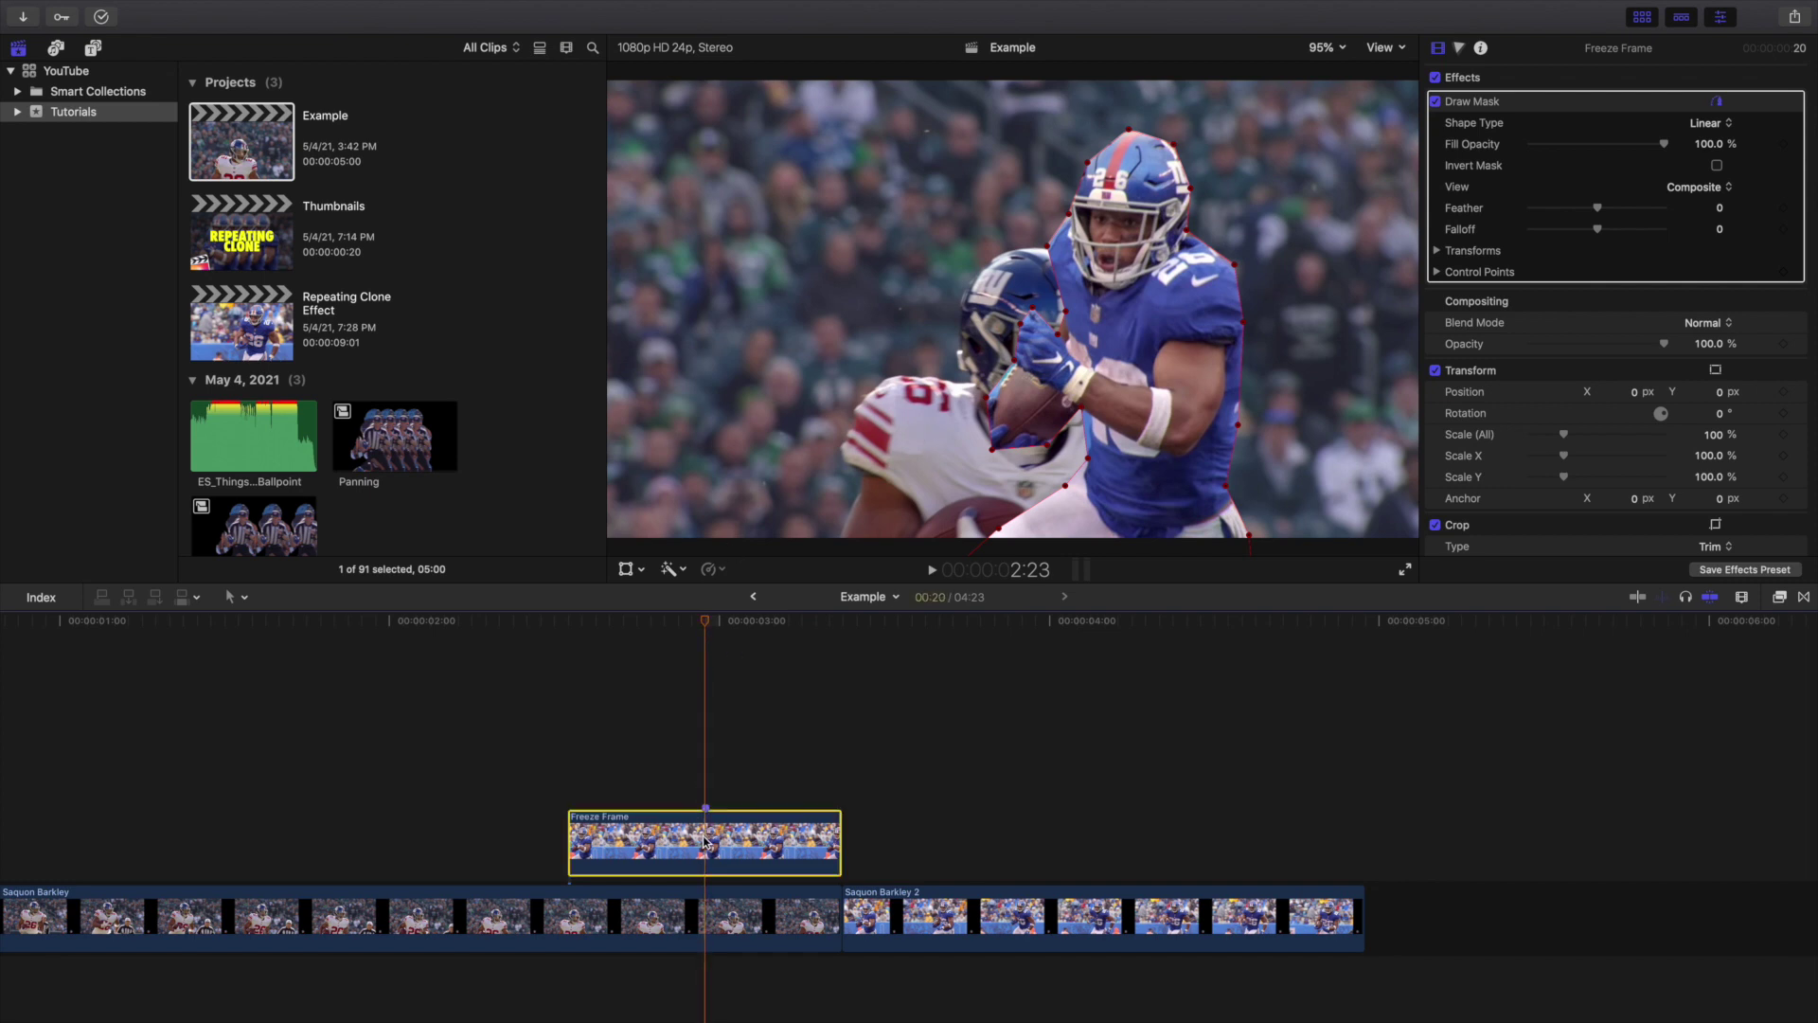
pyautogui.moveTo(706, 842); pyautogui.dragTo(710, 803)
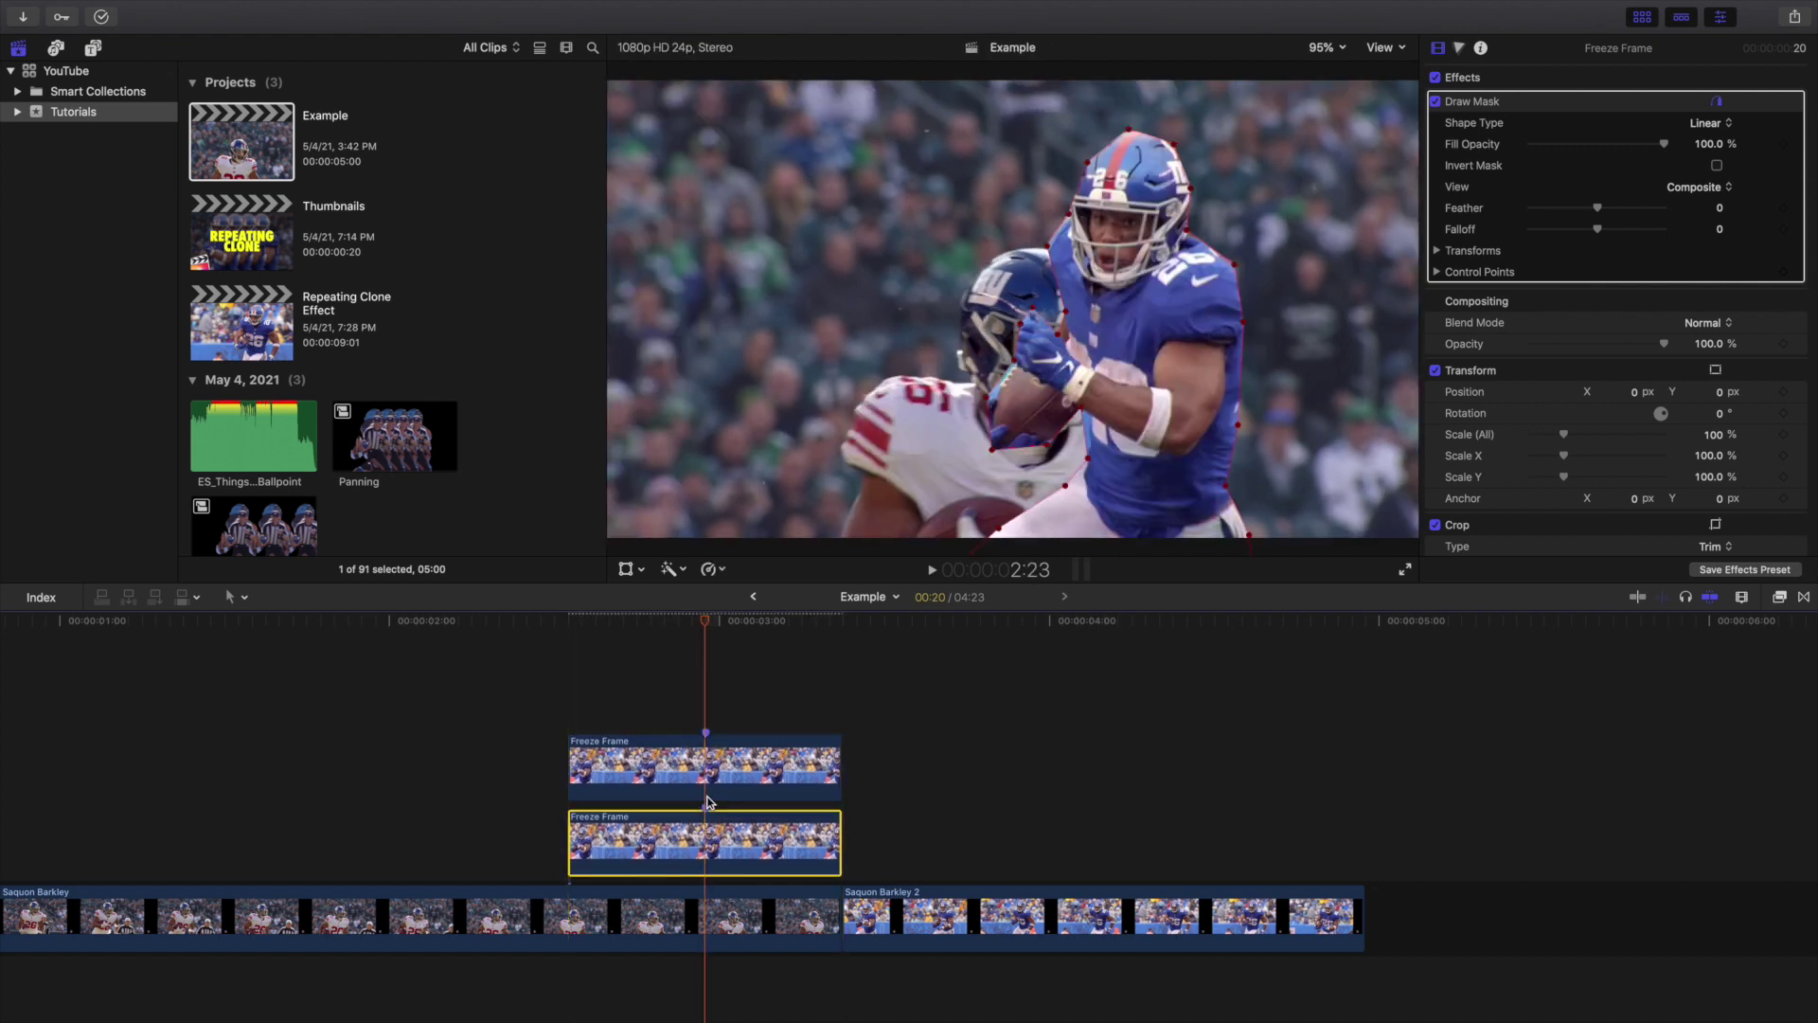
pyautogui.click(634, 757)
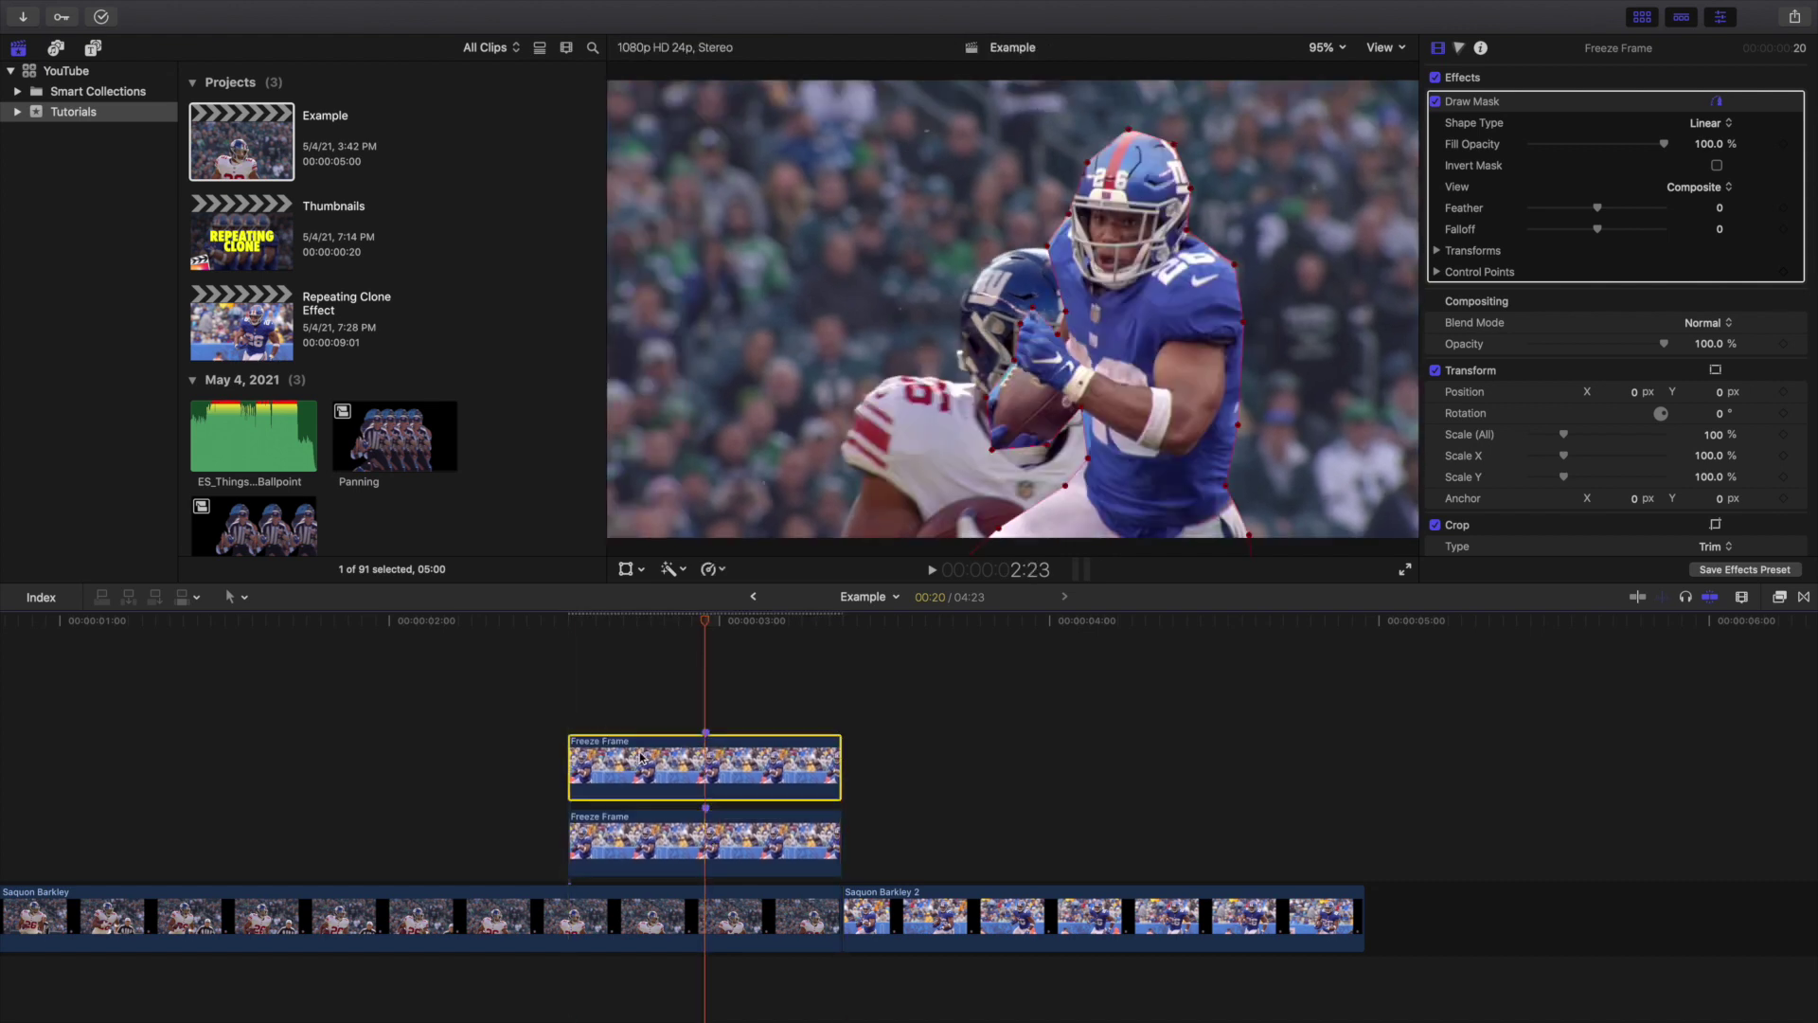
# Add a Position keyframe to the lower Freeze Frame clip at its first frame, 00:00:02:13
pyautogui.click(569, 717)
pyautogui.click(635, 826)
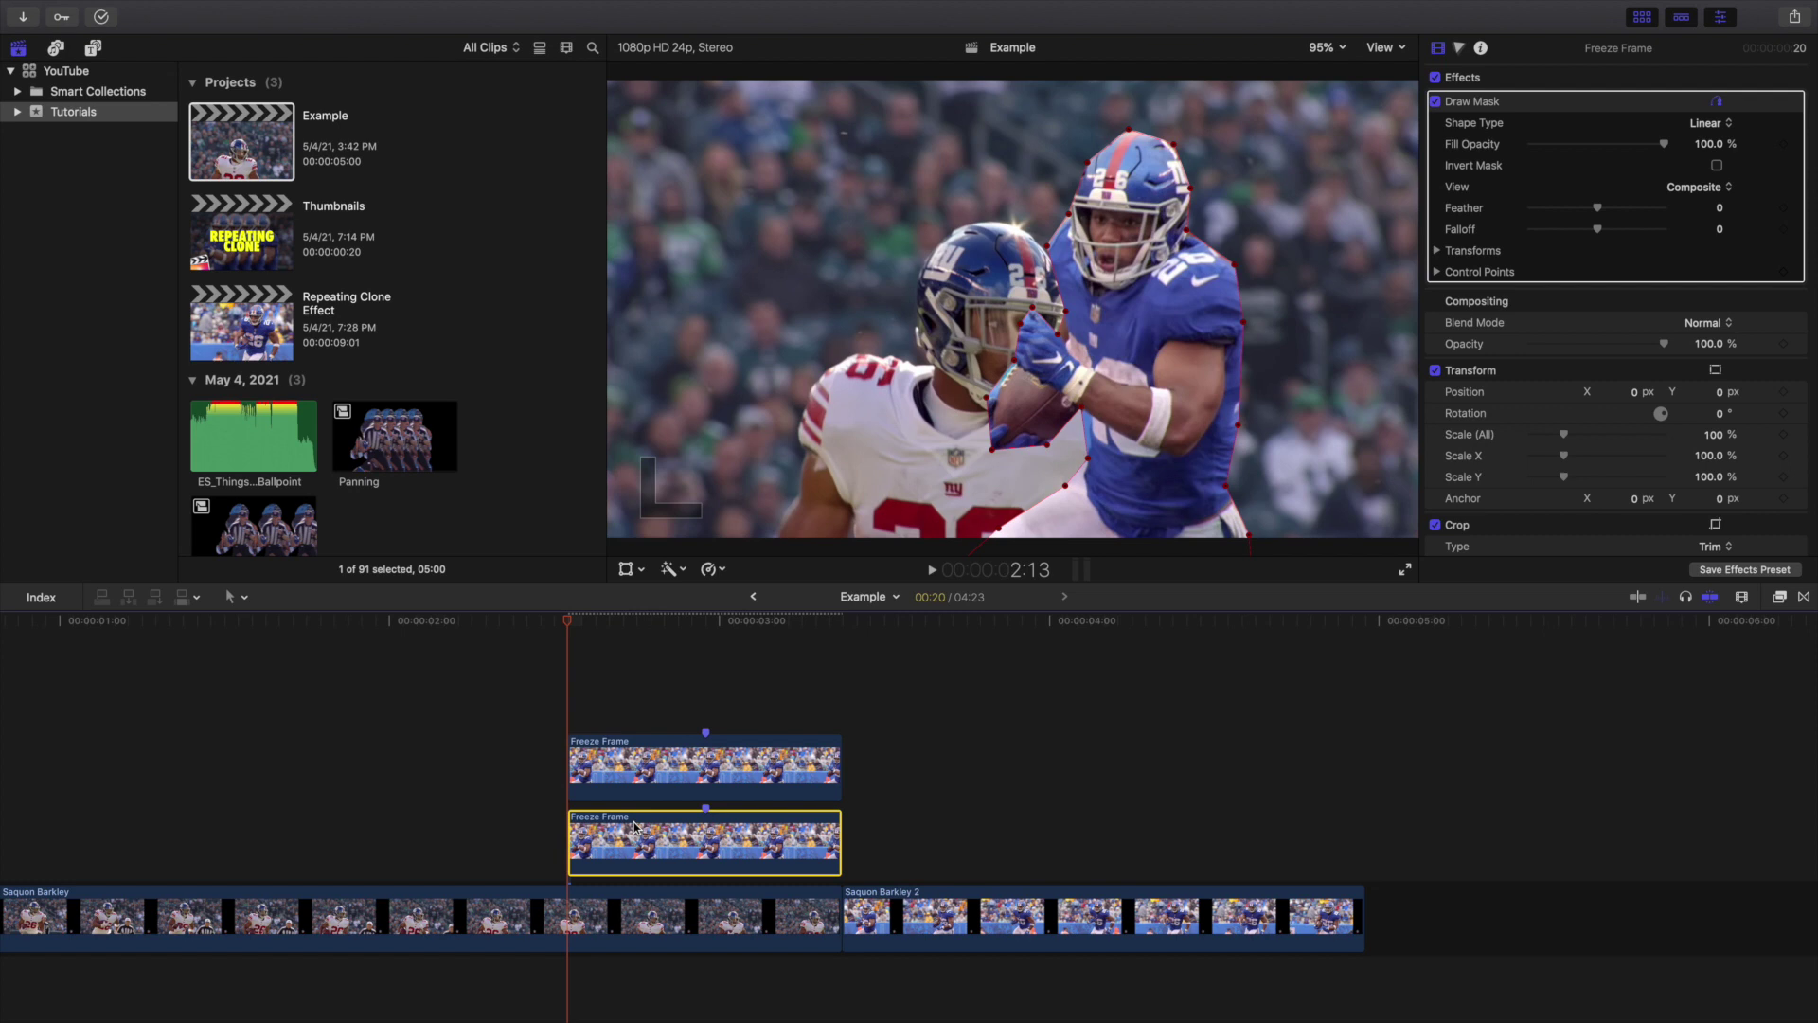
pyautogui.click(1782, 391)
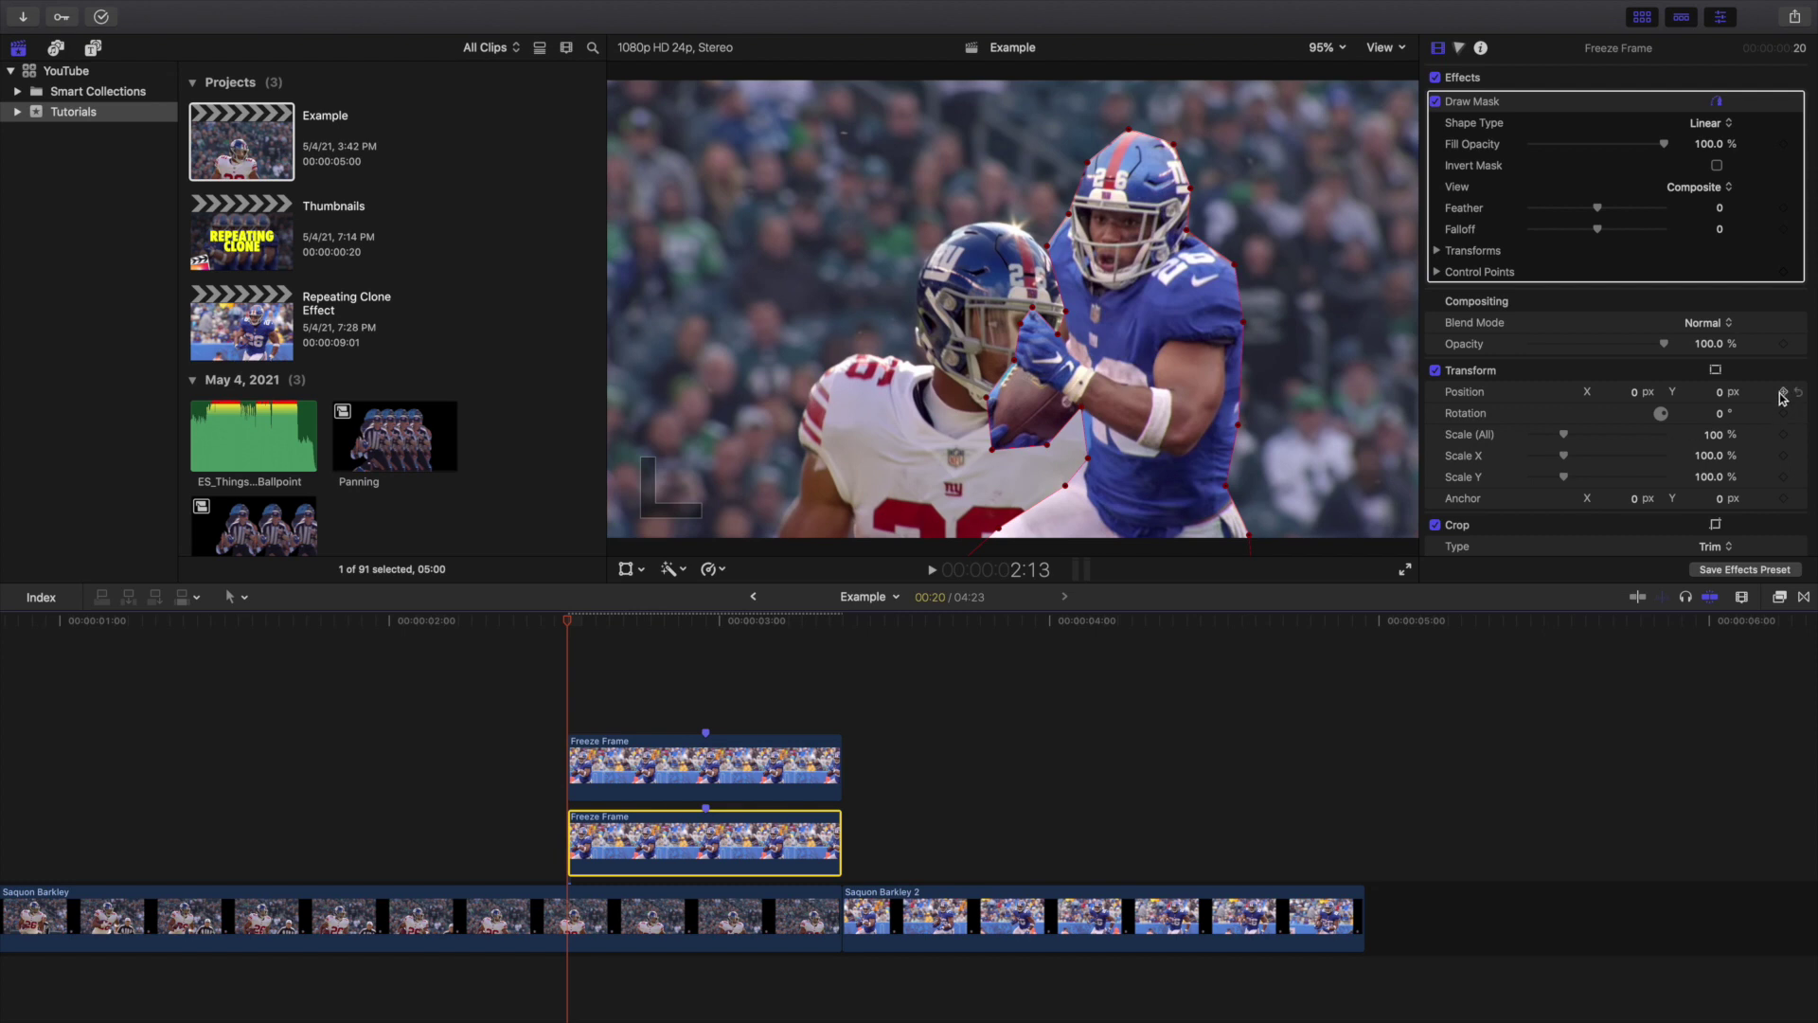
# Set the lower Freeze Frame clip's Position X to 500 px at the marker, 00:00:02:23
pyautogui.click(706, 711)
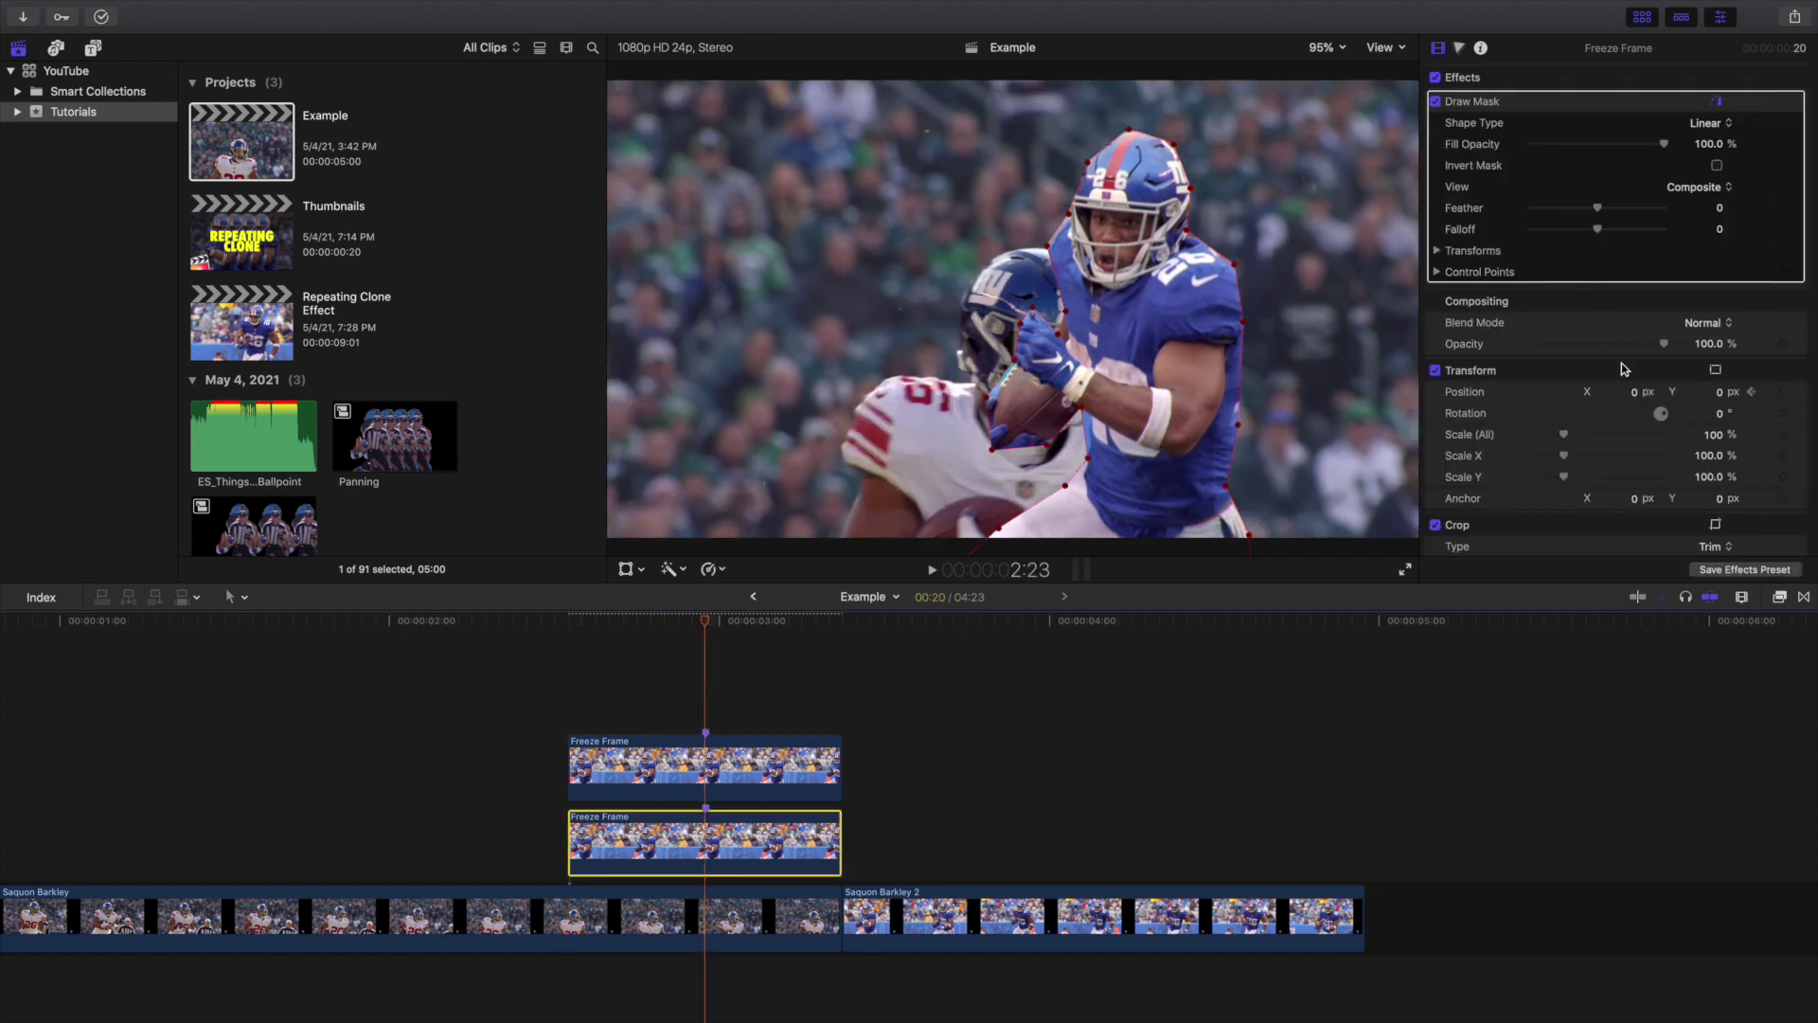
pyautogui.click(1630, 391)
pyautogui.write('5')
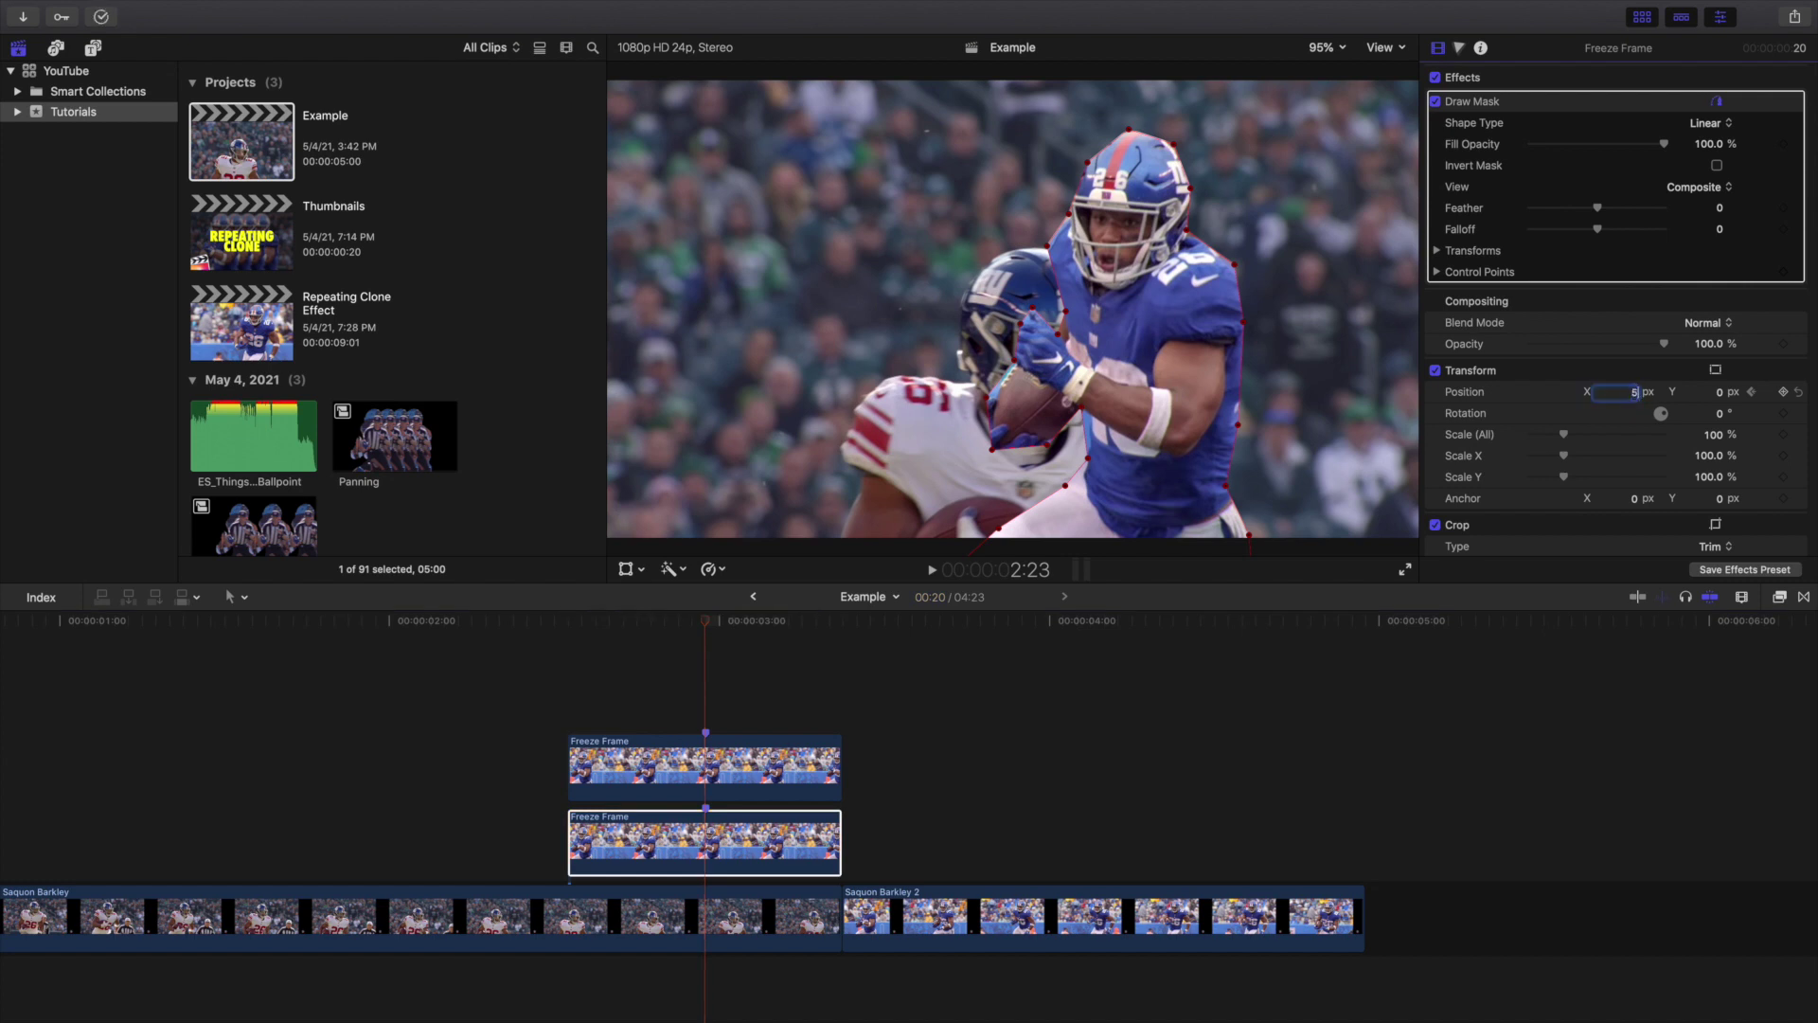
pyautogui.write('00')
pyautogui.press('Return')
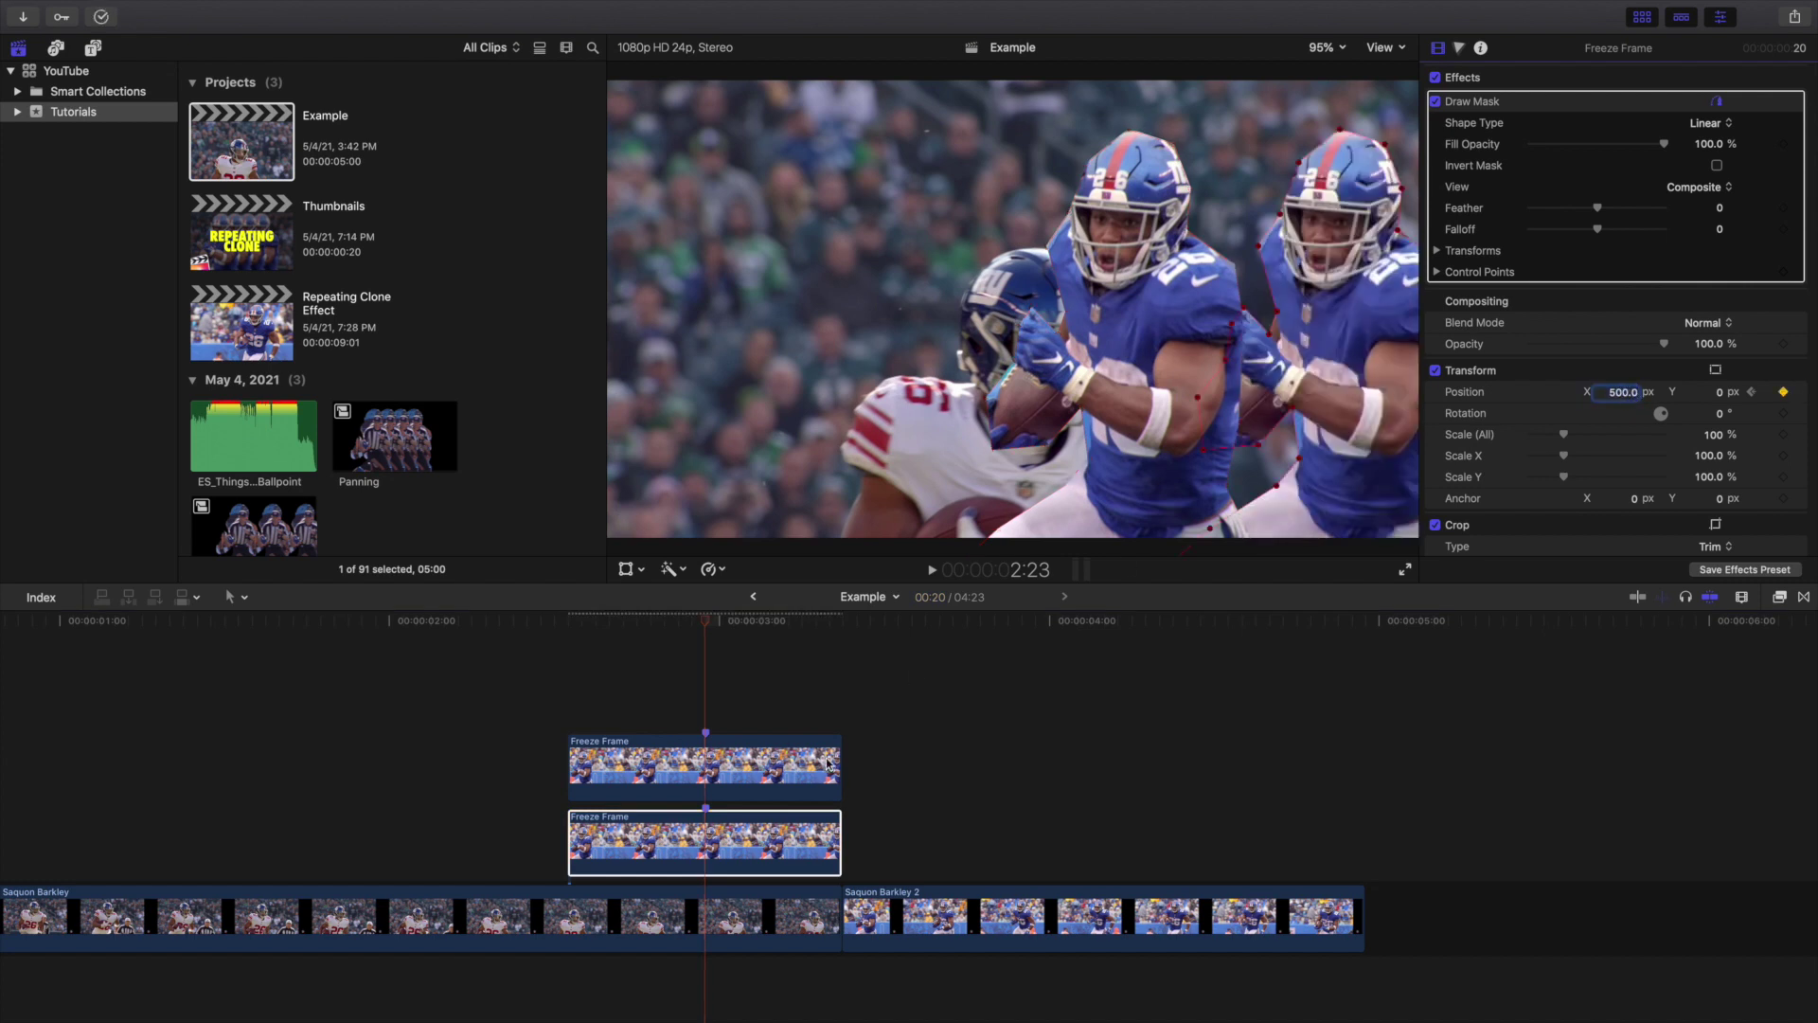
# Keyframe the lower Freeze Frame clip's Position X back to 0 px at the end of the clip, 00:00:03:09
pyautogui.click(844, 714)
pyautogui.scroll(-3, 1609, 284)
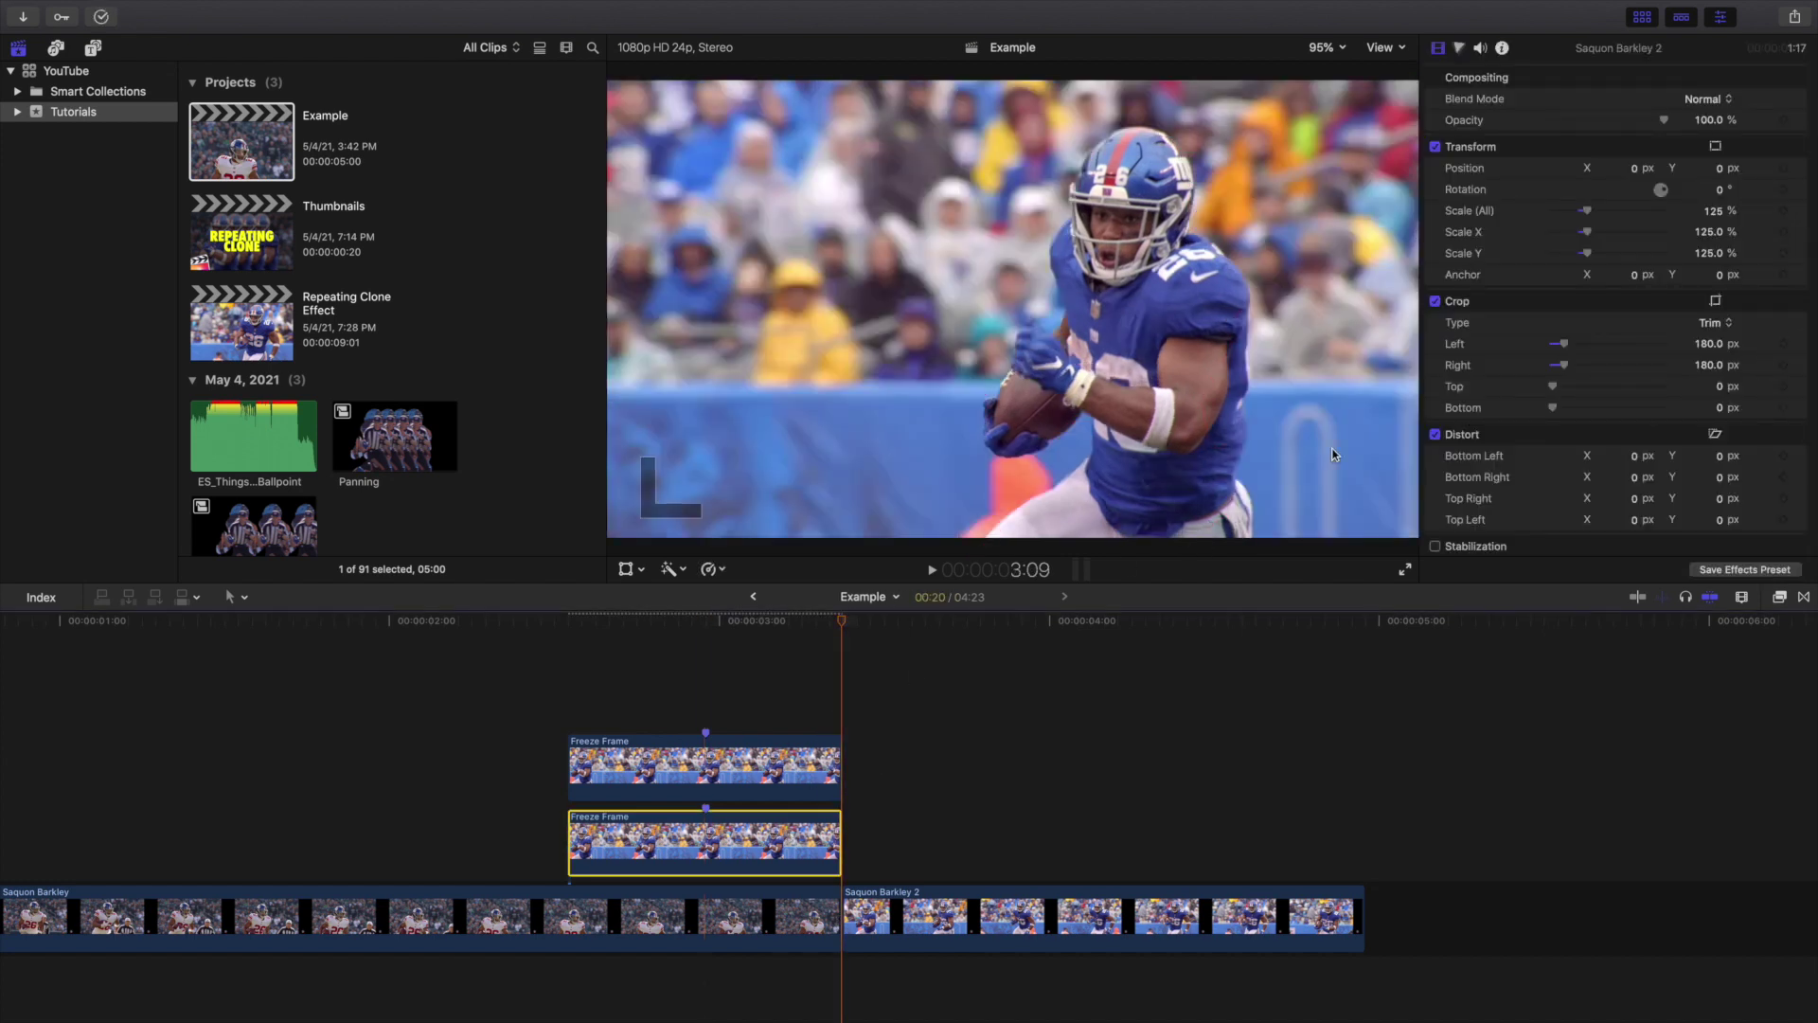
pyautogui.scroll(3, 1742, 186)
pyautogui.click(1783, 391)
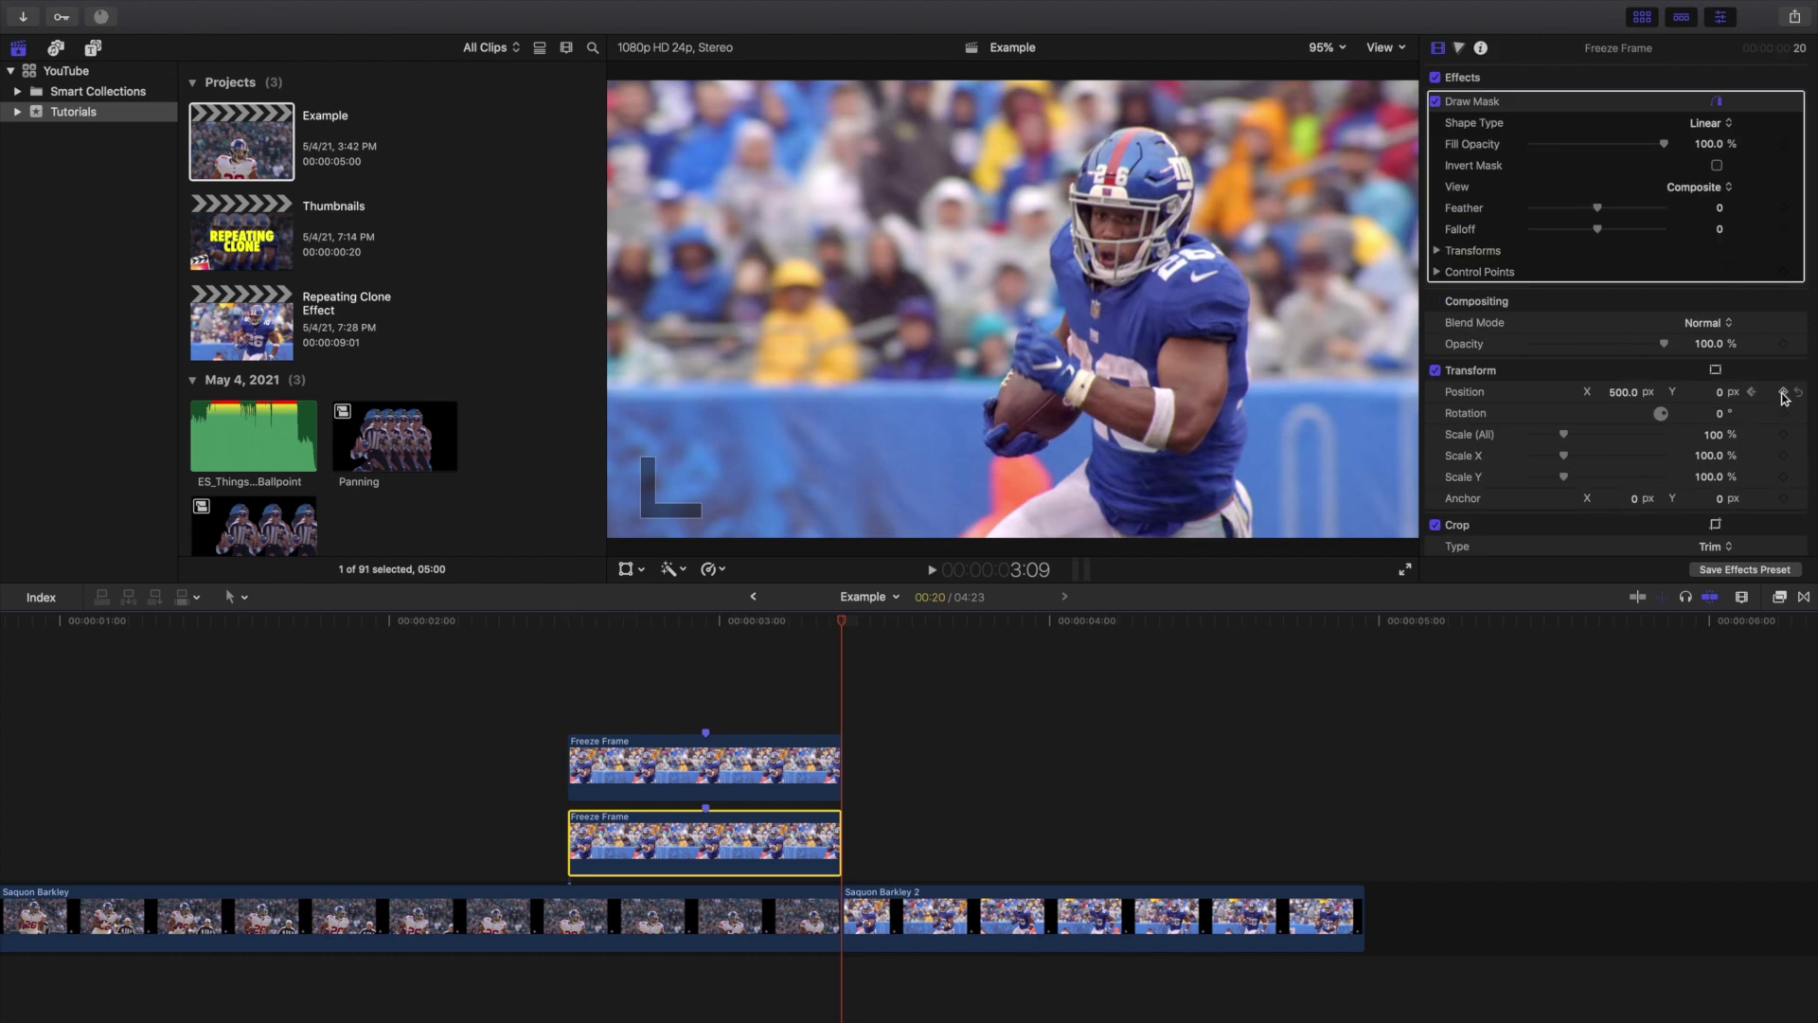
pyautogui.click(1624, 392)
pyautogui.write('0')
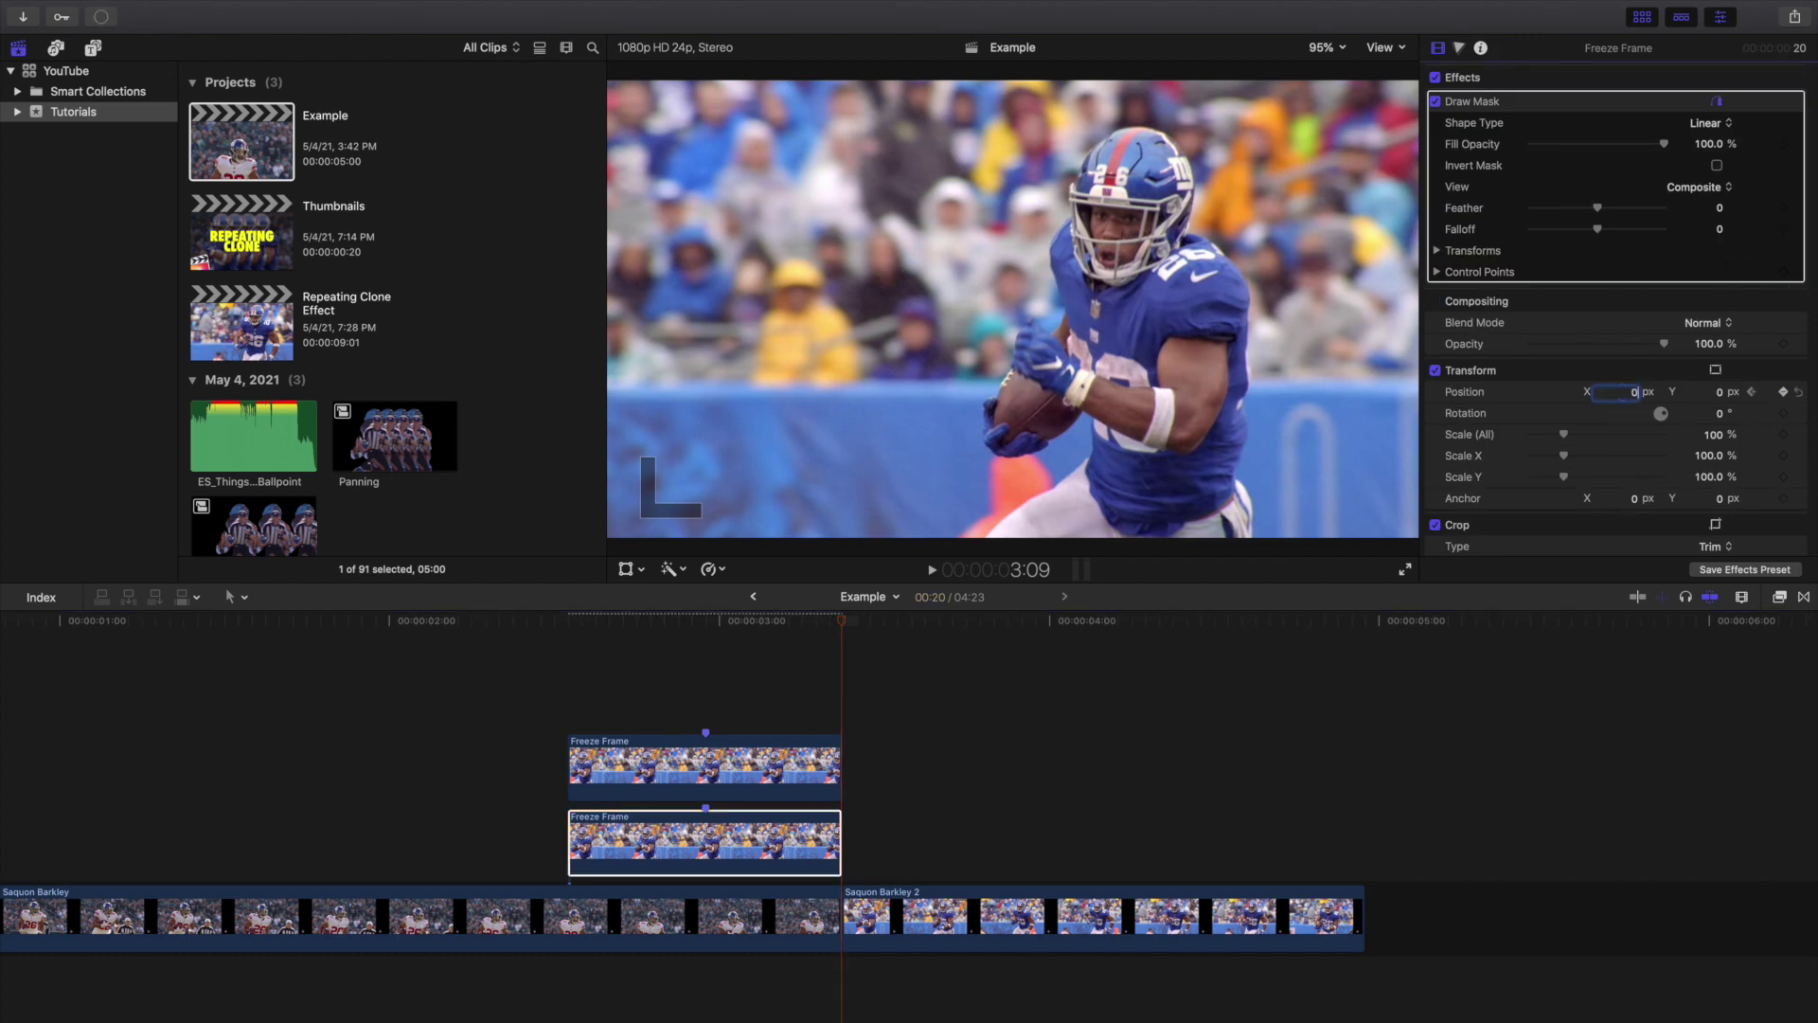
# Play the transition from 00:00:02:13 and step through it frame by frame to examine the lower Freeze Frame clip's Position change
pyautogui.click(572, 713)
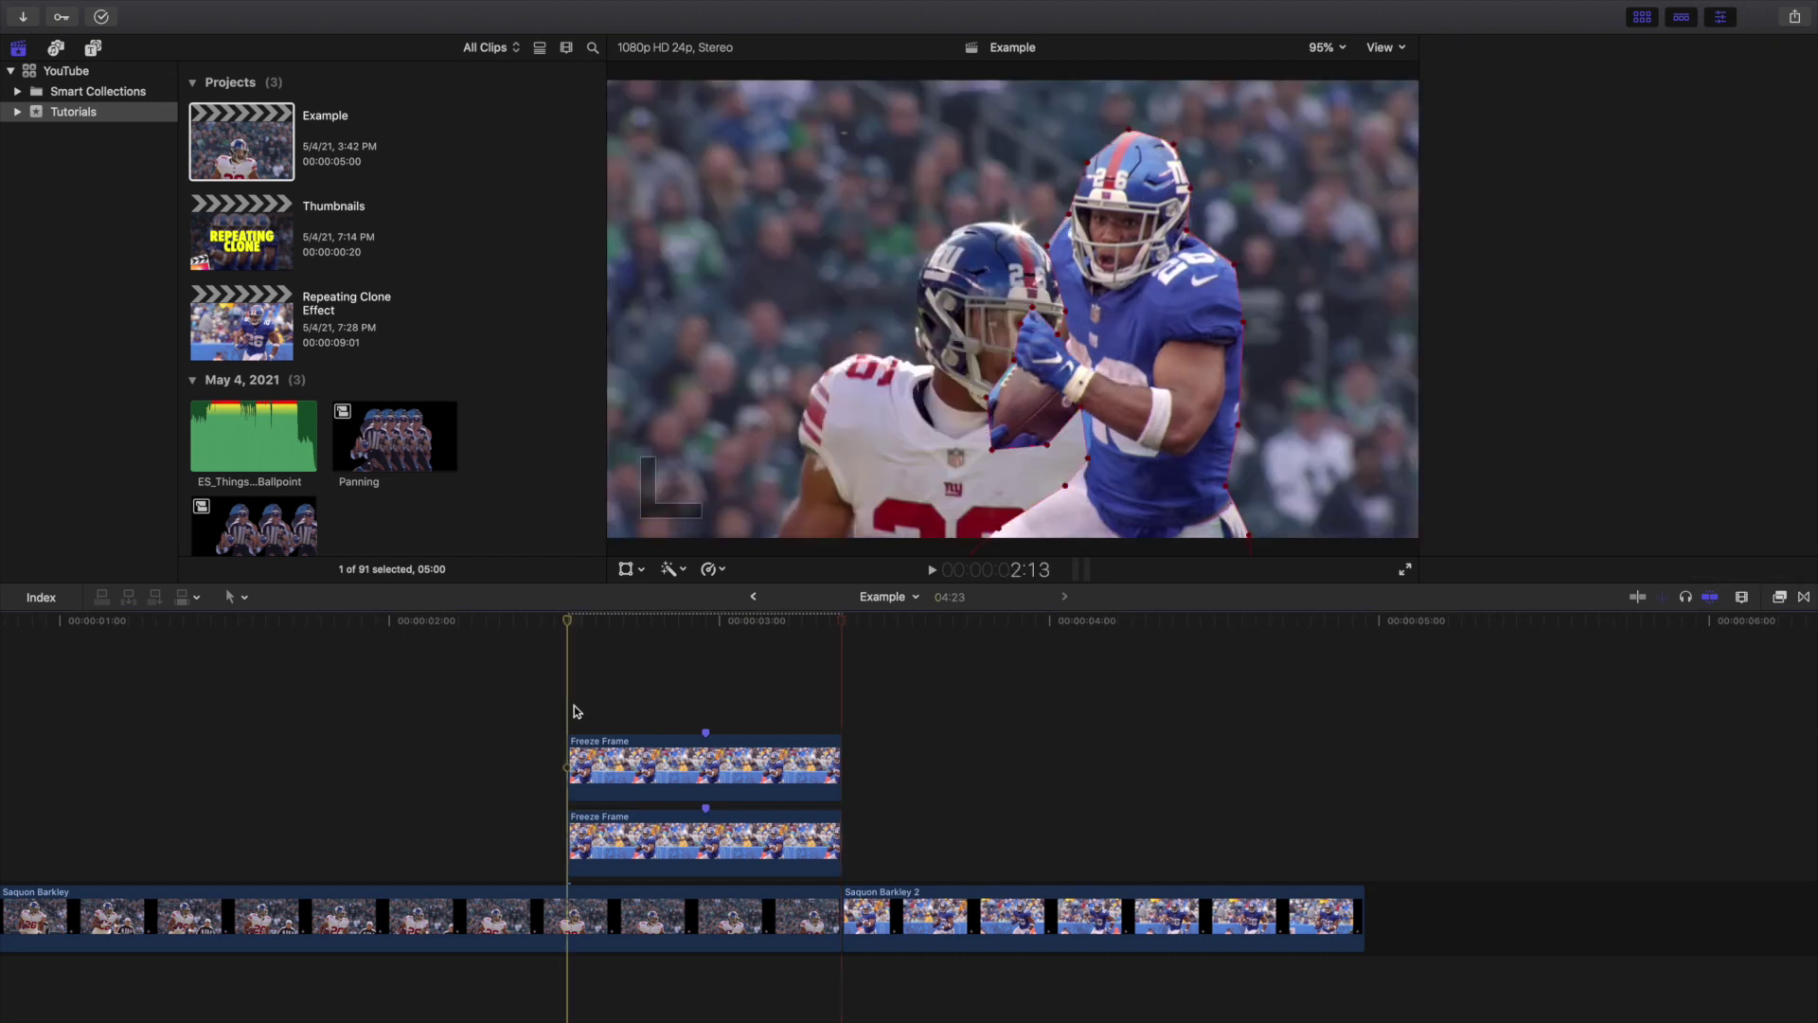
pyautogui.press('space')
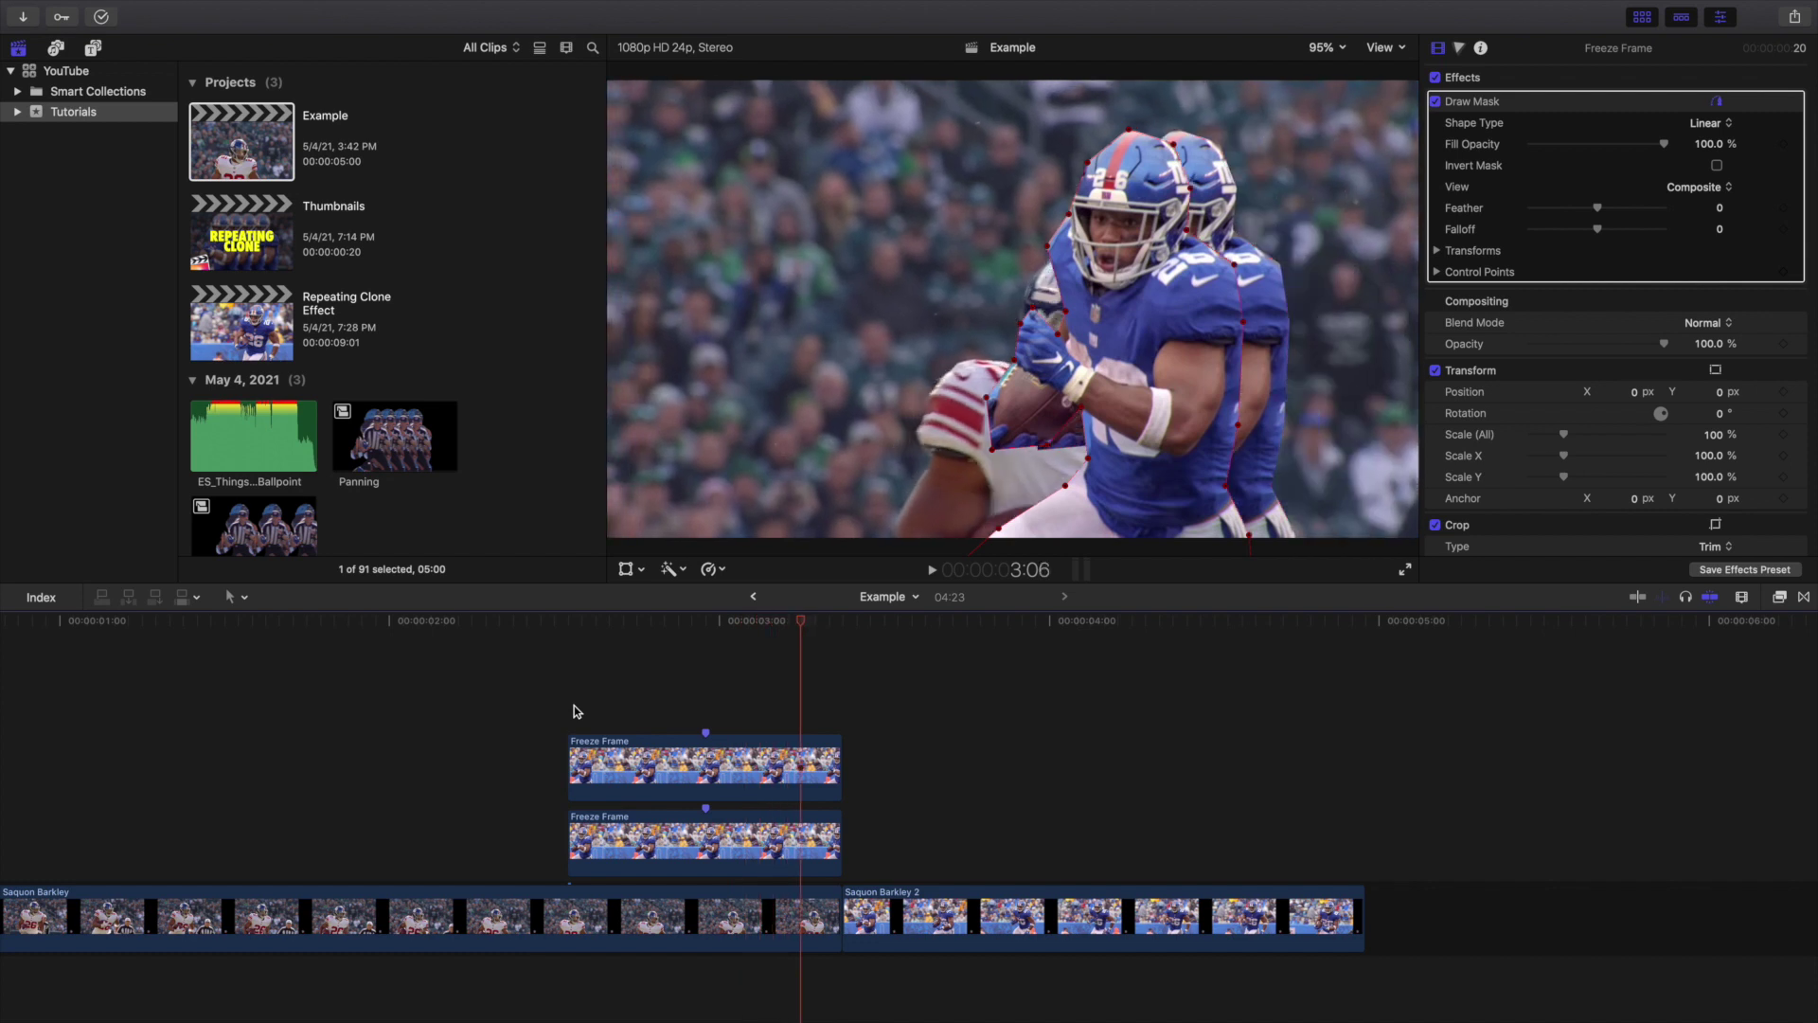
pyautogui.click(571, 711)
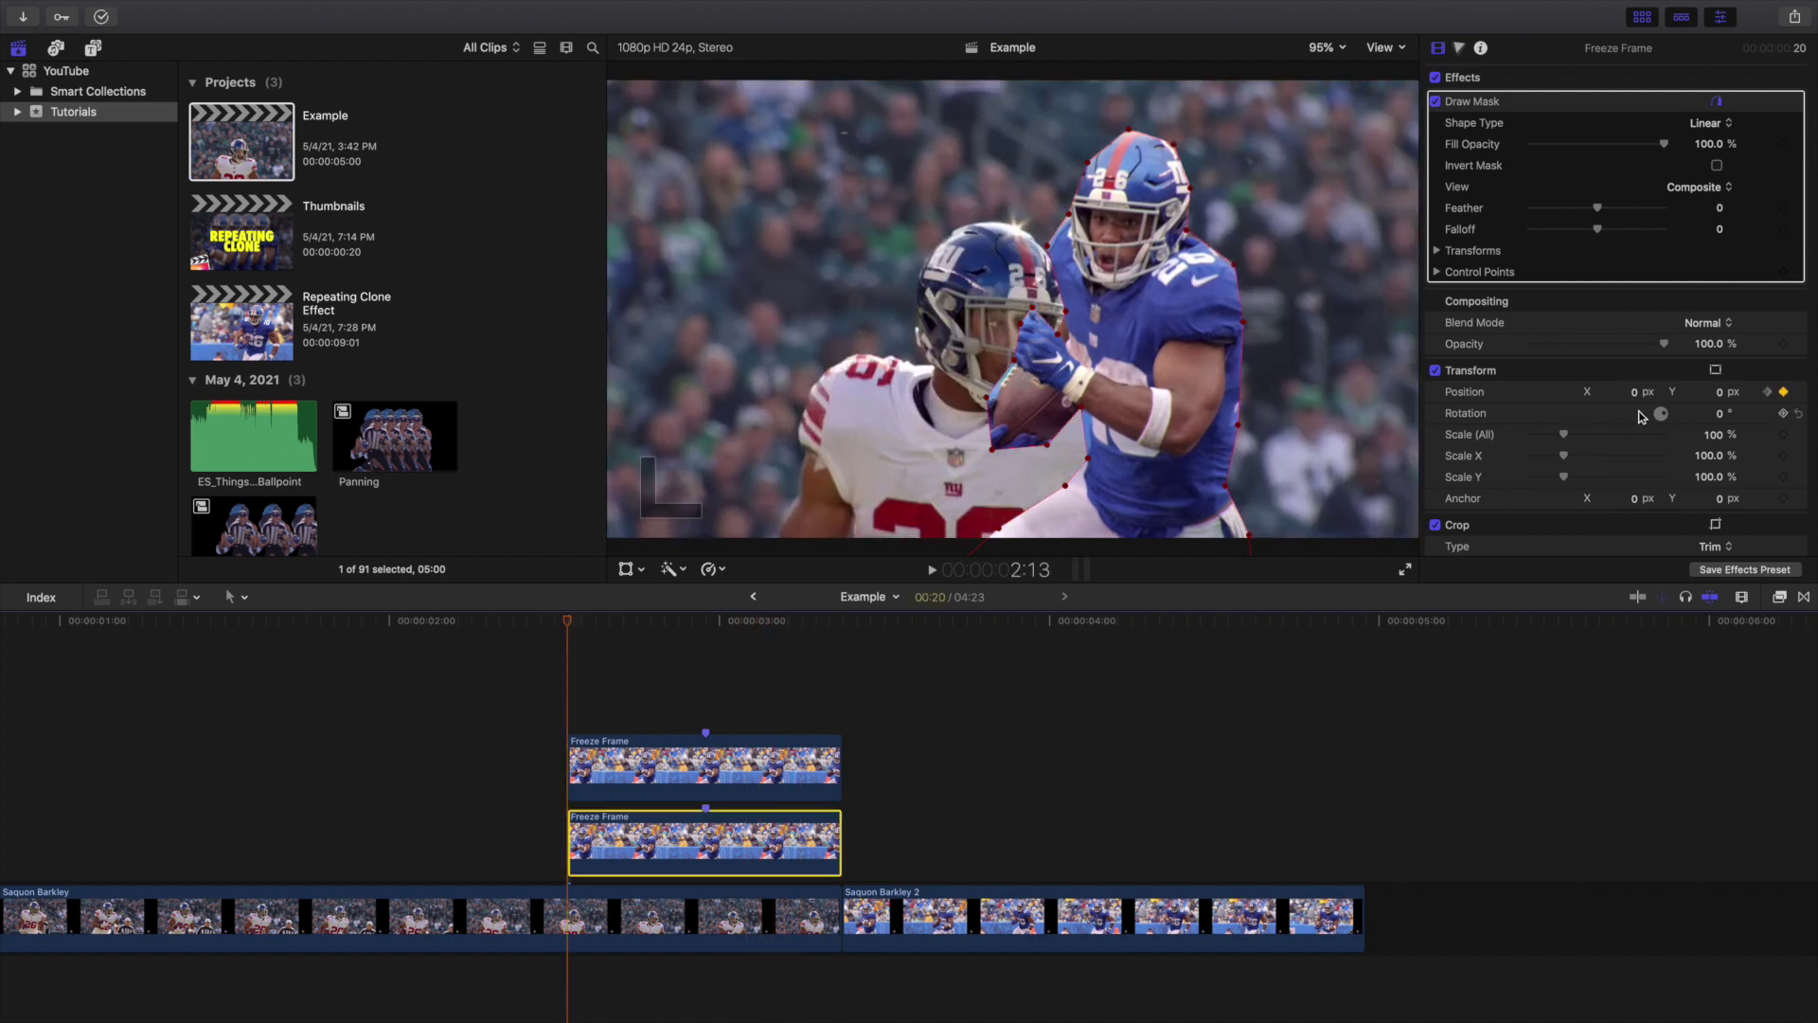
pyautogui.press('Right')
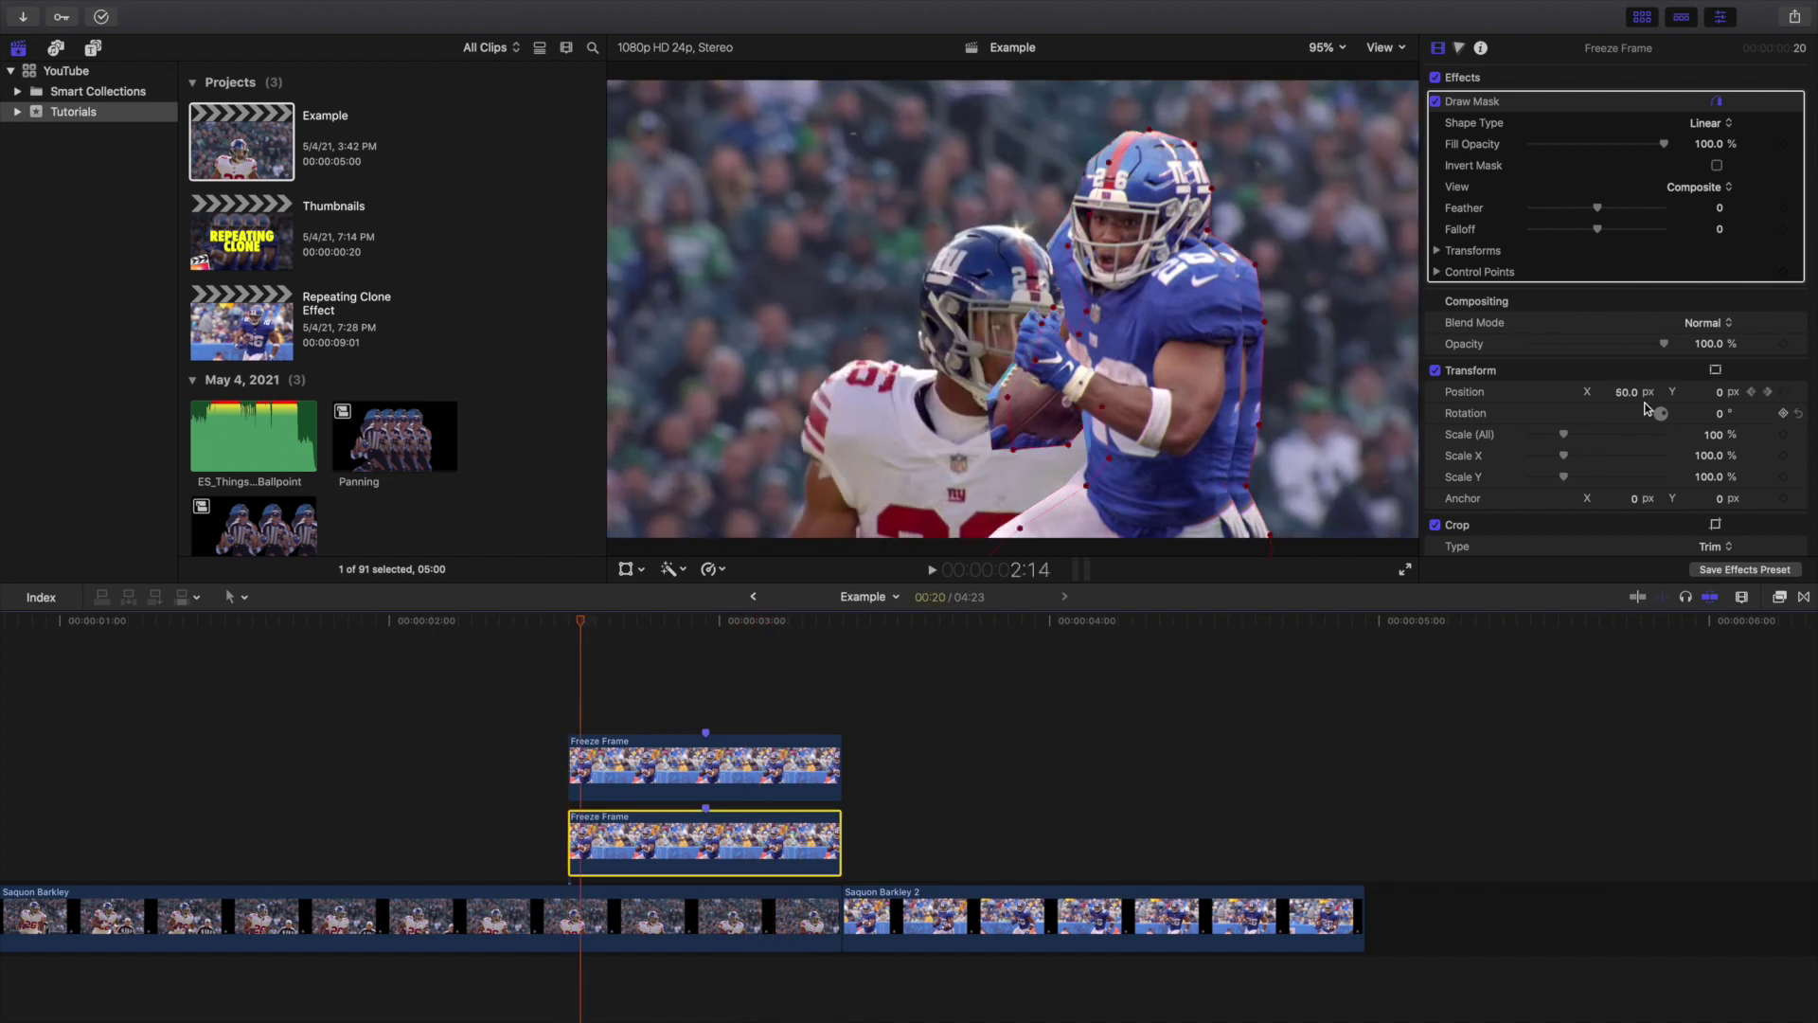
pyautogui.press('Right')
pyautogui.press('Right')
pyautogui.press('Right')
pyautogui.press('Right')
pyautogui.press('Right')
pyautogui.press('Right')
pyautogui.press('Right')
pyautogui.press('Right')
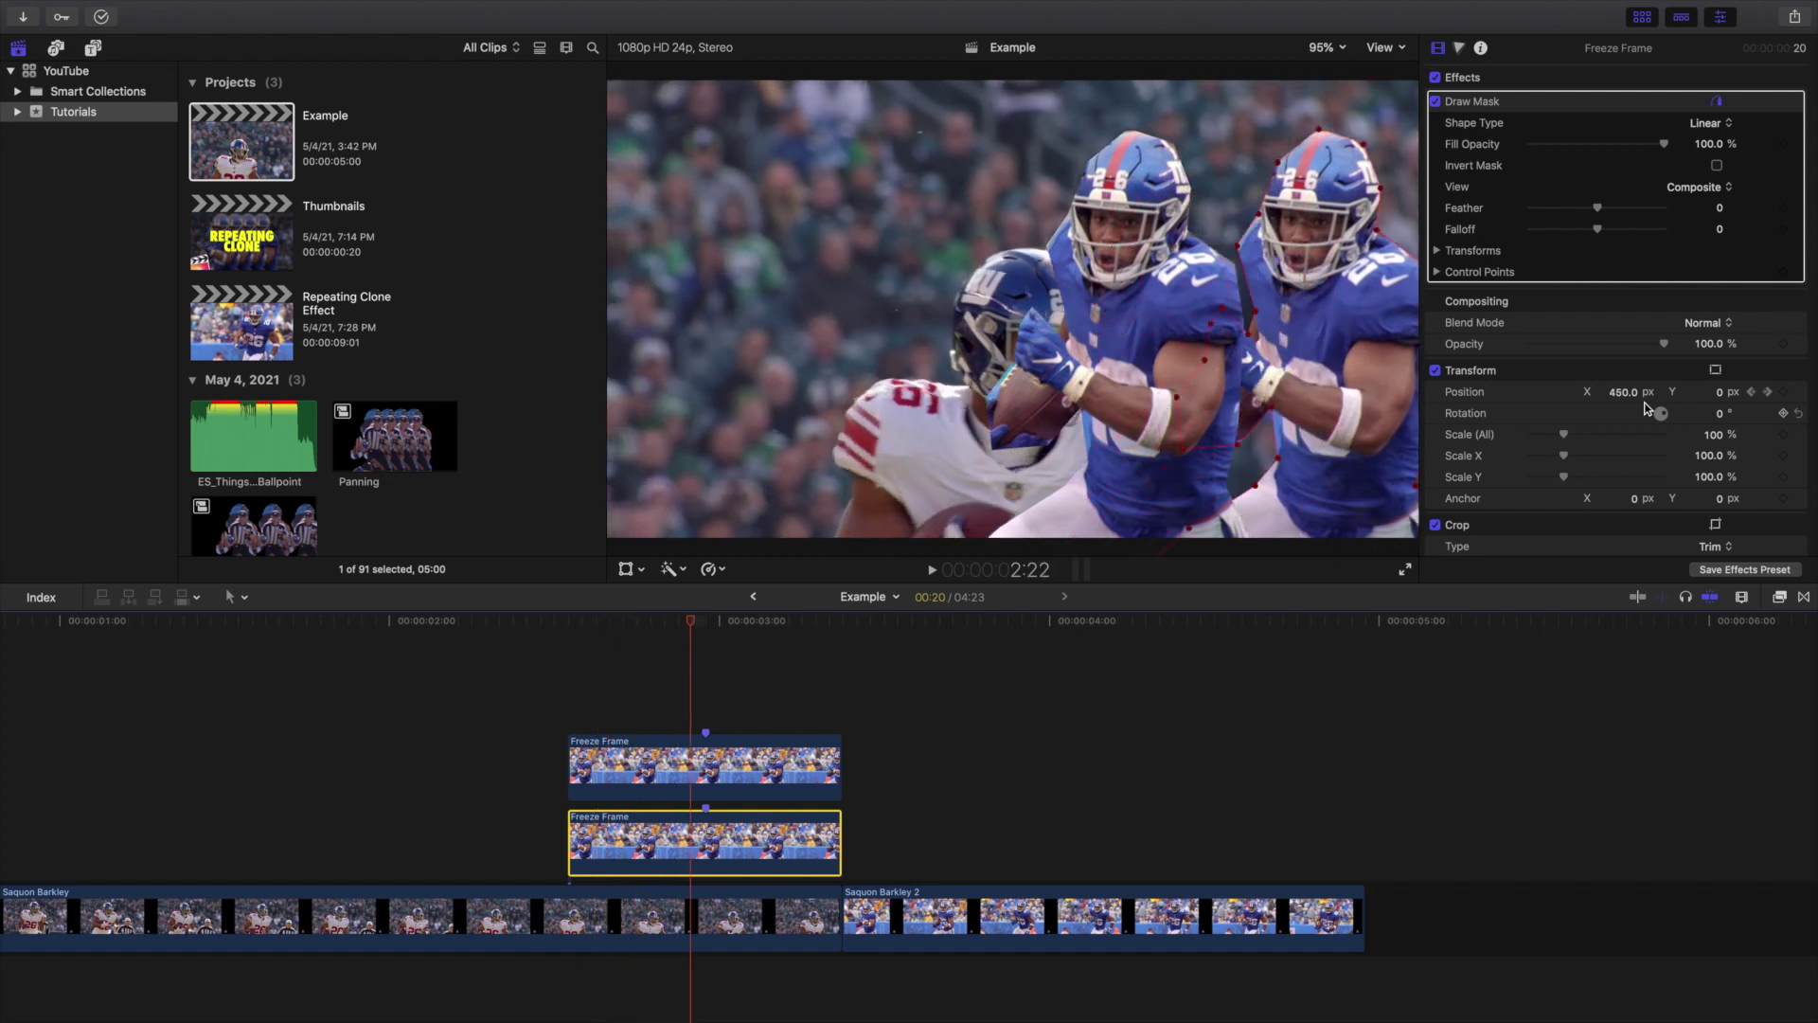
pyautogui.press('Right')
pyautogui.press('Right')
pyautogui.press('Right')
pyautogui.press('Right')
pyautogui.press('Right')
pyautogui.press('Right')
pyautogui.press('Right')
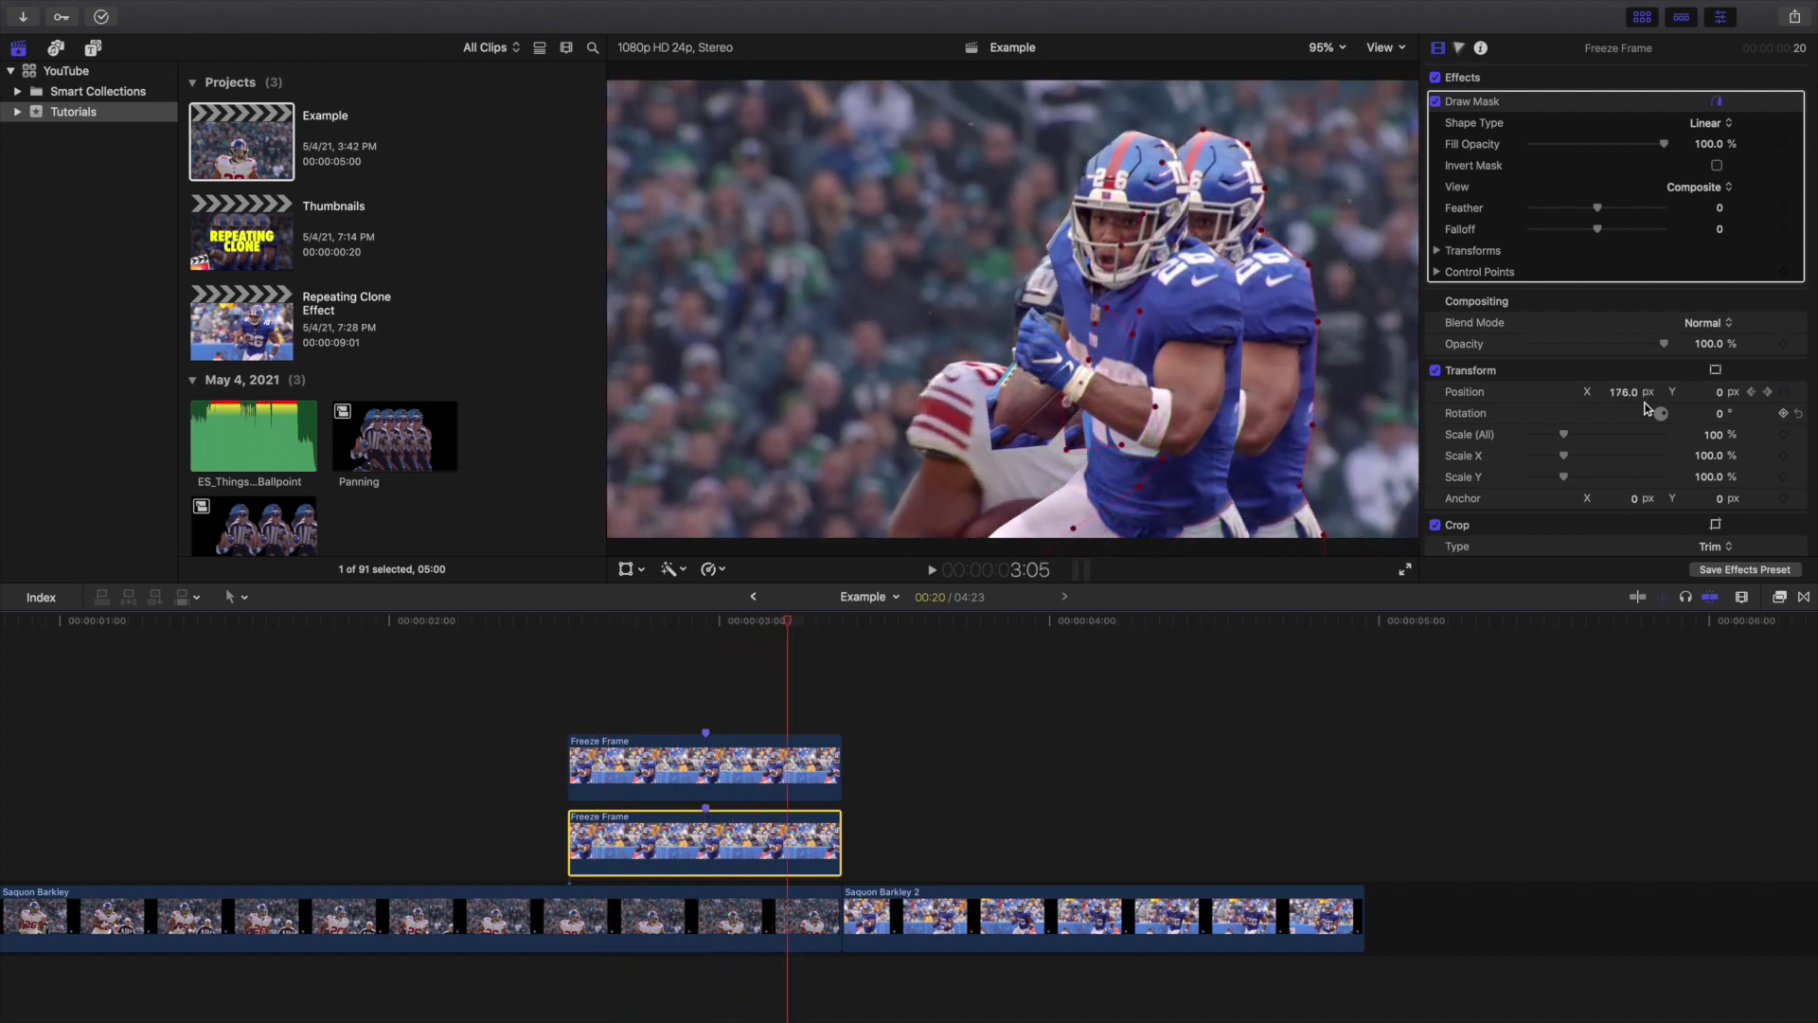
pyautogui.press('Right')
pyautogui.press('Right')
pyautogui.press('Right')
pyautogui.press('Right')
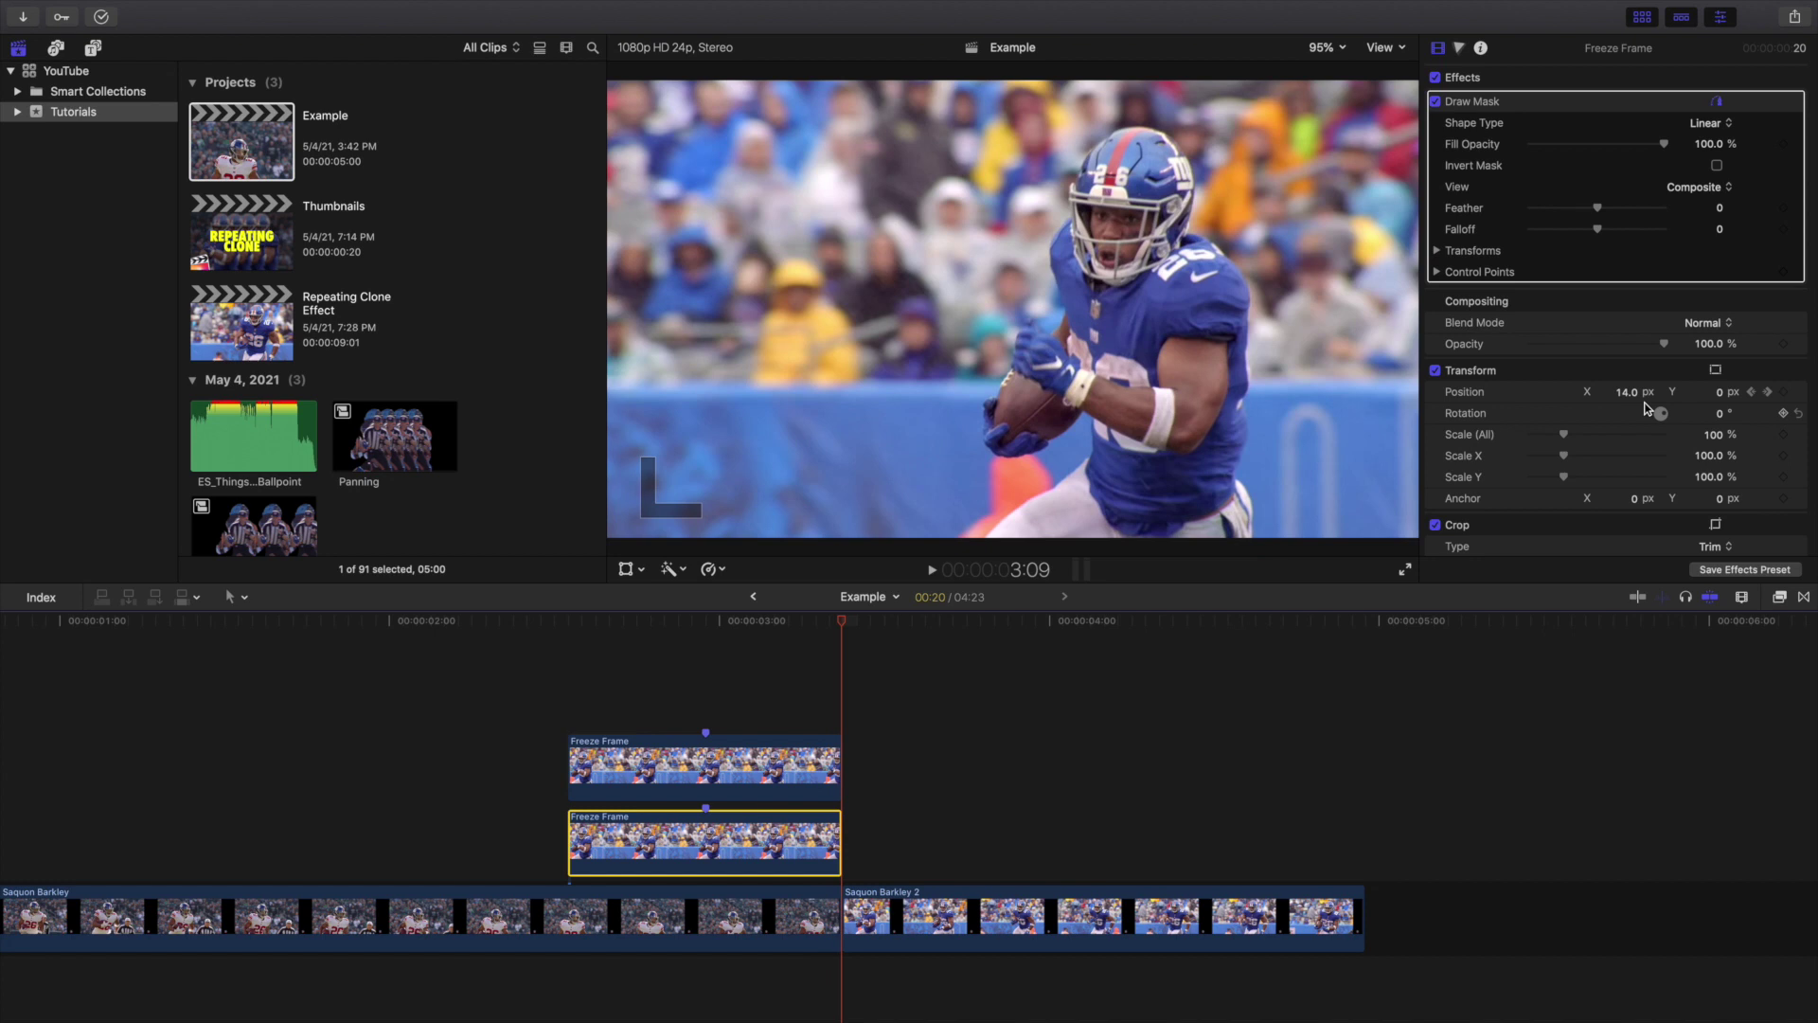
# Play the sequence from about 00:00:01:21 to review the transition with the two Freeze Frame clips
pyautogui.click(350, 735)
pyautogui.press('space')
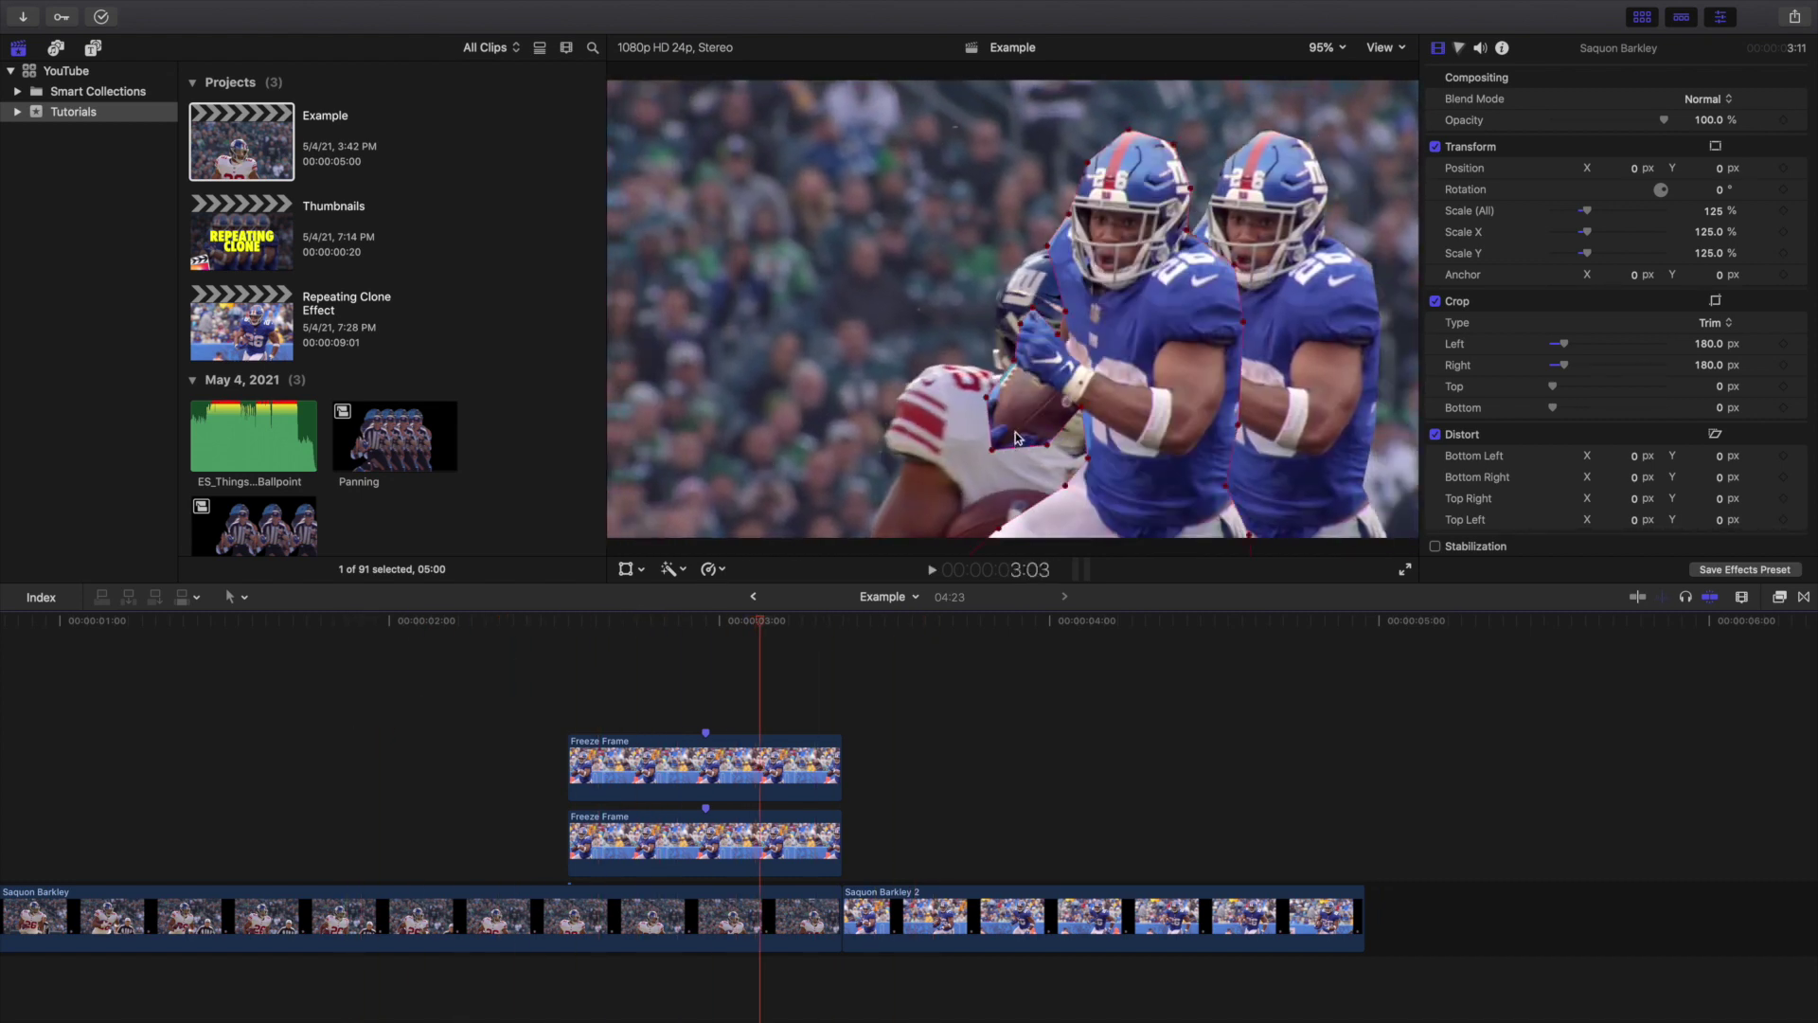
pyautogui.click(1216, 442)
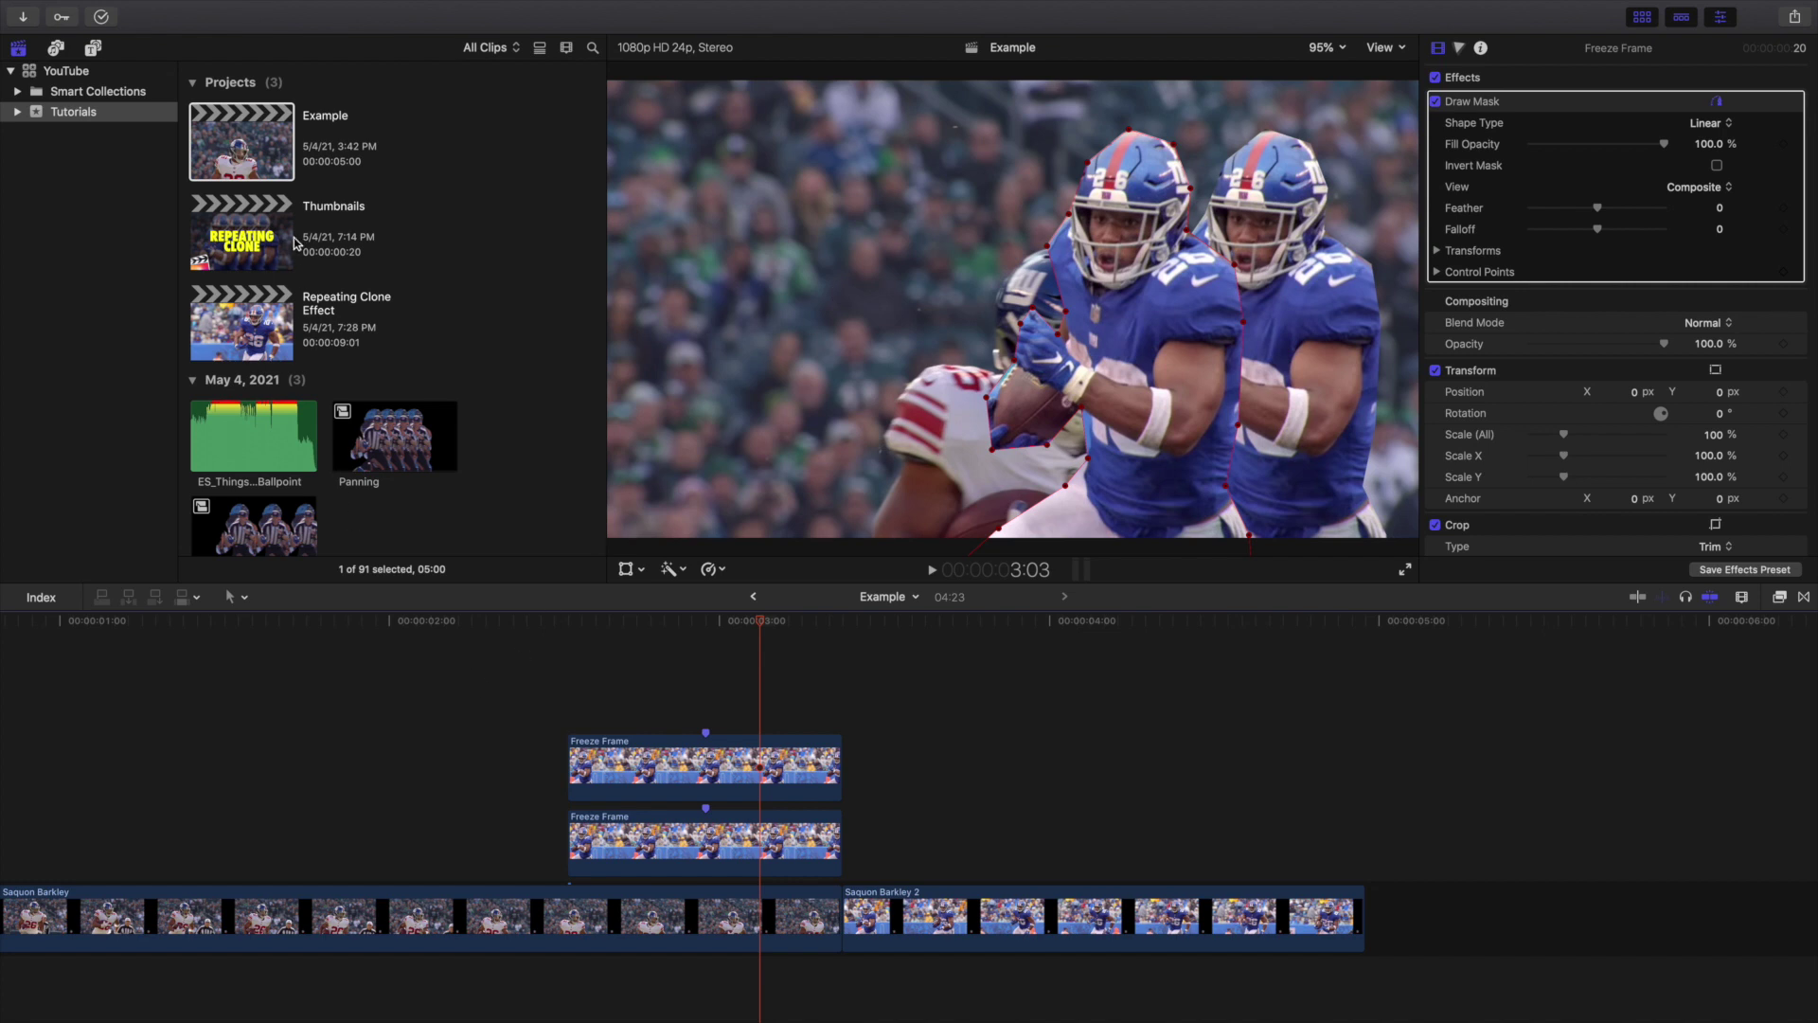
# Delete the Example project and open the Repeating Clone Effect project
pyautogui.click(262, 158)
pyautogui.press('super+BackSpace')
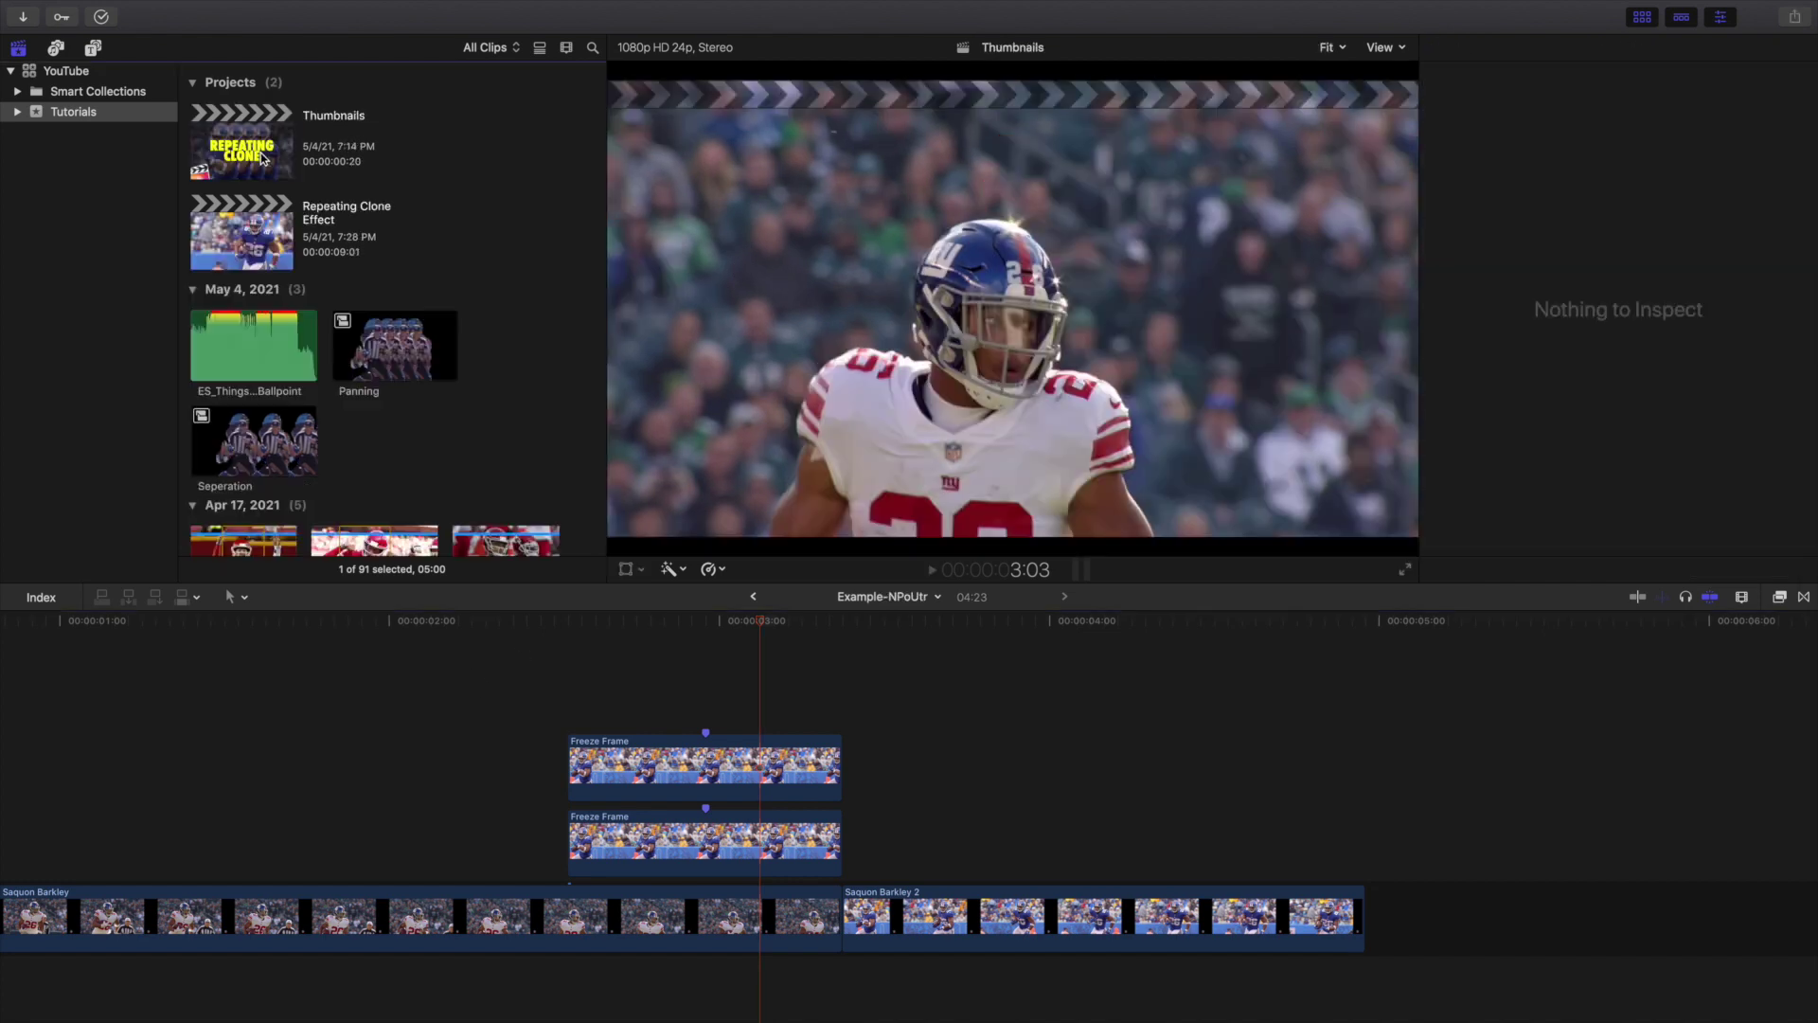
pyautogui.click(253, 223)
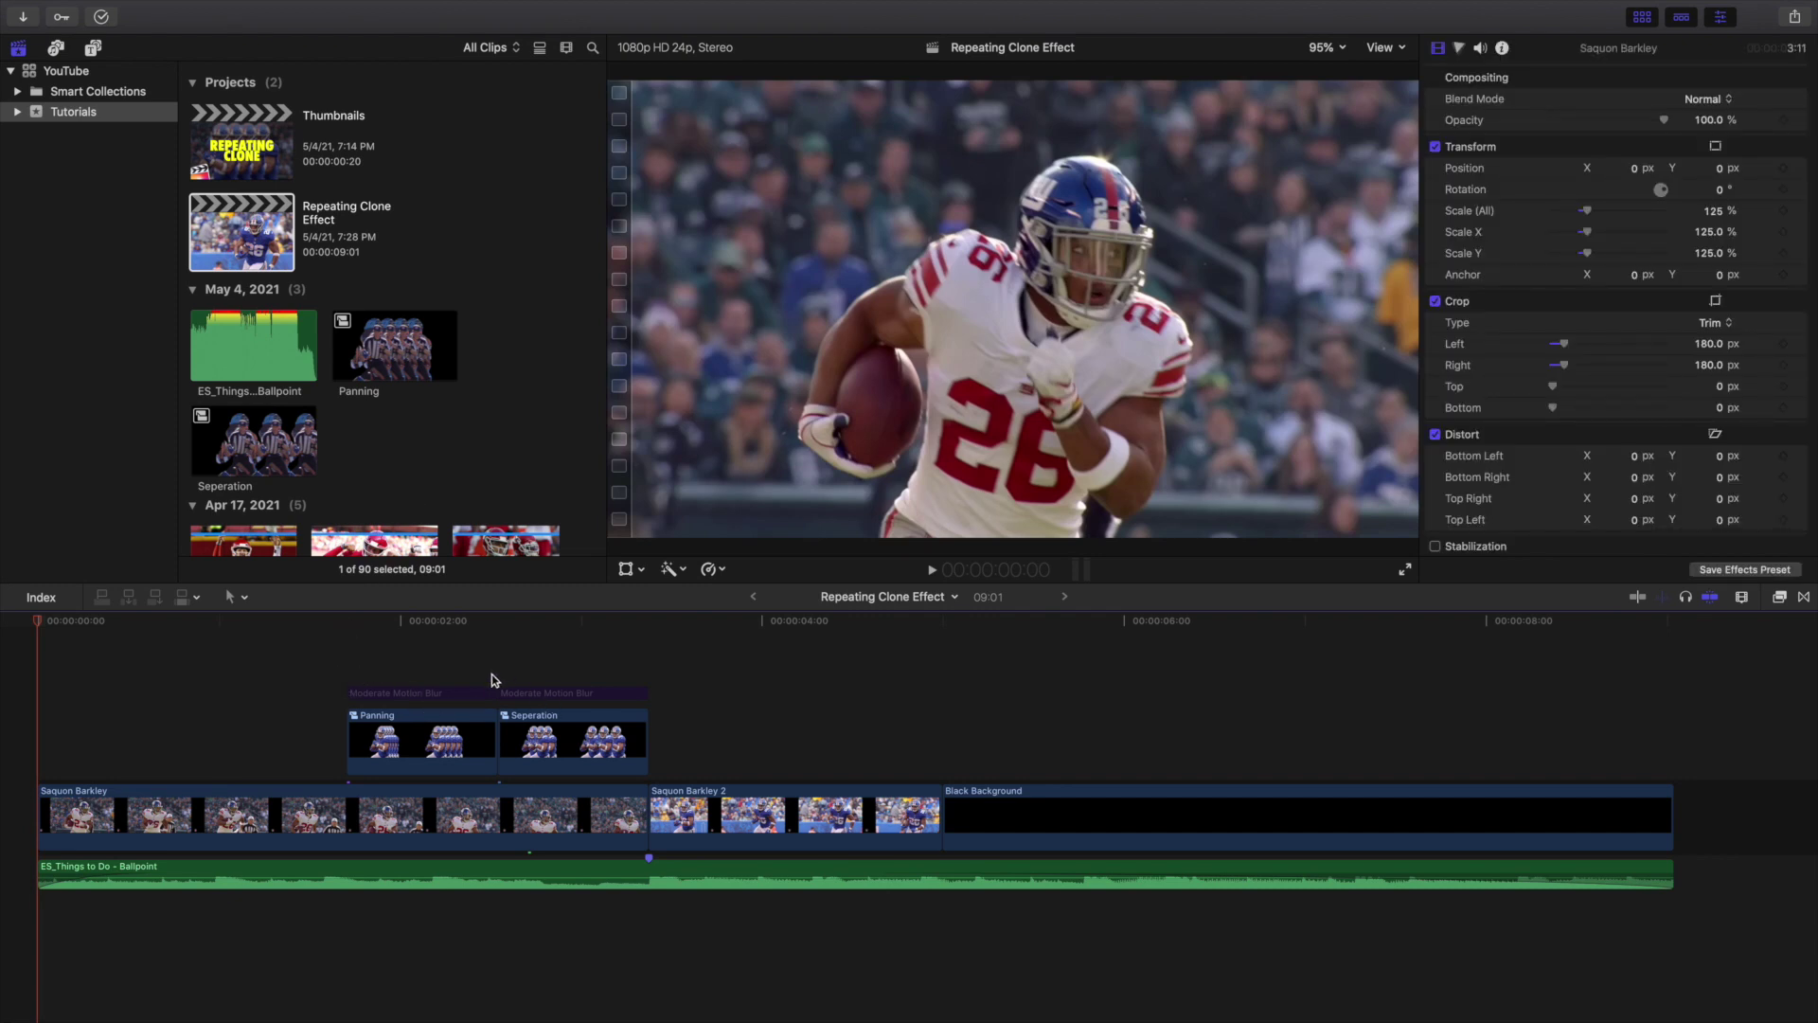
# Play the Repeating Clone Effect project from 00:00:01:17 and again from its start to review the Panning and Seperation clips
pyautogui.click(355, 678)
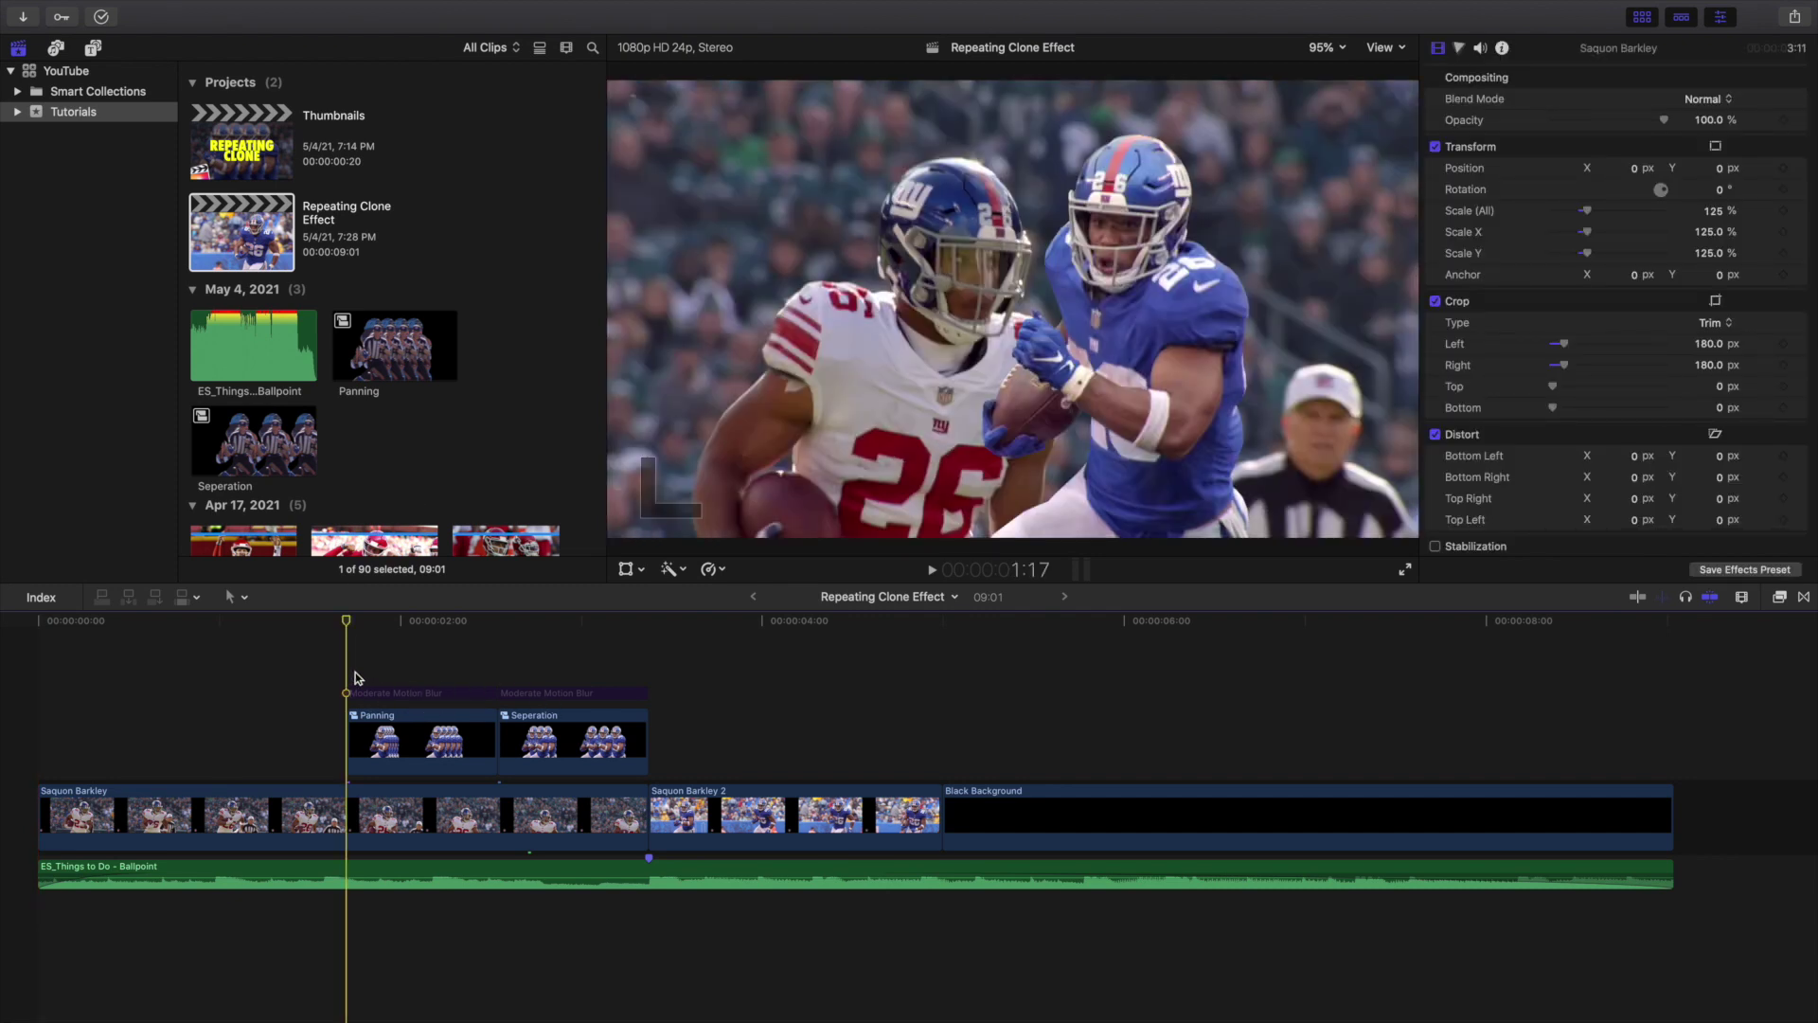
pyautogui.press('space')
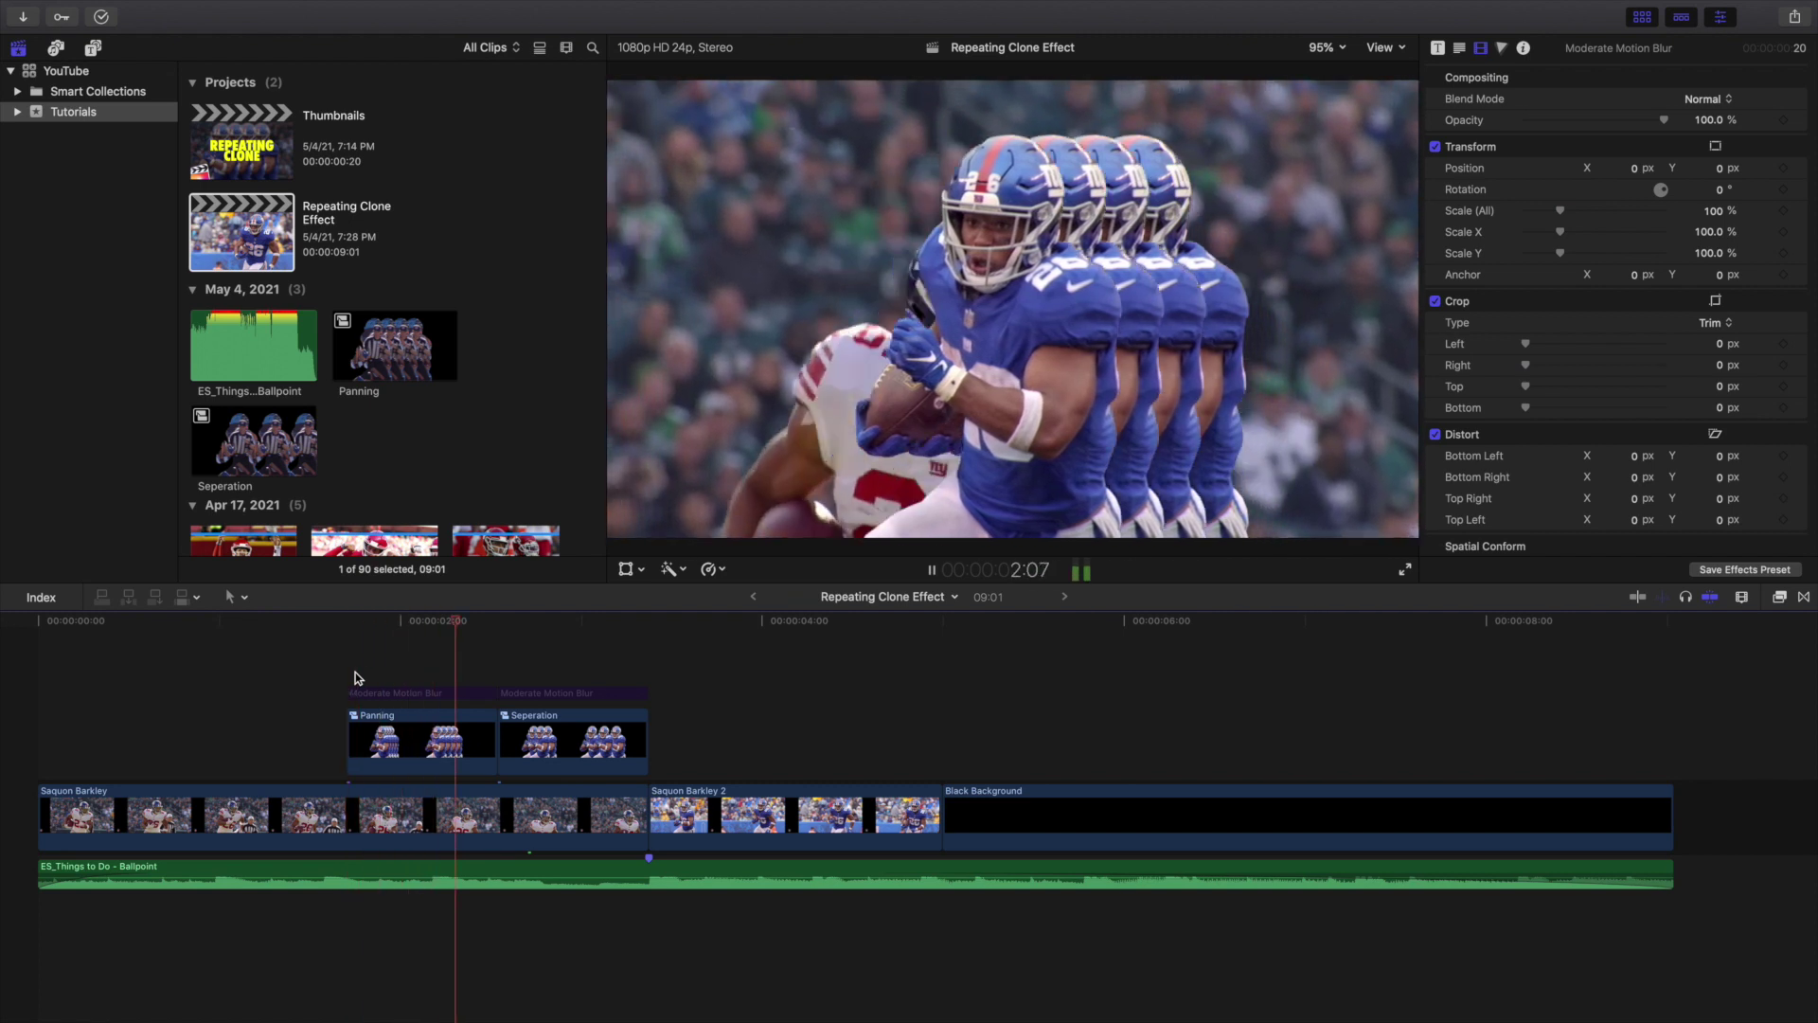
pyautogui.click(285, 694)
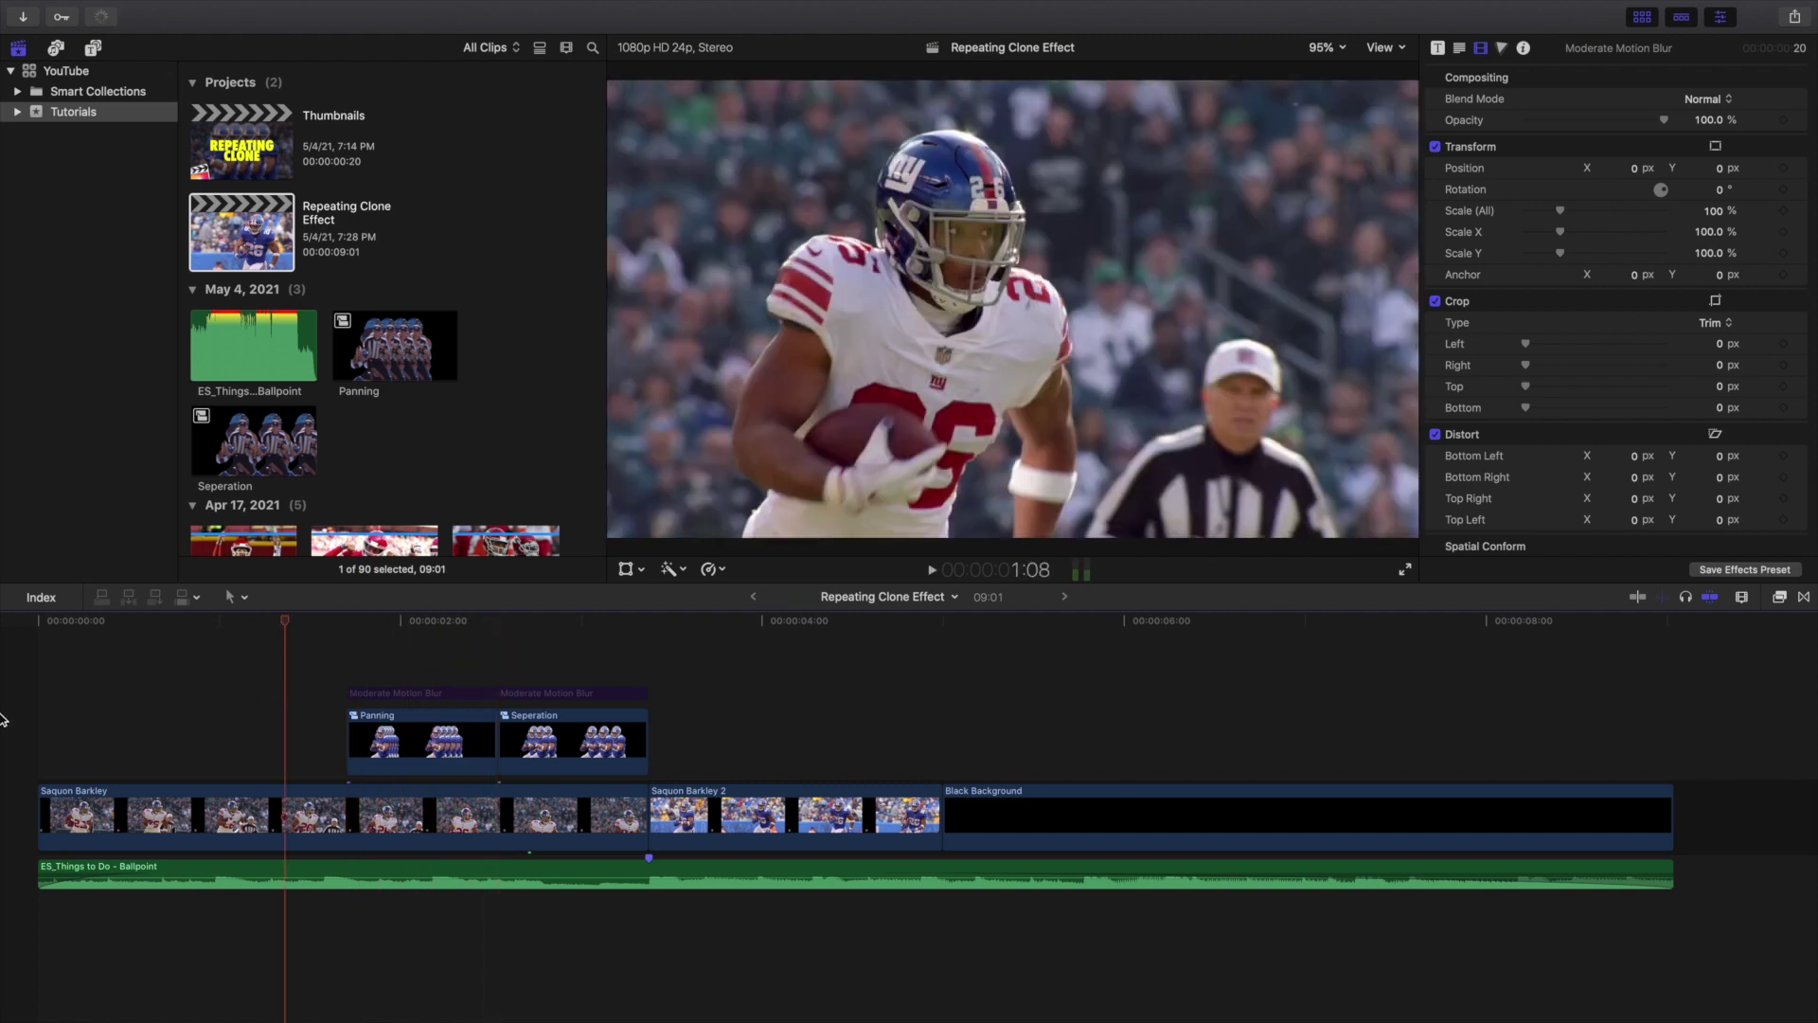
pyautogui.press('Home')
pyautogui.press('space')
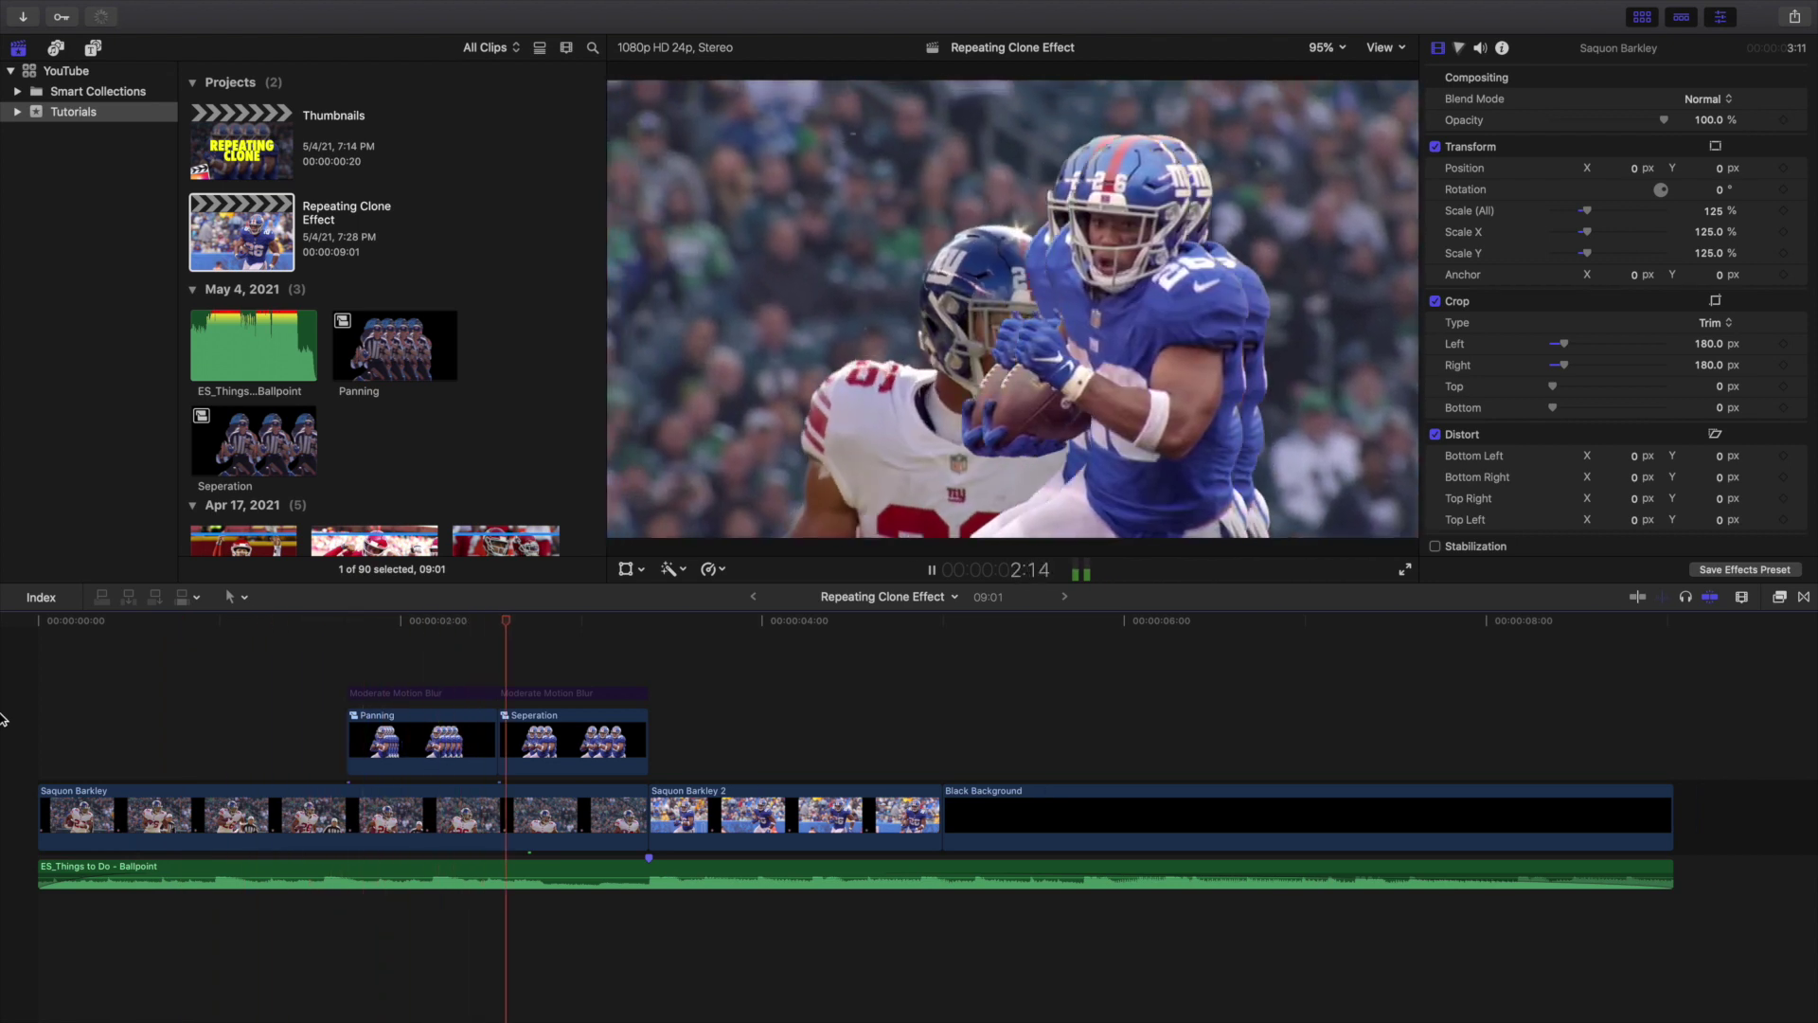
pyautogui.press('space')
# Open the Panning and Seperation compound clips to examine their stacked freeze-frame layers, returning to the project after each
pyautogui.click(347, 692)
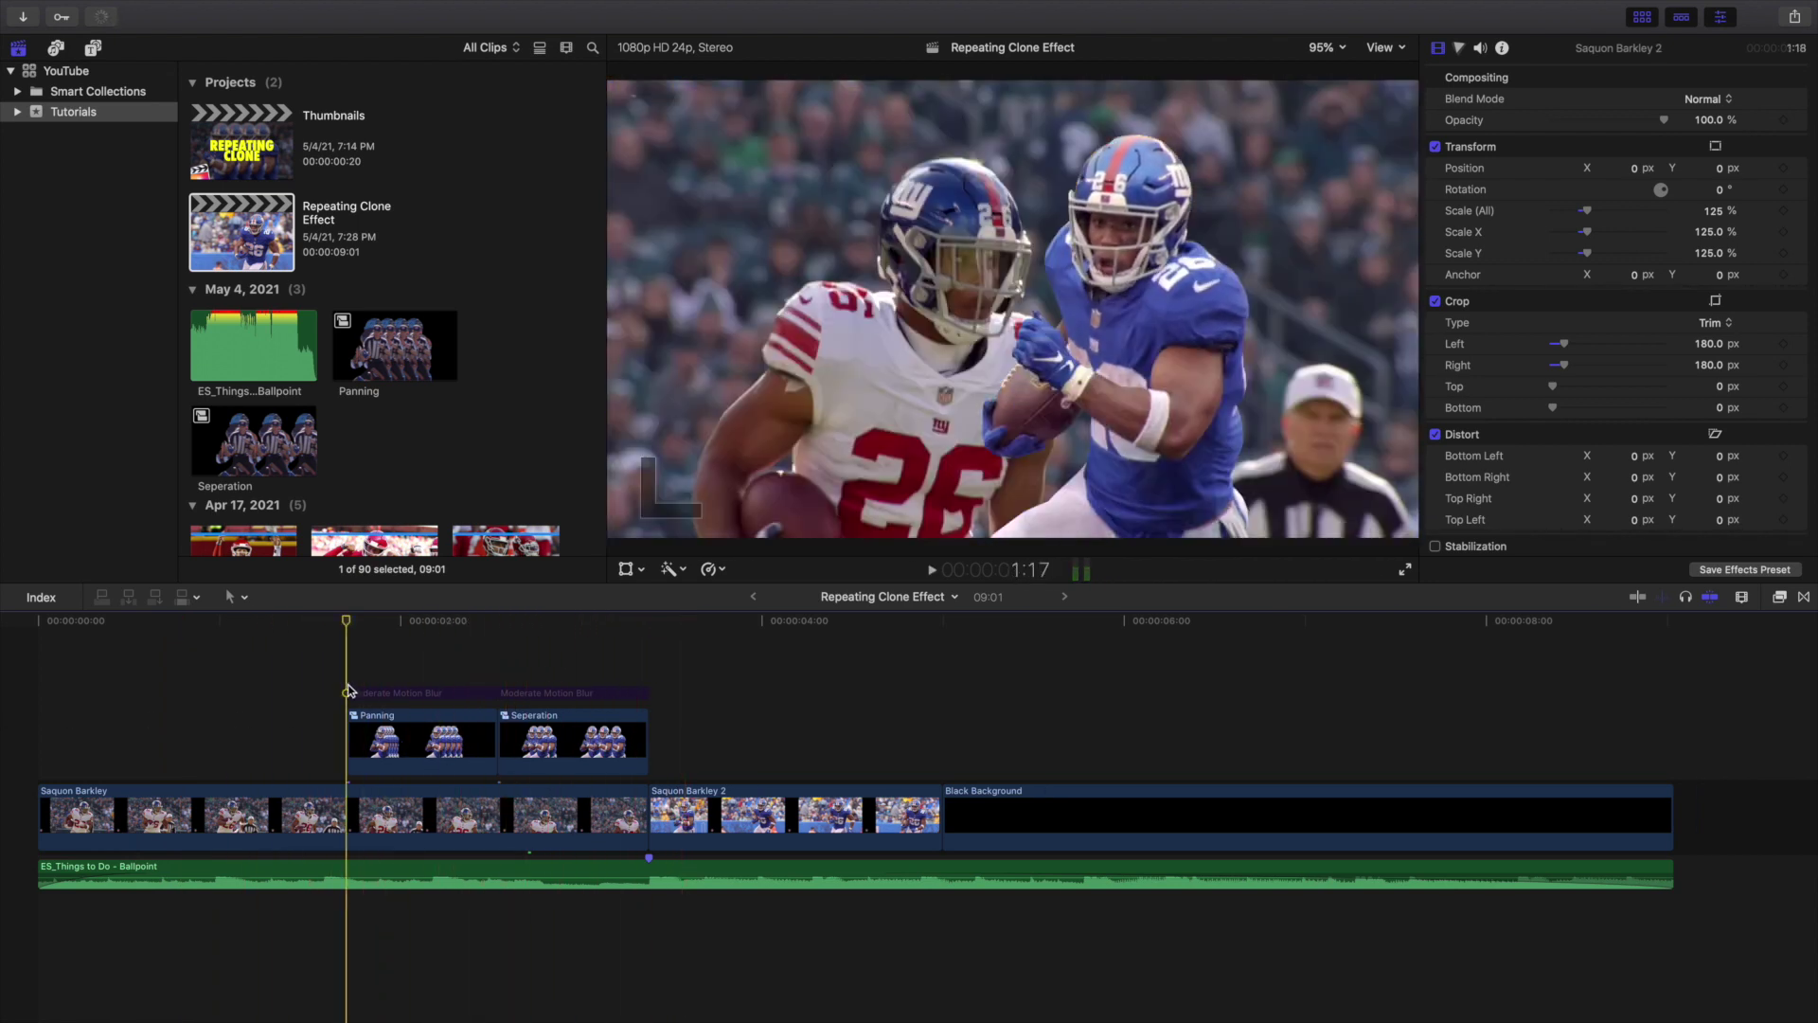
pyautogui.doubleClick(363, 731)
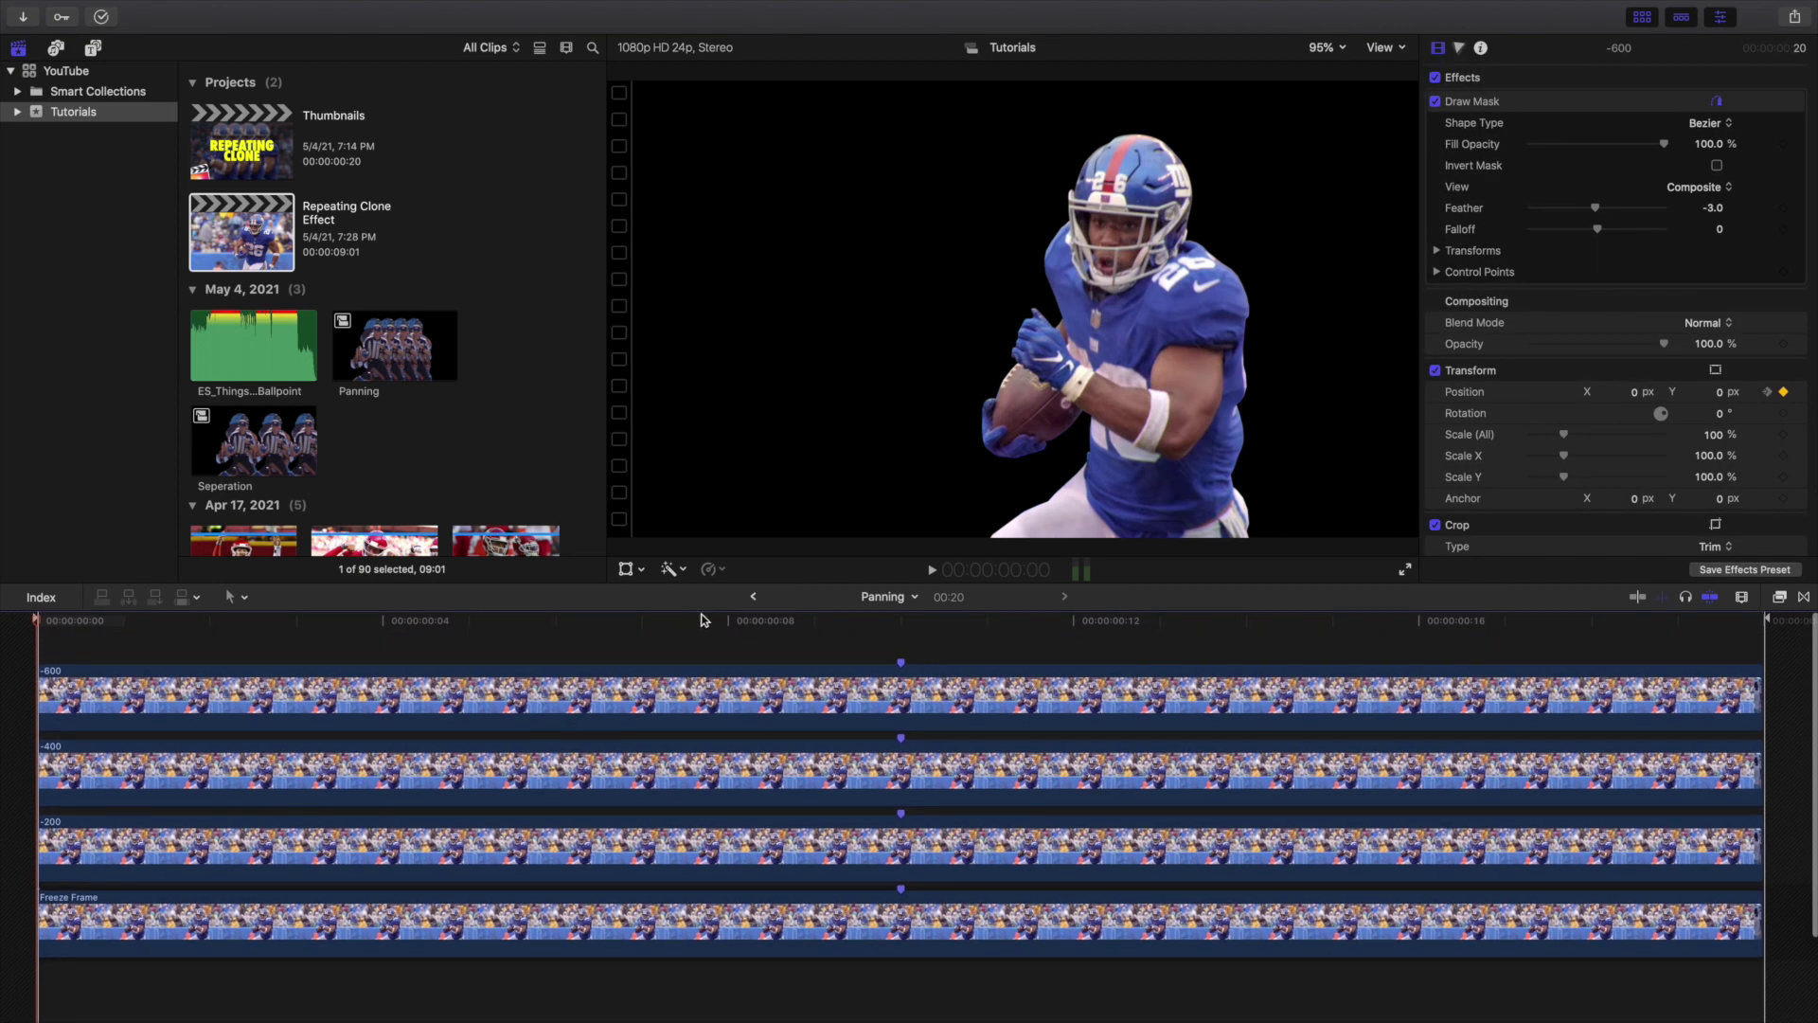
pyautogui.click(752, 597)
pyautogui.doubleClick(552, 743)
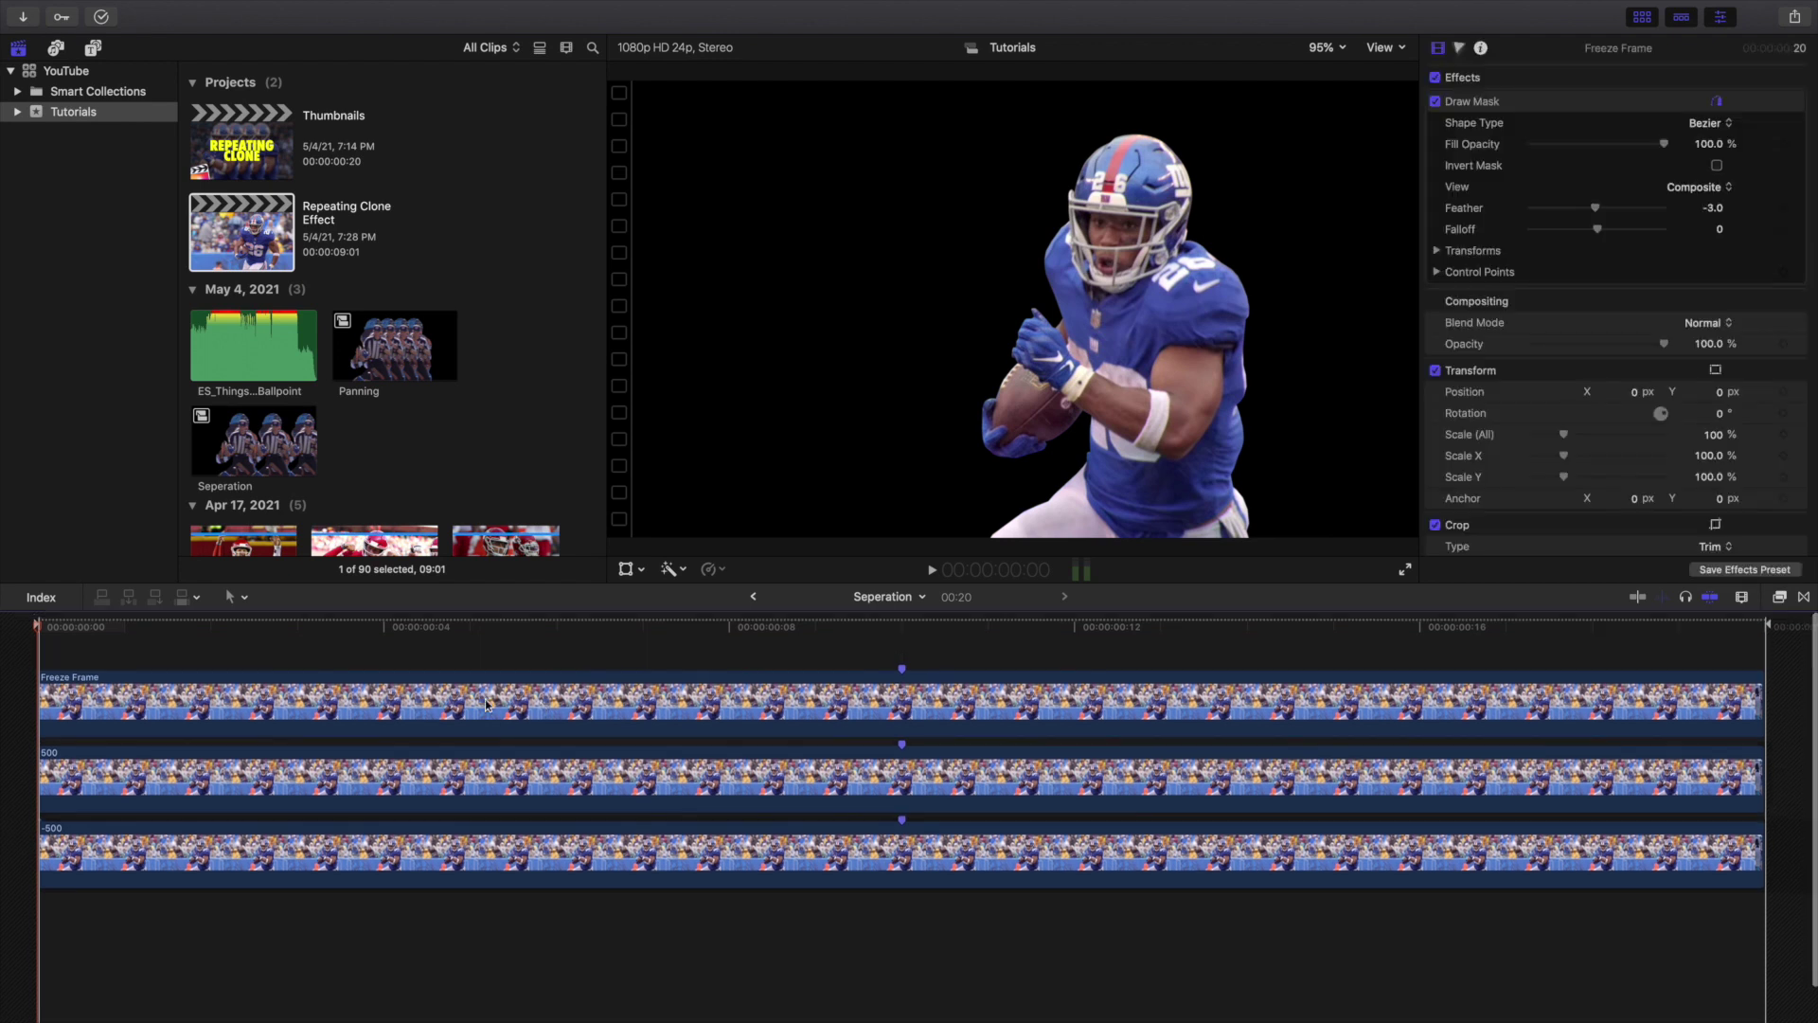
pyautogui.click(754, 597)
# Play the Repeating Clone Effect sequence repeatedly from 00:00:00:00 to review the complete transition with music and motion blur
pyautogui.click(32, 728)
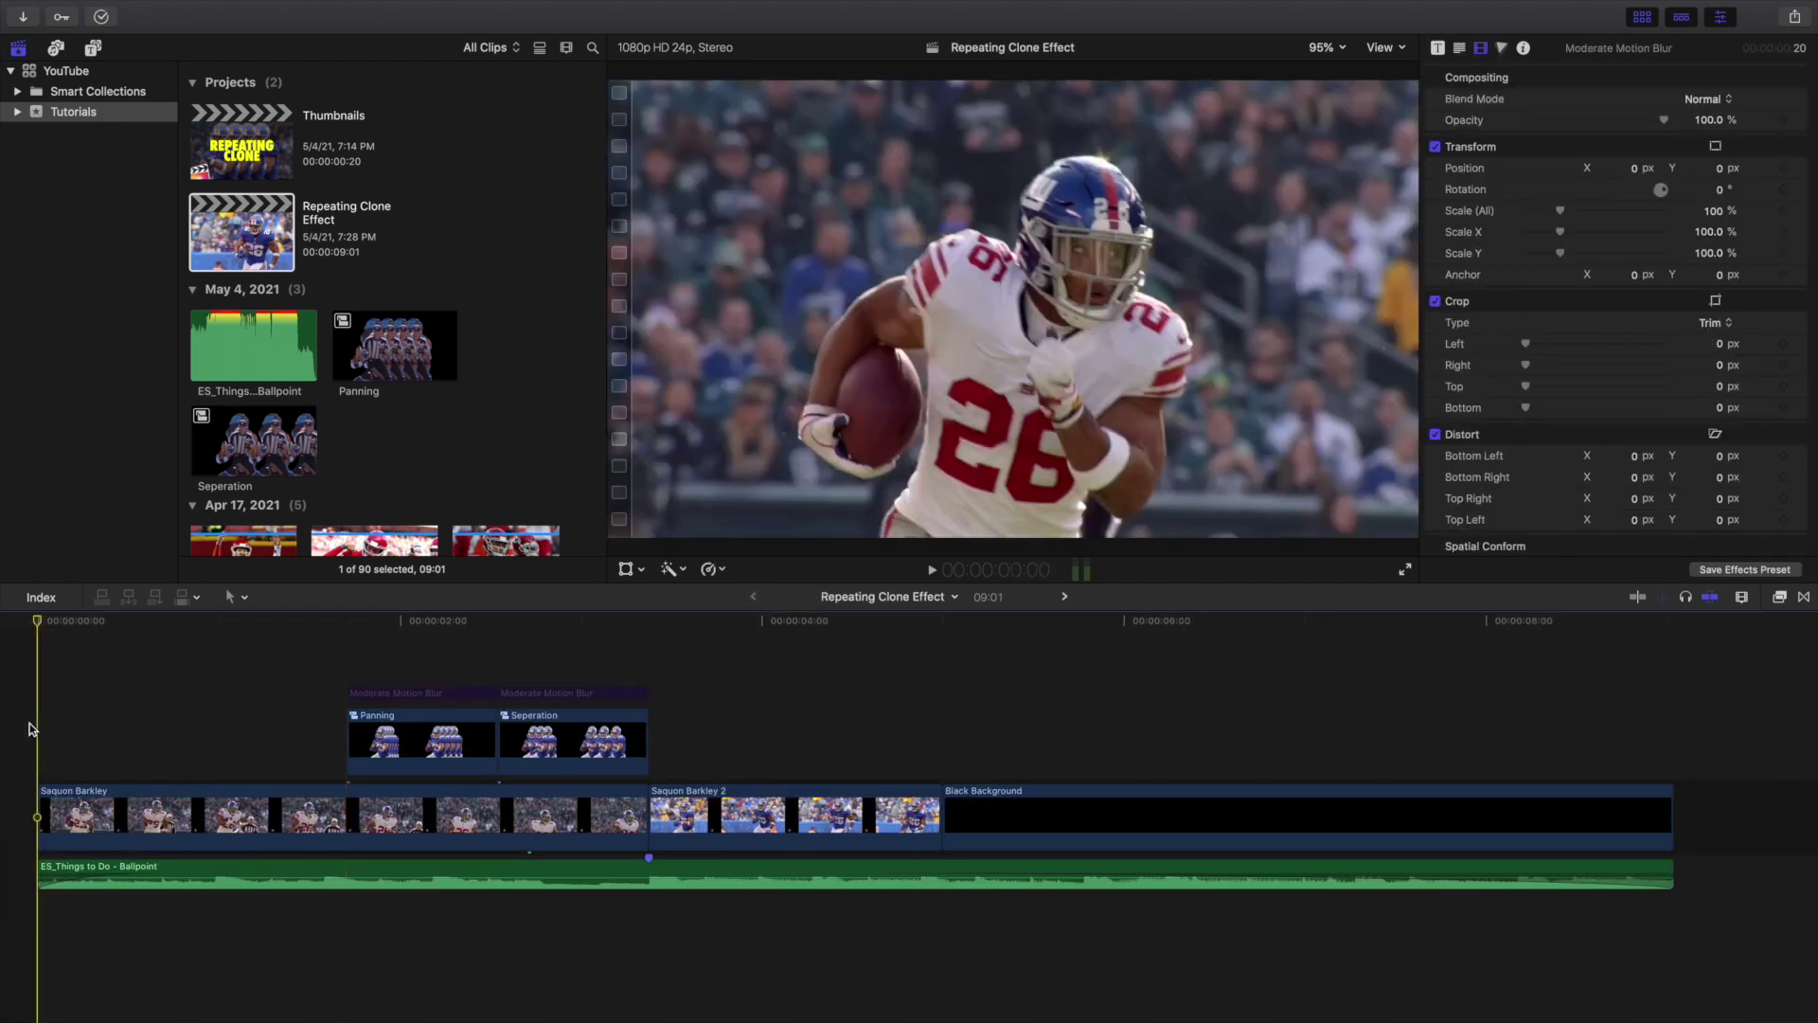
pyautogui.press('space')
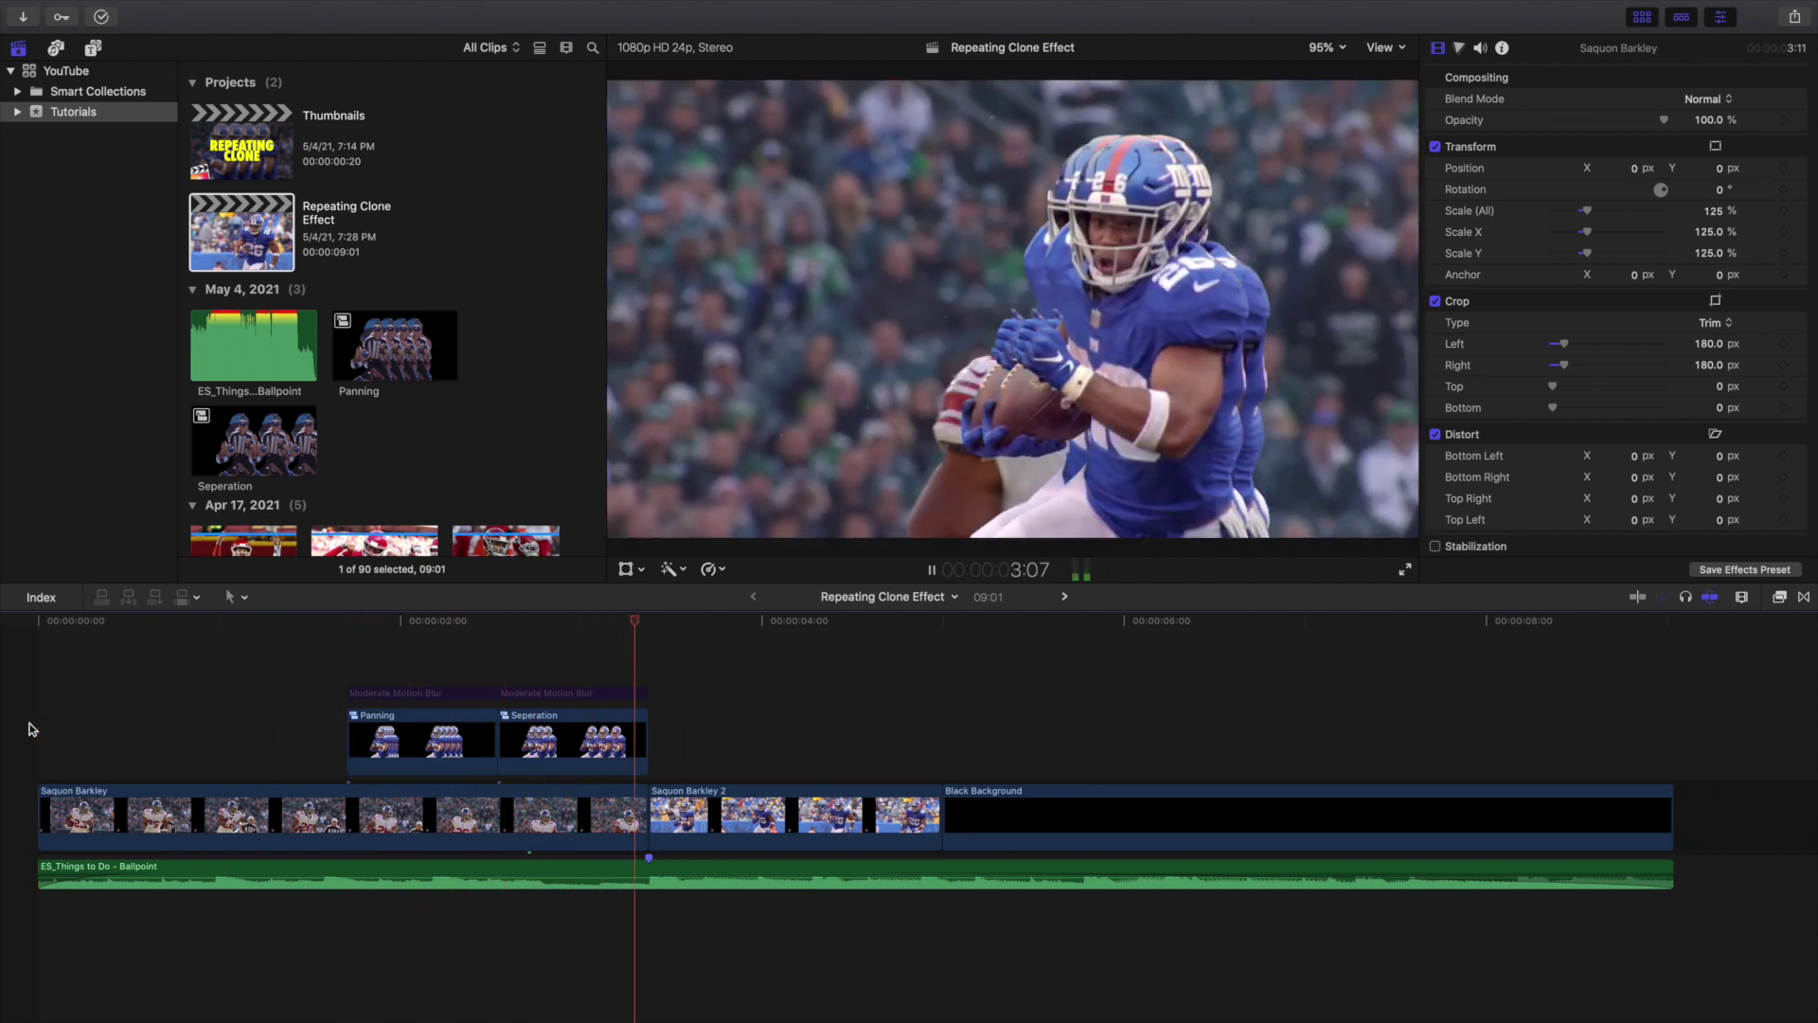
pyautogui.click(31, 728)
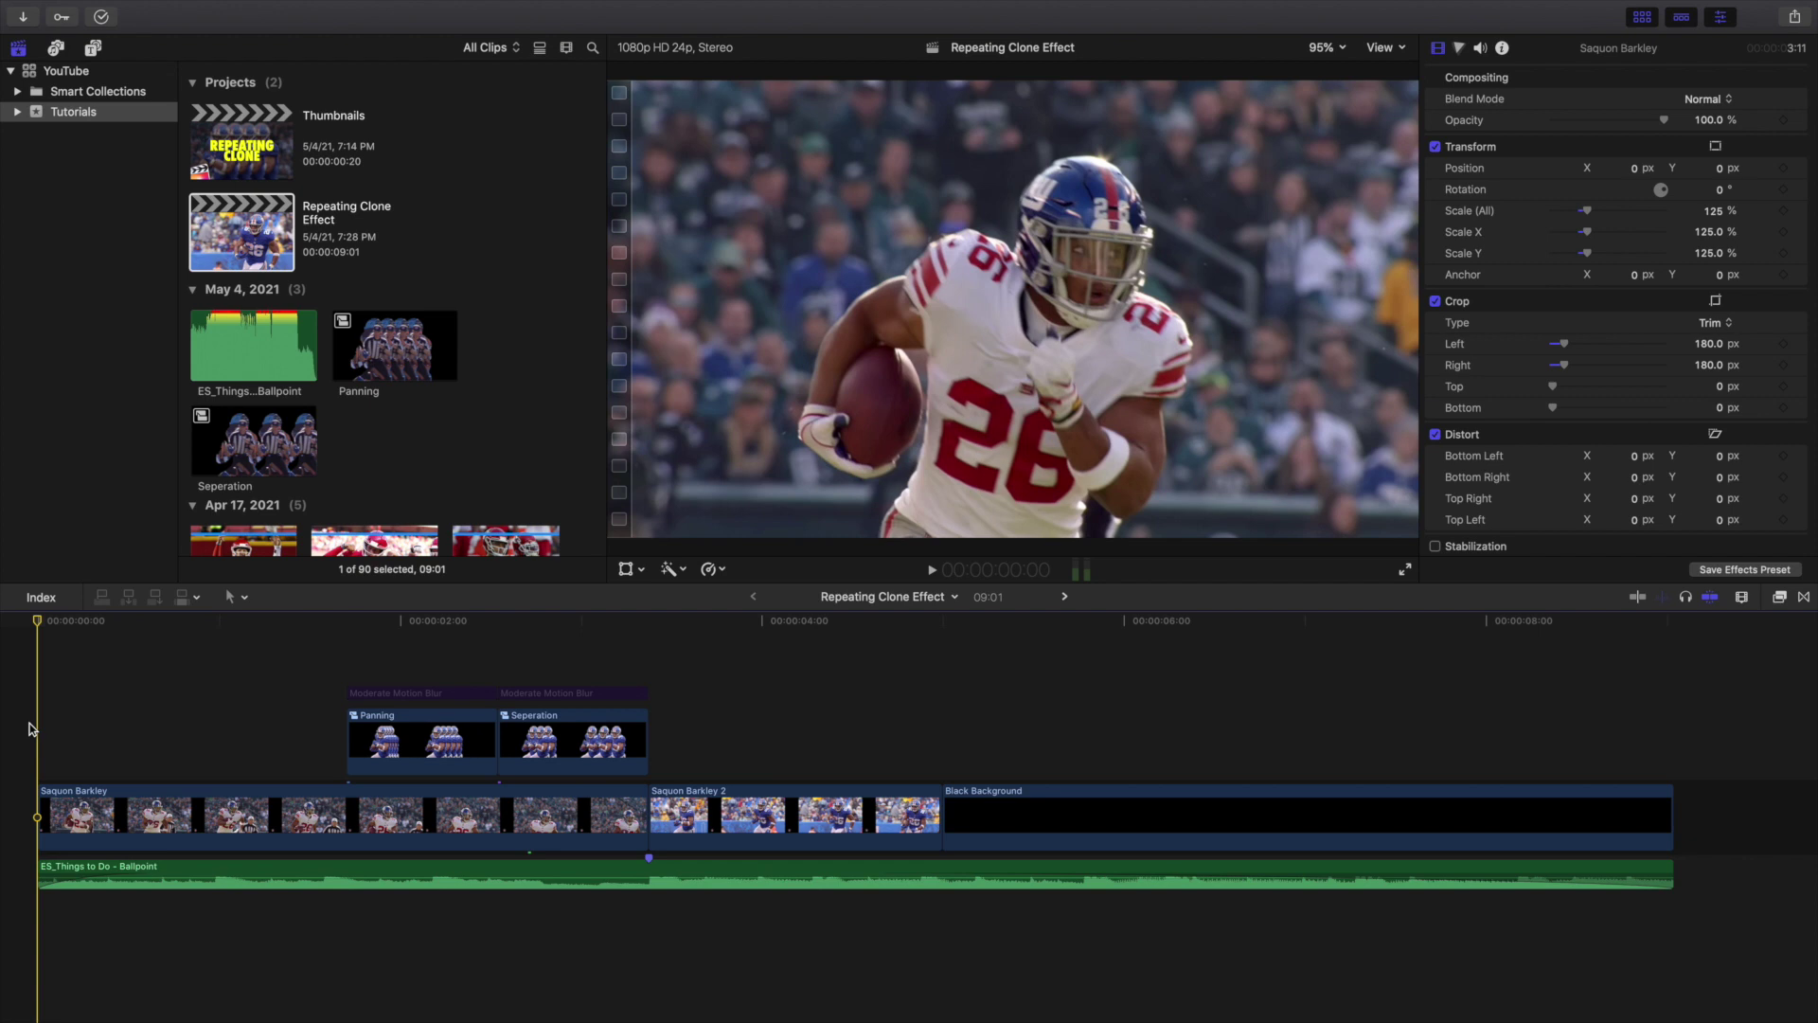
pyautogui.press('space')
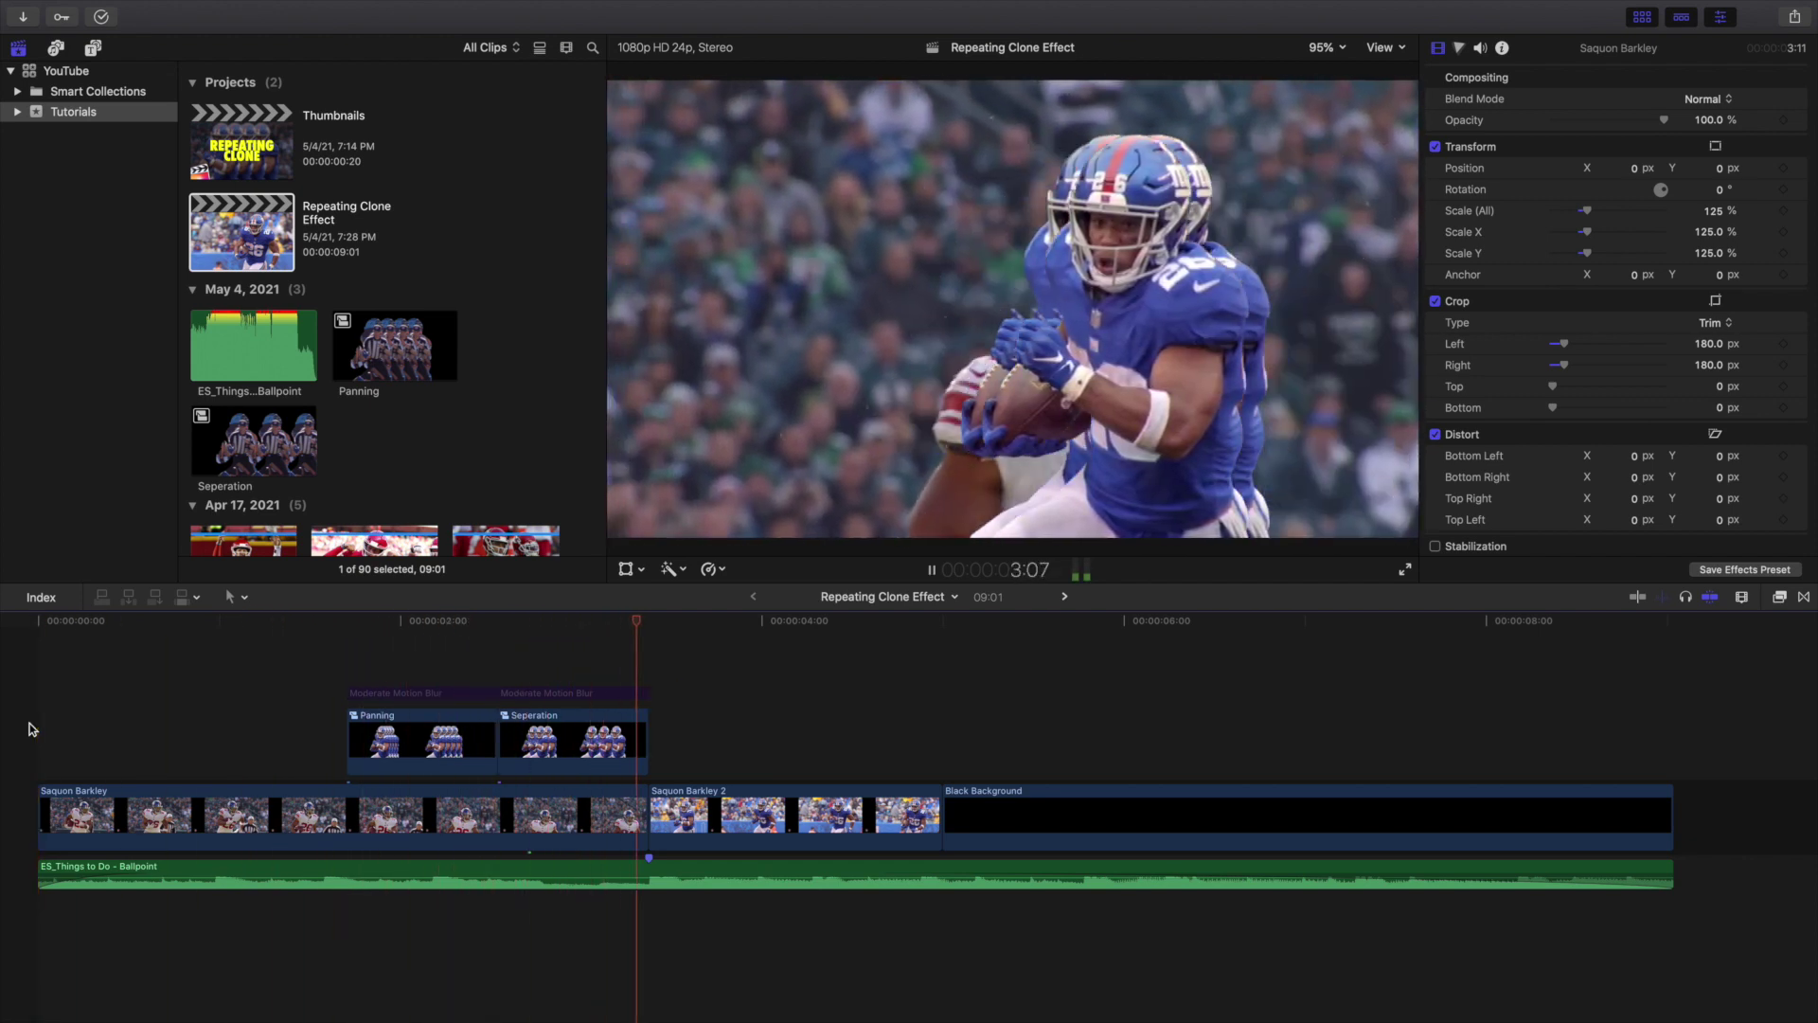
pyautogui.press('space')
pyautogui.click(31, 728)
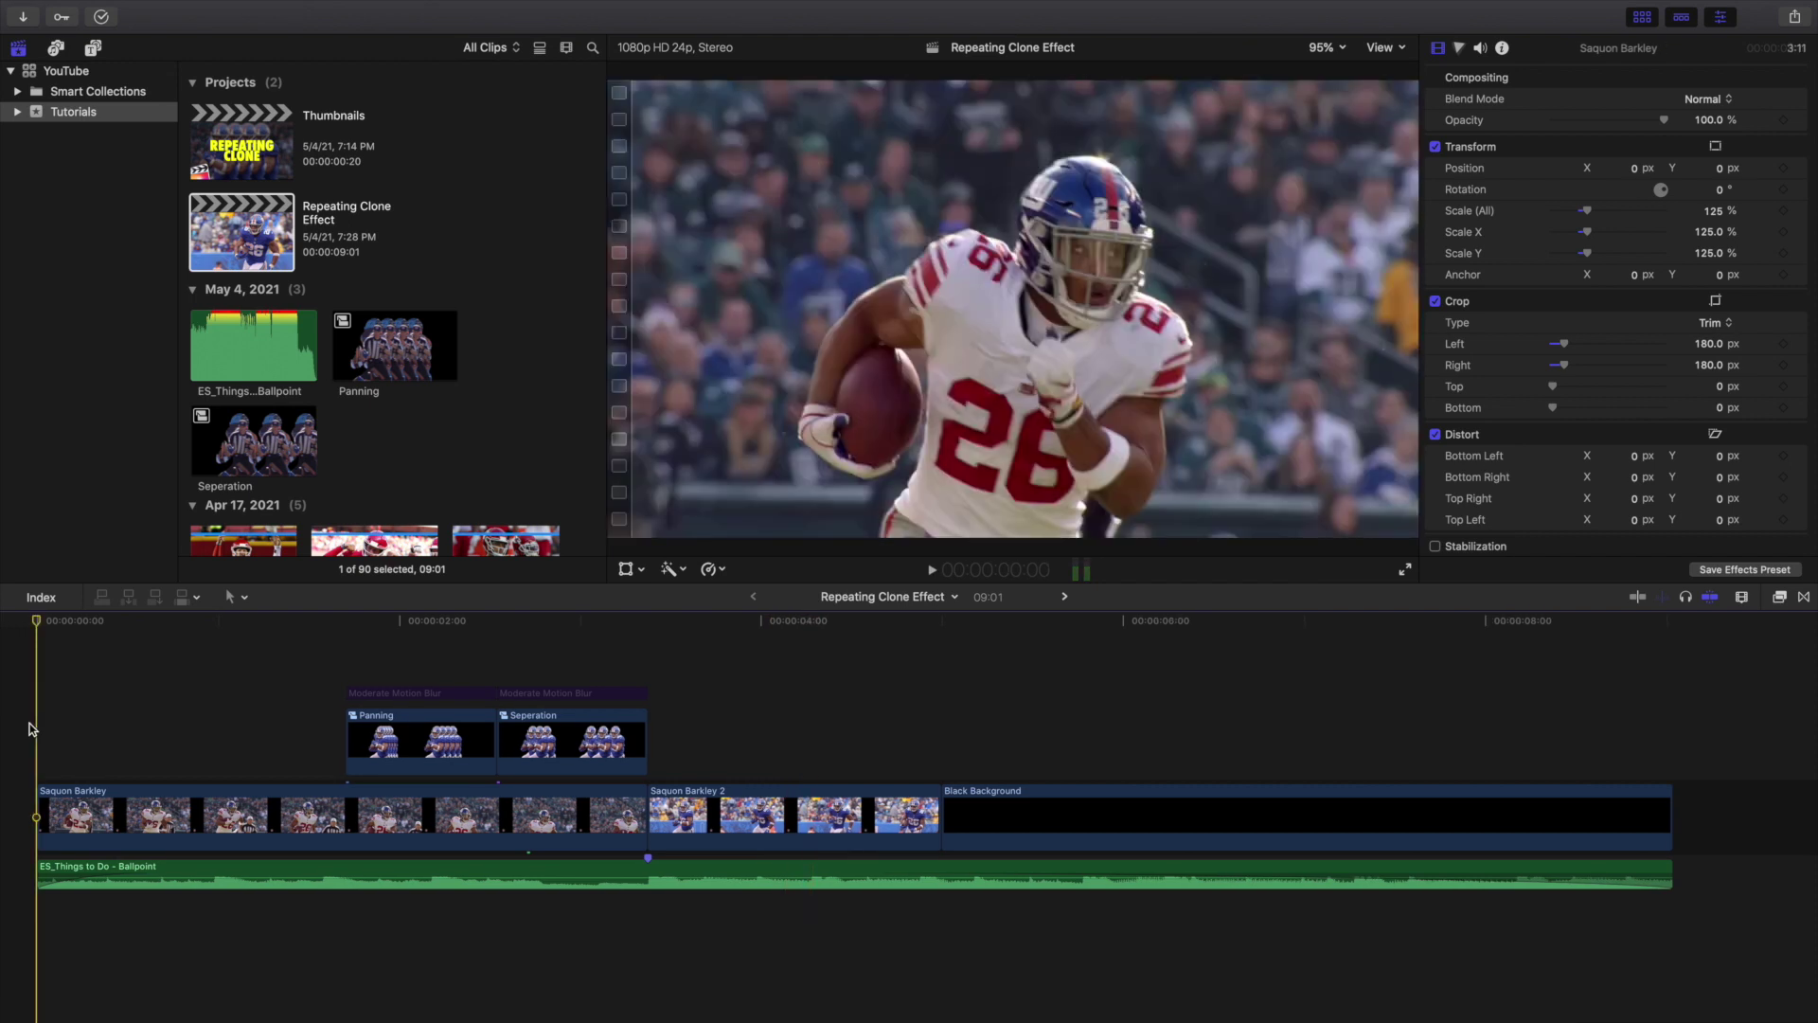
pyautogui.press('space')
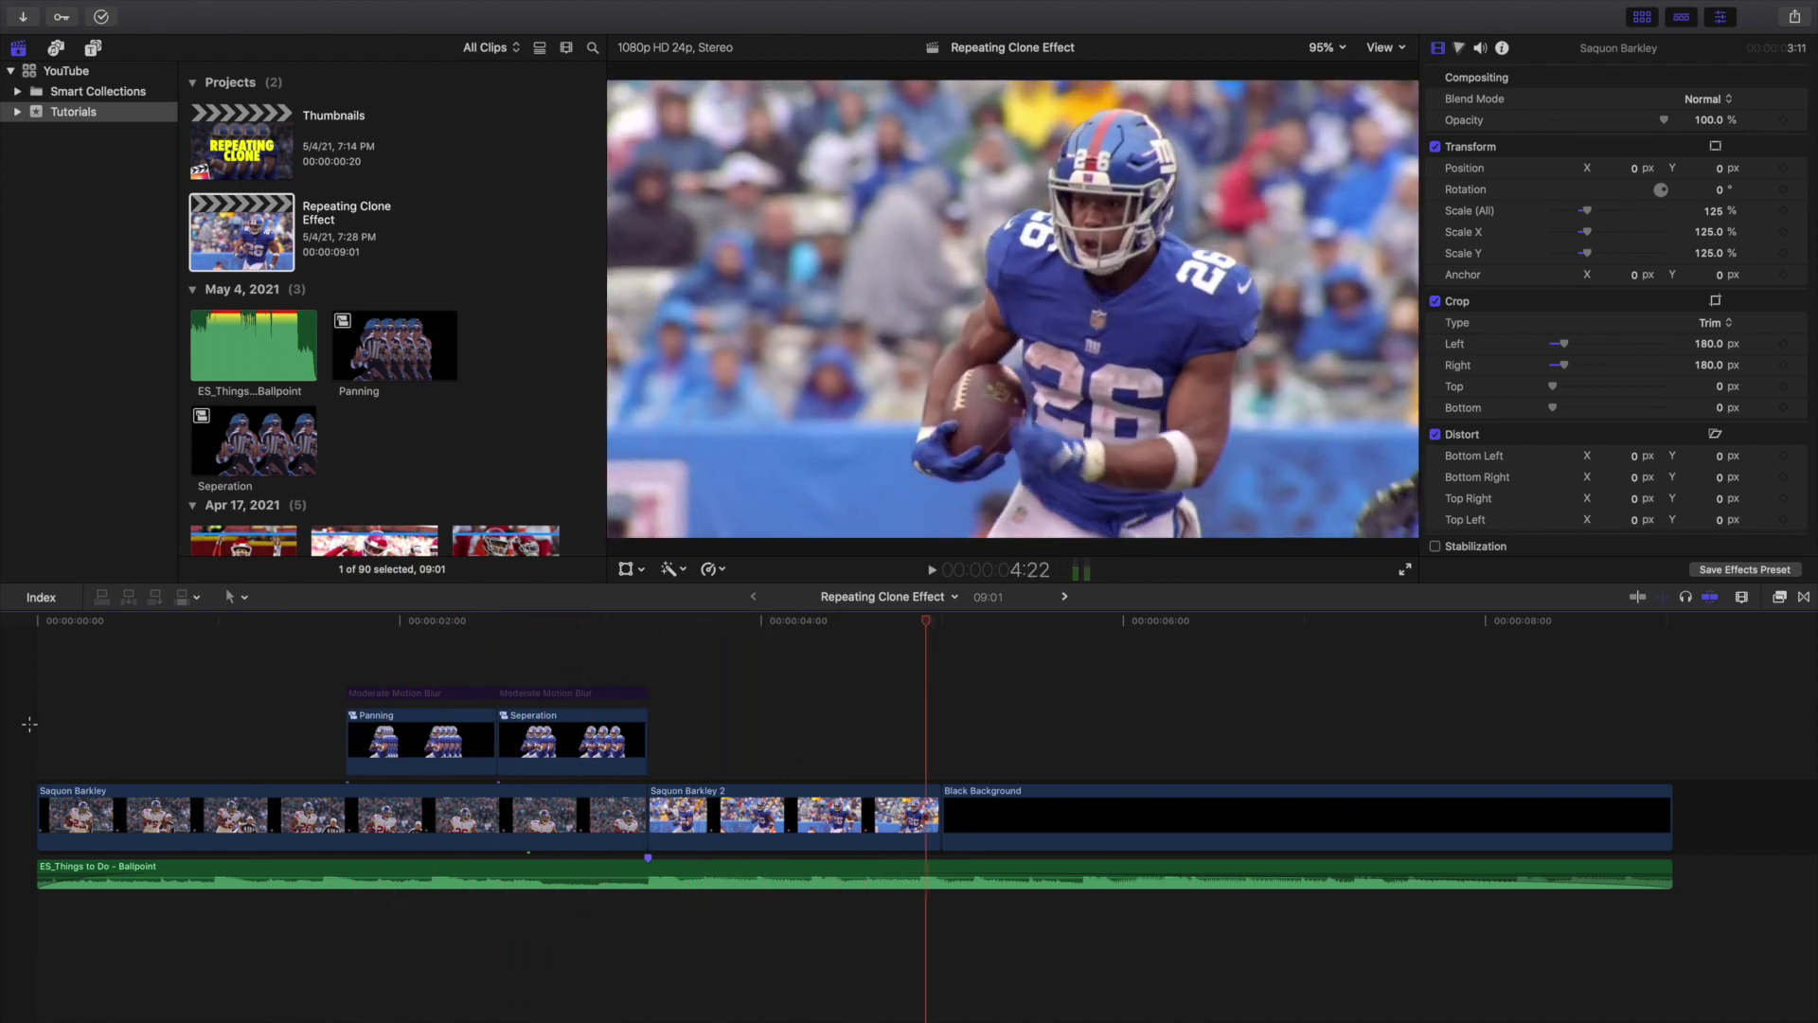
pyautogui.press('space')
pyautogui.press('Home')
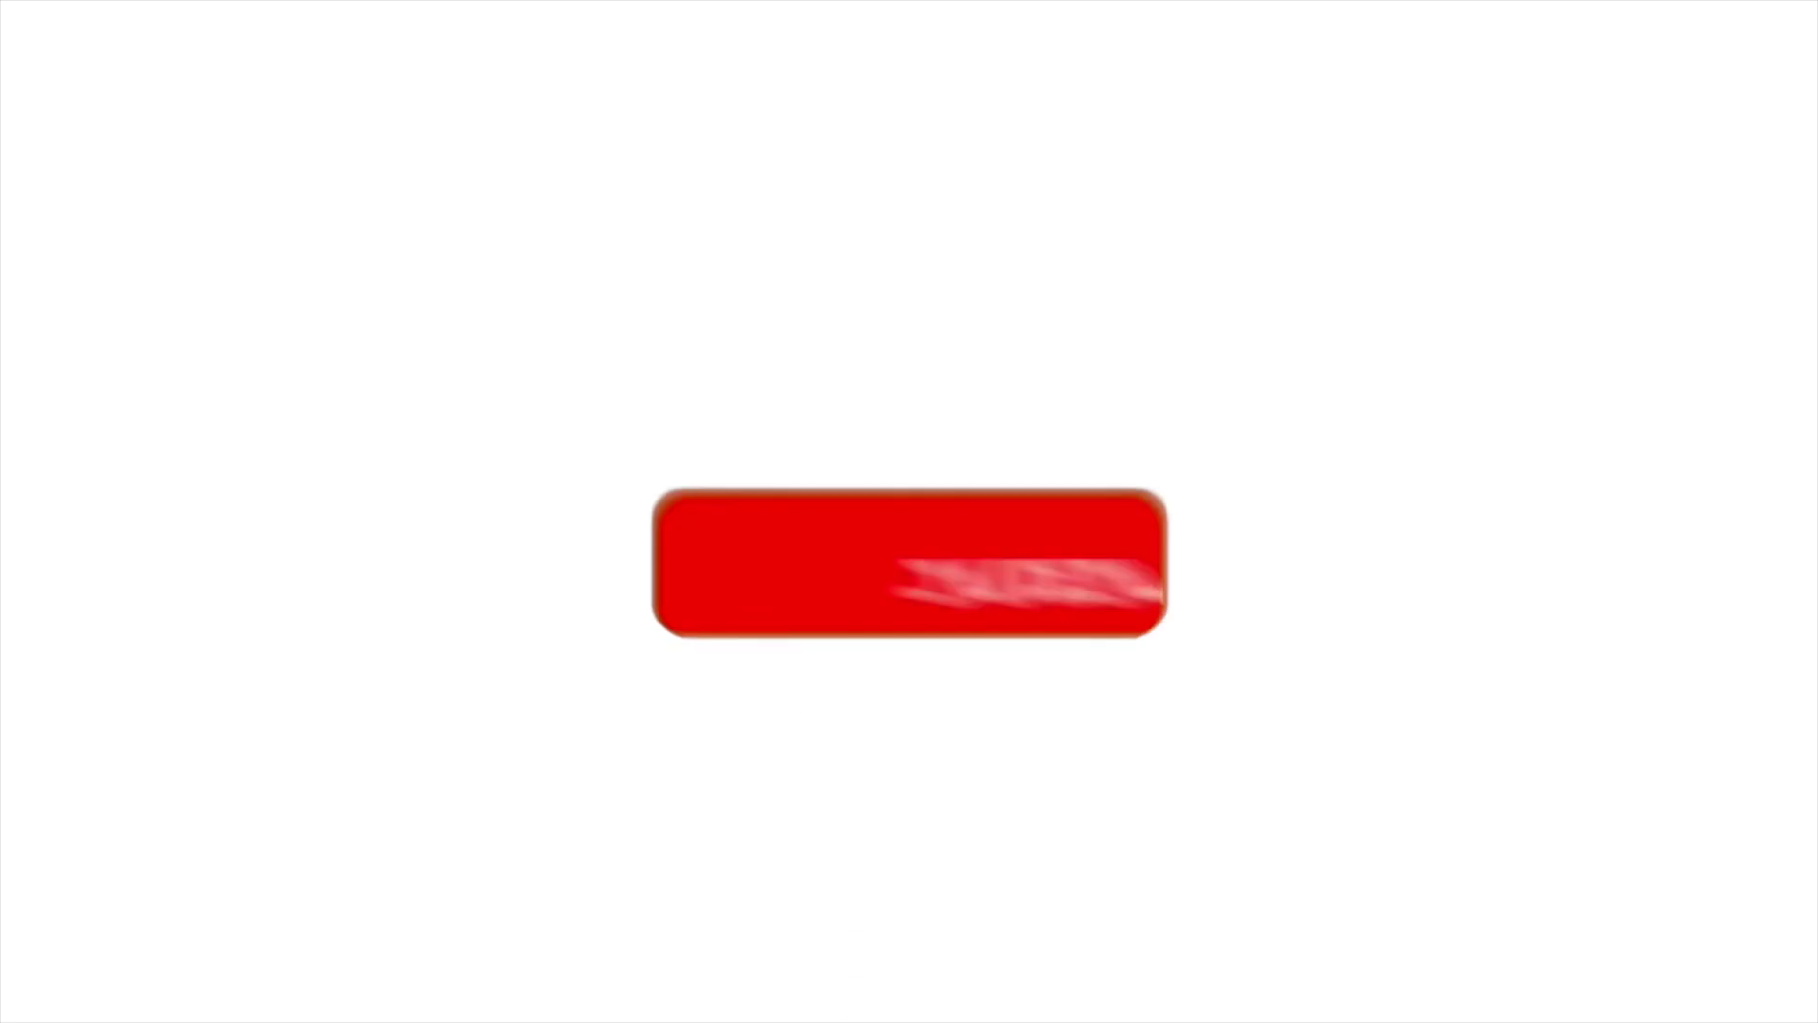